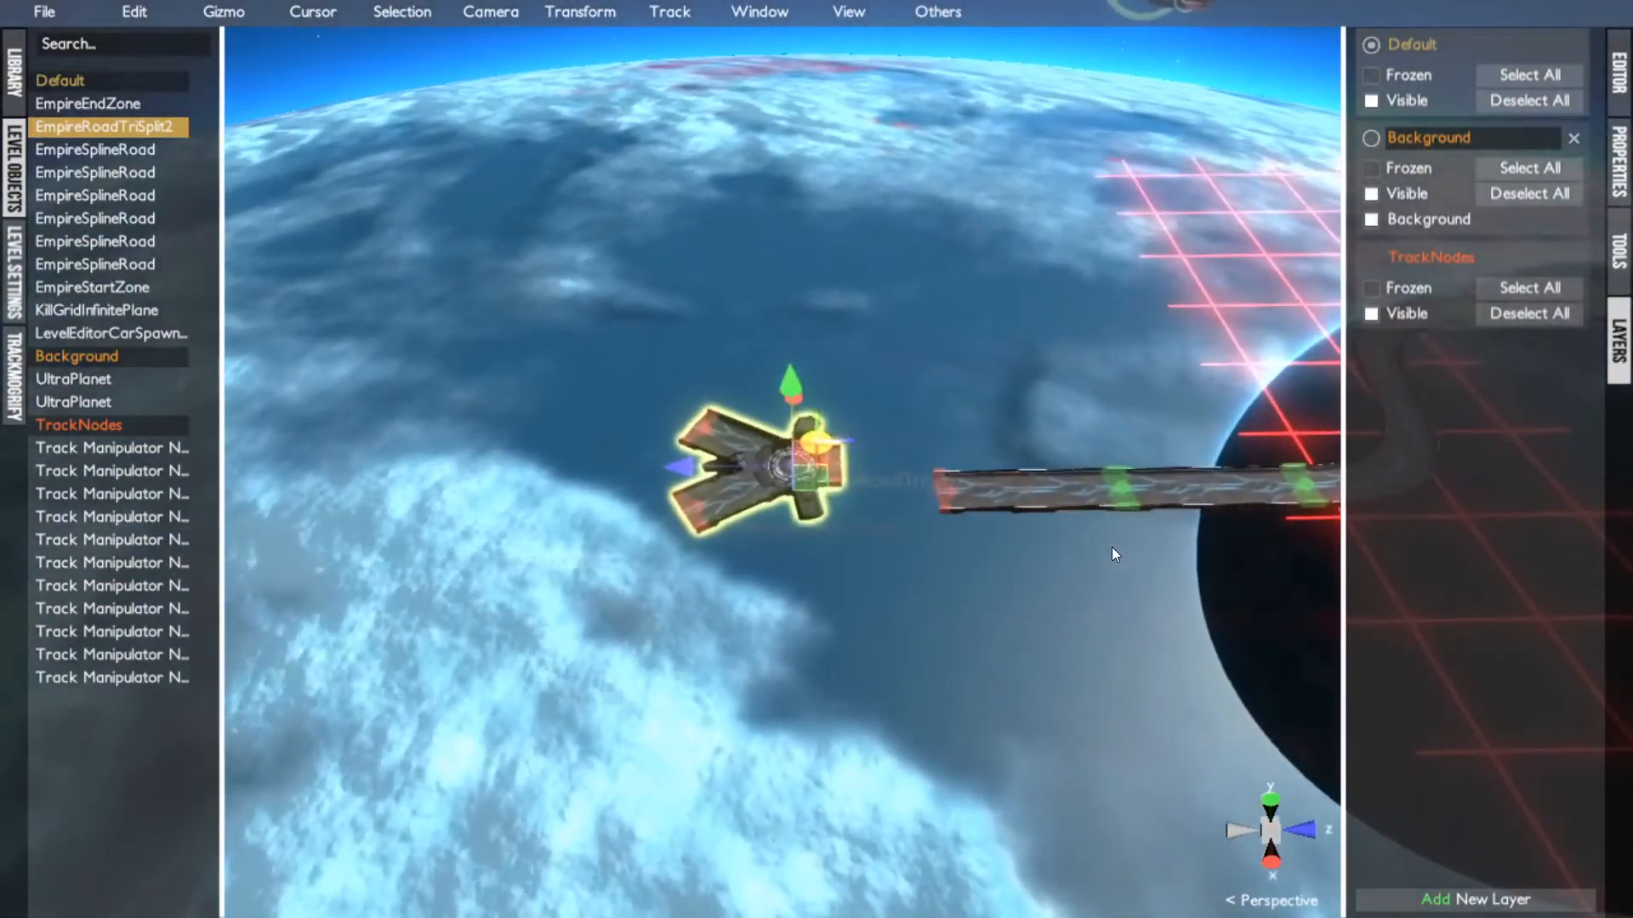
Snap the EmpireRoadTriSplit2 junction's entry node onto the open road end's node, and undo the snap
{"action": "left_click", "coordinate": [978, 494]}
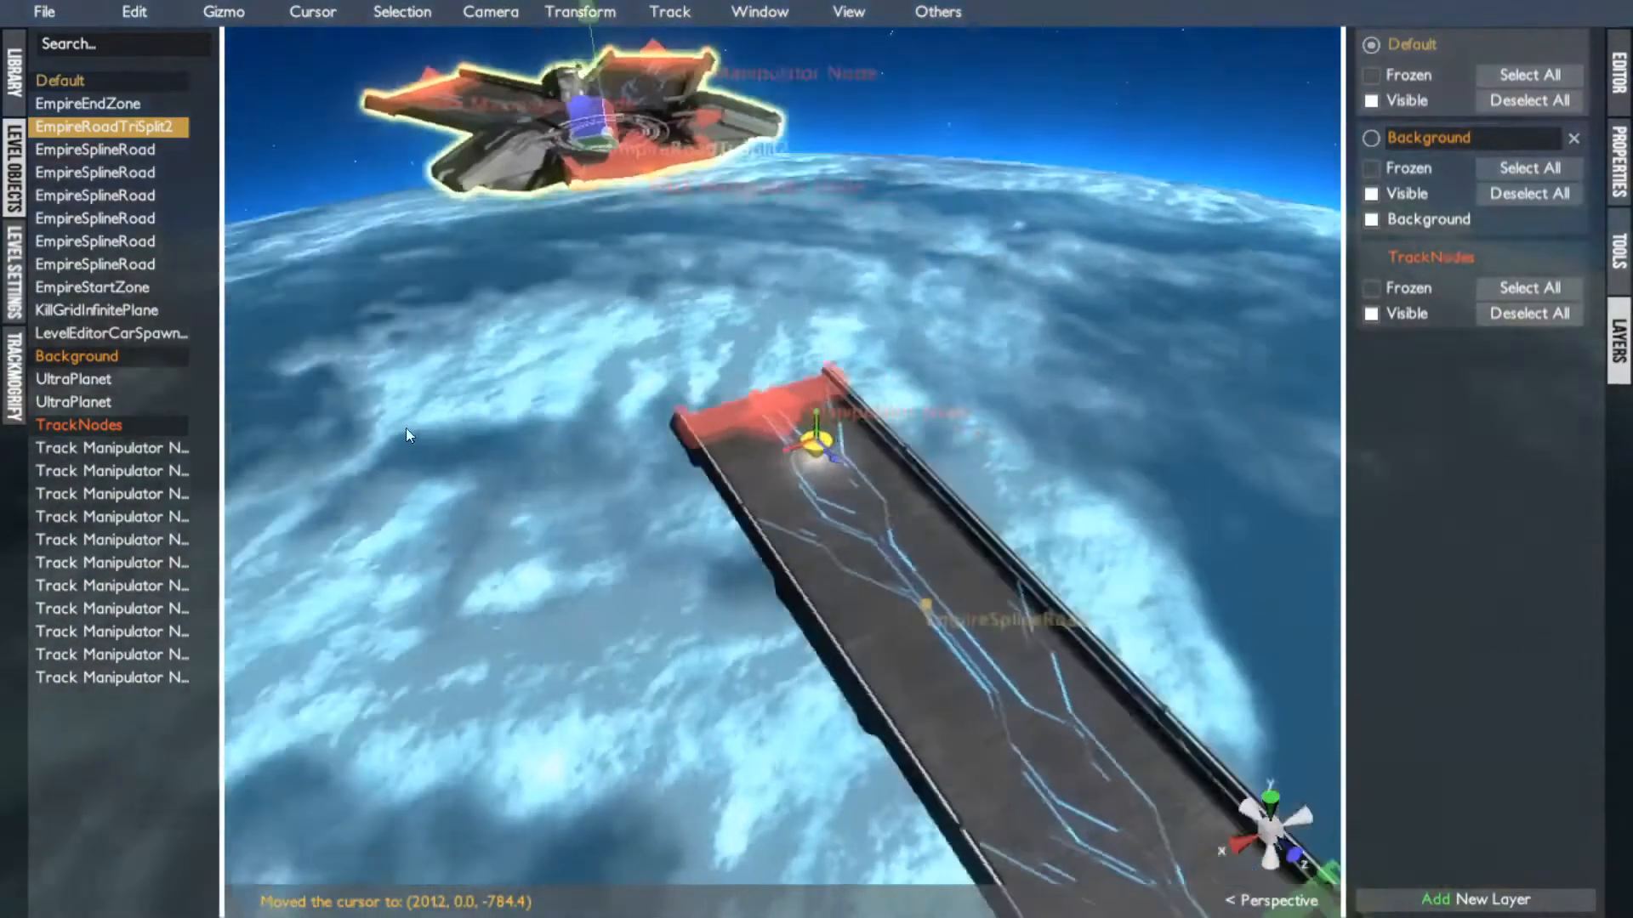
{"action": "left_click_drag", "start_coordinate": [408, 430], "coordinate": [593, 226], "text": "alt"}
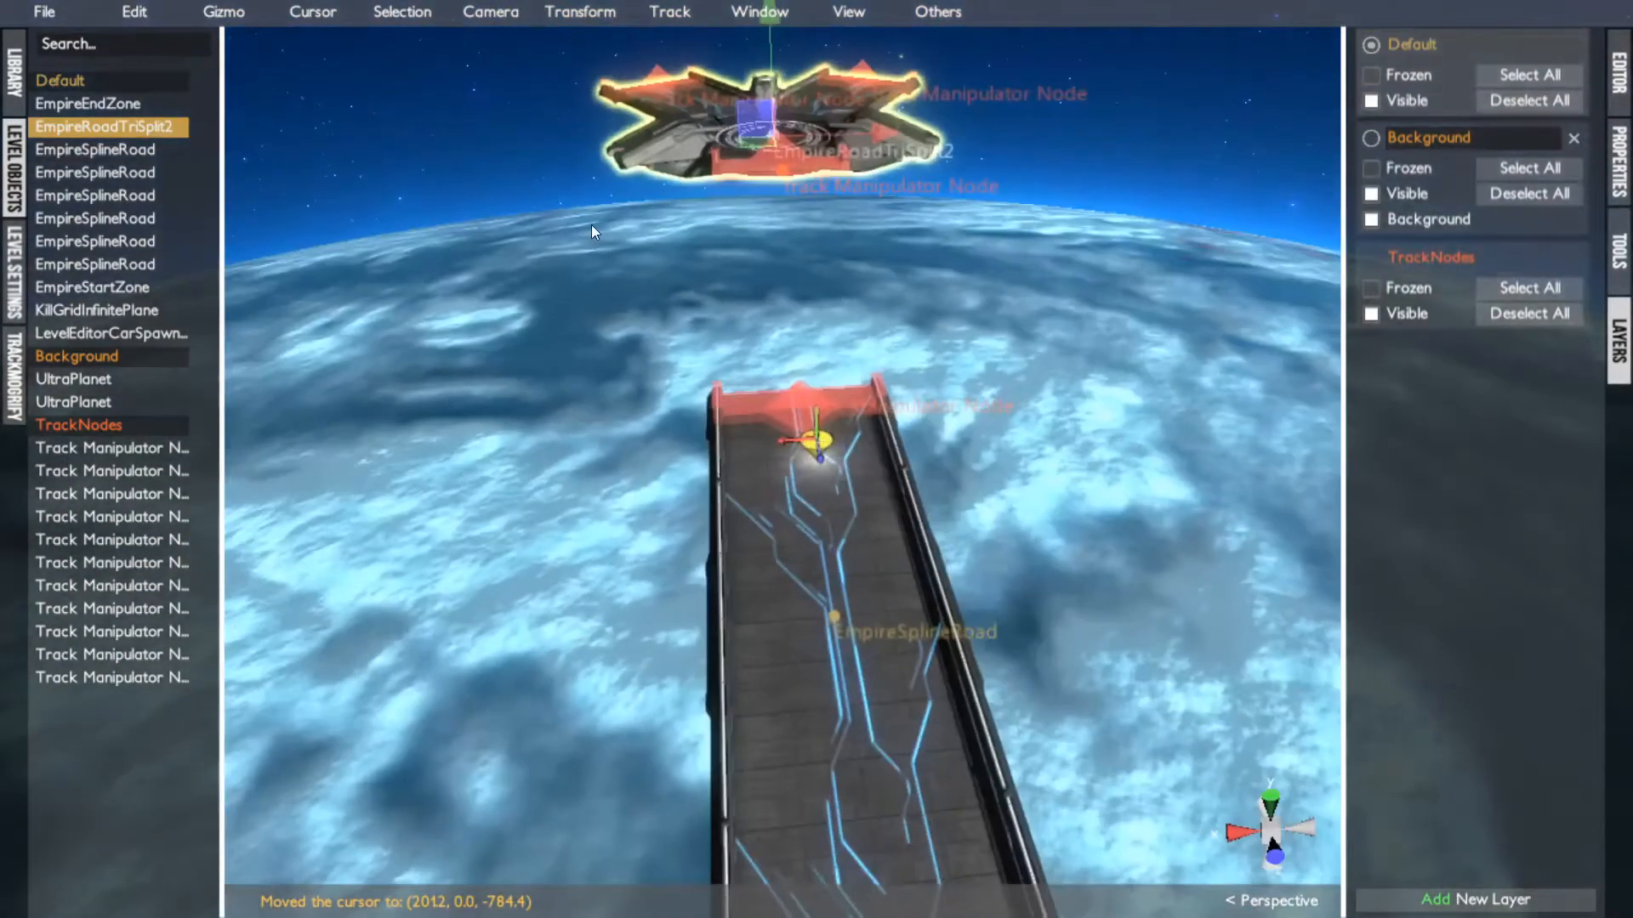
{"action": "left_click", "coordinate": [799, 142]}
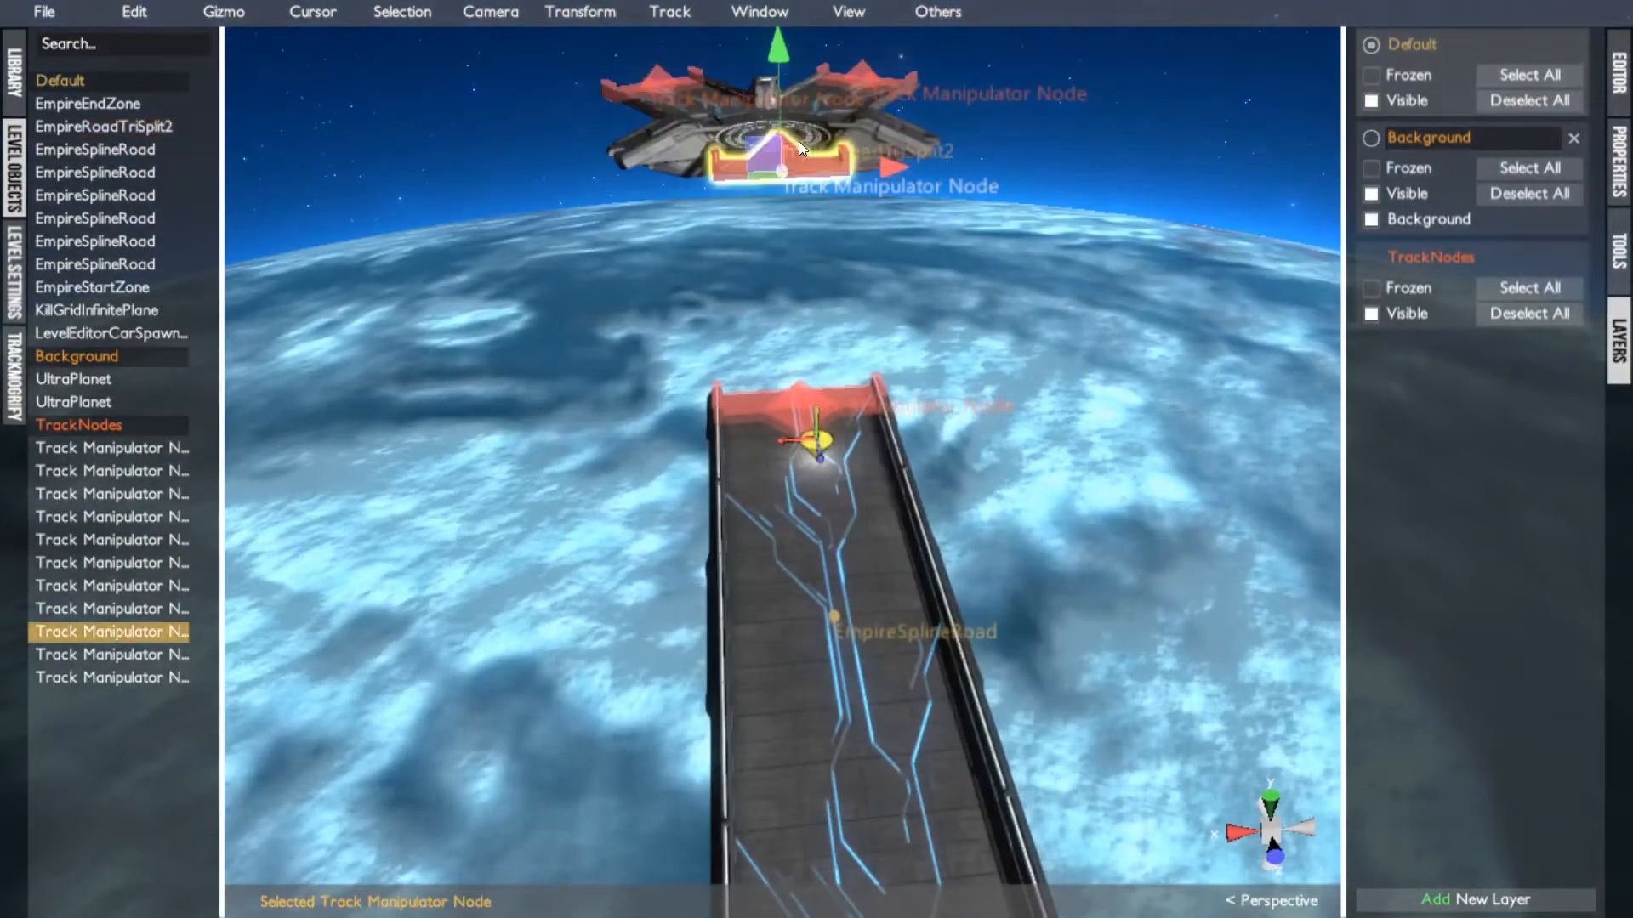
{"action": "left_click_drag", "start_coordinate": [799, 142], "coordinate": [473, 215], "text": "alt"}
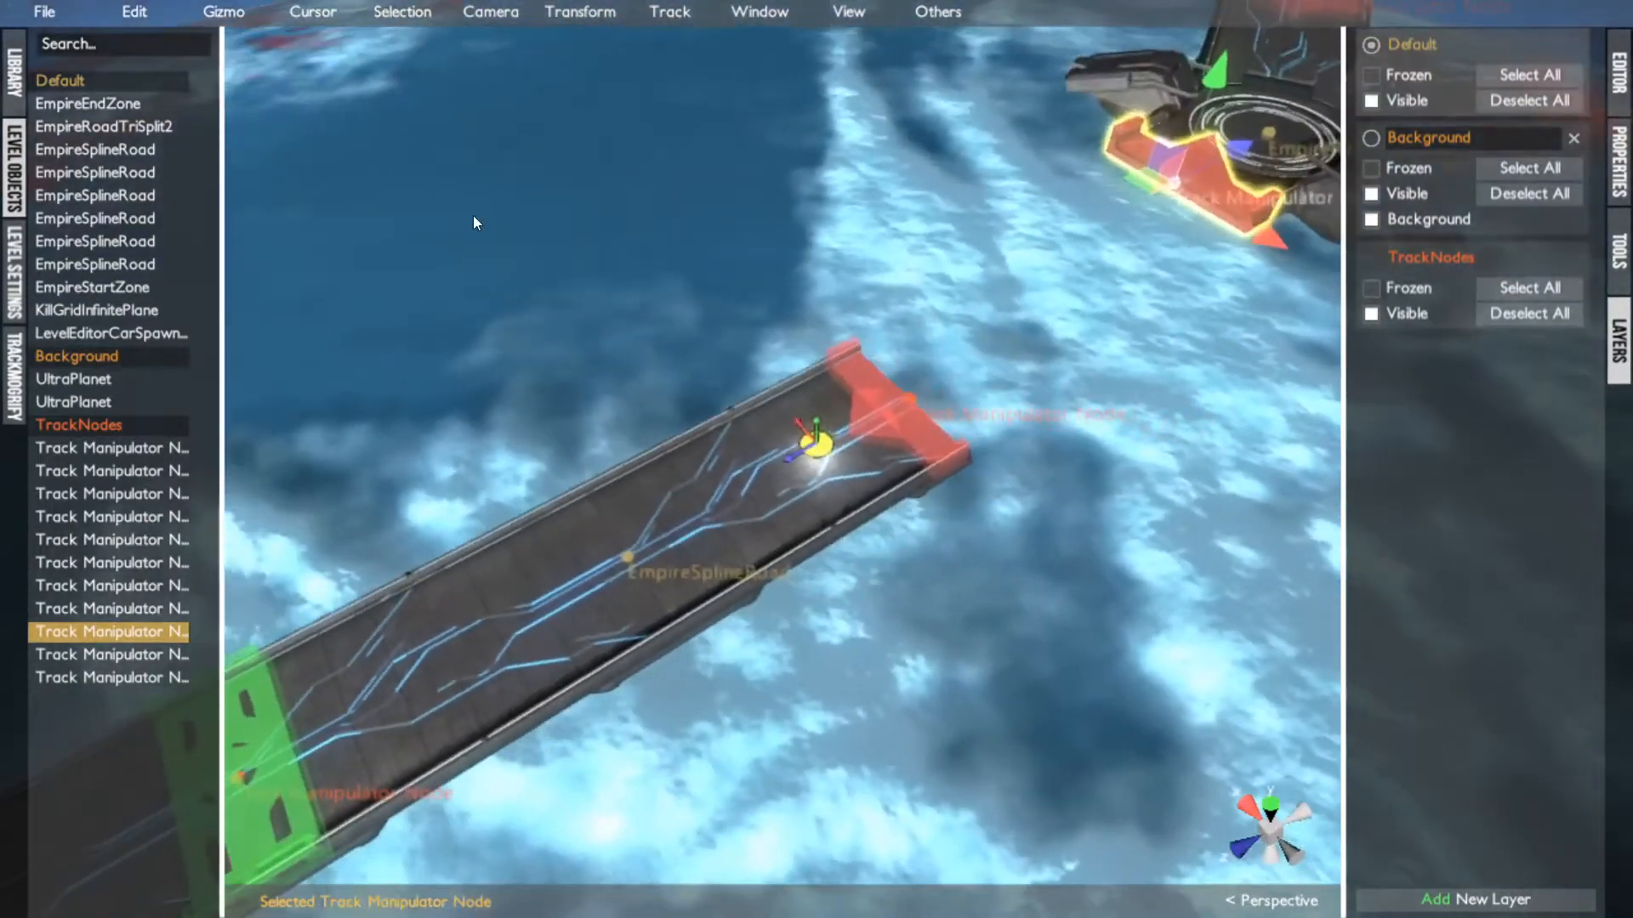
{"action": "left_click", "coordinate": [913, 396], "text": "shift"}
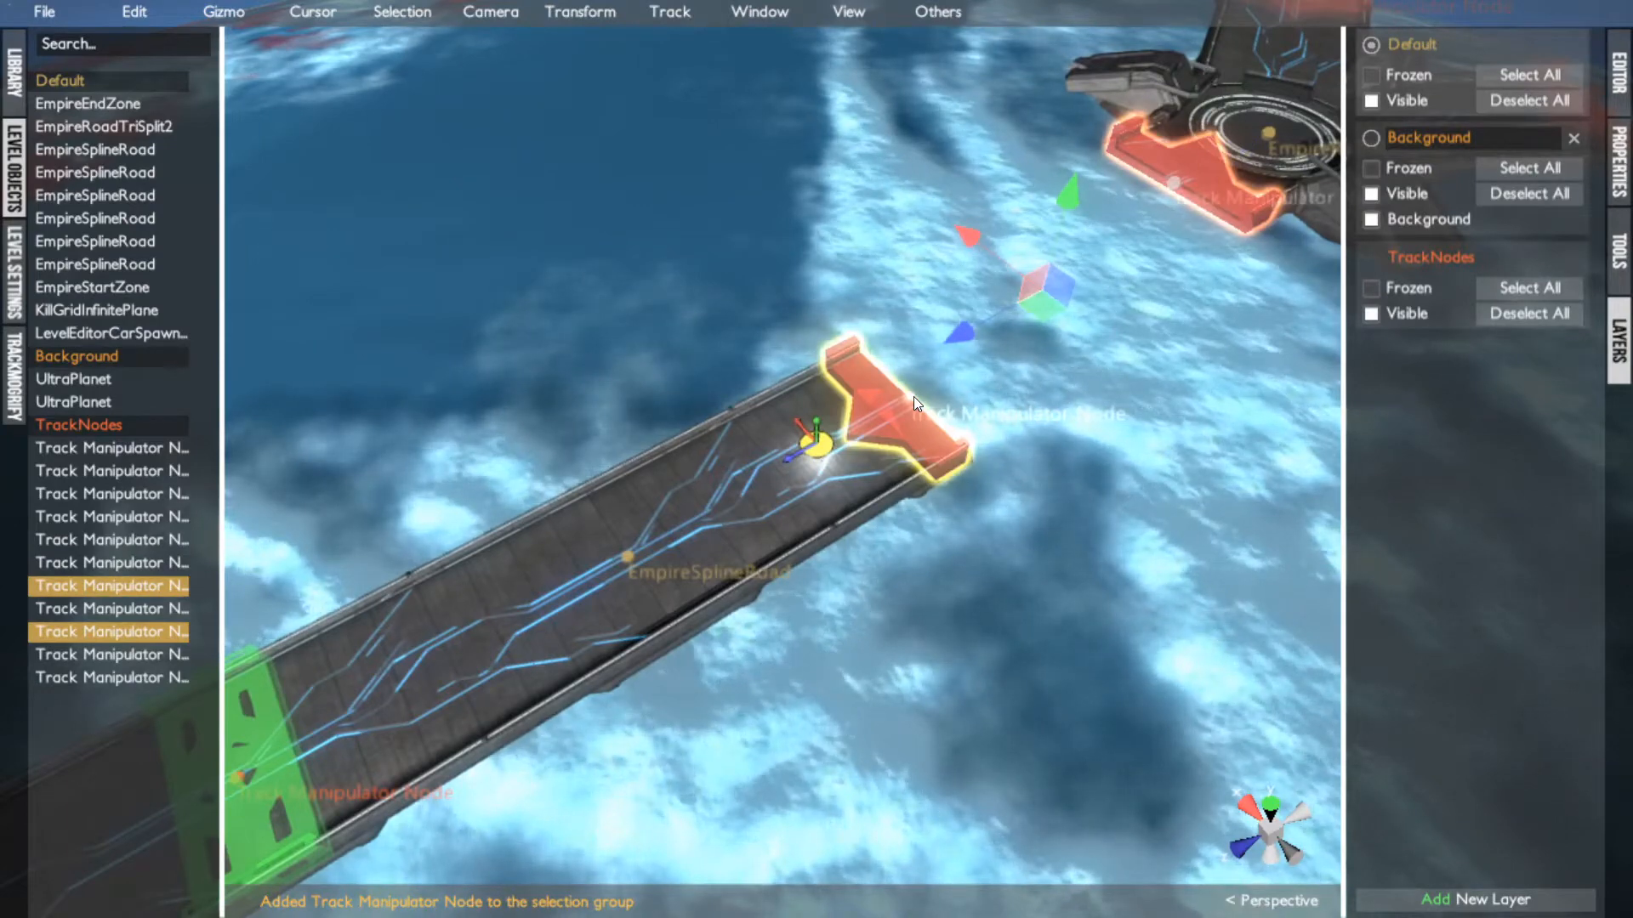
{"action": "key", "text": "c"}
{"action": "middle_click", "coordinate": [1115, 338]}
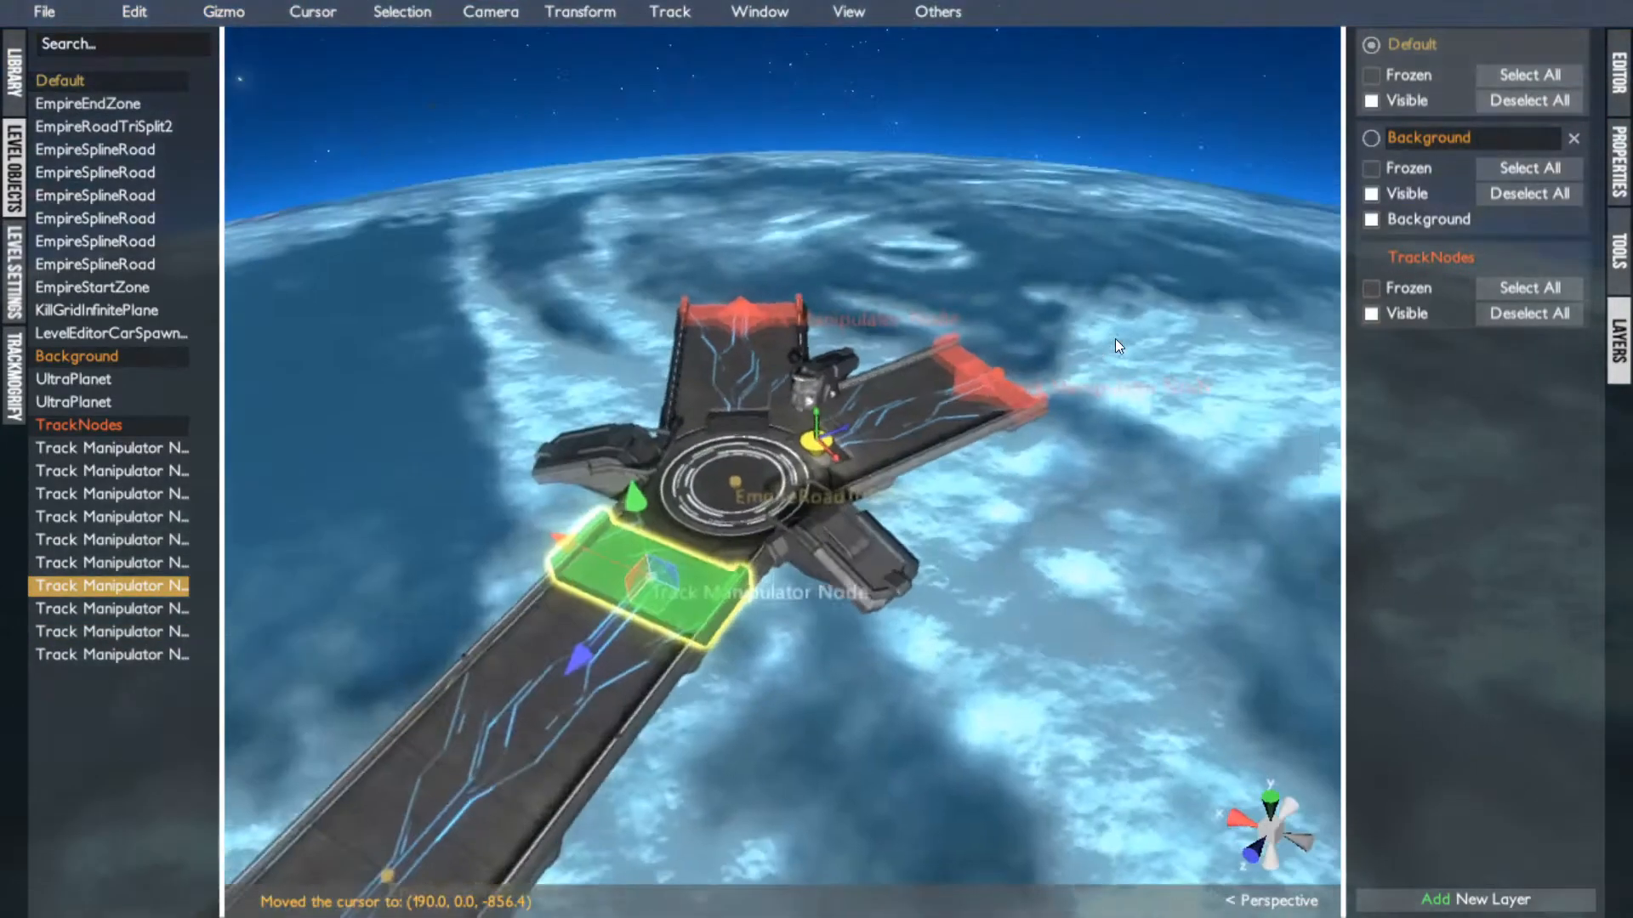
{"action": "key", "text": "ctrl+z"}
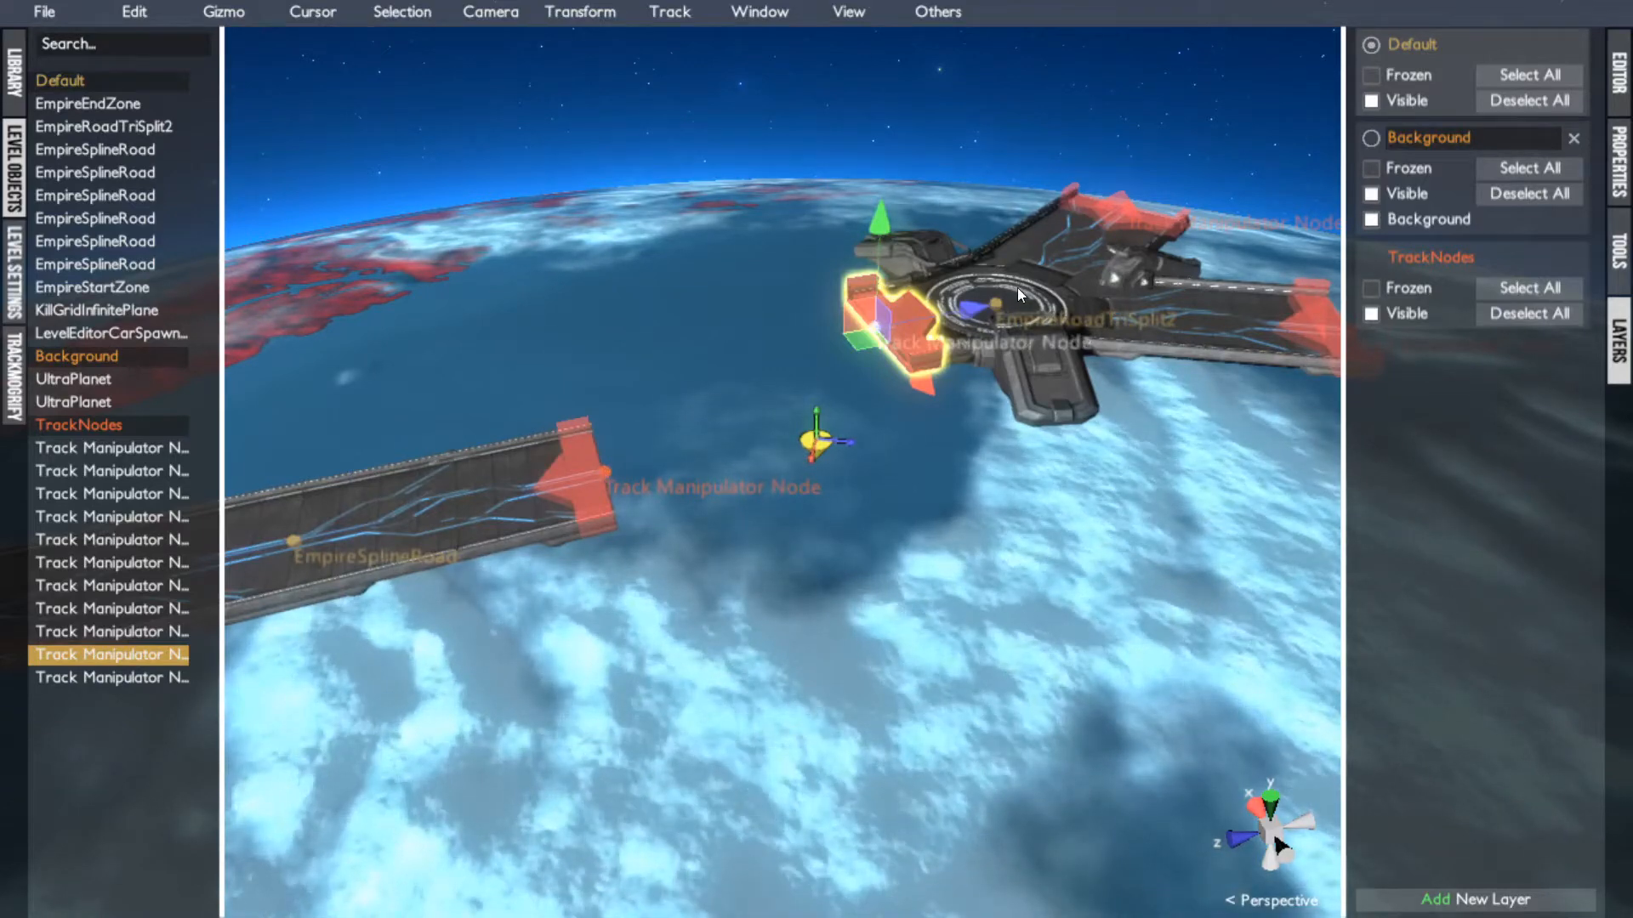
Select the road-end node first and the junction's entry node second, snap the road to the junction, and undo the snap
{"action": "left_click", "coordinate": [601, 478], "text": "shift"}
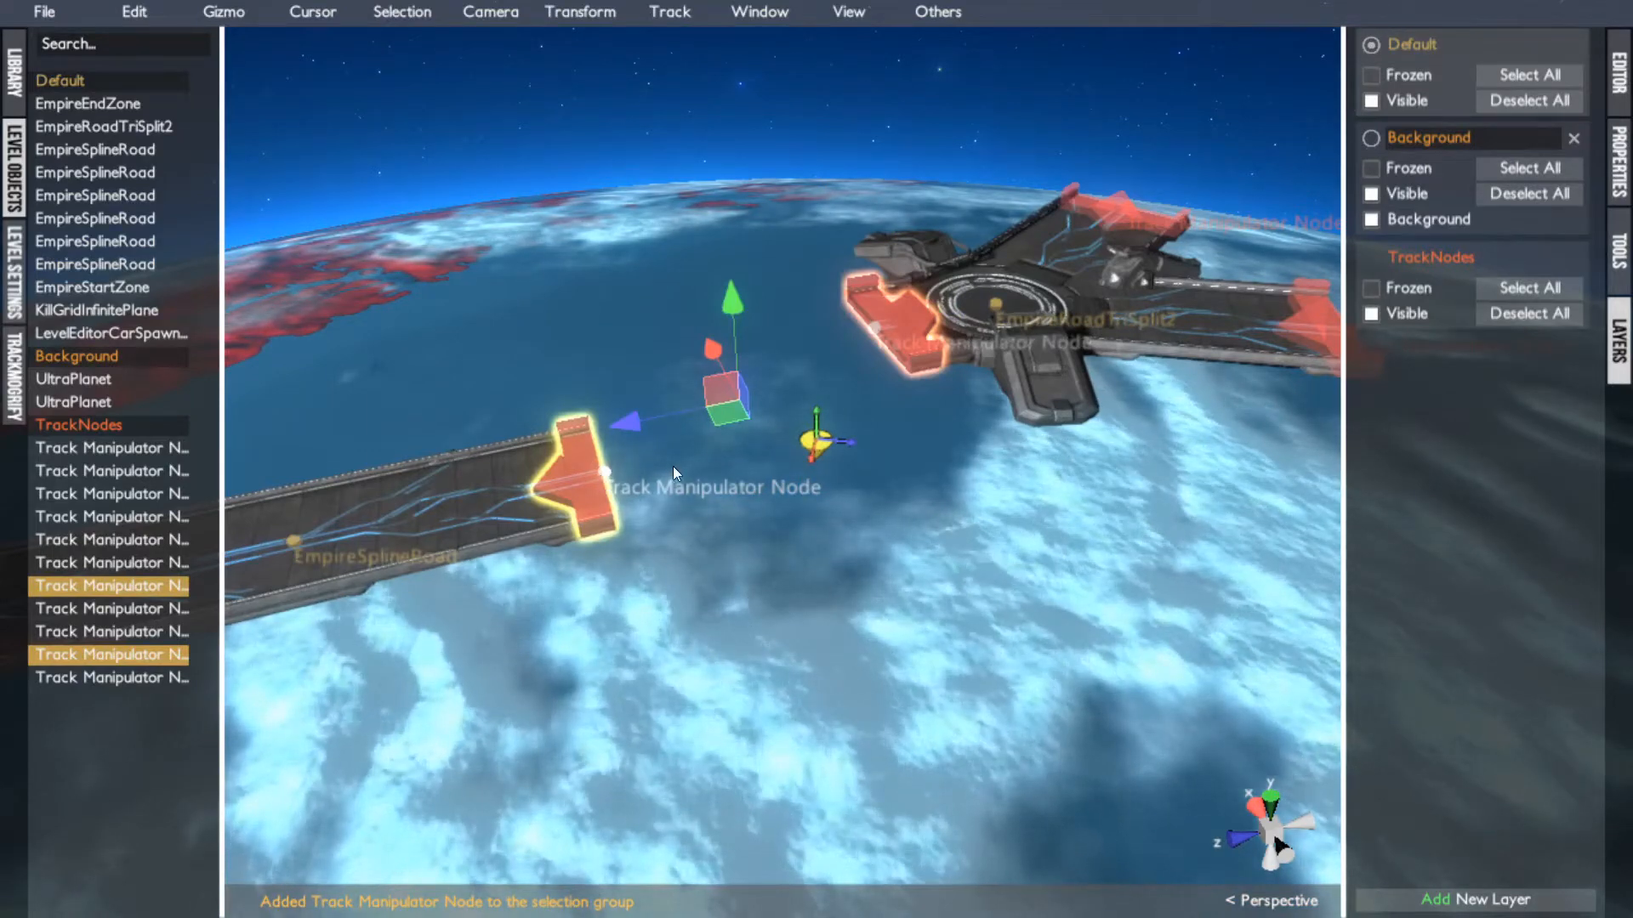
{"action": "left_click", "coordinate": [603, 473]}
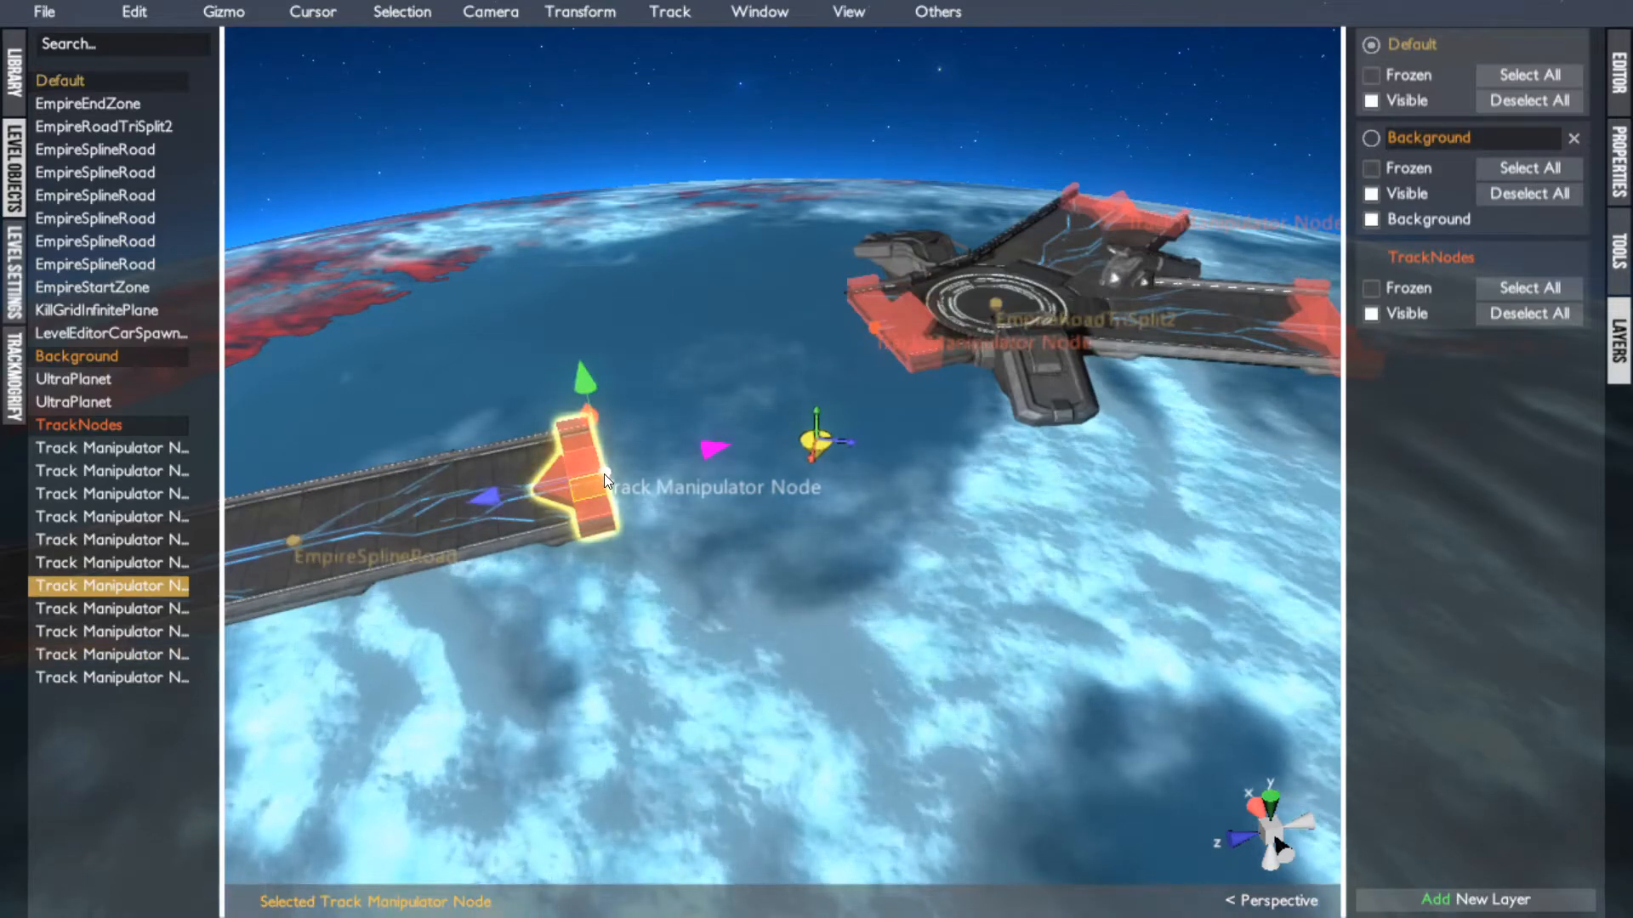
{"action": "left_click", "coordinate": [884, 322], "text": "ctrl"}
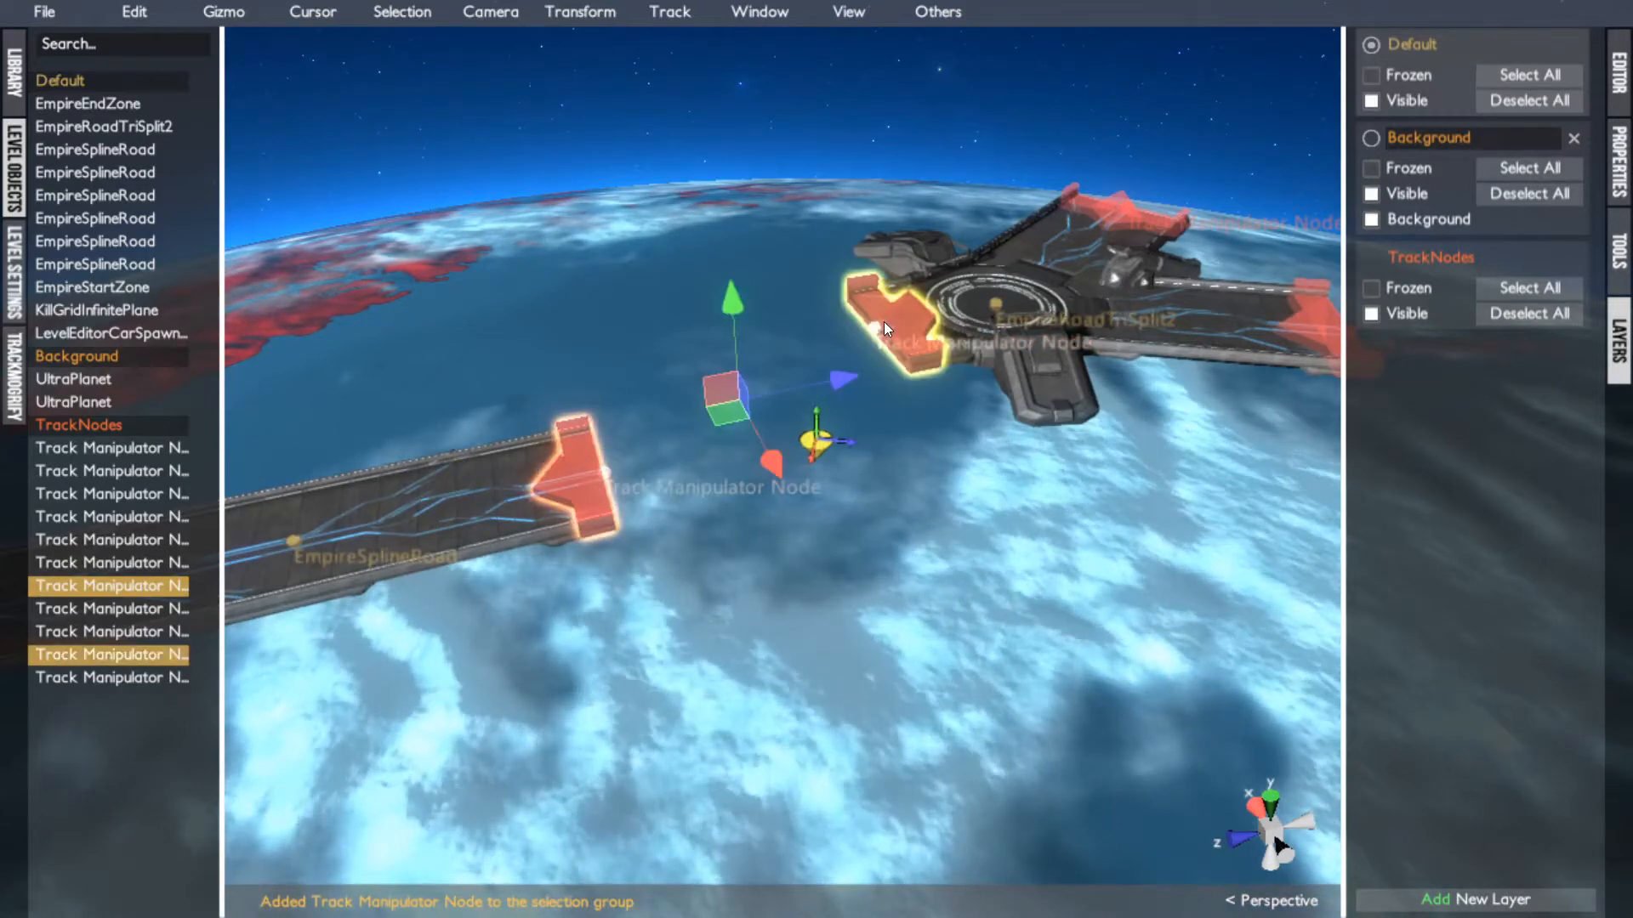
{"action": "key", "text": "c"}
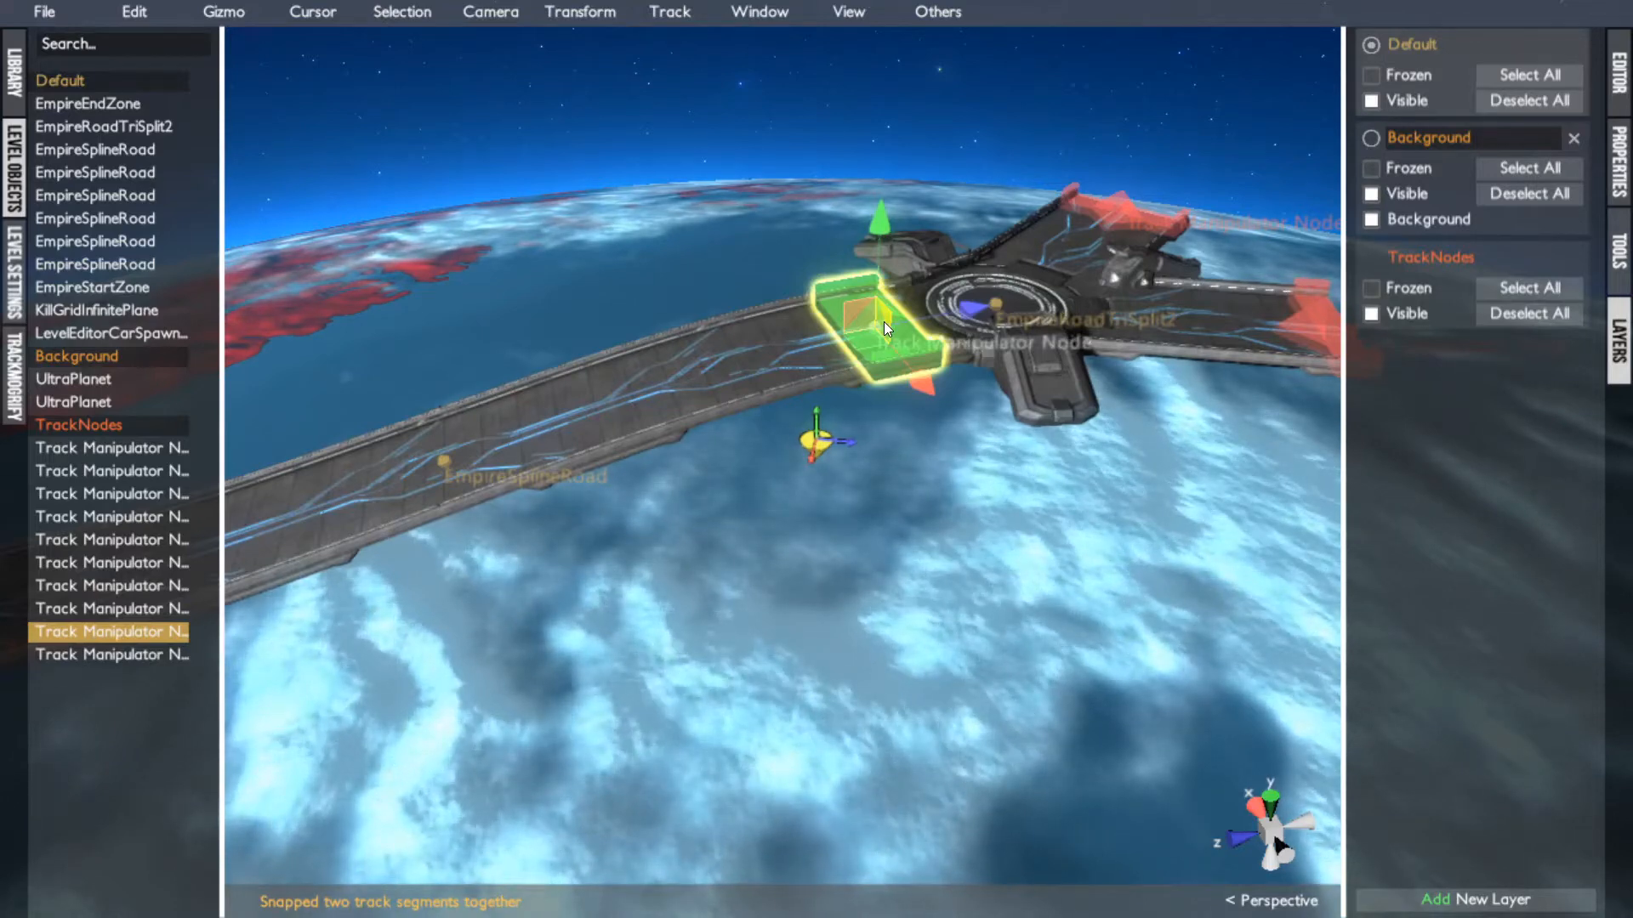
{"action": "key", "text": "ctrl+z"}
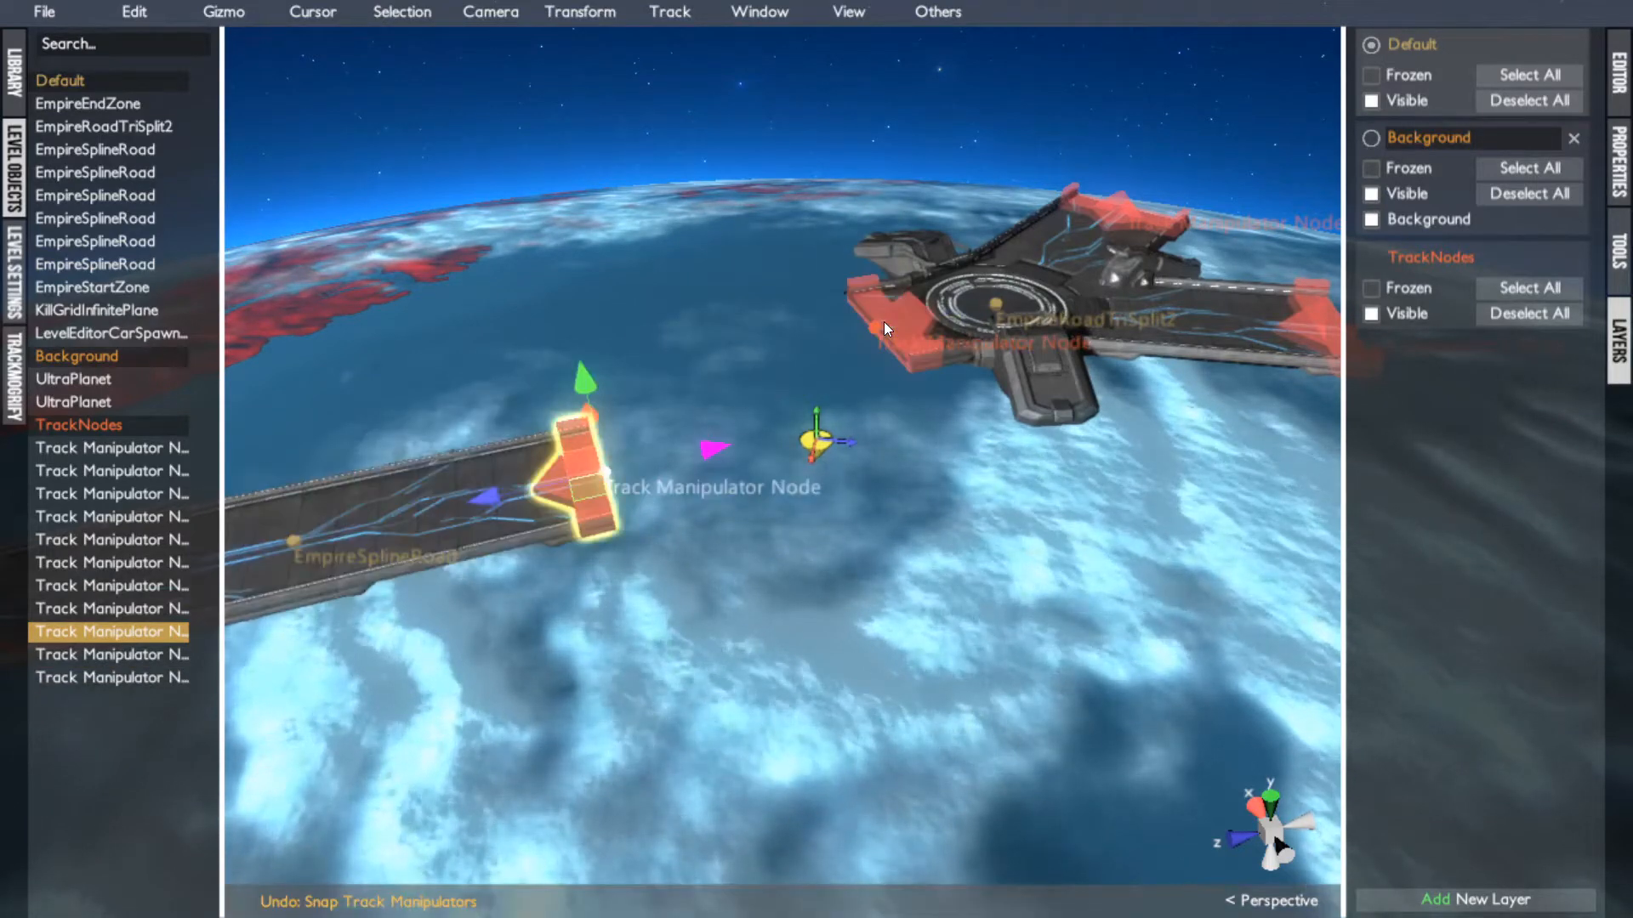
Select the junction's entry node first and the road-end node second, and snap the junction onto the road end
{"action": "left_click", "coordinate": [884, 321]}
{"action": "left_click", "coordinate": [869, 331]}
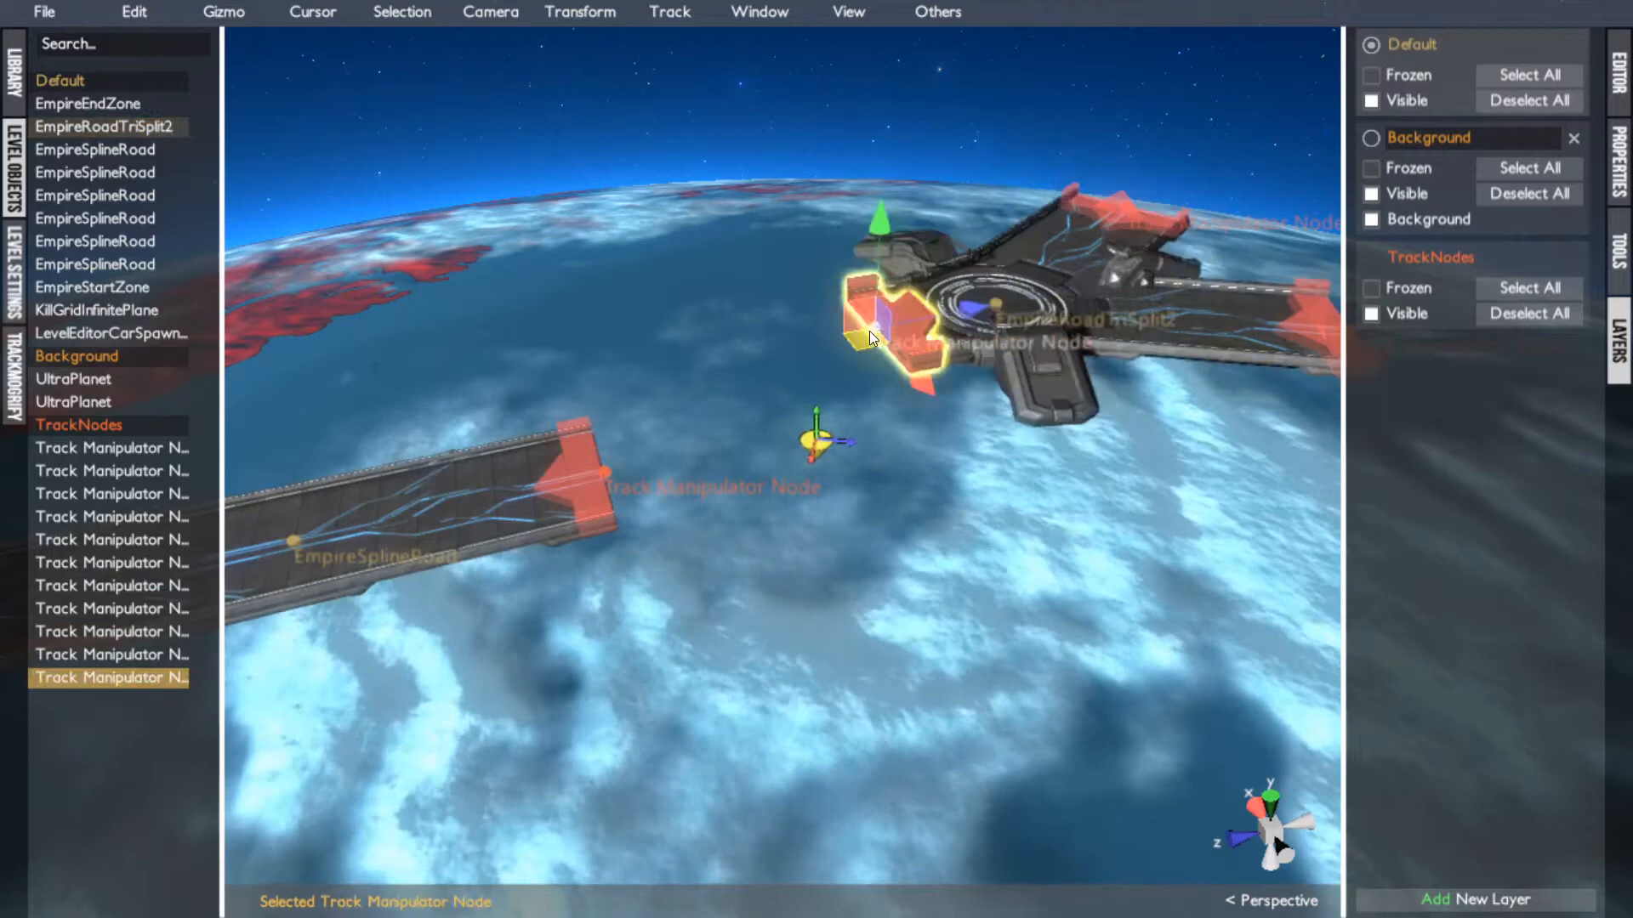
{"action": "left_click", "coordinate": [602, 476], "text": "shift"}
{"action": "key", "text": "c"}
{"action": "middle_click", "coordinate": [1027, 474]}
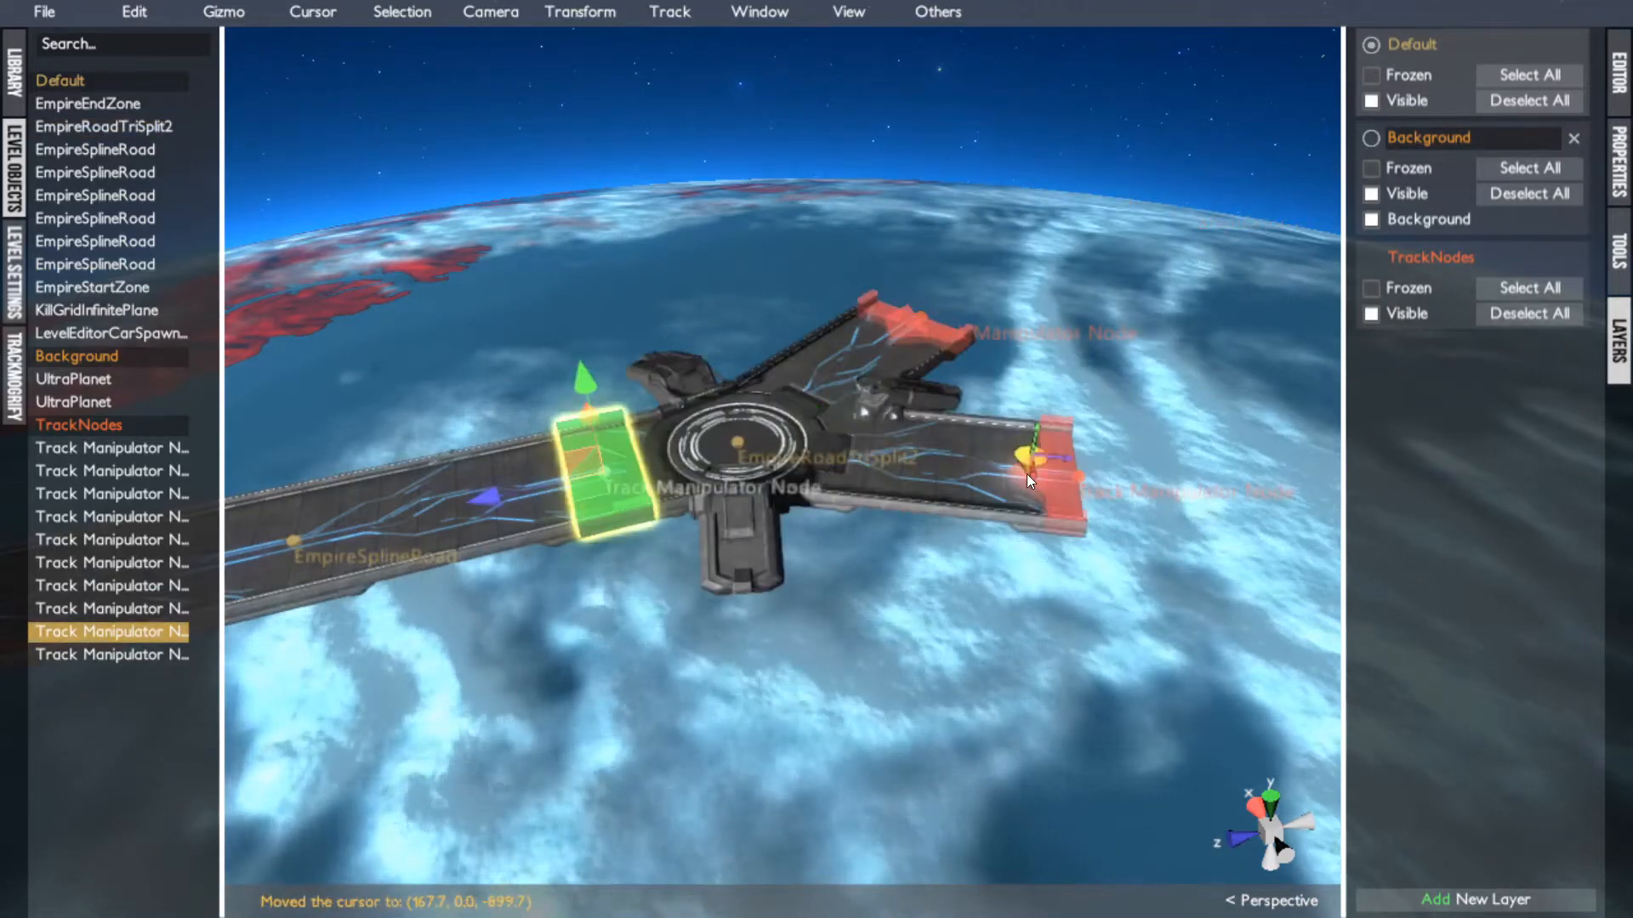
{"action": "left_click_drag", "start_coordinate": [1027, 474], "coordinate": [1027, 473], "text": "alt"}
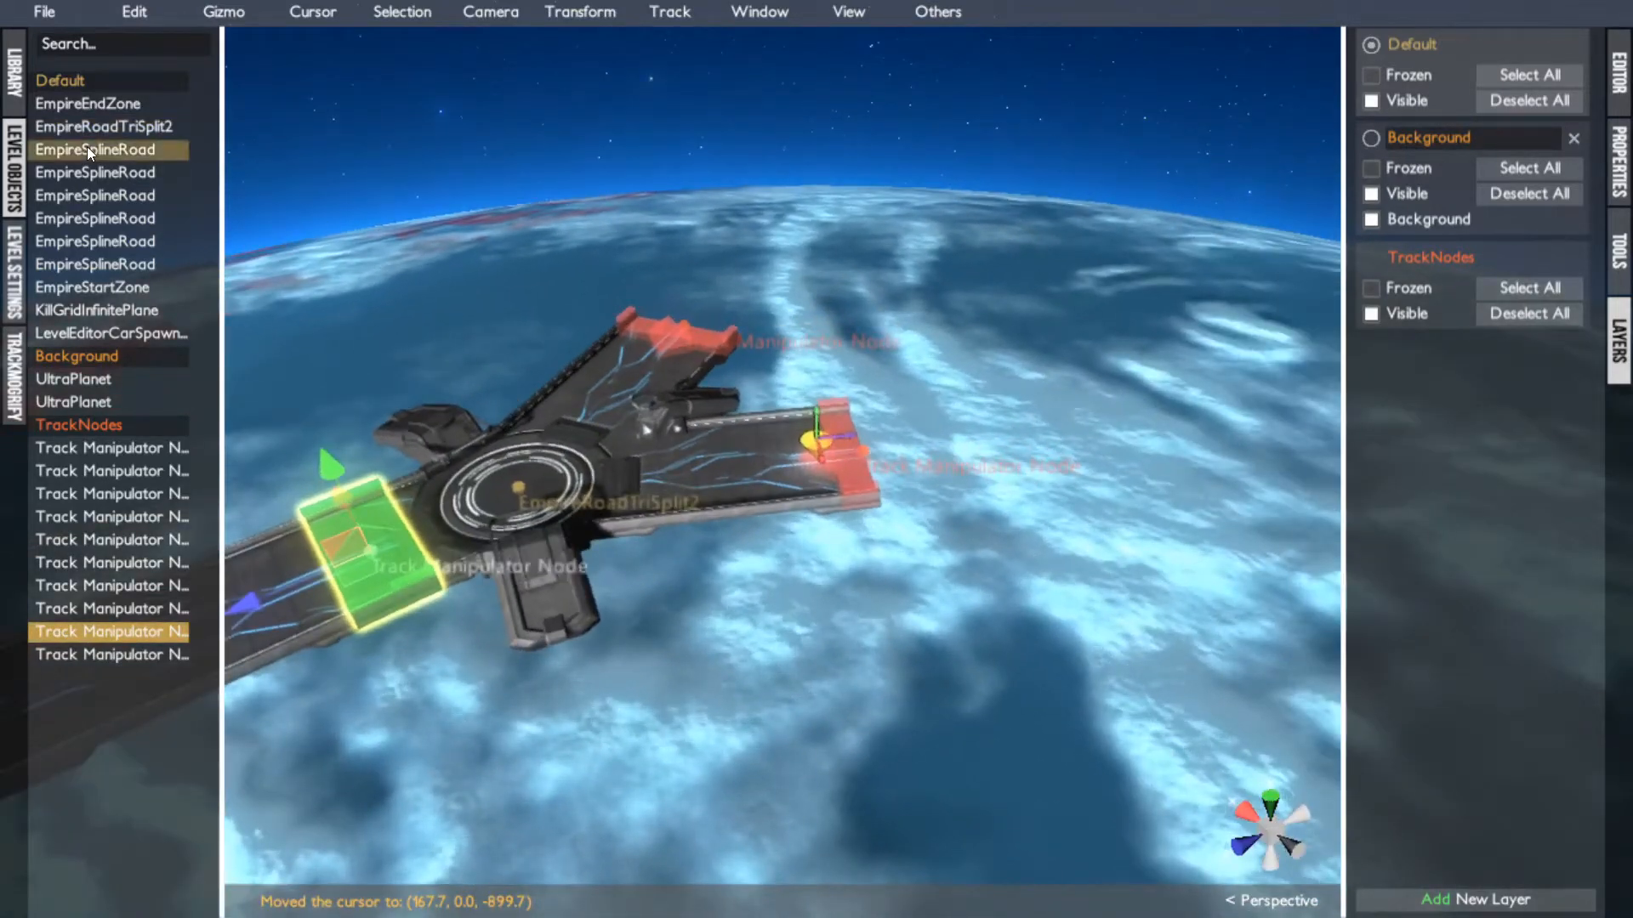
Attach a curved Empire spline road from the Roads library to the open node of one of the junction's two branches
{"action": "left_click", "coordinate": [11, 93]}
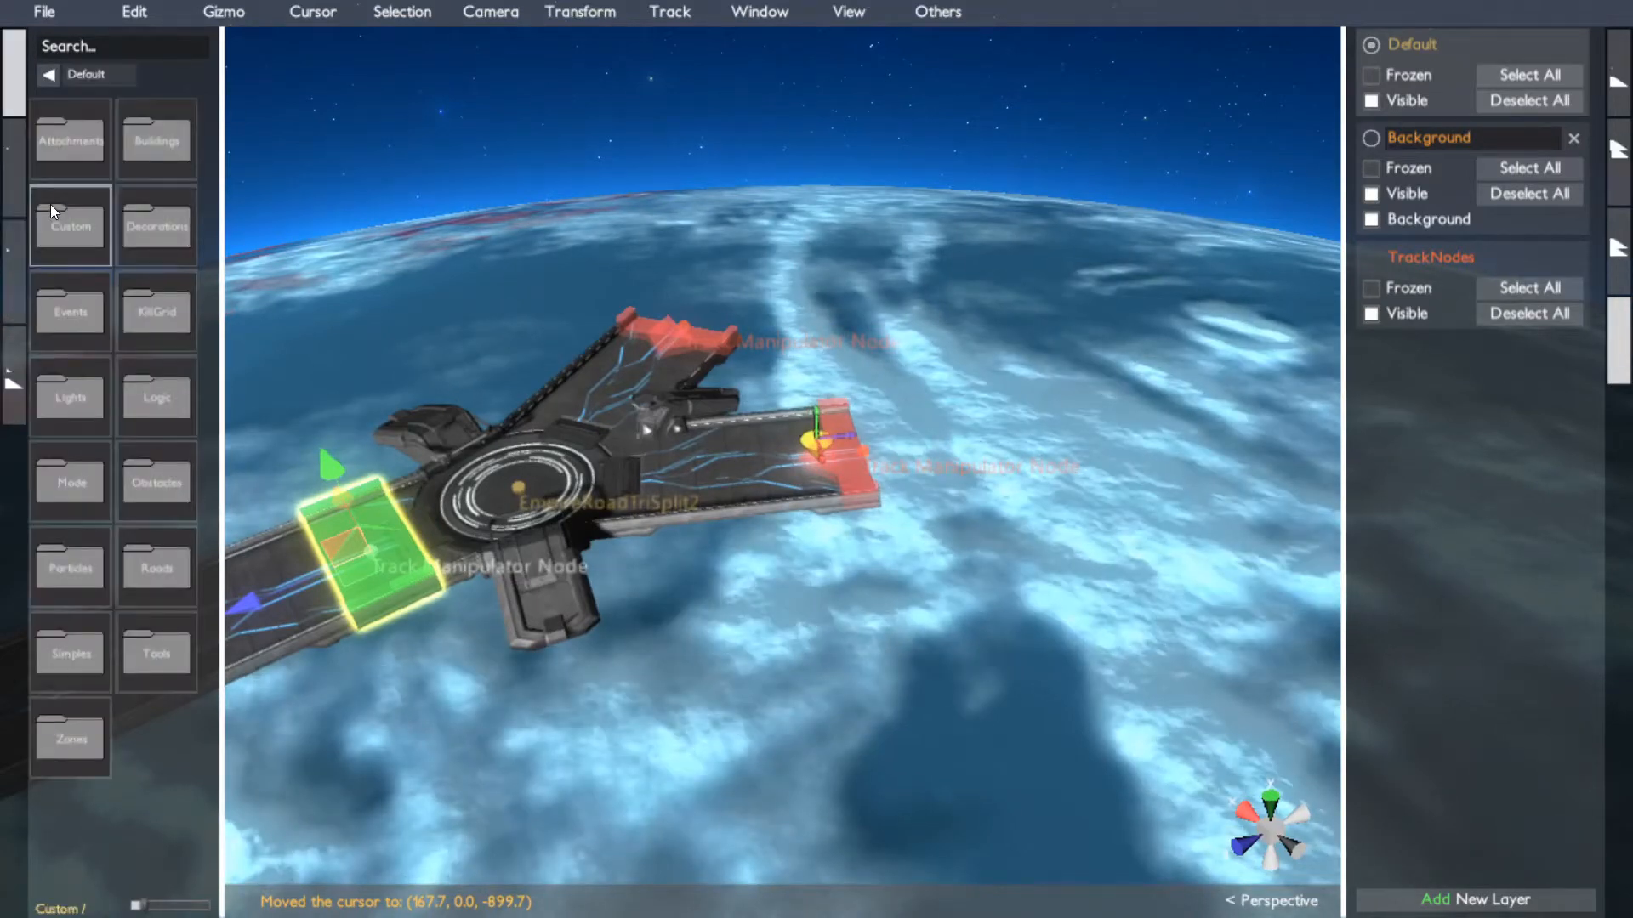
{"action": "left_click", "coordinate": [845, 453]}
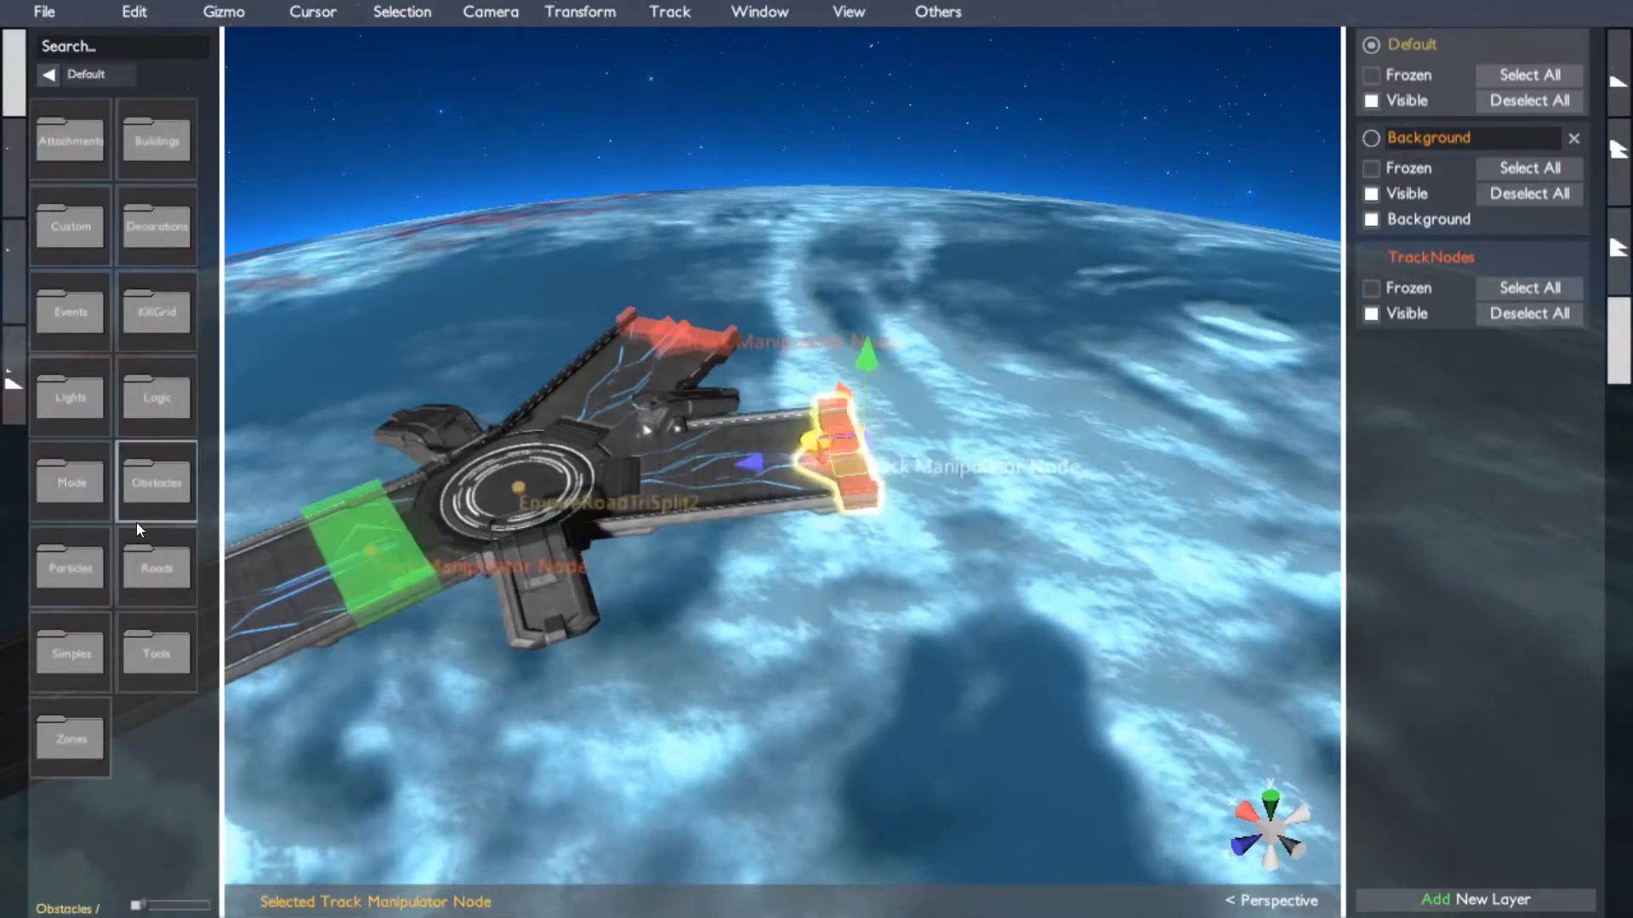
{"action": "left_click", "coordinate": [134, 578]}
{"action": "scroll", "coordinate": [114, 608], "scroll_direction": "down", "scroll_amount": 5}
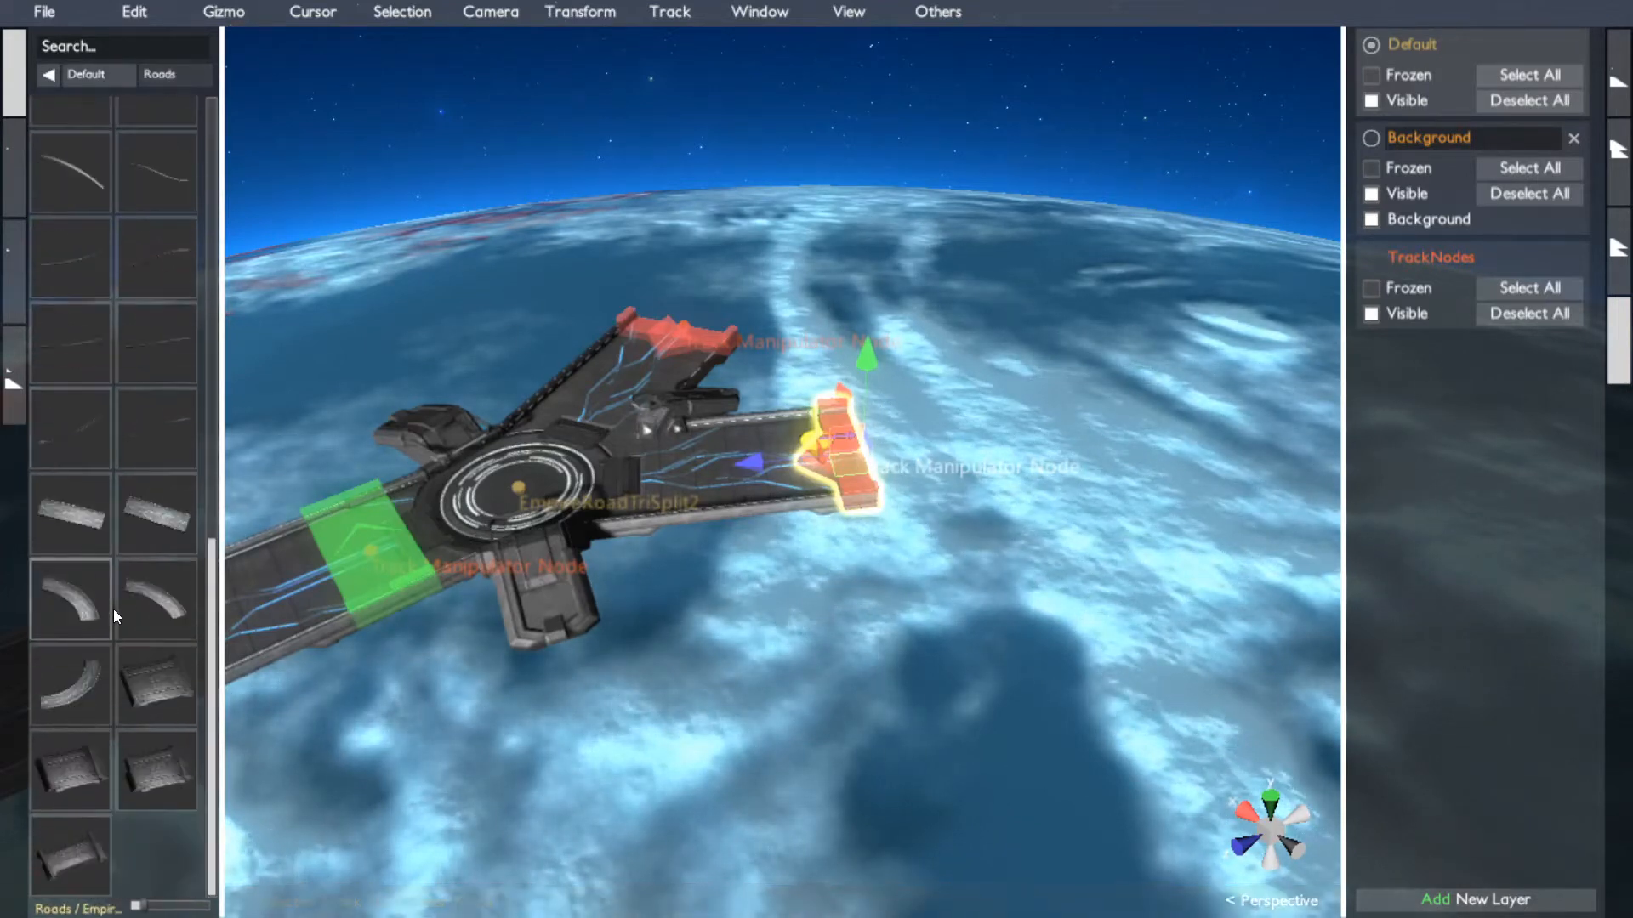
{"action": "mouse_move", "coordinate": [157, 598]}
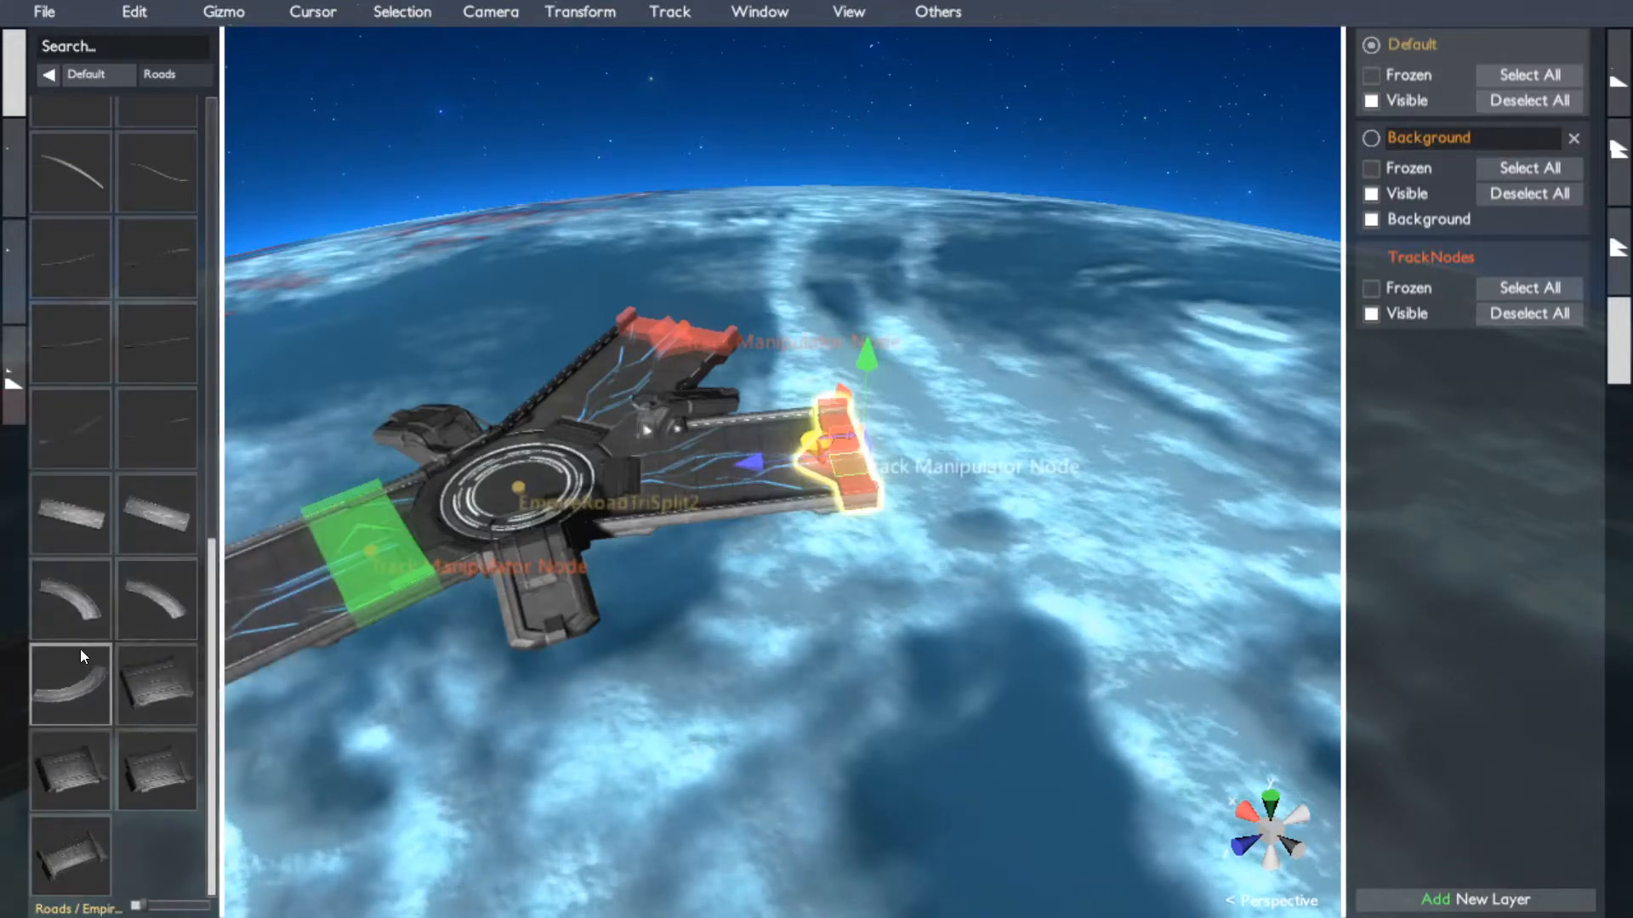
{"action": "left_click", "coordinate": [175, 595]}
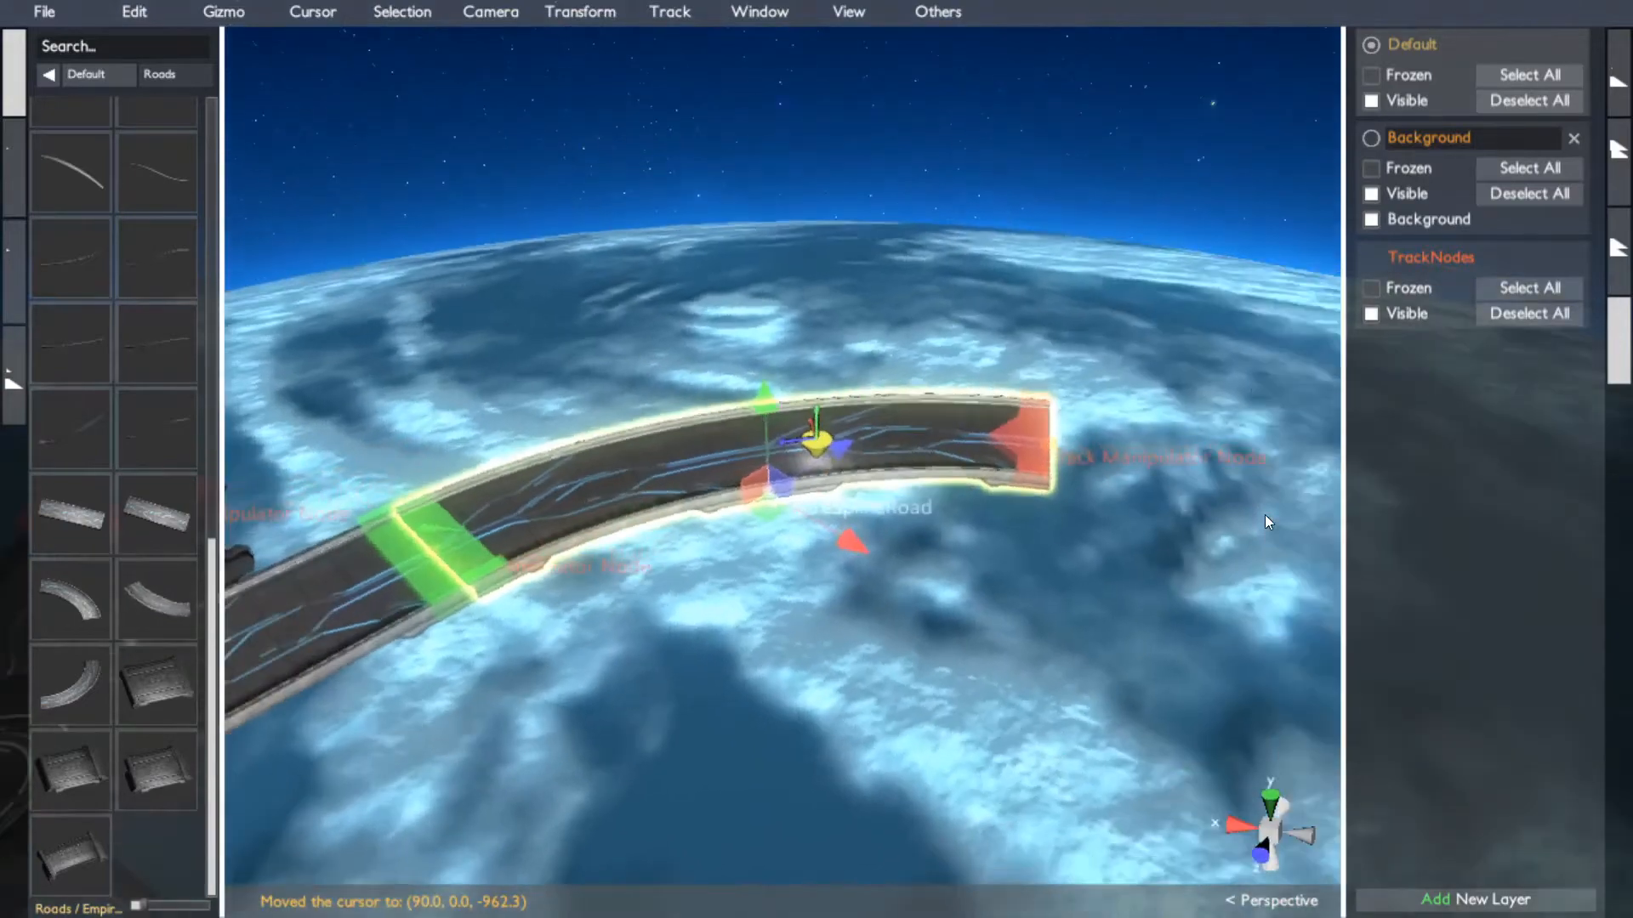
Attach a curved spline road to the junction's remaining open branch and flip it so it bends away from the first curve
{"action": "left_click_drag", "start_coordinate": [1266, 515], "coordinate": [646, 585], "text": "alt"}
{"action": "left_click", "coordinate": [860, 155]}
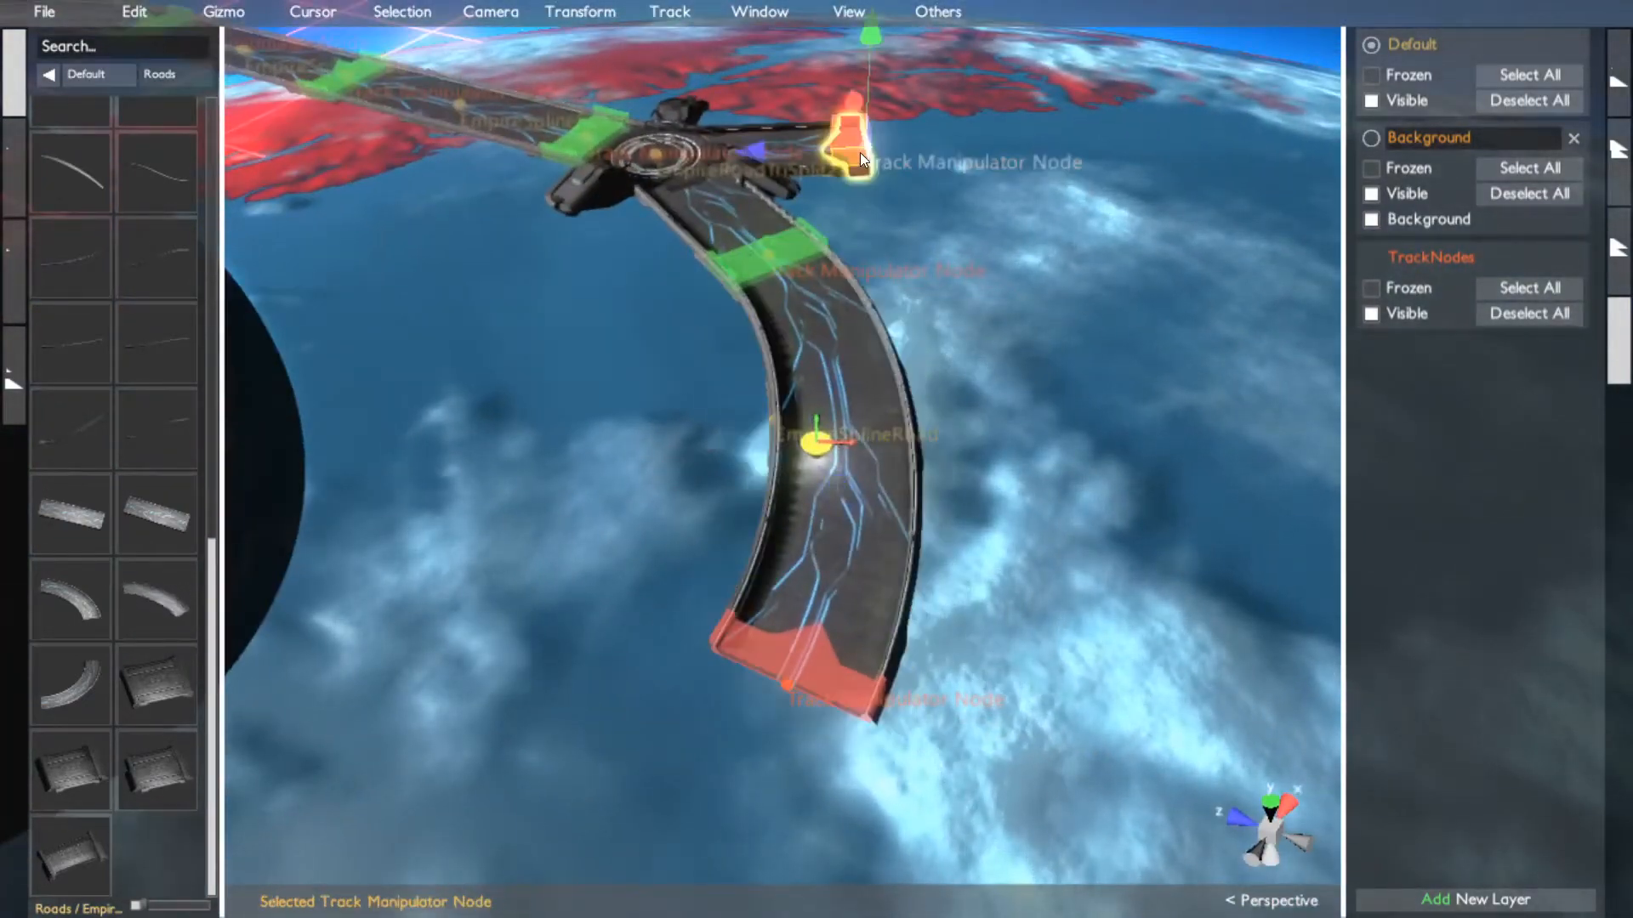
{"action": "left_click", "coordinate": [175, 609]}
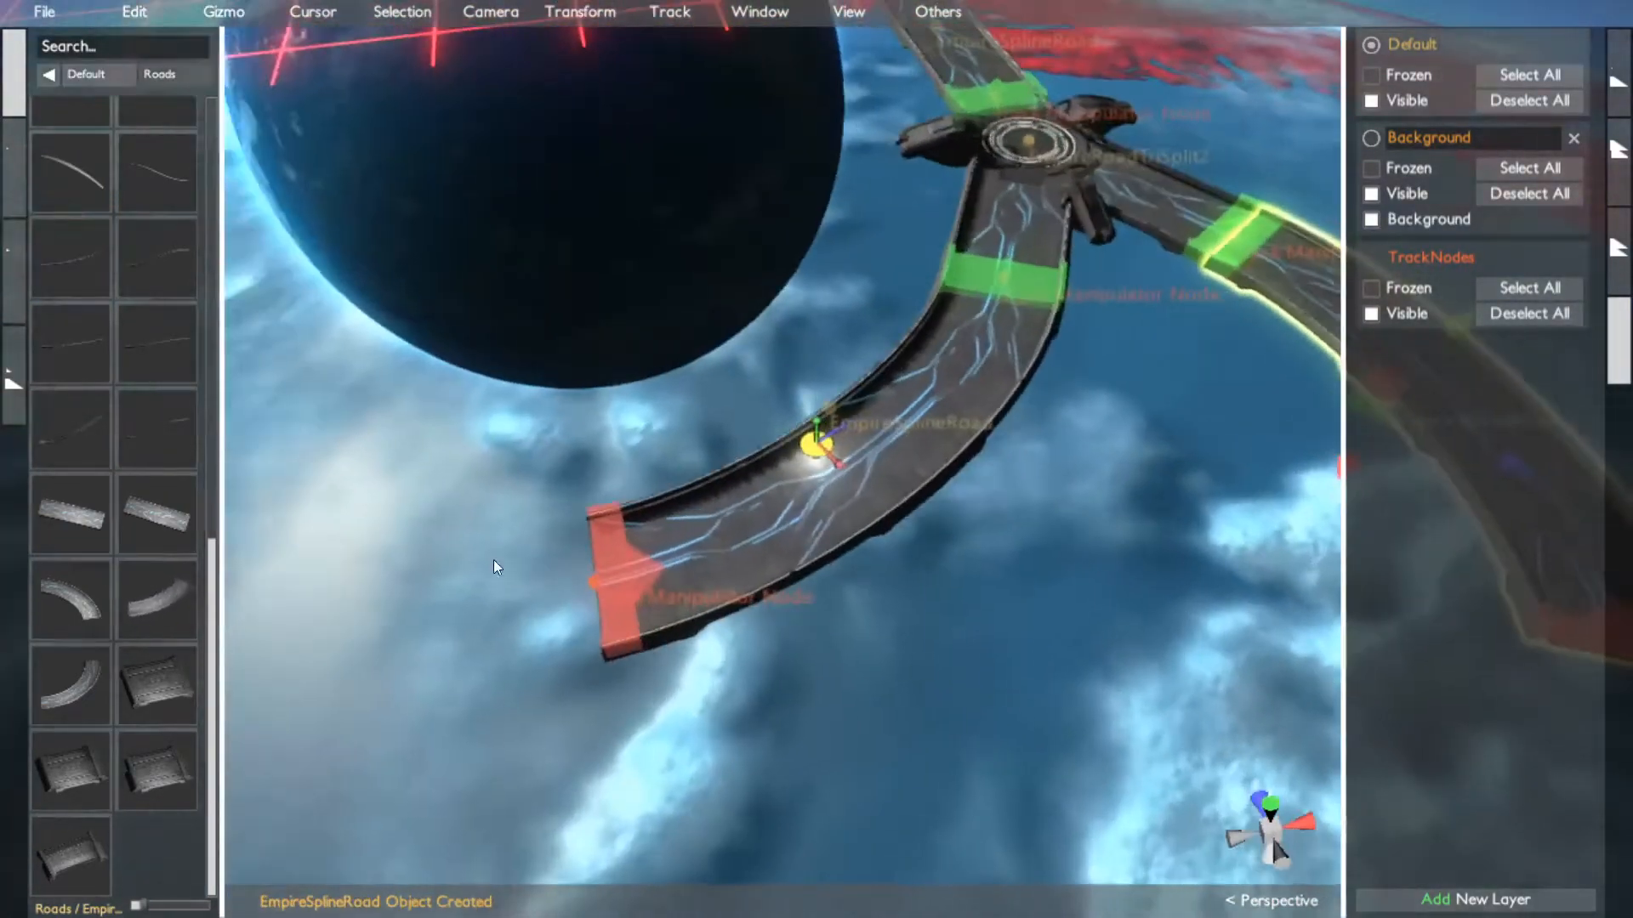
{"action": "left_click", "coordinate": [1274, 265]}
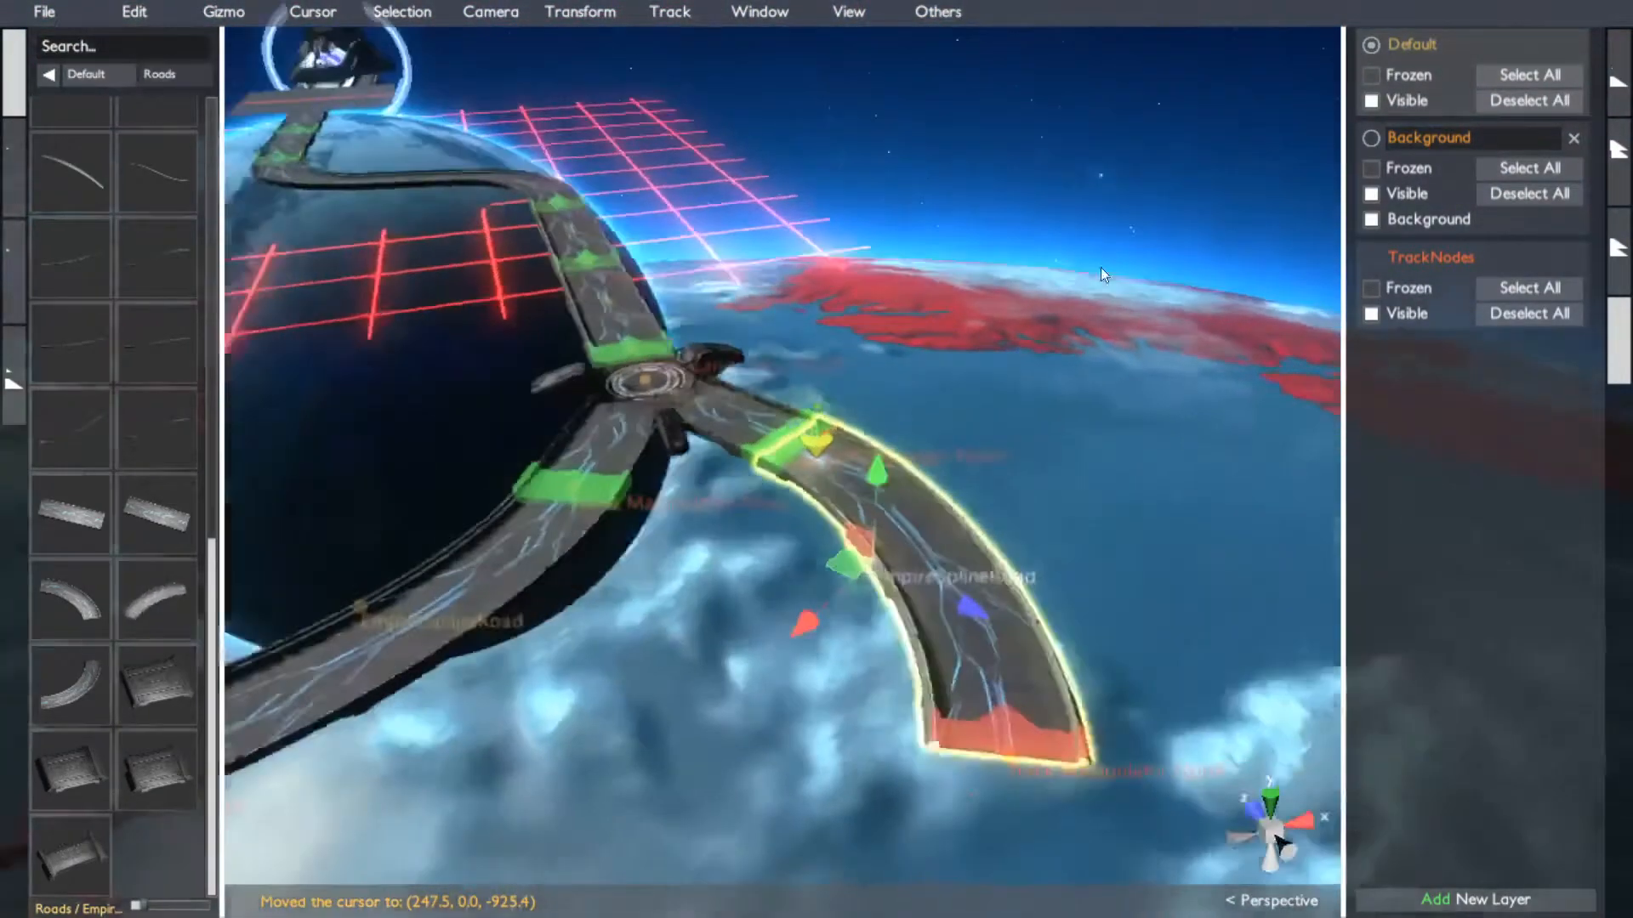
{"action": "left_click_drag", "start_coordinate": [1101, 266], "coordinate": [443, 526], "text": "alt"}
{"action": "left_click_drag", "start_coordinate": [920, 557], "coordinate": [544, 544], "text": "alt"}
{"action": "key", "text": "r"}
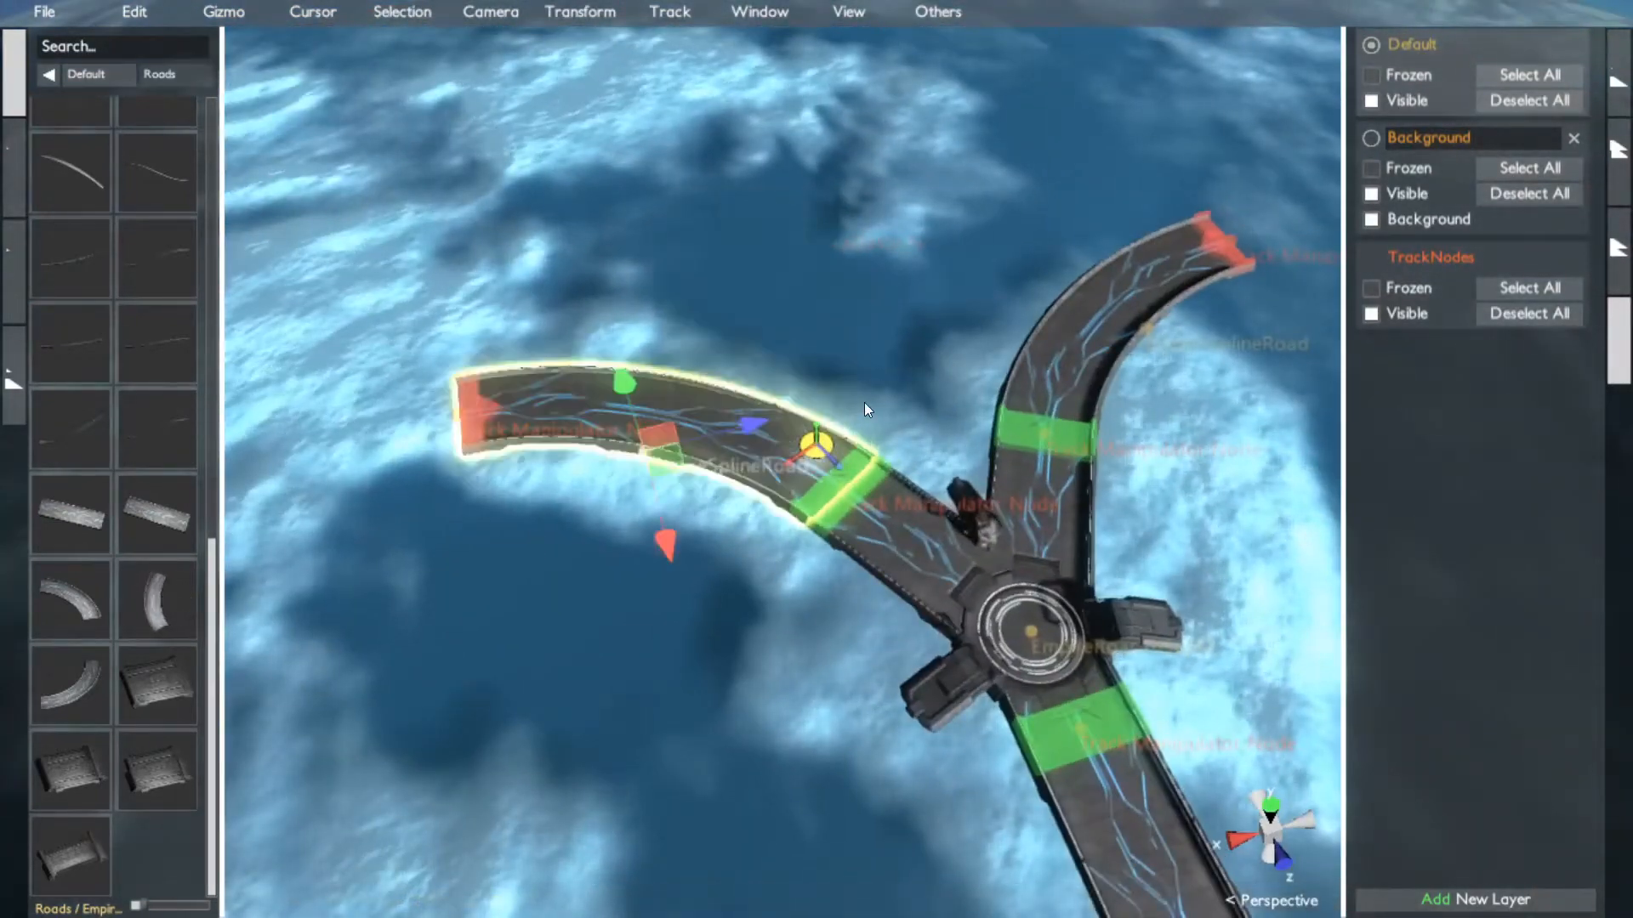
{"action": "left_click_drag", "start_coordinate": [864, 402], "coordinate": [780, 427], "text": "alt"}
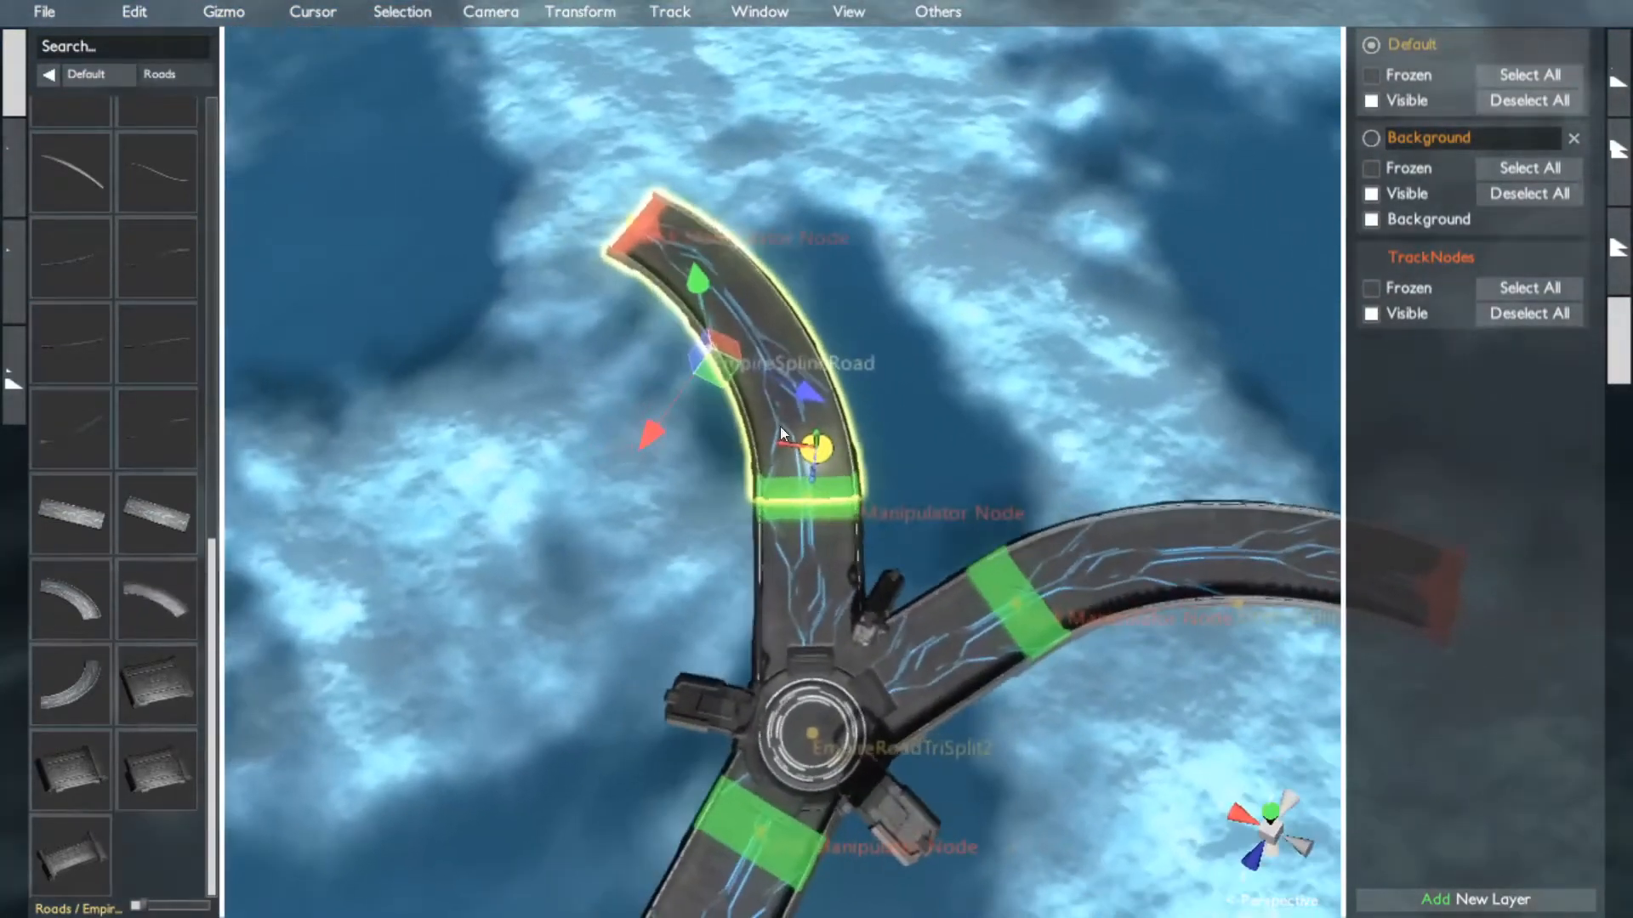
Extend the first branch from its open end with two more curved spline roads, flipping the first of them to bend the opposite way
{"action": "middle_click", "coordinate": [1256, 558]}
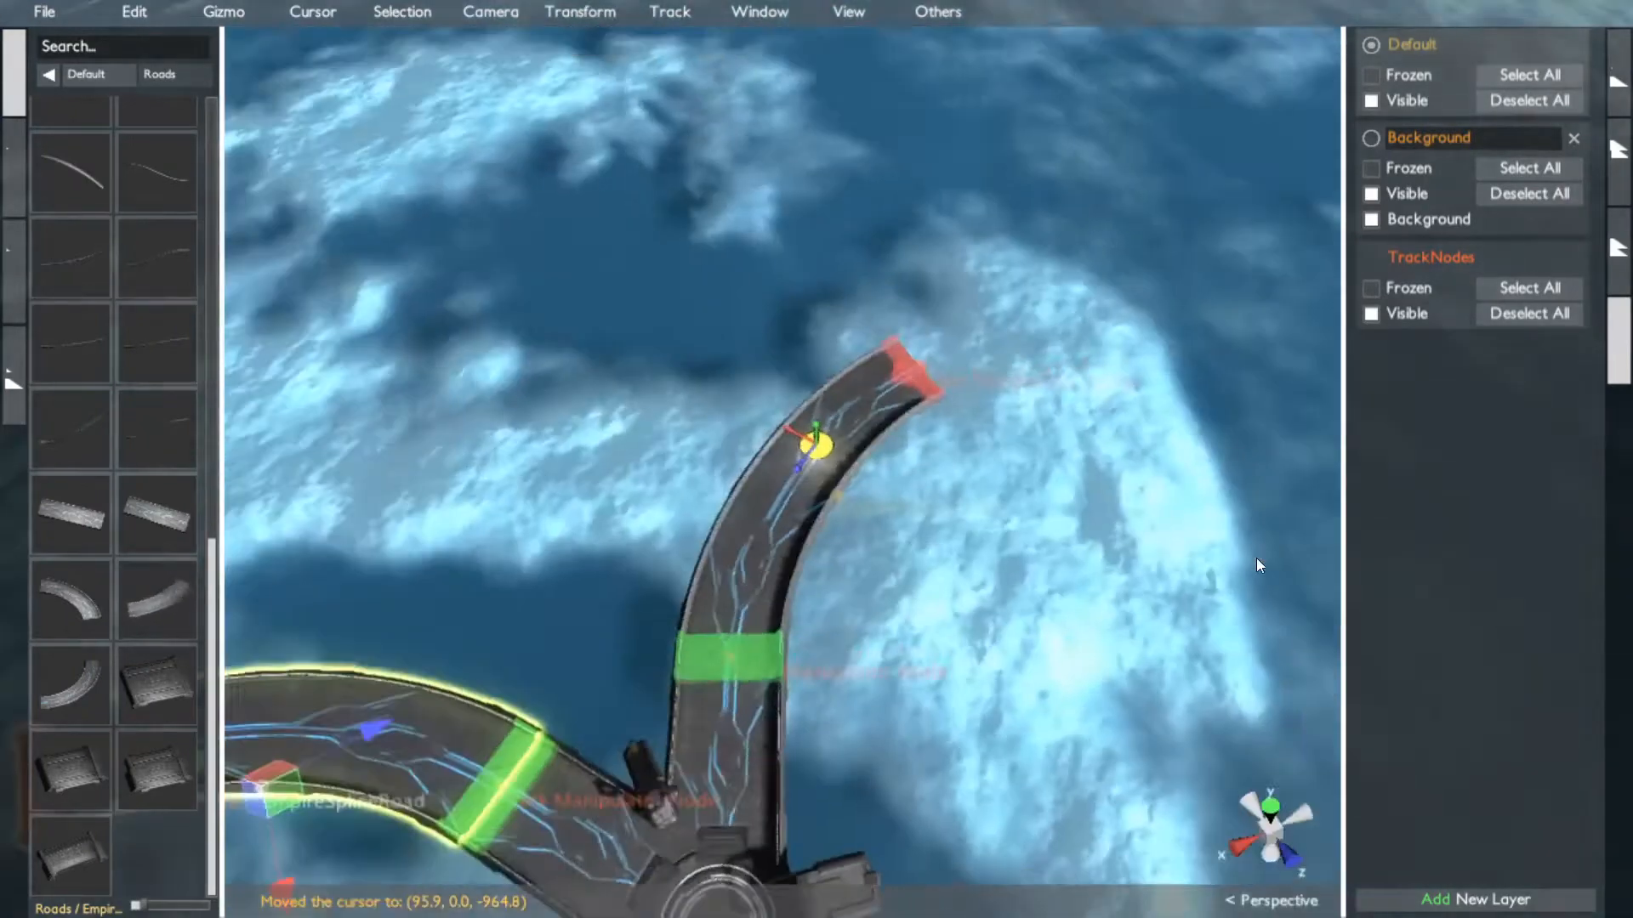
{"action": "left_click_drag", "start_coordinate": [1256, 557], "coordinate": [958, 423], "text": "alt"}
{"action": "left_click", "coordinate": [991, 479]}
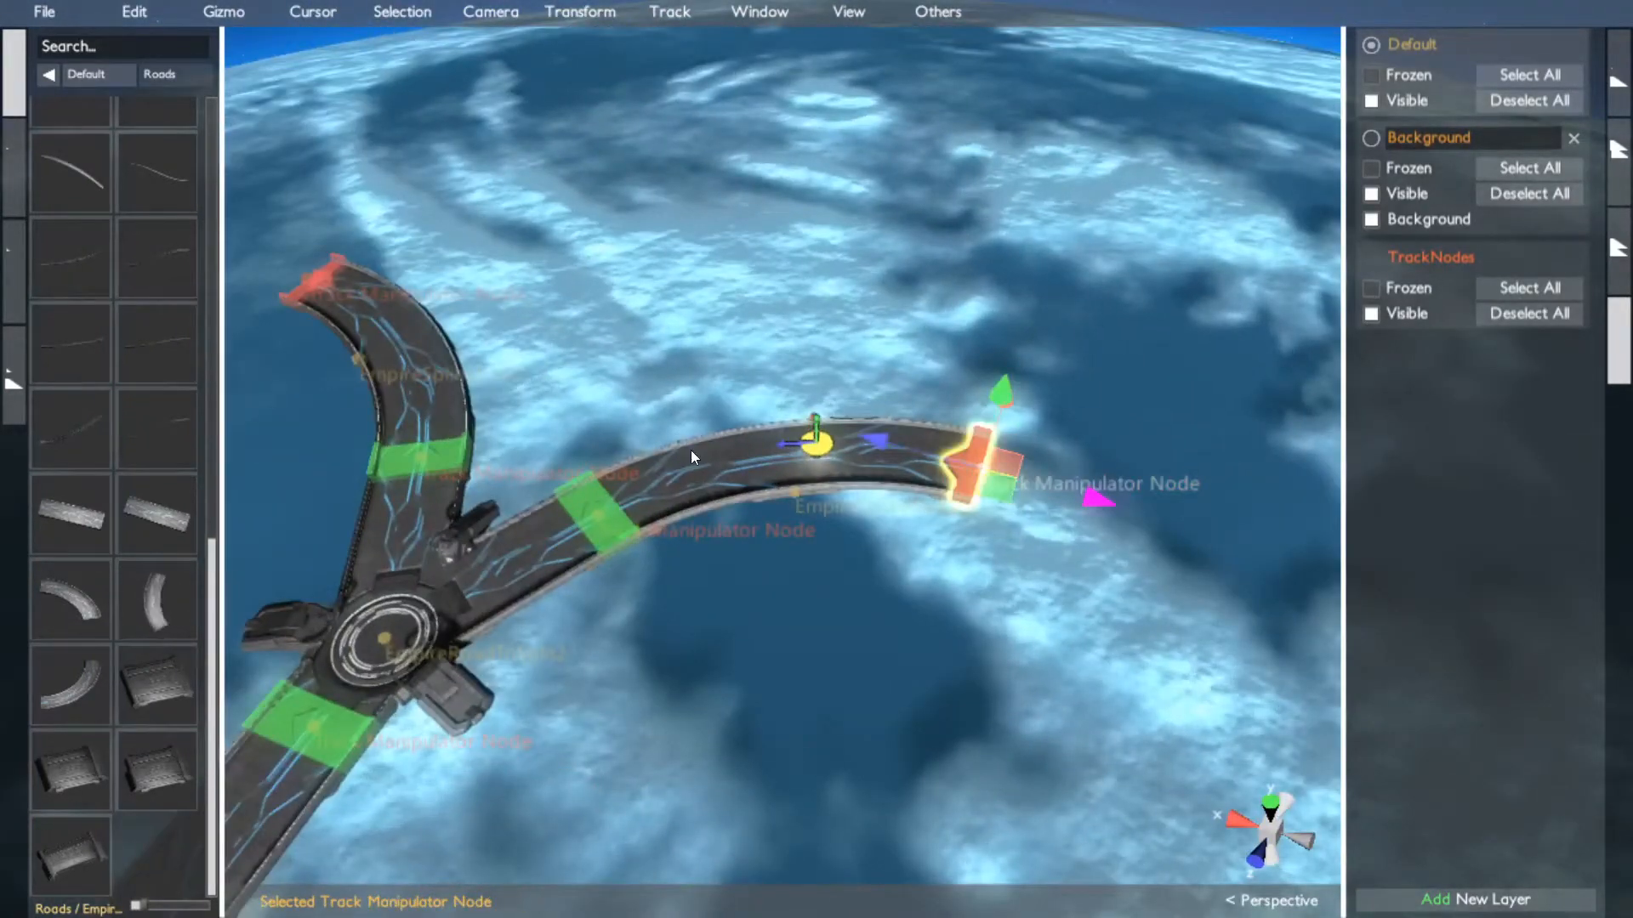
{"action": "left_click", "coordinate": [83, 620]}
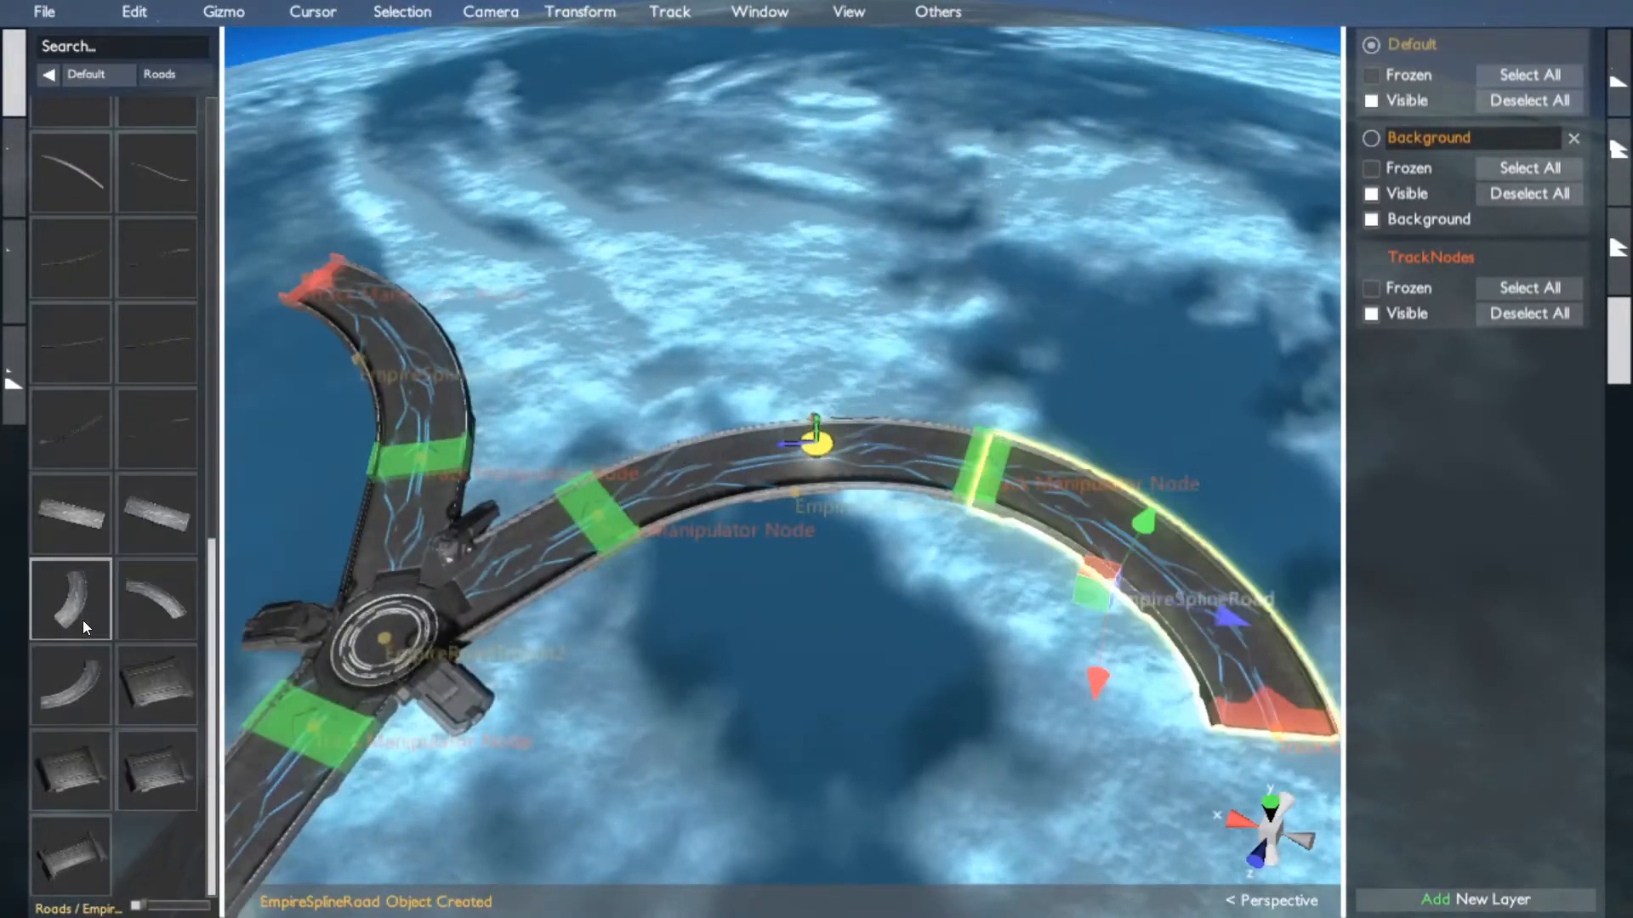
{"action": "key", "text": "Tab"}
{"action": "left_click_drag", "start_coordinate": [863, 566], "coordinate": [808, 573], "text": "alt"}
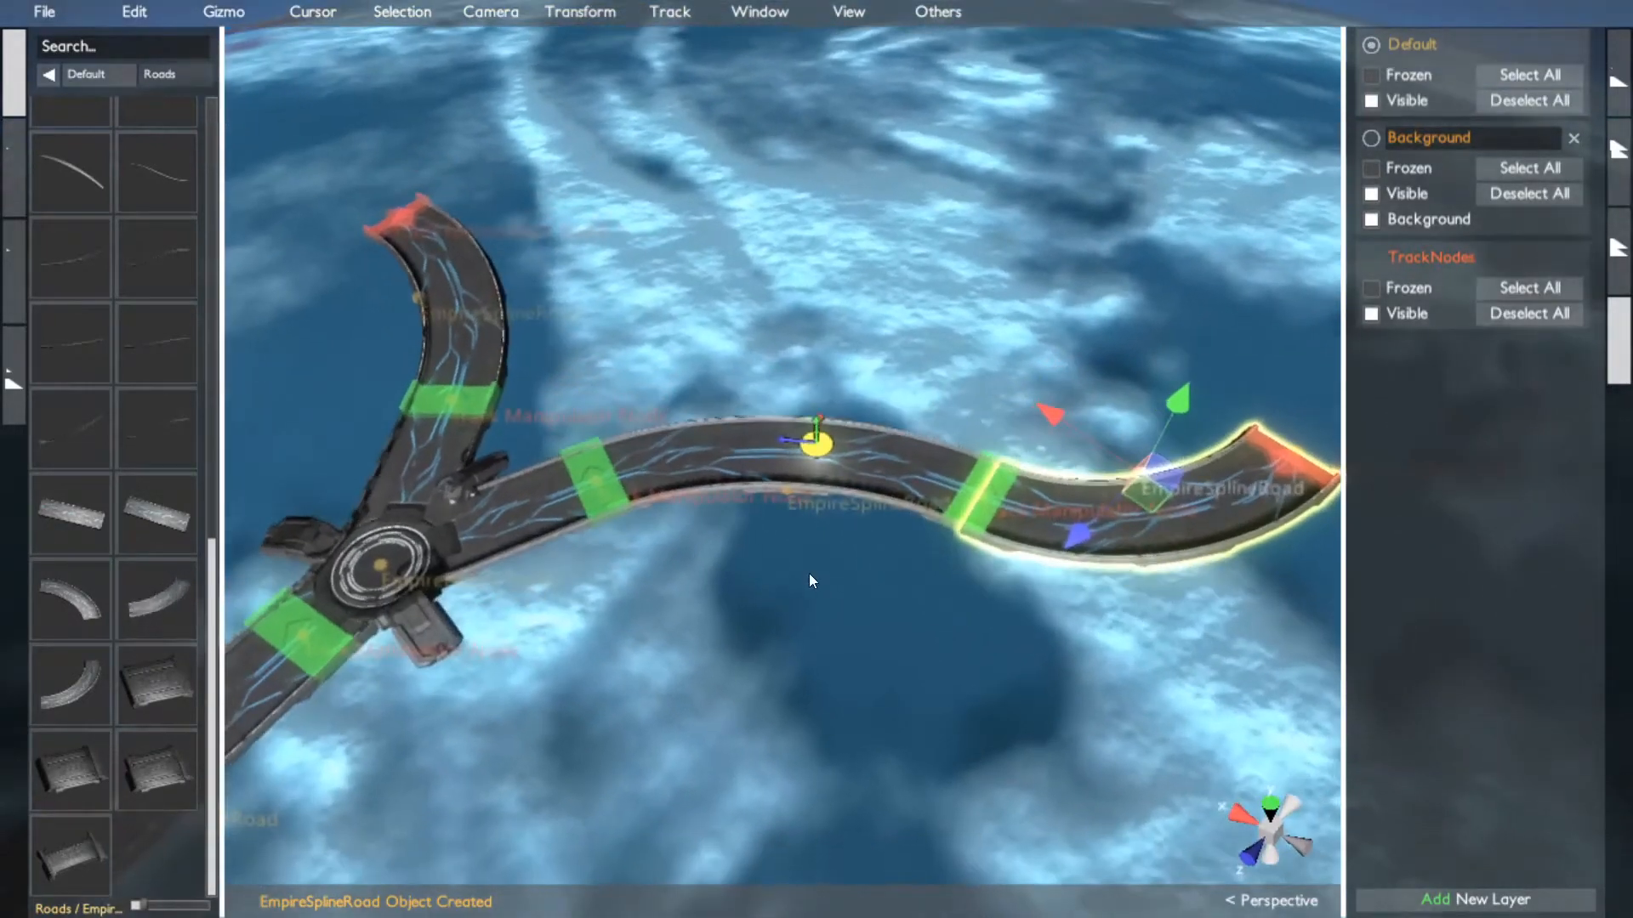
{"action": "left_click", "coordinate": [77, 616]}
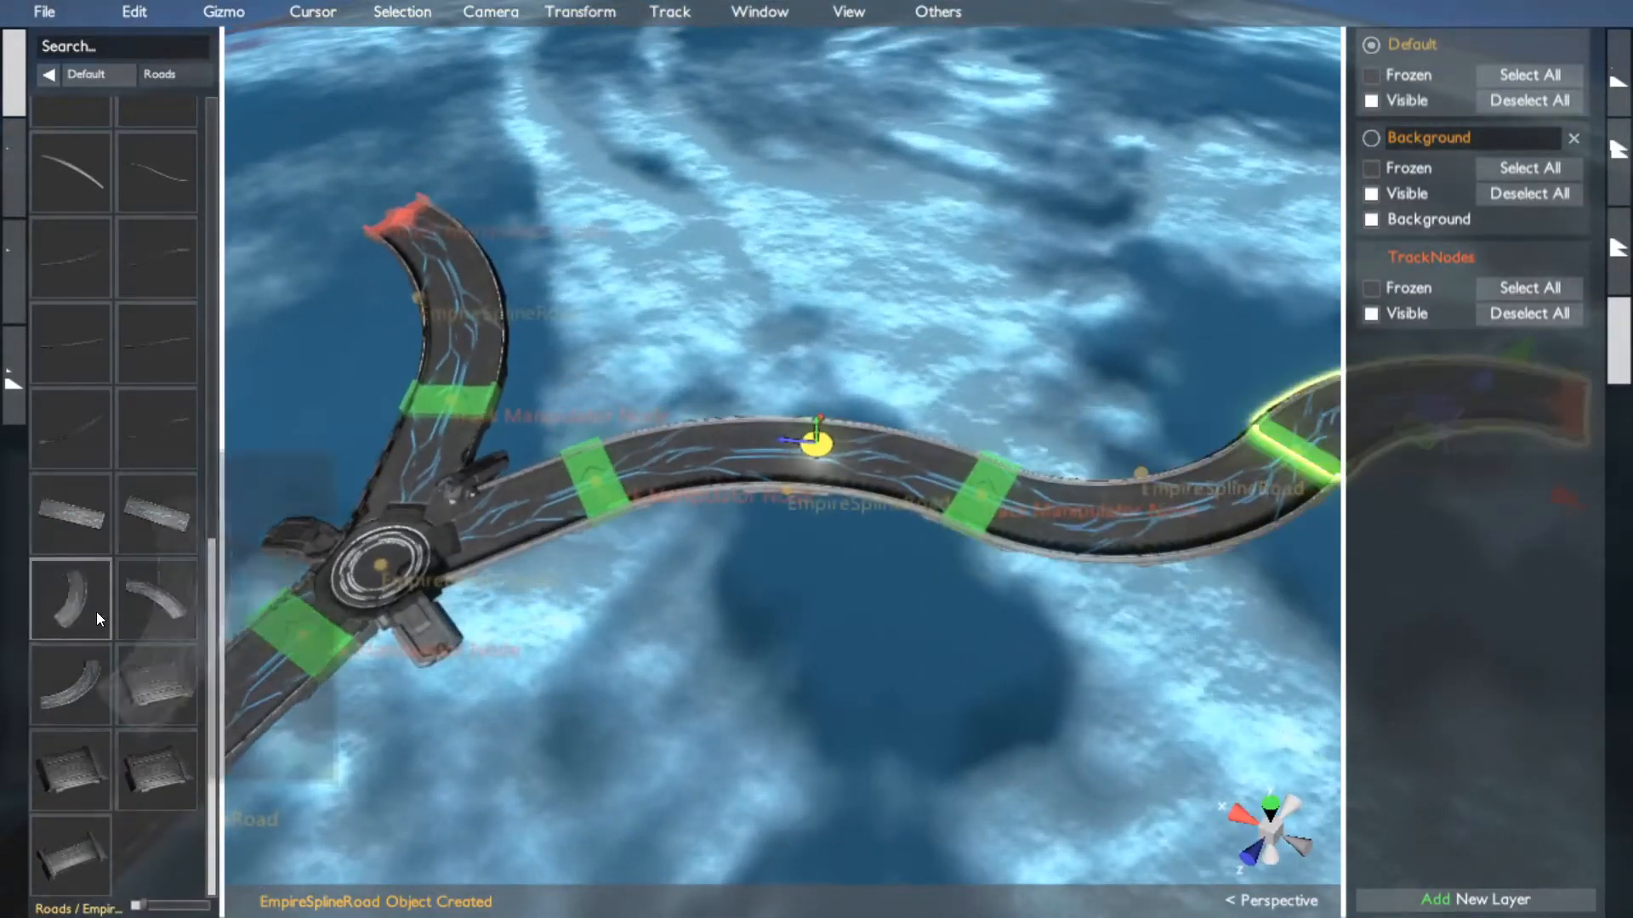
Extend the second branch from its curved road with another curved spline road followed by a straight one
{"action": "left_click_drag", "start_coordinate": [742, 477], "coordinate": [592, 125], "text": "alt"}
{"action": "left_click", "coordinate": [600, 148]}
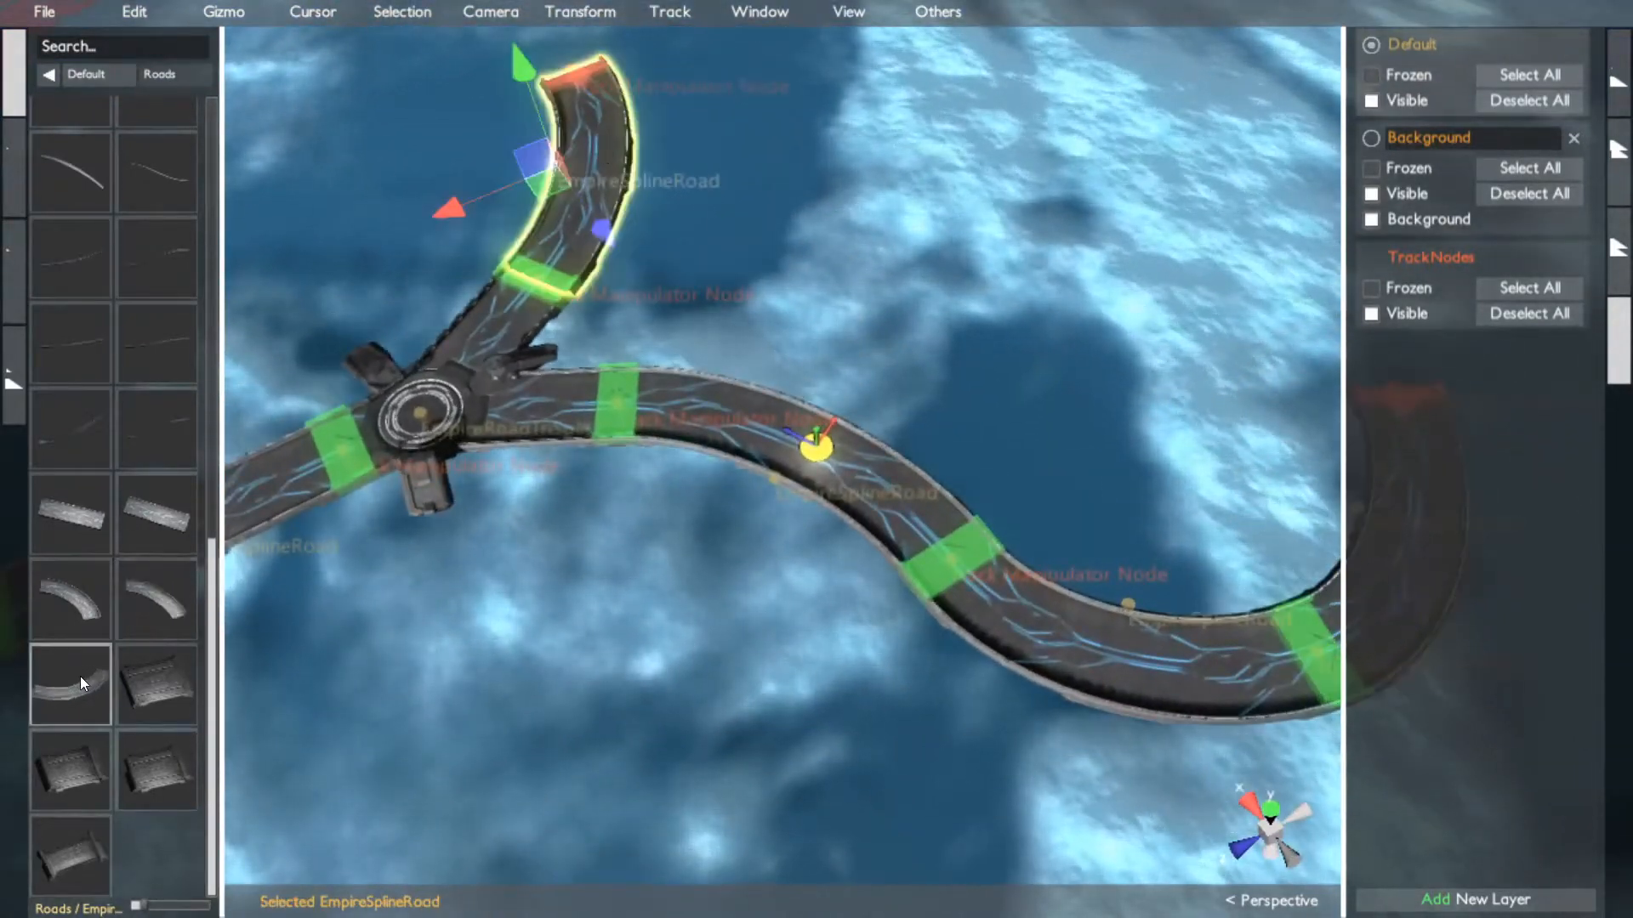
{"action": "mouse_move", "coordinate": [81, 677]}
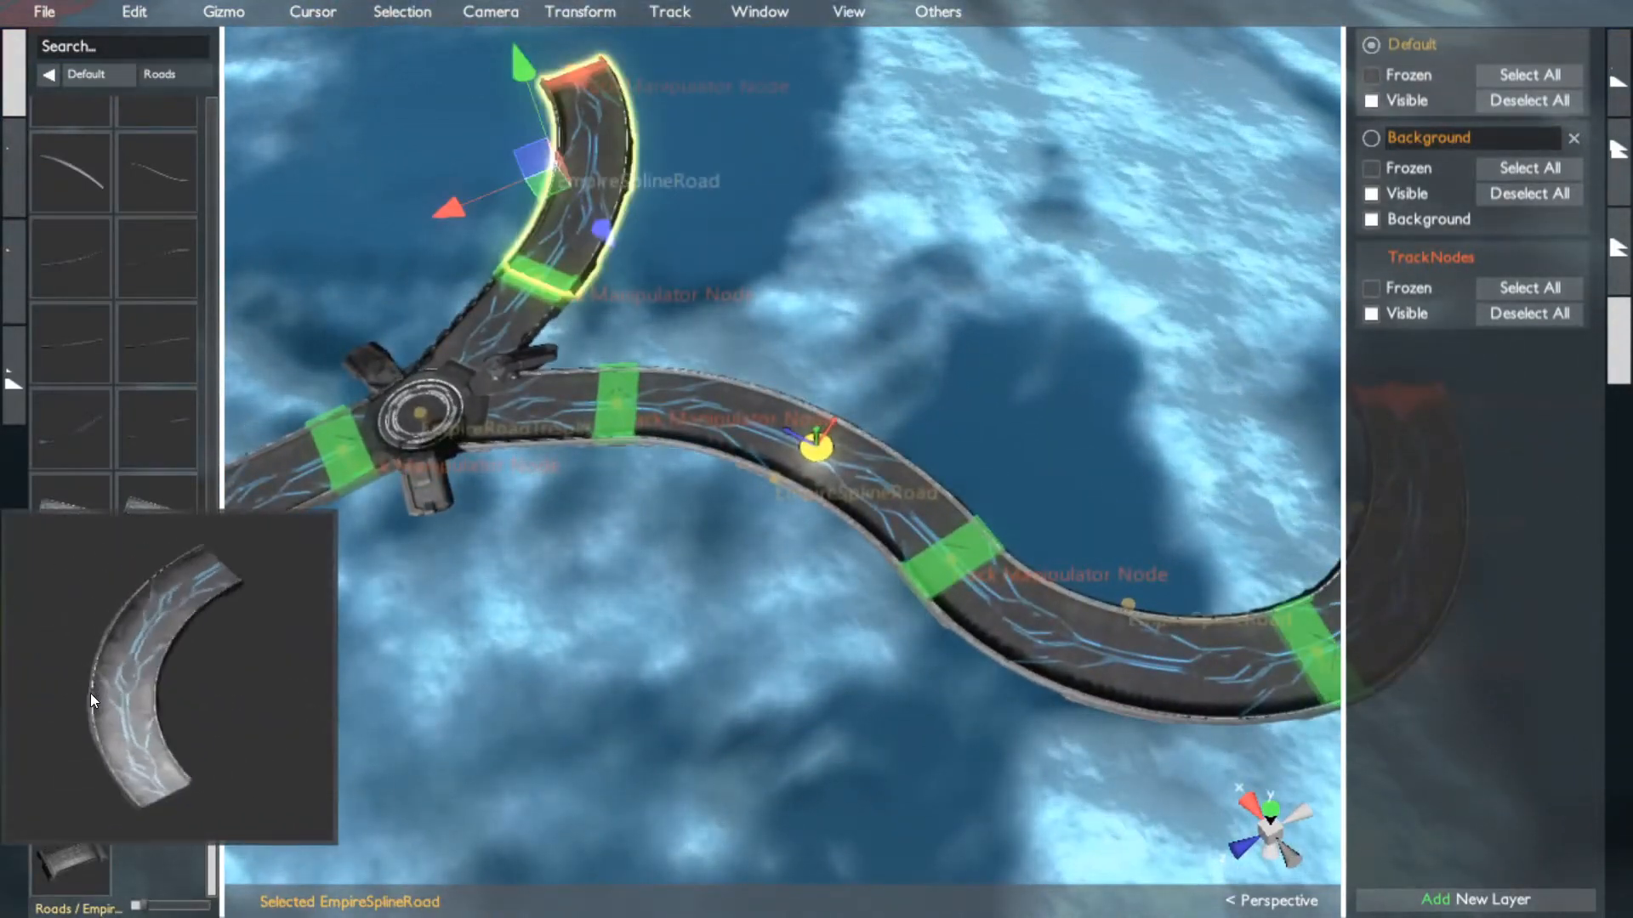
{"action": "left_click", "coordinate": [91, 694]}
{"action": "left_click_drag", "start_coordinate": [871, 407], "coordinate": [632, 341], "text": "alt"}
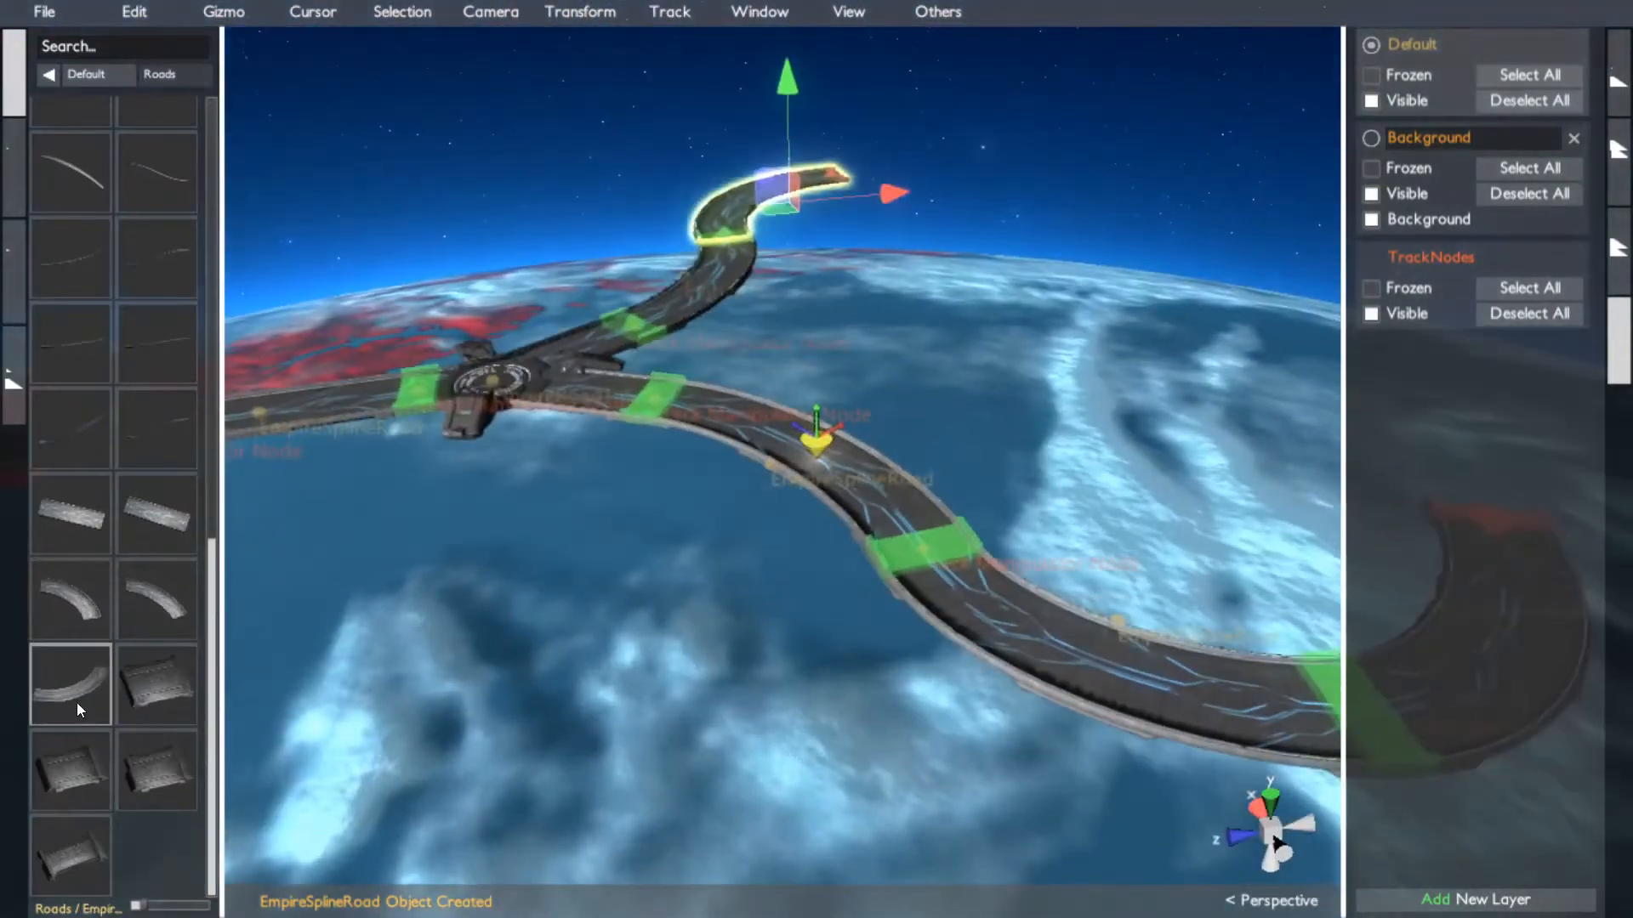
{"action": "left_click_drag", "start_coordinate": [1004, 510], "coordinate": [941, 613], "text": "alt"}
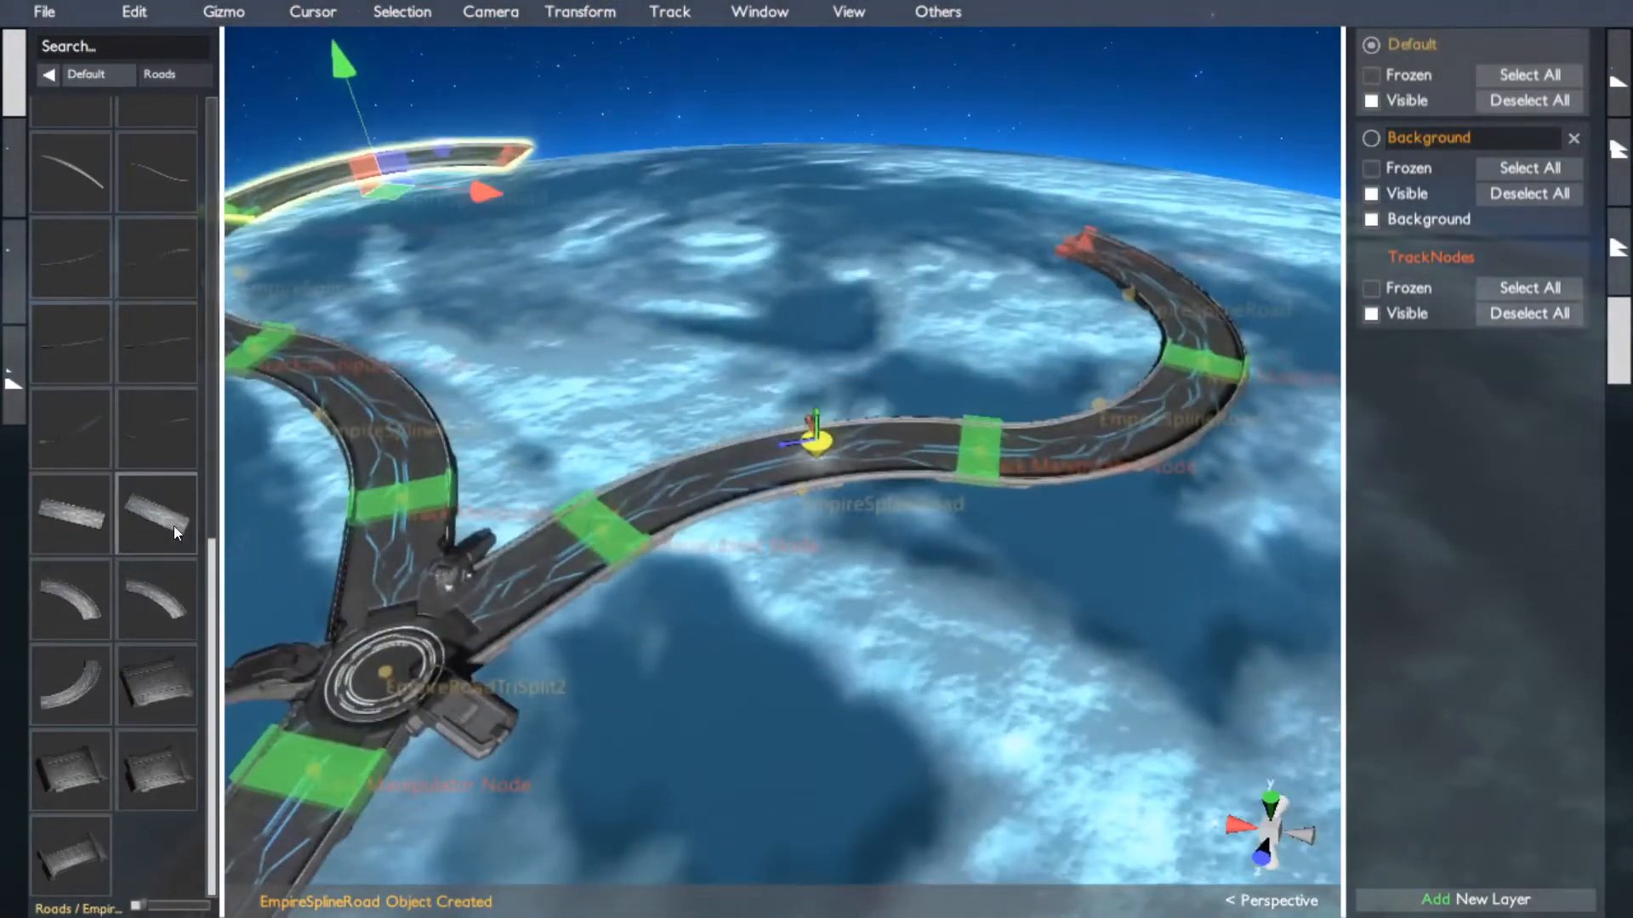
{"action": "left_click", "coordinate": [106, 514]}
{"action": "mouse_move", "coordinate": [106, 514]}
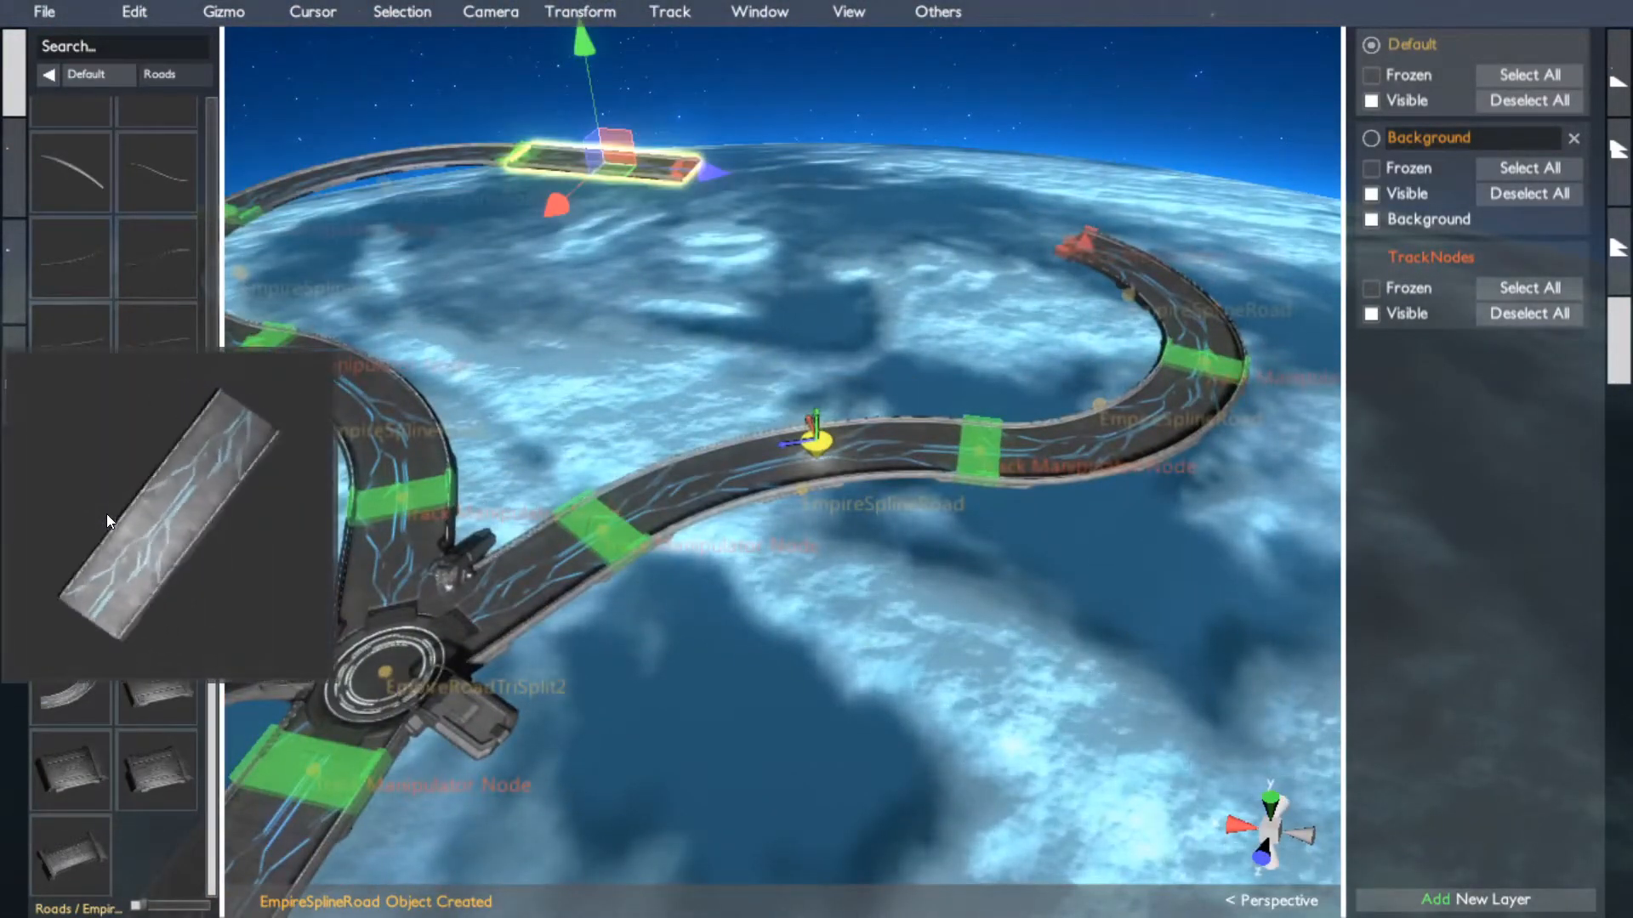
Replace the straight road at the end of the second branch with another straight Empire spline road attached to its open node
{"action": "key", "text": "Delete"}
{"action": "left_click", "coordinate": [146, 494]}
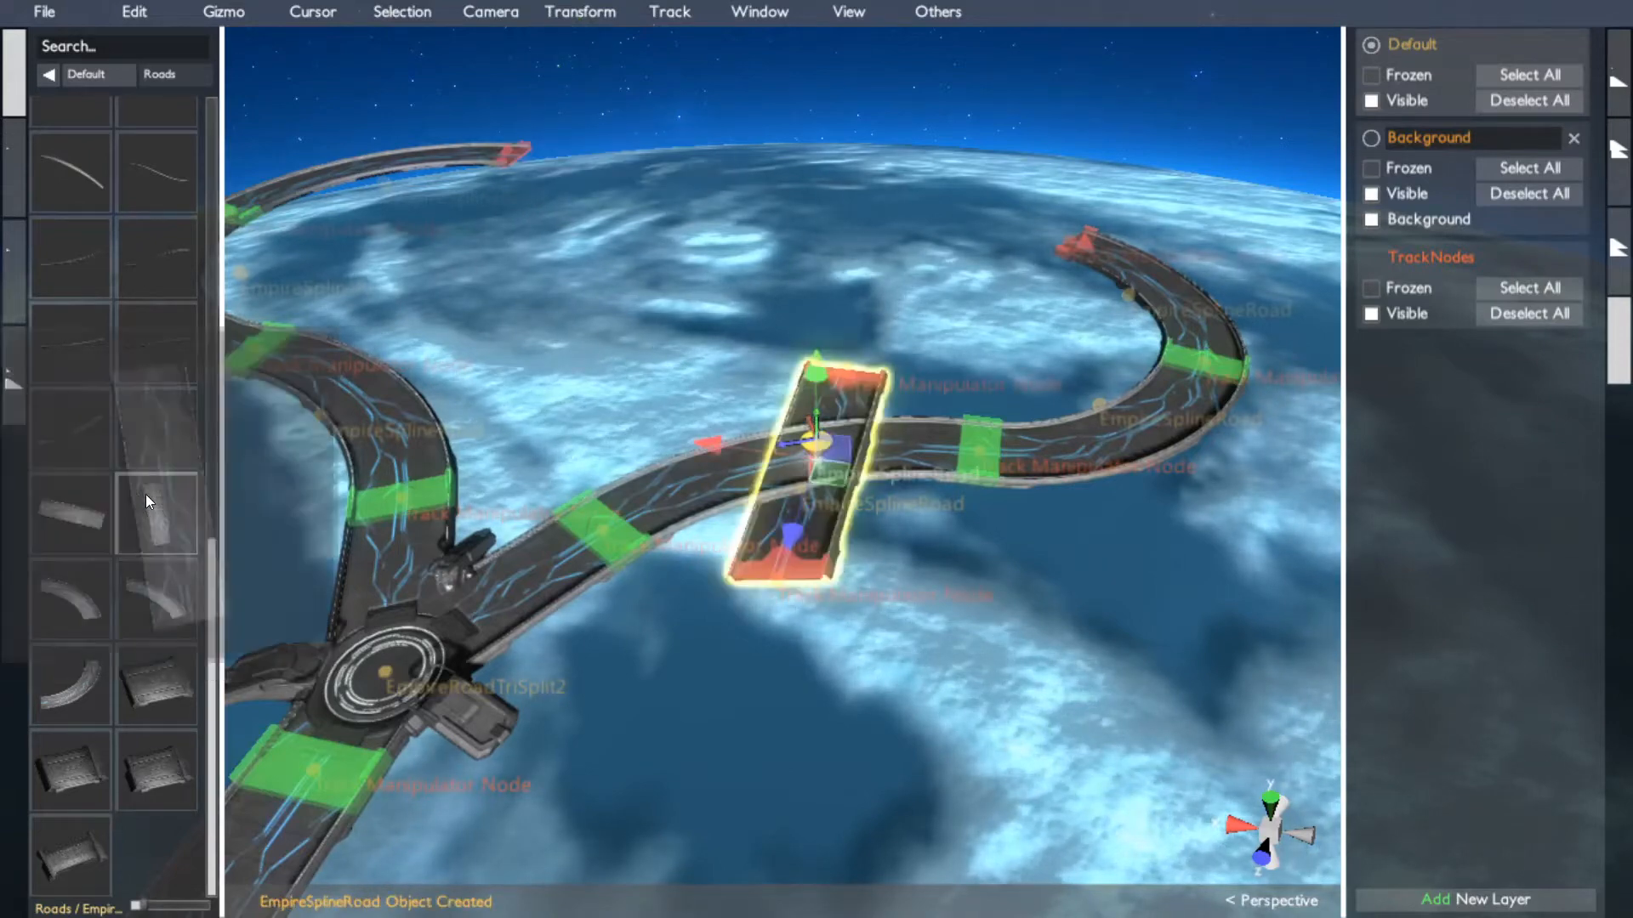
{"action": "key", "text": "Delete"}
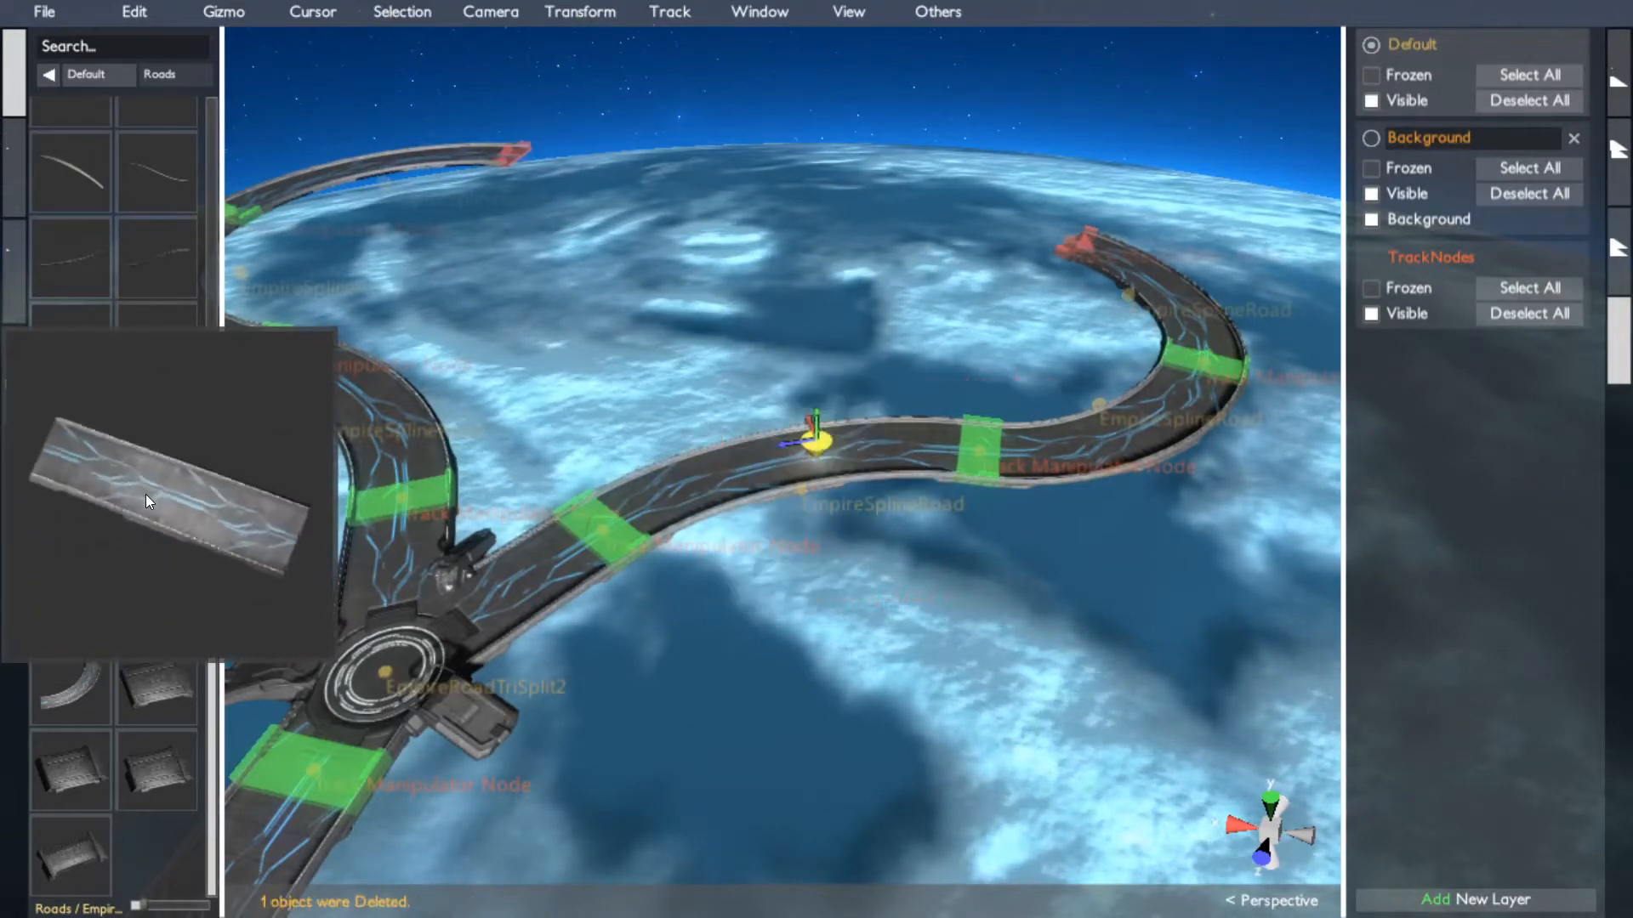
{"action": "middle_click_drag", "start_coordinate": [547, 163], "coordinate": [0, 813]}
{"action": "left_click", "coordinate": [787, 31]}
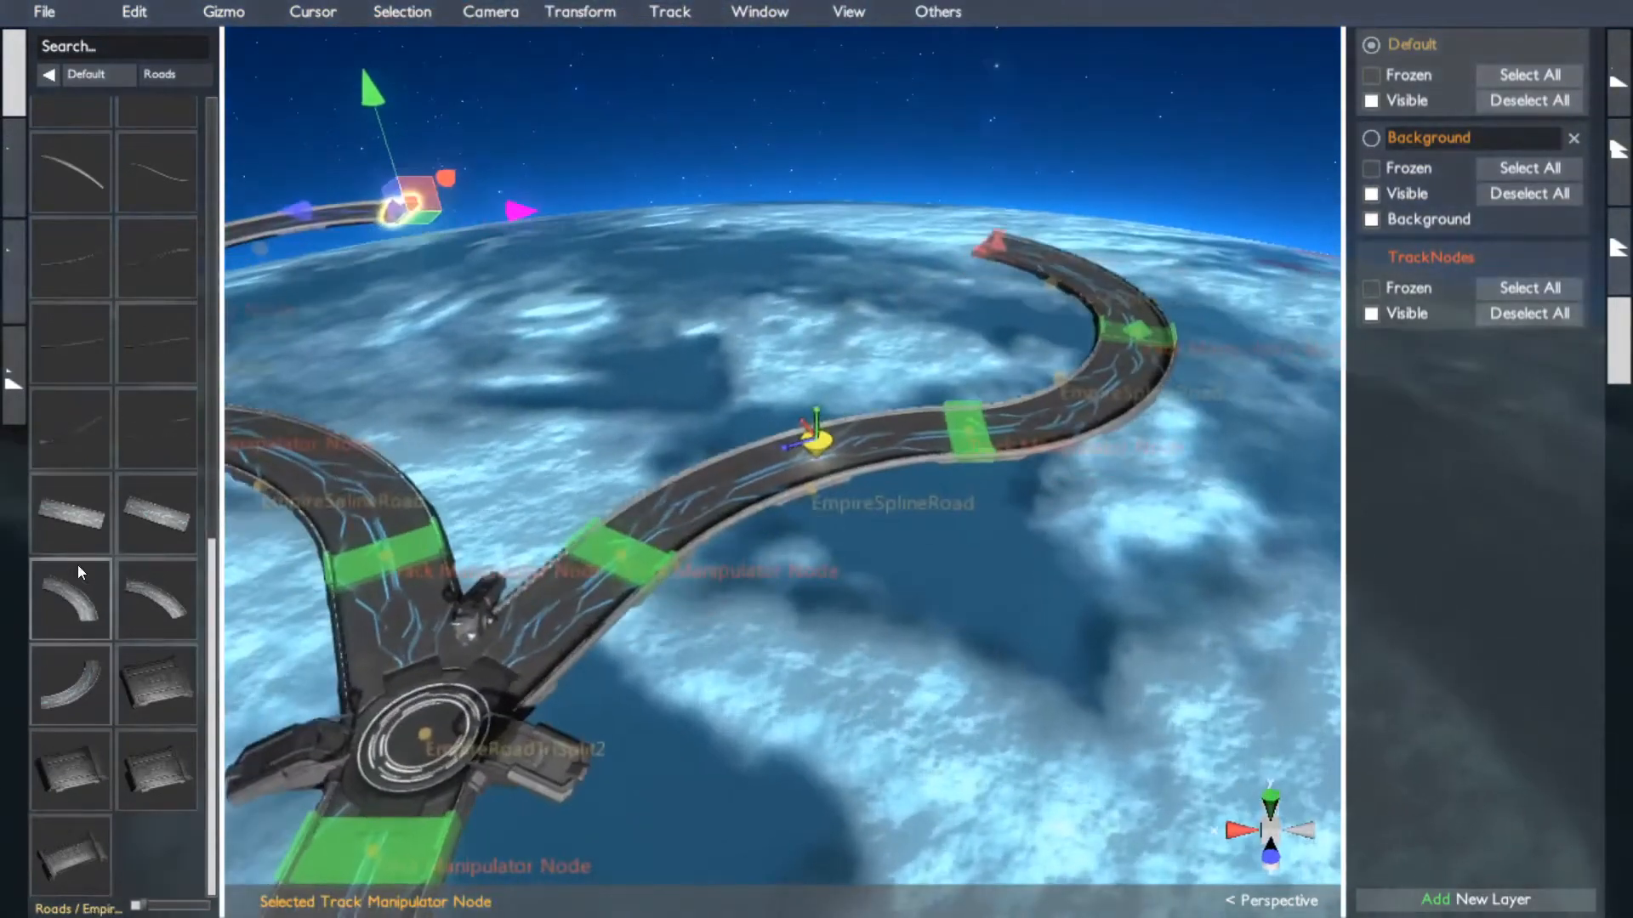
{"action": "left_click", "coordinate": [94, 538]}
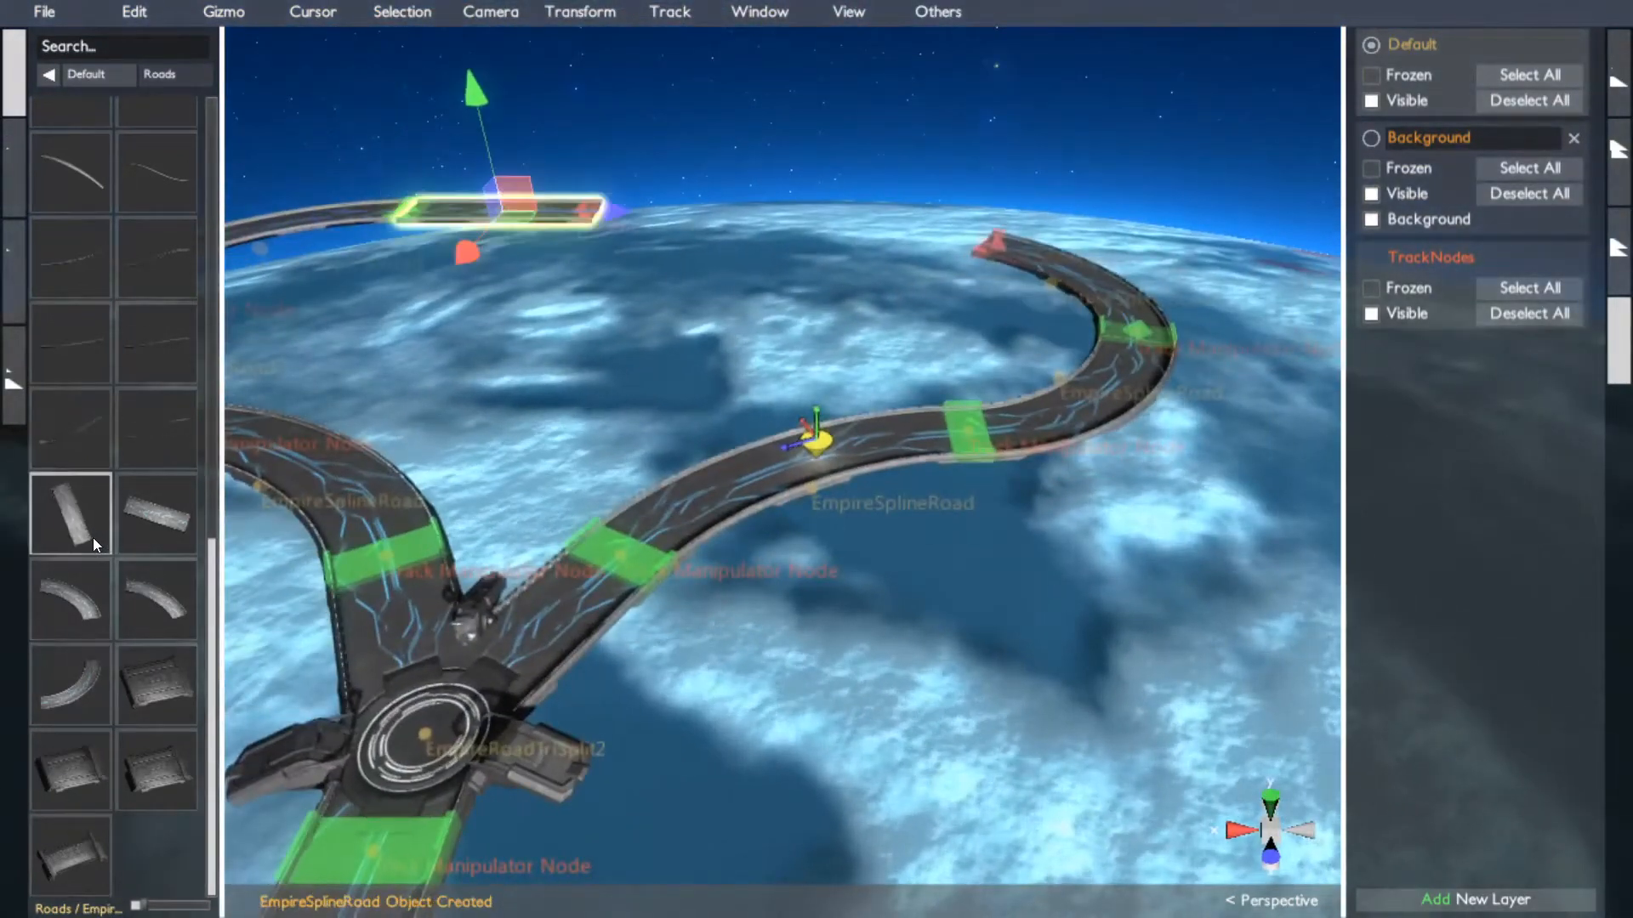
Attach a straight Empire spline road to the open end node of the first branch
{"action": "left_click", "coordinate": [994, 249]}
{"action": "middle_click_drag", "start_coordinate": [578, 519], "coordinate": [414, 554]}
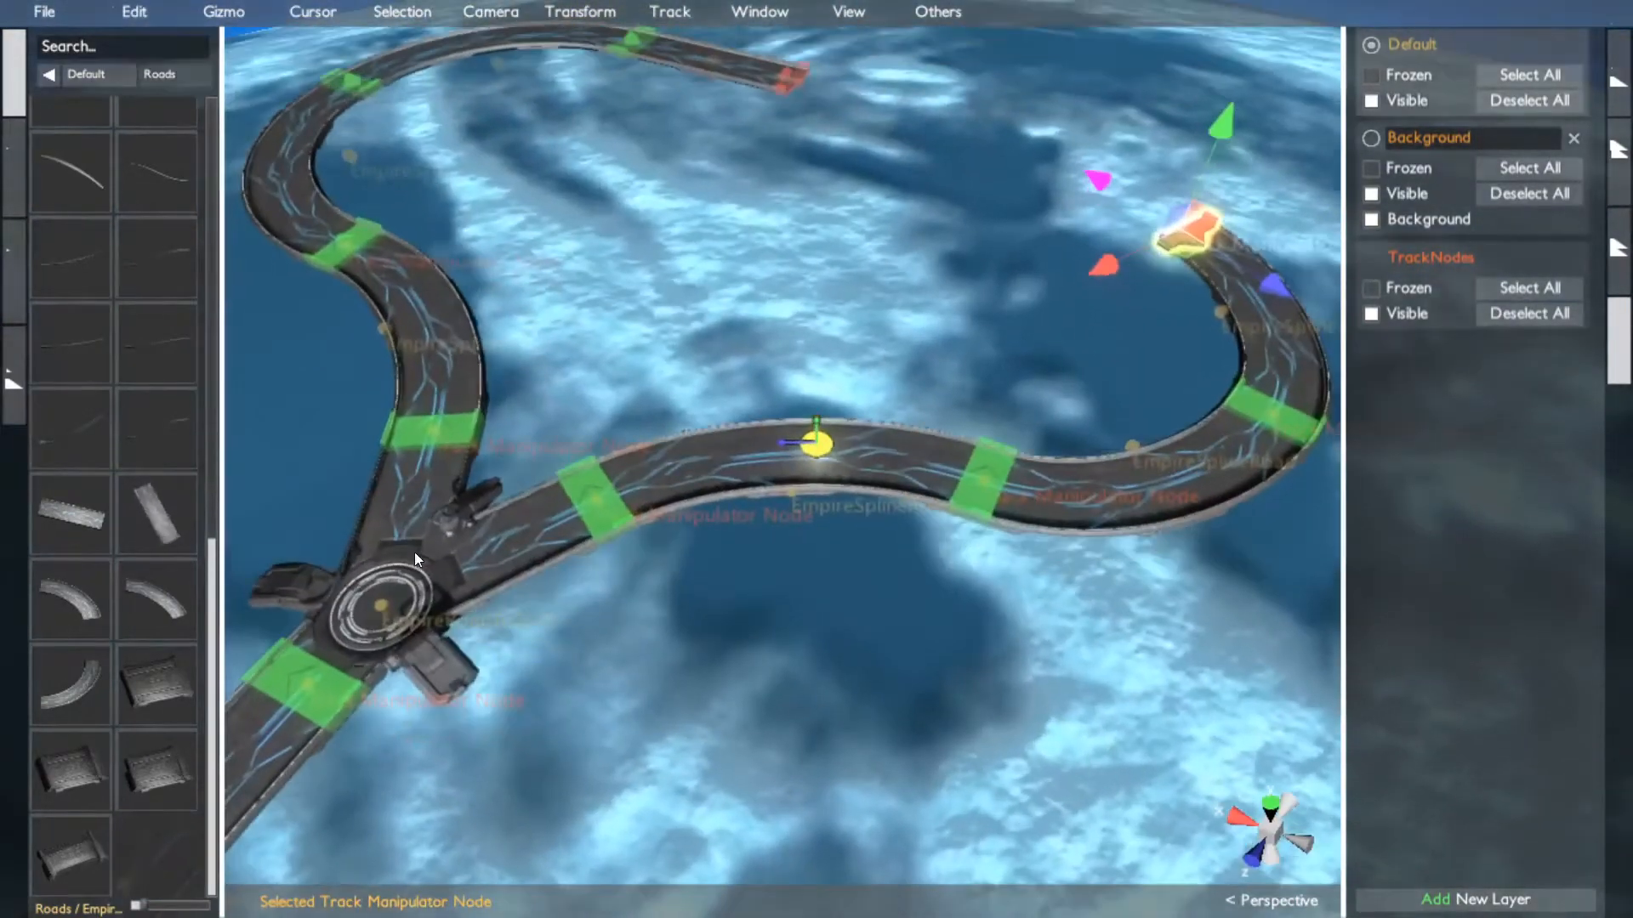
{"action": "left_click", "coordinate": [88, 520]}
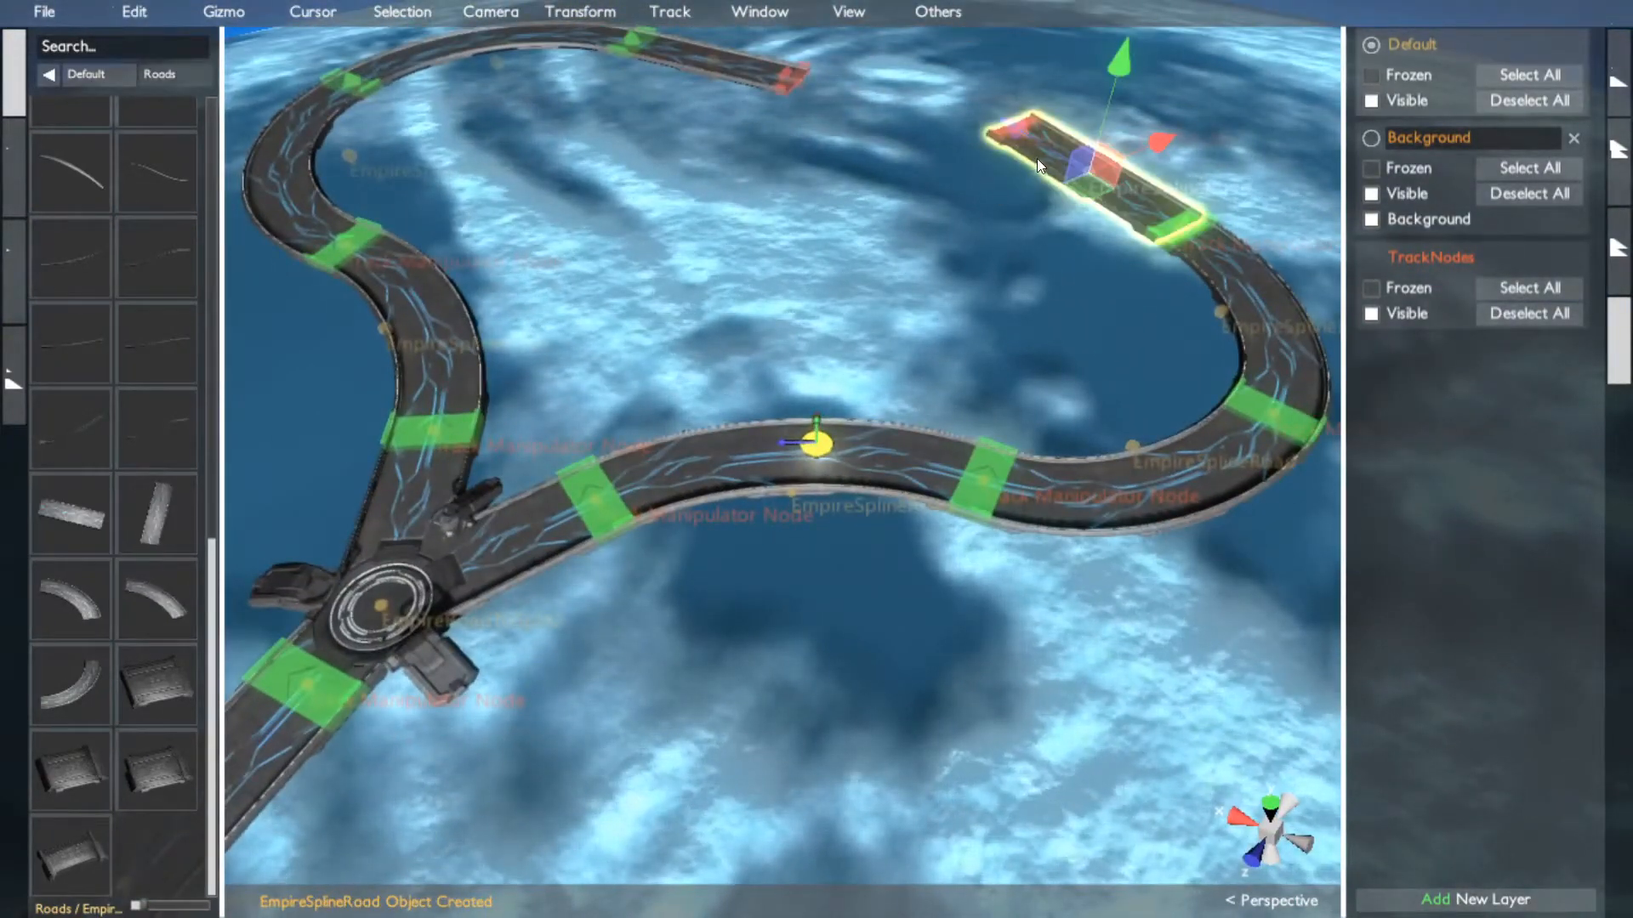
Place a second EmpireRoadTriSplit2 junction near the end of the first branch's new straight road
{"action": "key", "text": "f"}
{"action": "middle_click_drag", "start_coordinate": [1032, 144], "coordinate": [647, 104]}
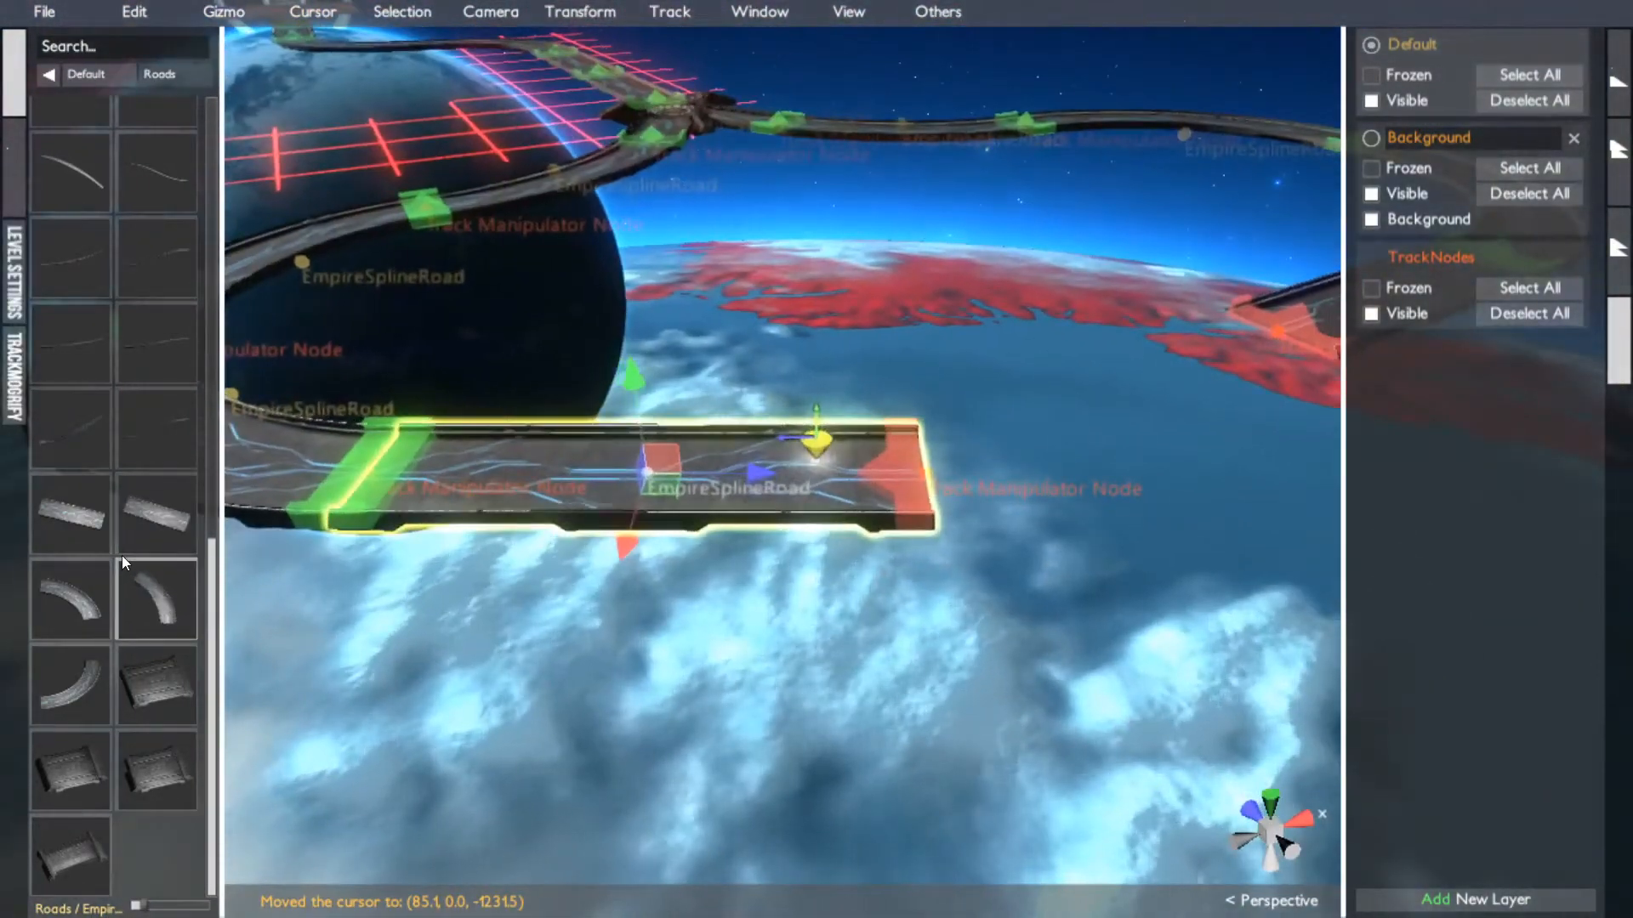
{"action": "scroll", "coordinate": [122, 556], "scroll_direction": "up", "scroll_amount": 5}
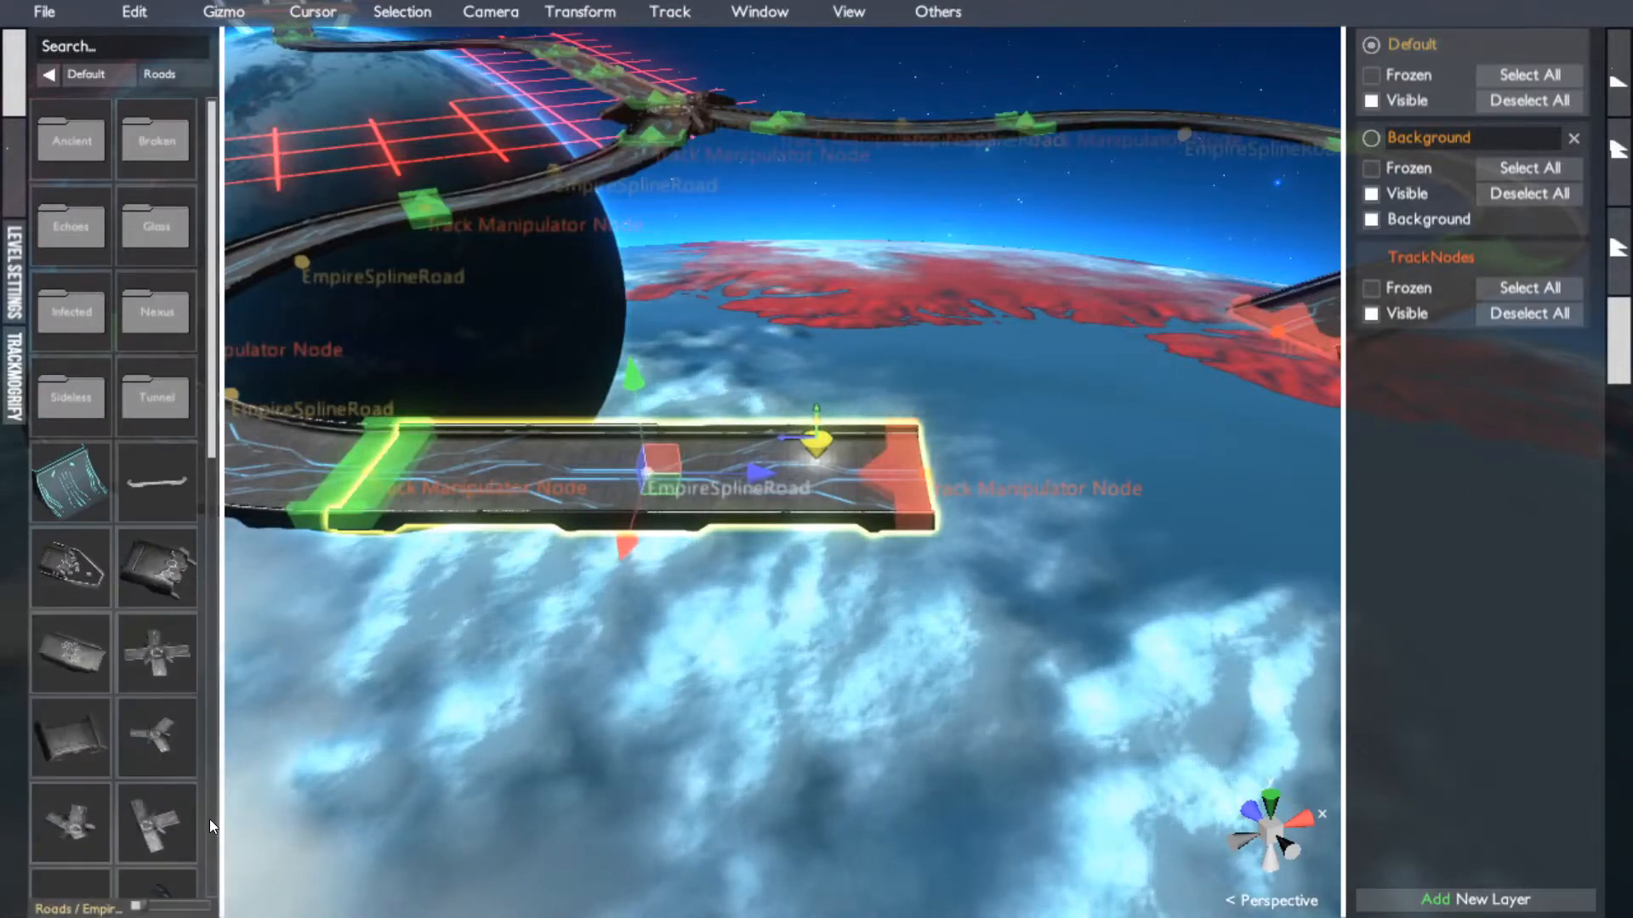
{"action": "mouse_move", "coordinate": [153, 728]}
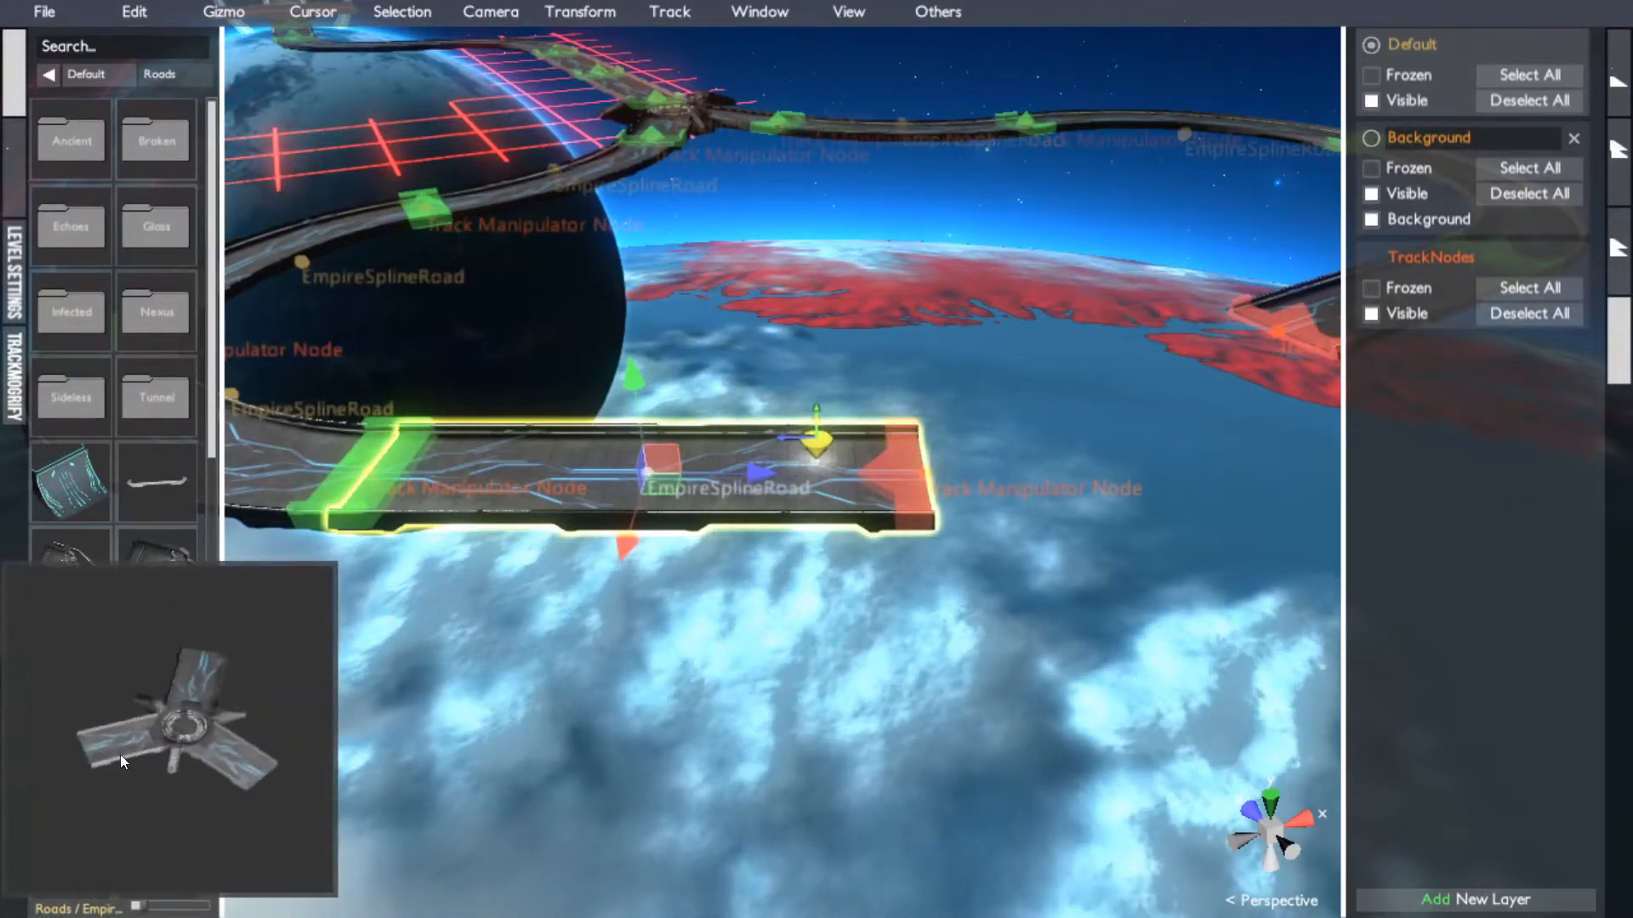
{"action": "left_click", "coordinate": [45, 813]}
{"action": "key", "text": "ctrl+z"}
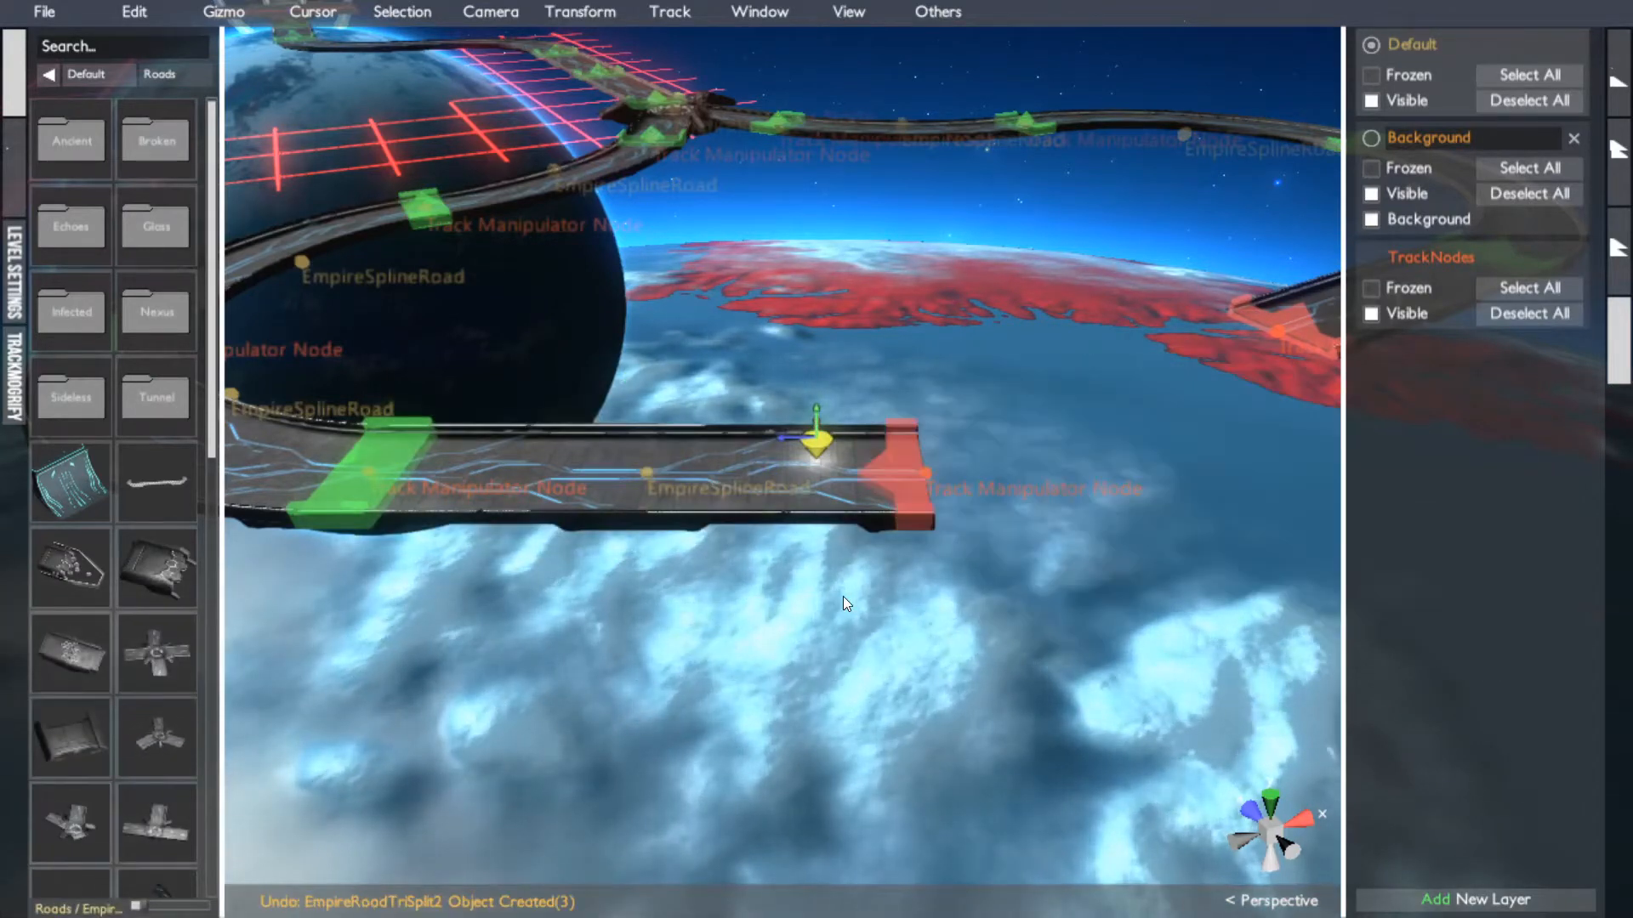
{"action": "left_click", "coordinate": [92, 814]}
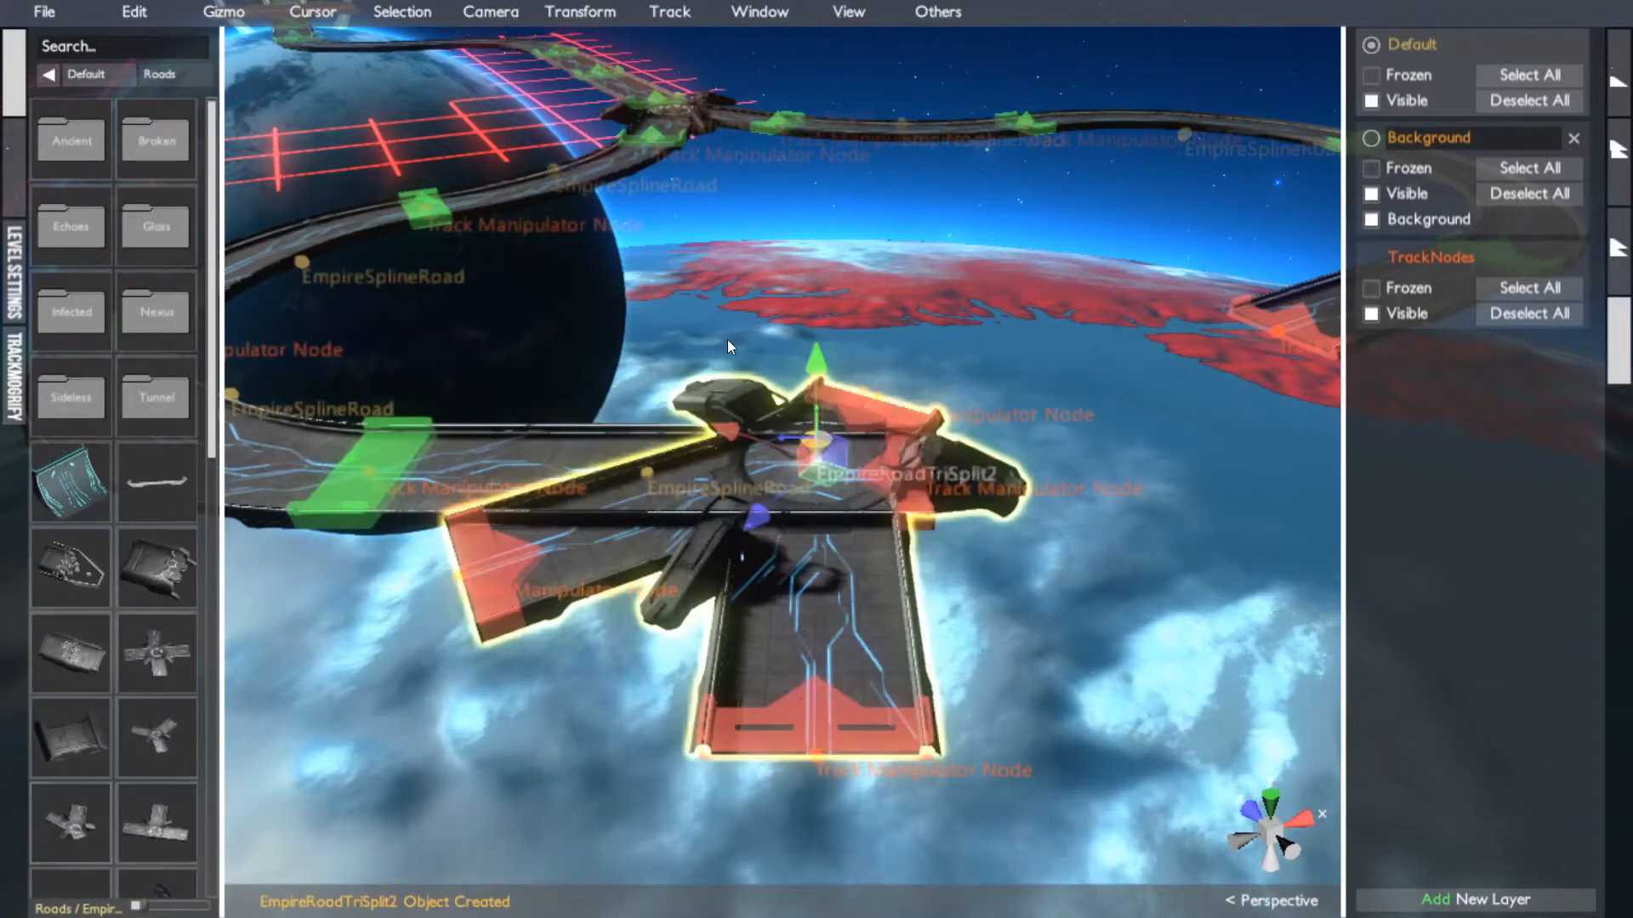
Copy the transform values of the first tri-split junction and paste them onto the new junction
{"action": "left_click", "coordinate": [688, 119]}
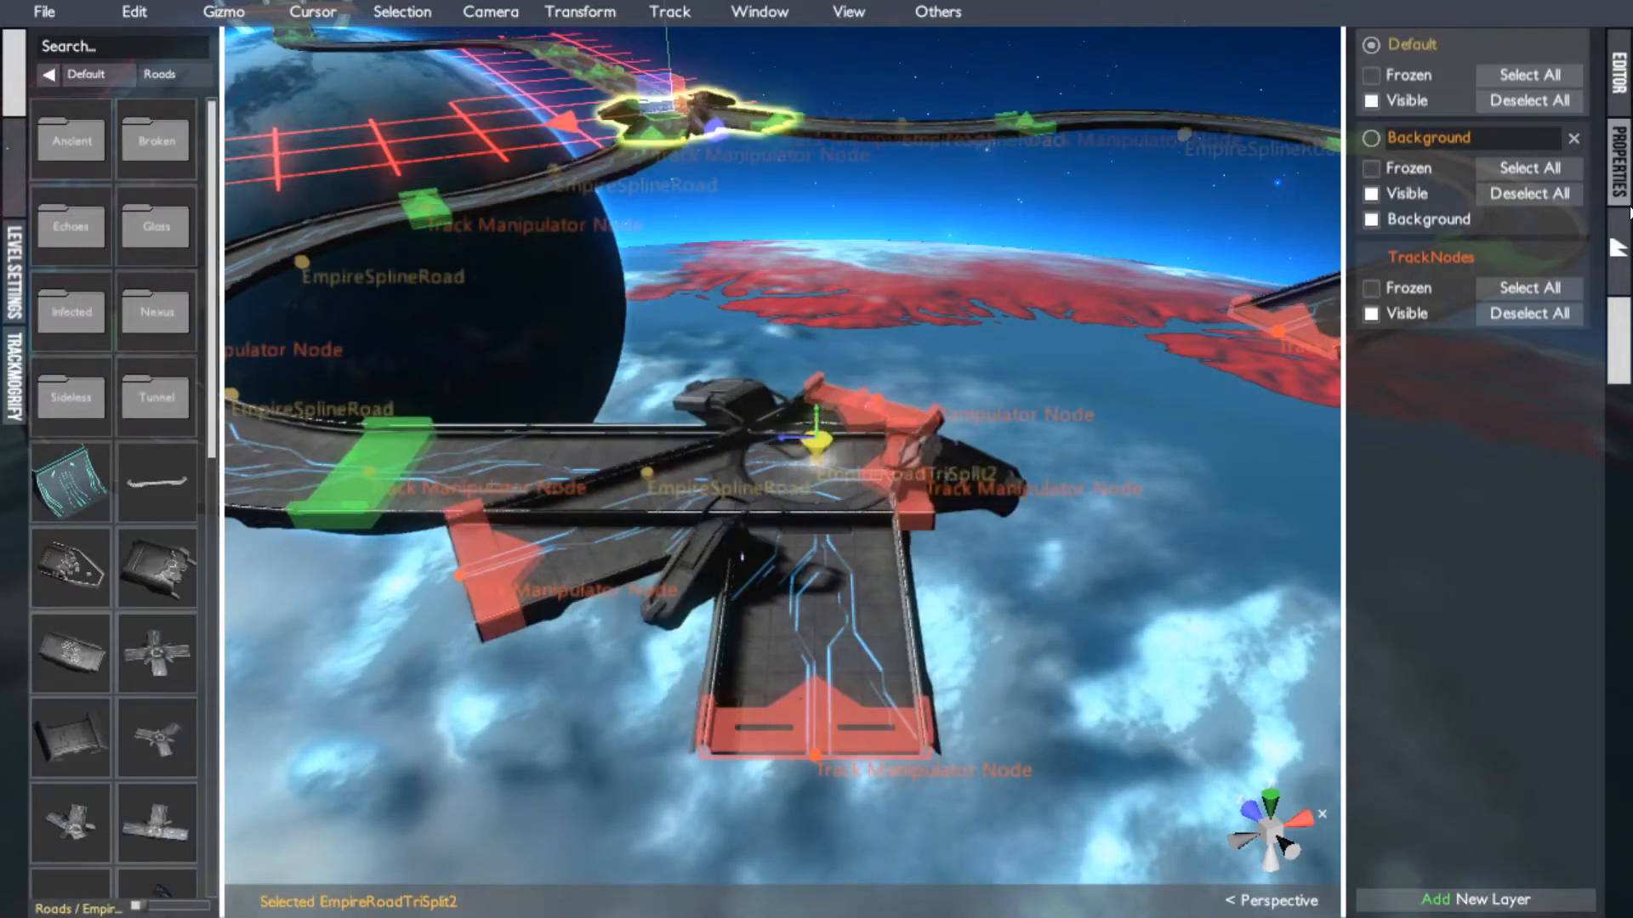
{"action": "left_click", "coordinate": [1627, 205]}
{"action": "left_click", "coordinate": [1557, 96]}
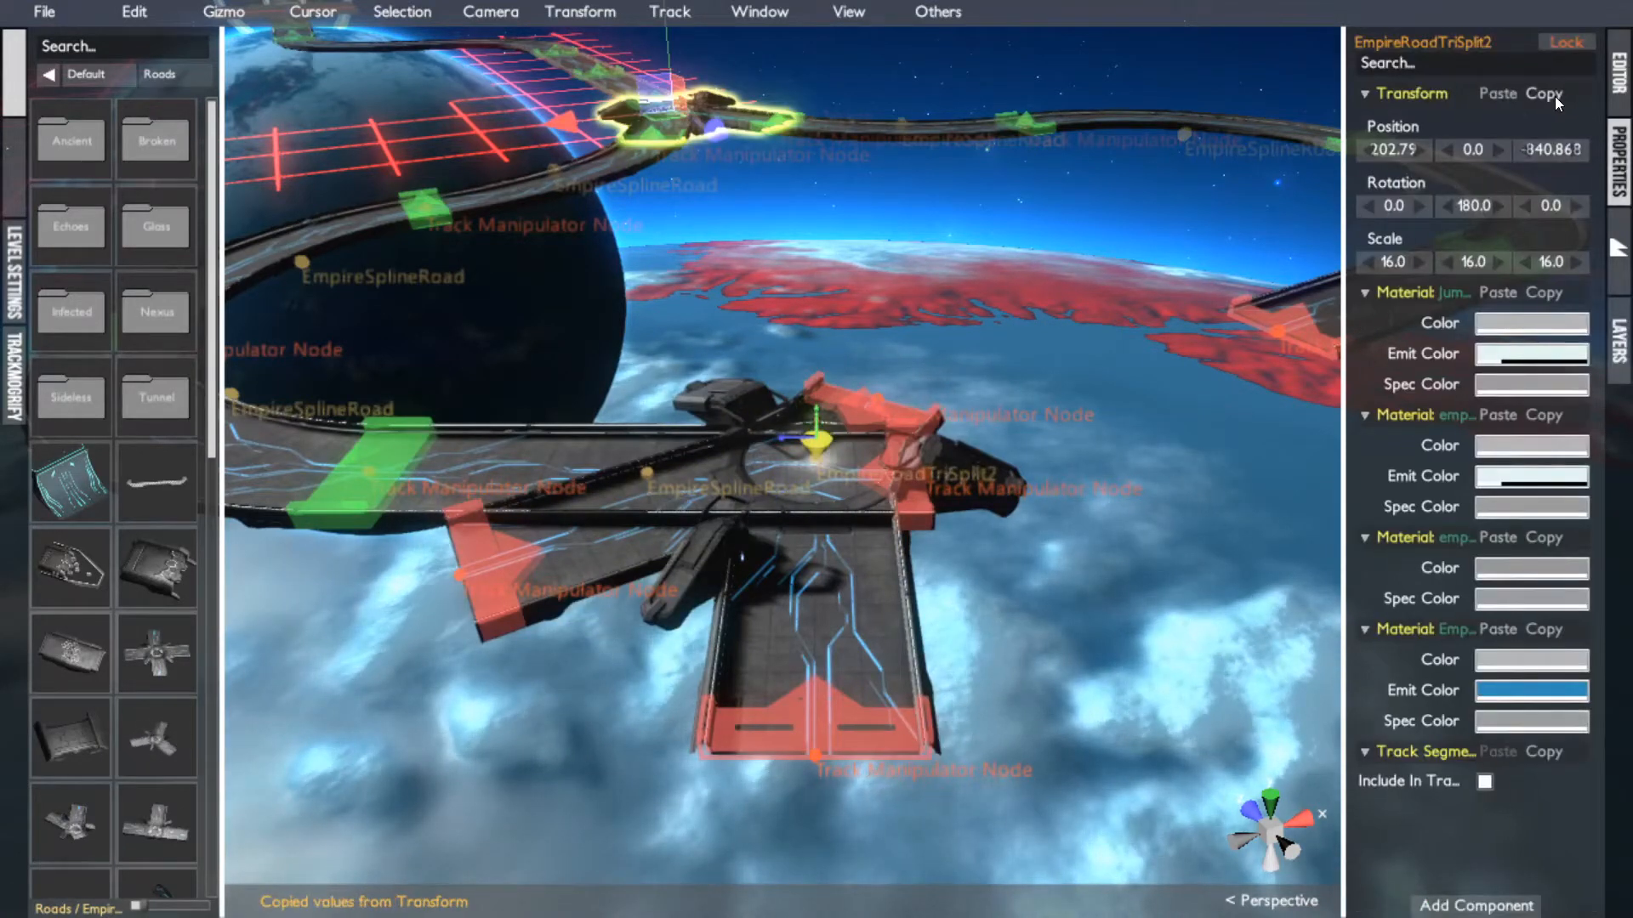
{"action": "left_click", "coordinate": [884, 571]}
{"action": "left_click", "coordinate": [1499, 94]}
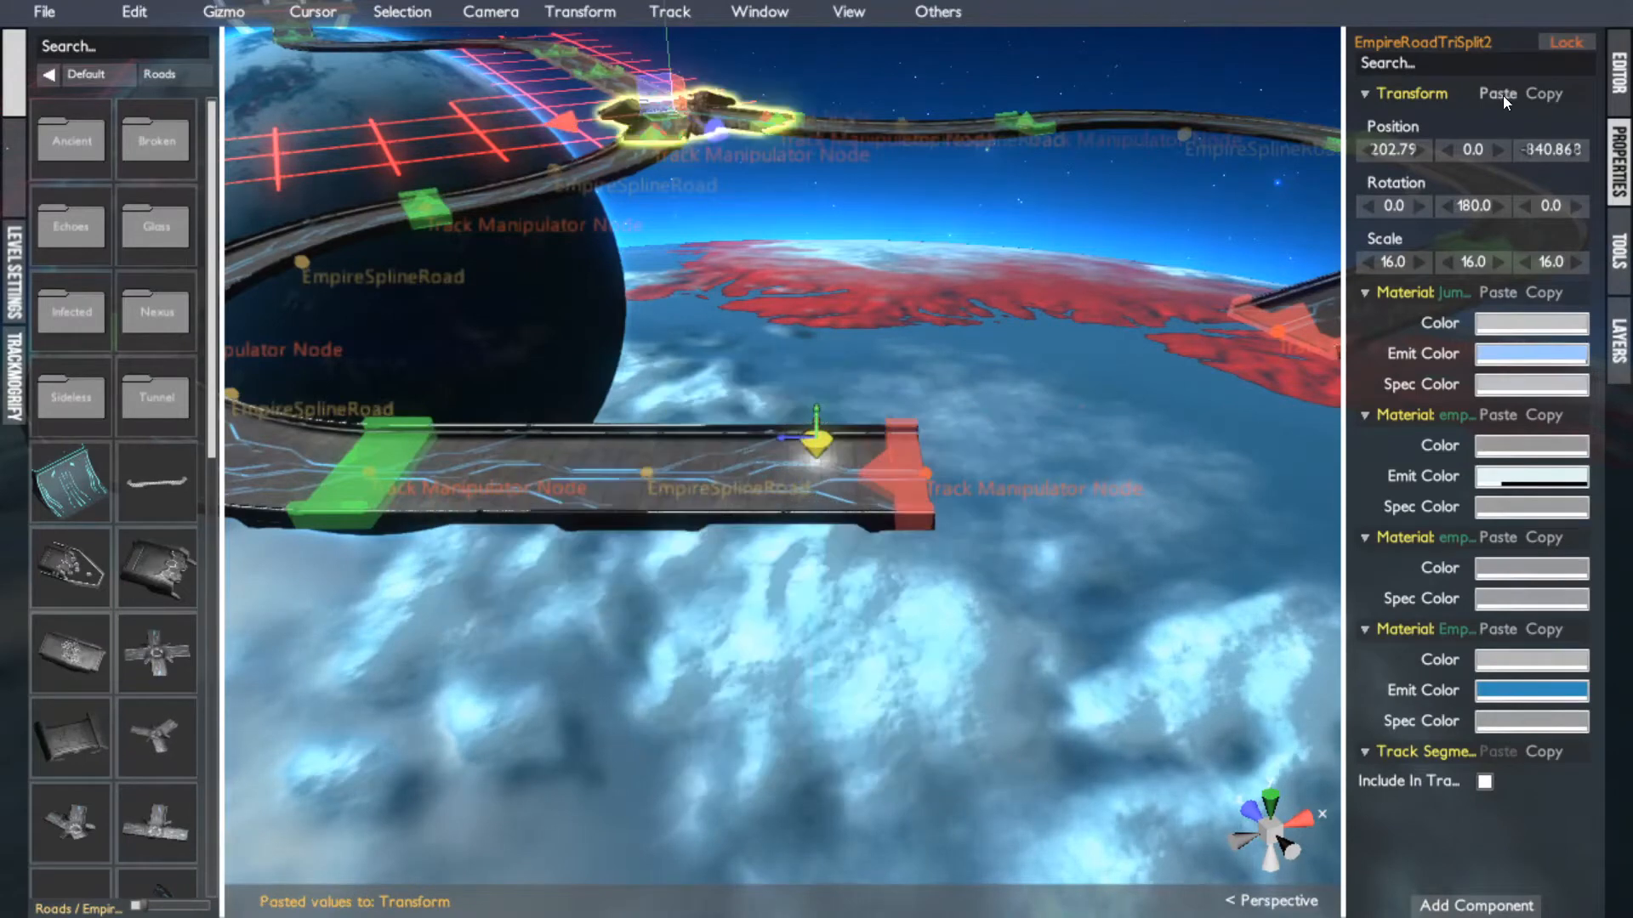
Set the new junction's Y rotation to 0
{"action": "left_click", "coordinate": [1474, 209]}
{"action": "type", "text": "0"}
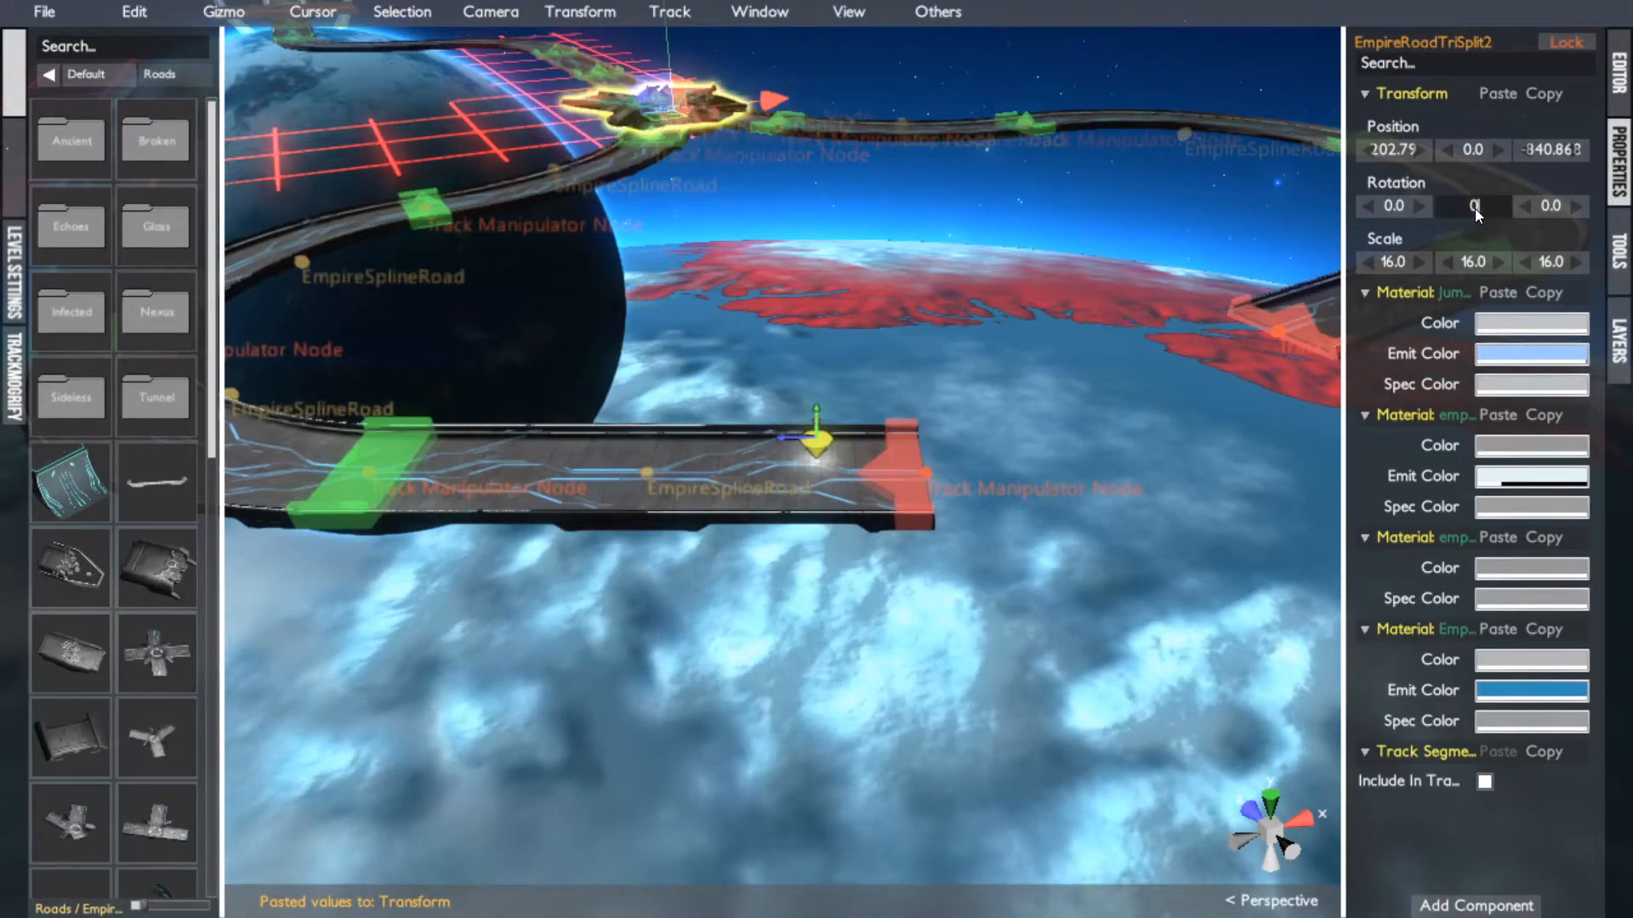
{"action": "key", "text": "Return"}
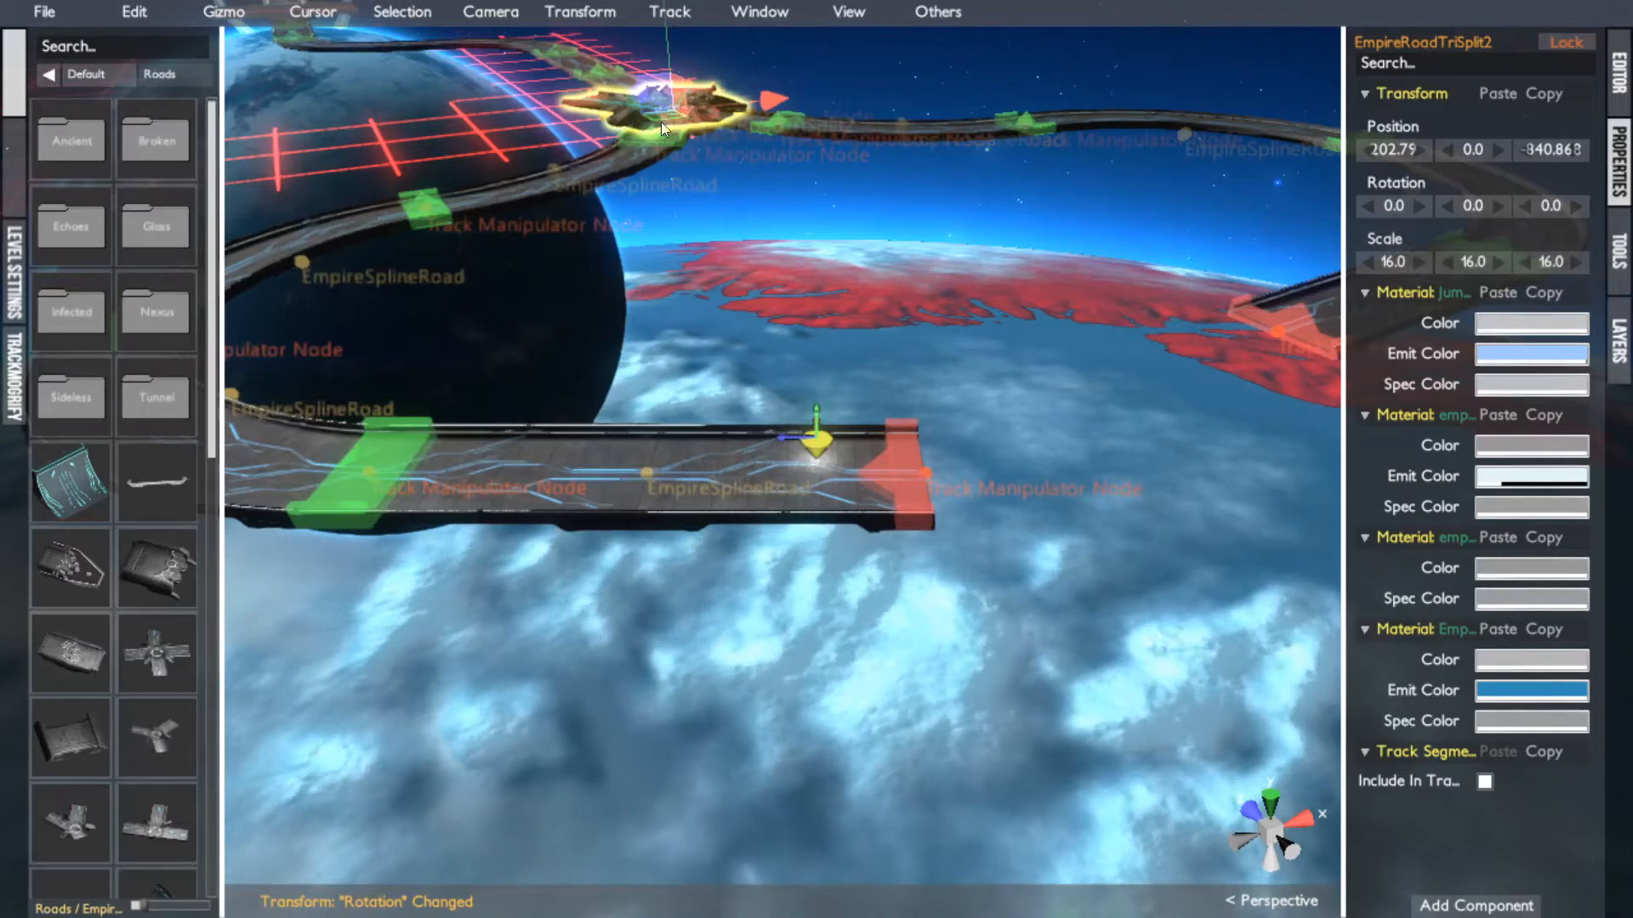
Move the new junction along its Z axis to about -1397.6, beyond the open ends of both branches
{"action": "left_click_drag", "start_coordinate": [635, 89], "coordinate": [1379, 801]}
{"action": "middle_click", "coordinate": [1277, 444]}
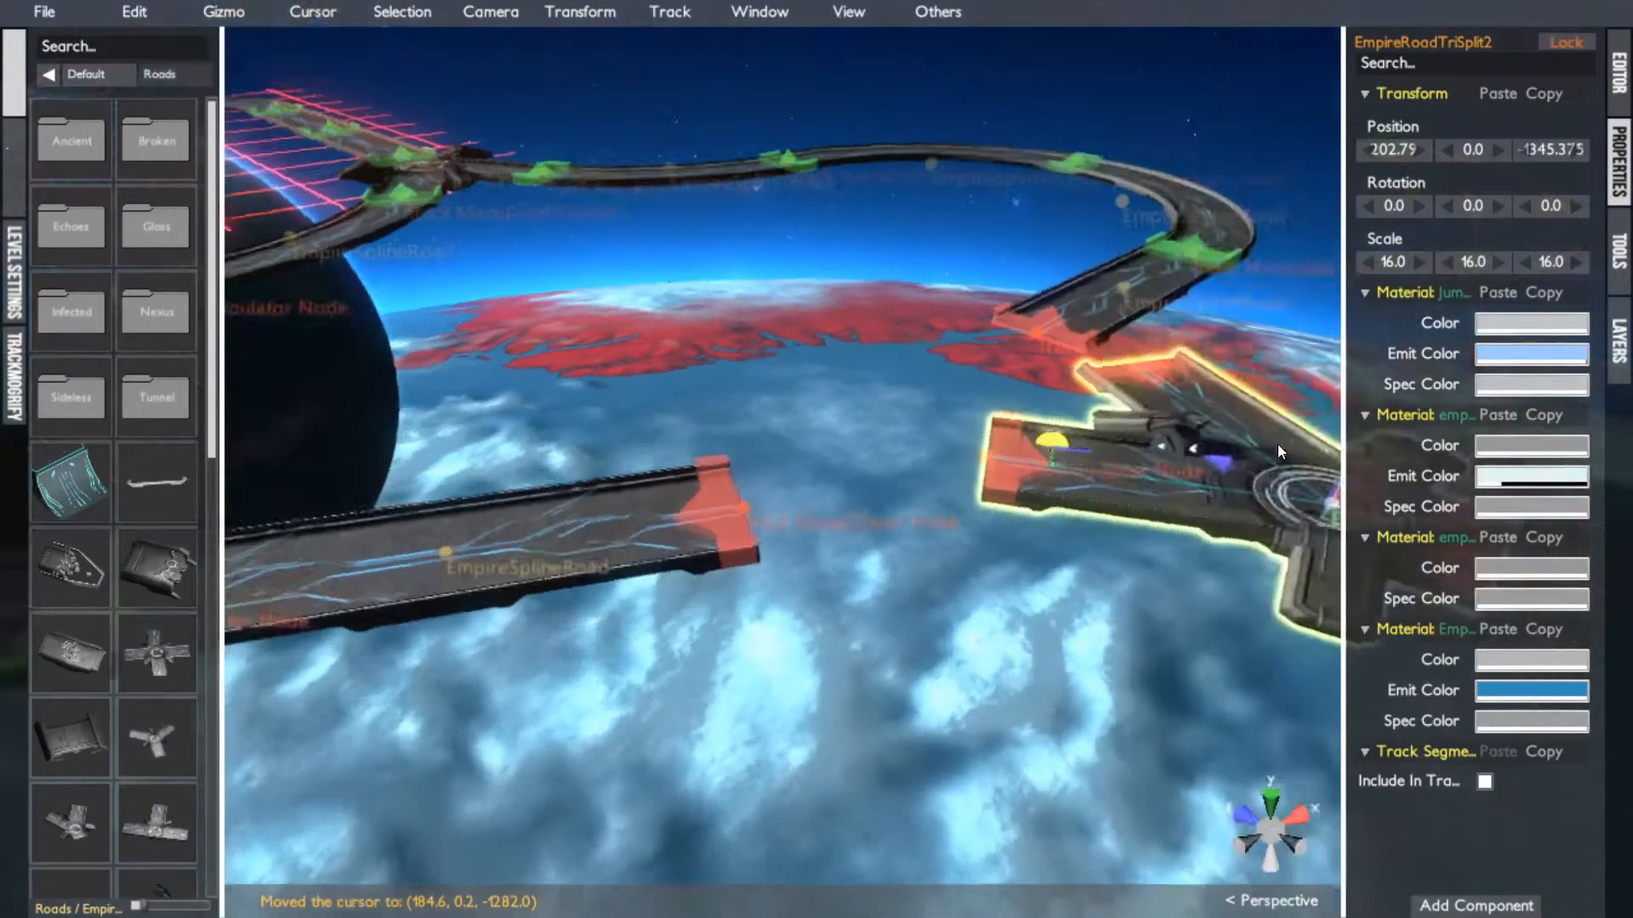
{"action": "left_click_drag", "start_coordinate": [1277, 444], "coordinate": [806, 499], "text": "alt"}
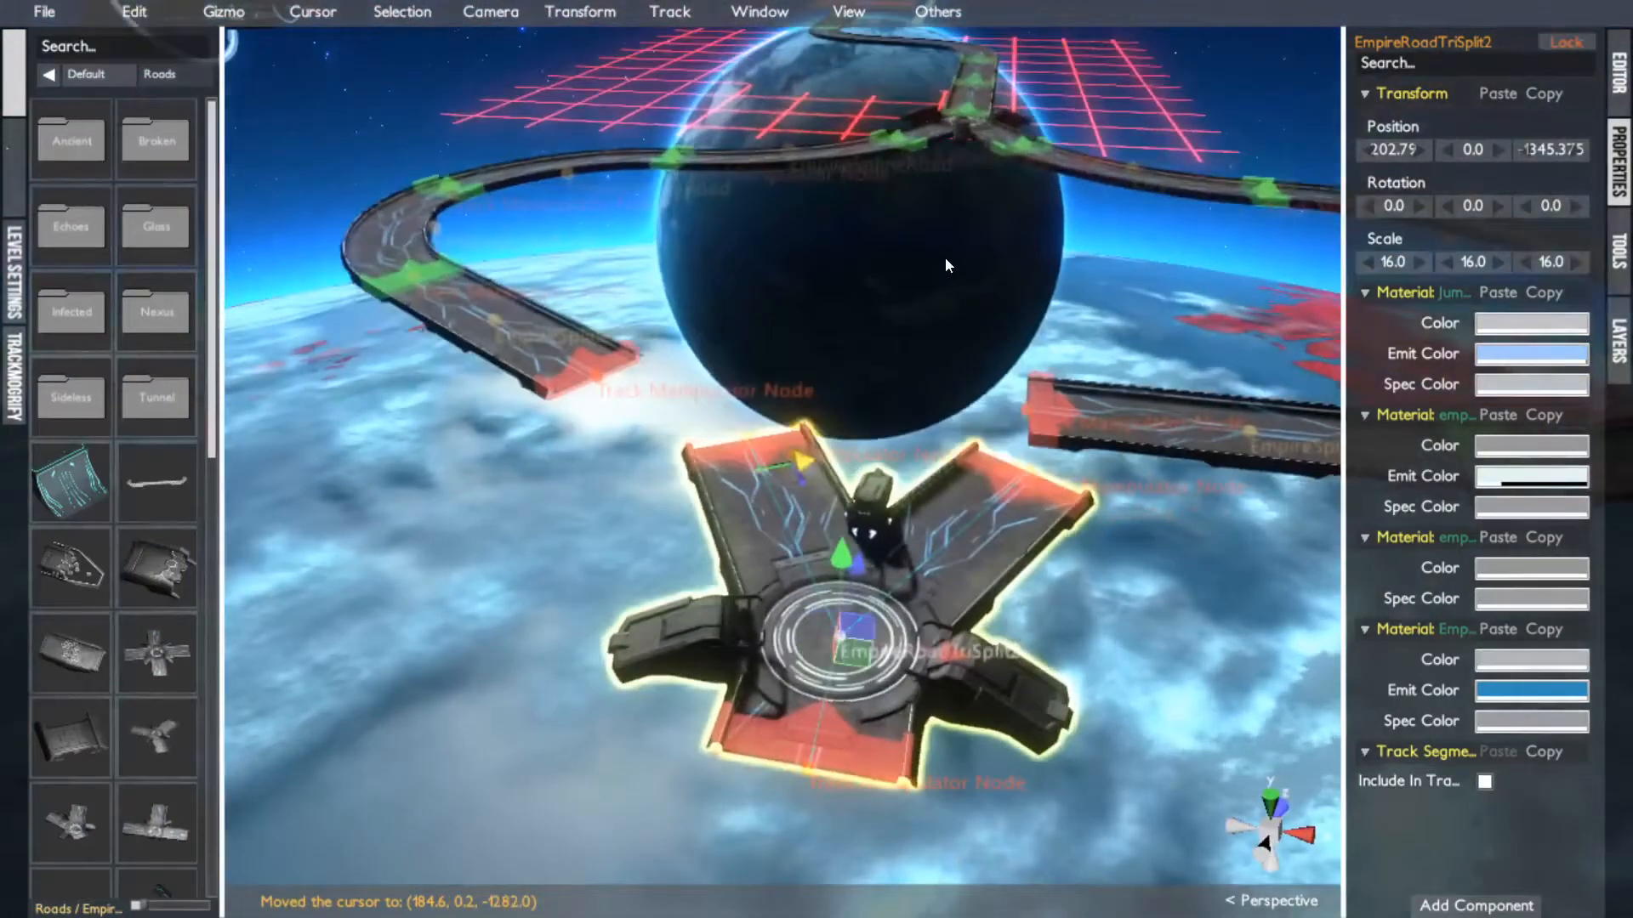
{"action": "left_click_drag", "start_coordinate": [945, 256], "coordinate": [721, 841], "text": "alt"}
{"action": "middle_click", "coordinate": [1193, 434]}
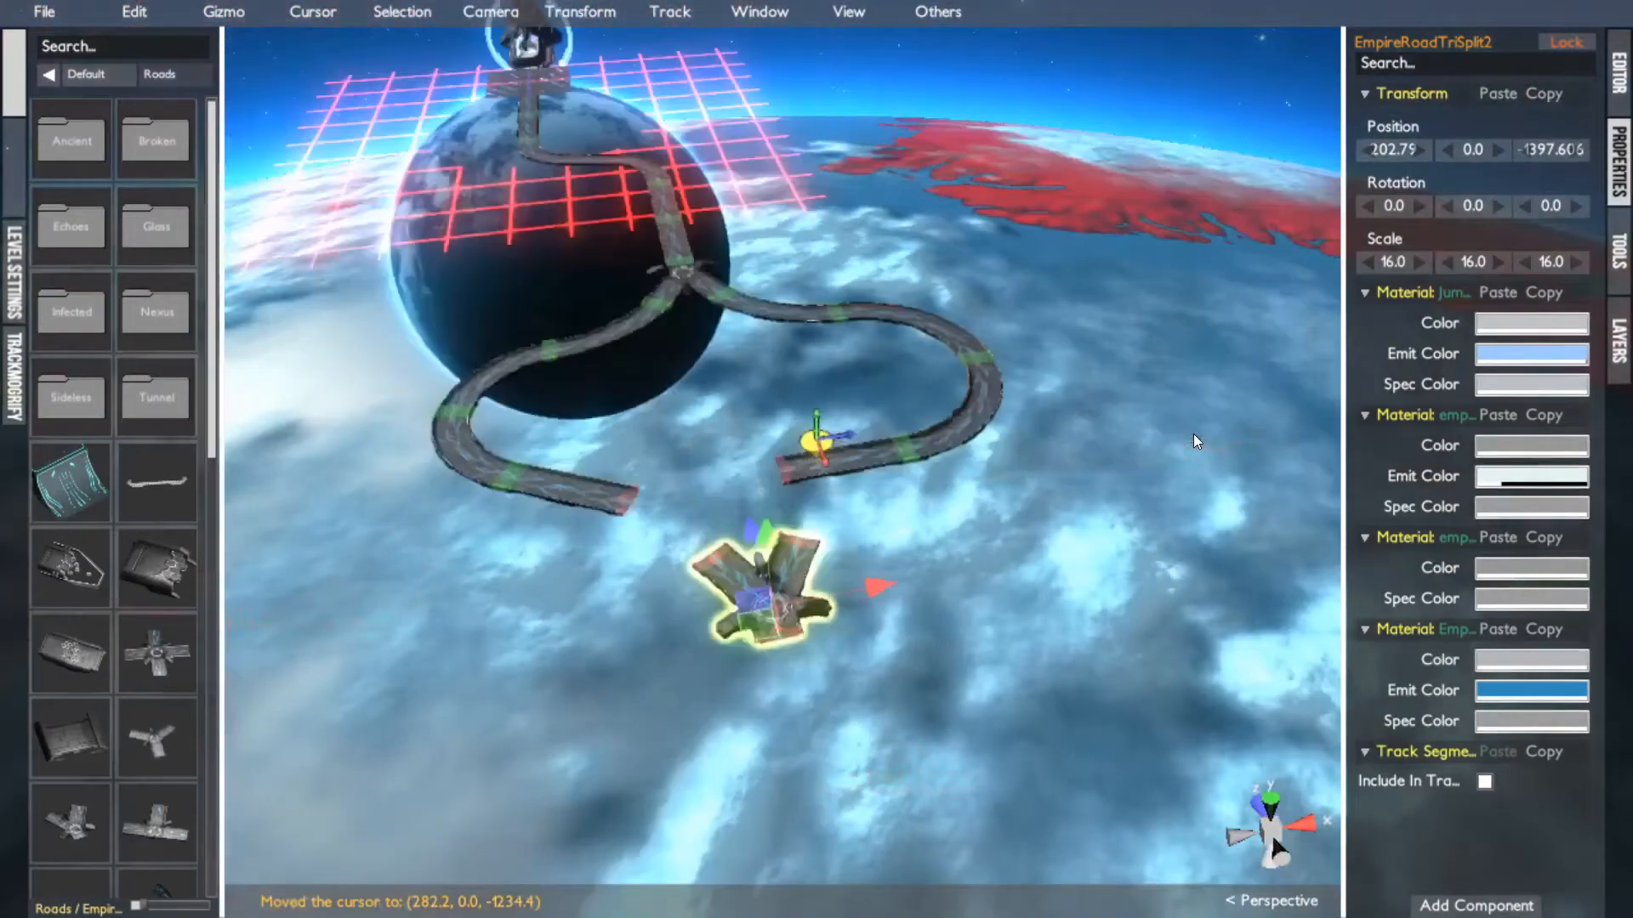
{"action": "left_click_drag", "start_coordinate": [1194, 434], "coordinate": [1001, 644], "text": "alt"}
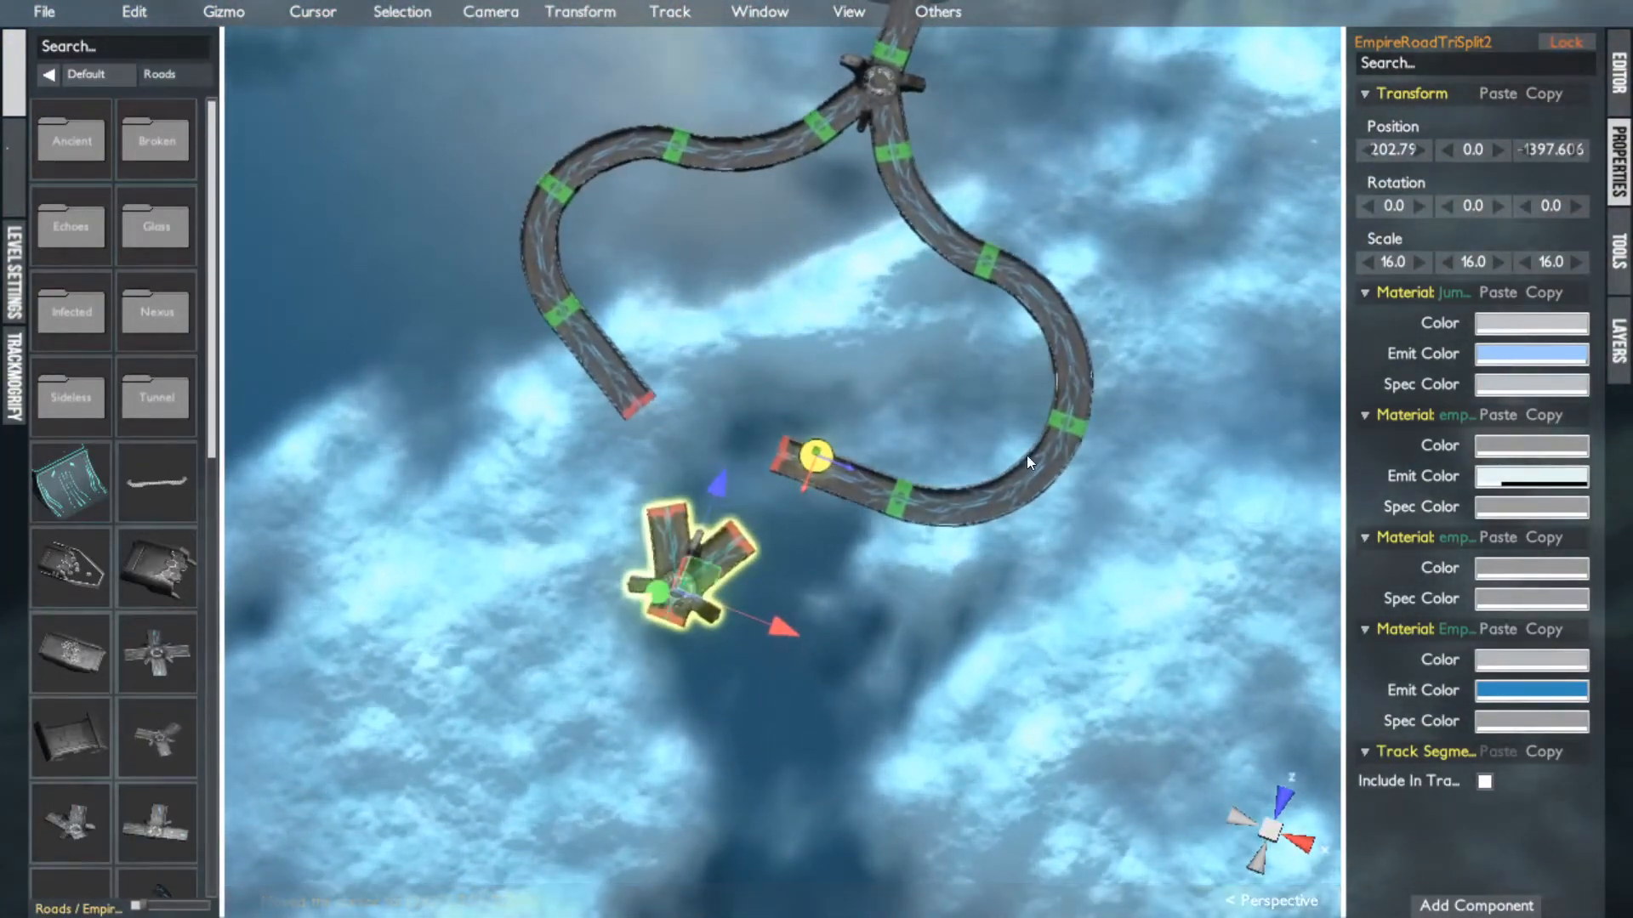
Delete the straight end road and the two outer curved roads of the second branch, keeping its first curve
{"action": "left_click", "coordinate": [869, 497]}
{"action": "left_click", "coordinate": [864, 492]}
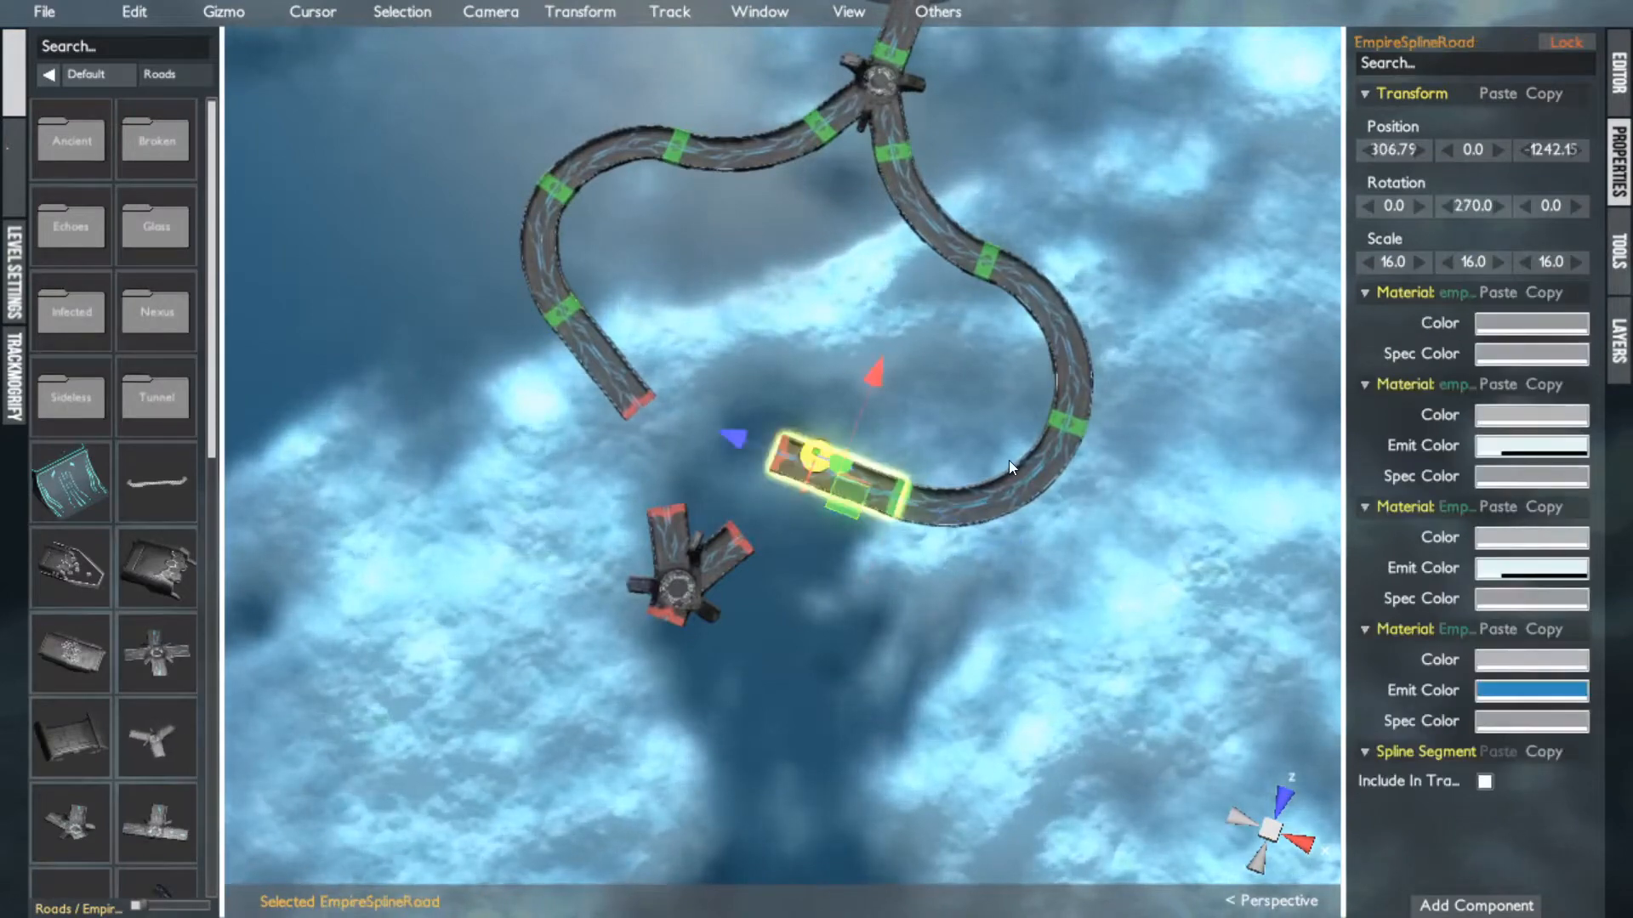
{"action": "key", "text": "Delete"}
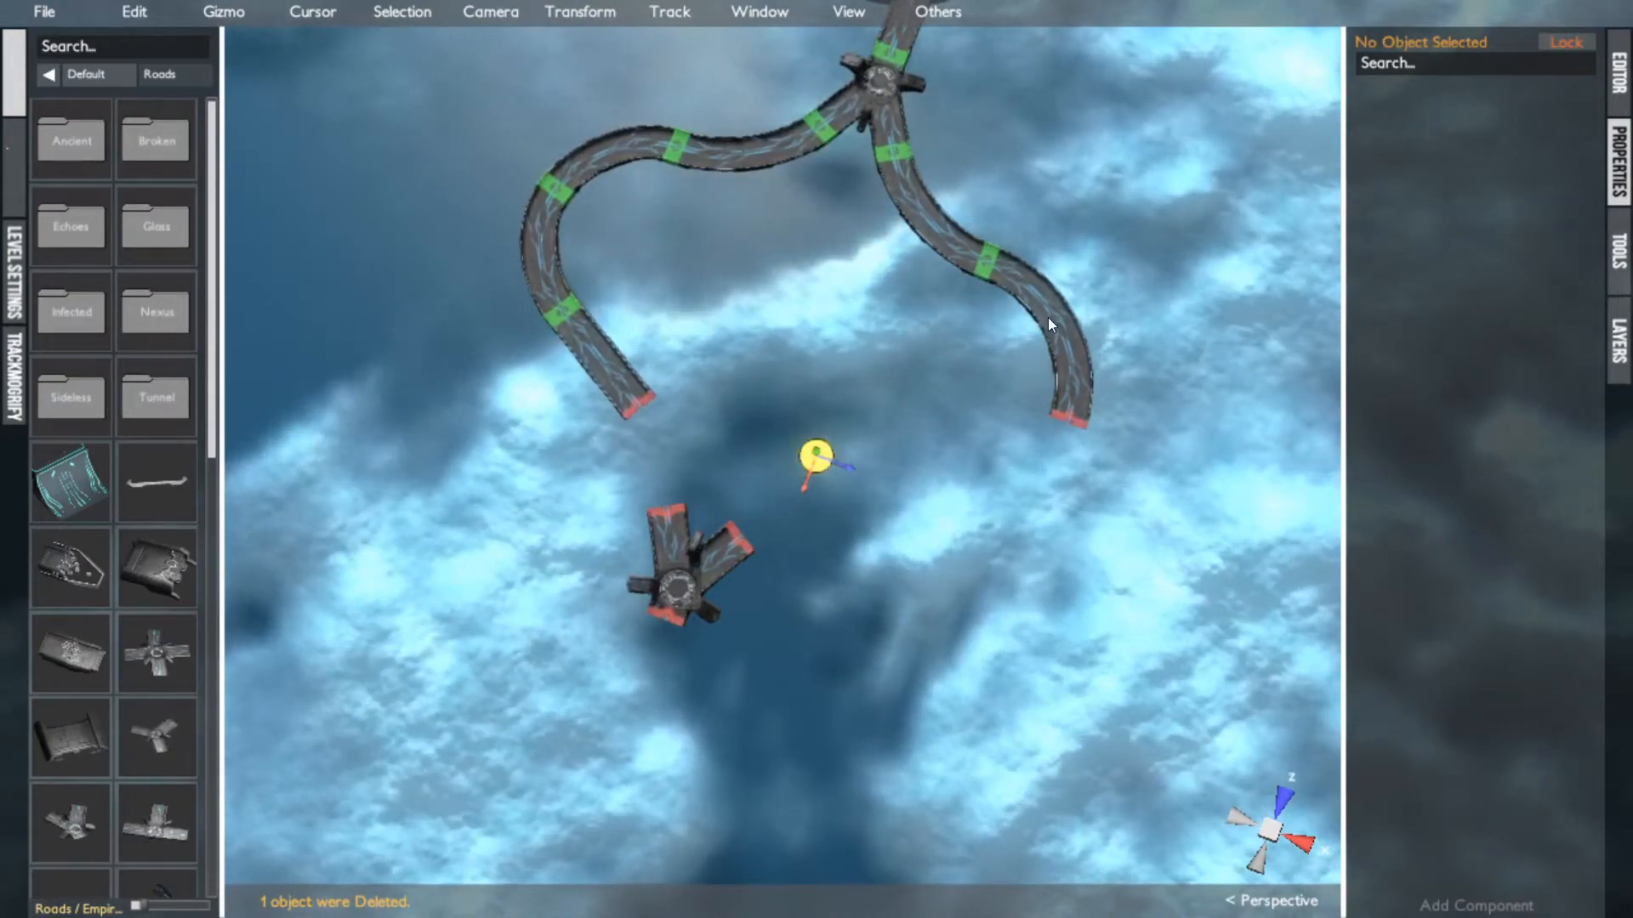
{"action": "left_click", "coordinate": [1047, 317]}
{"action": "key", "text": "Delete"}
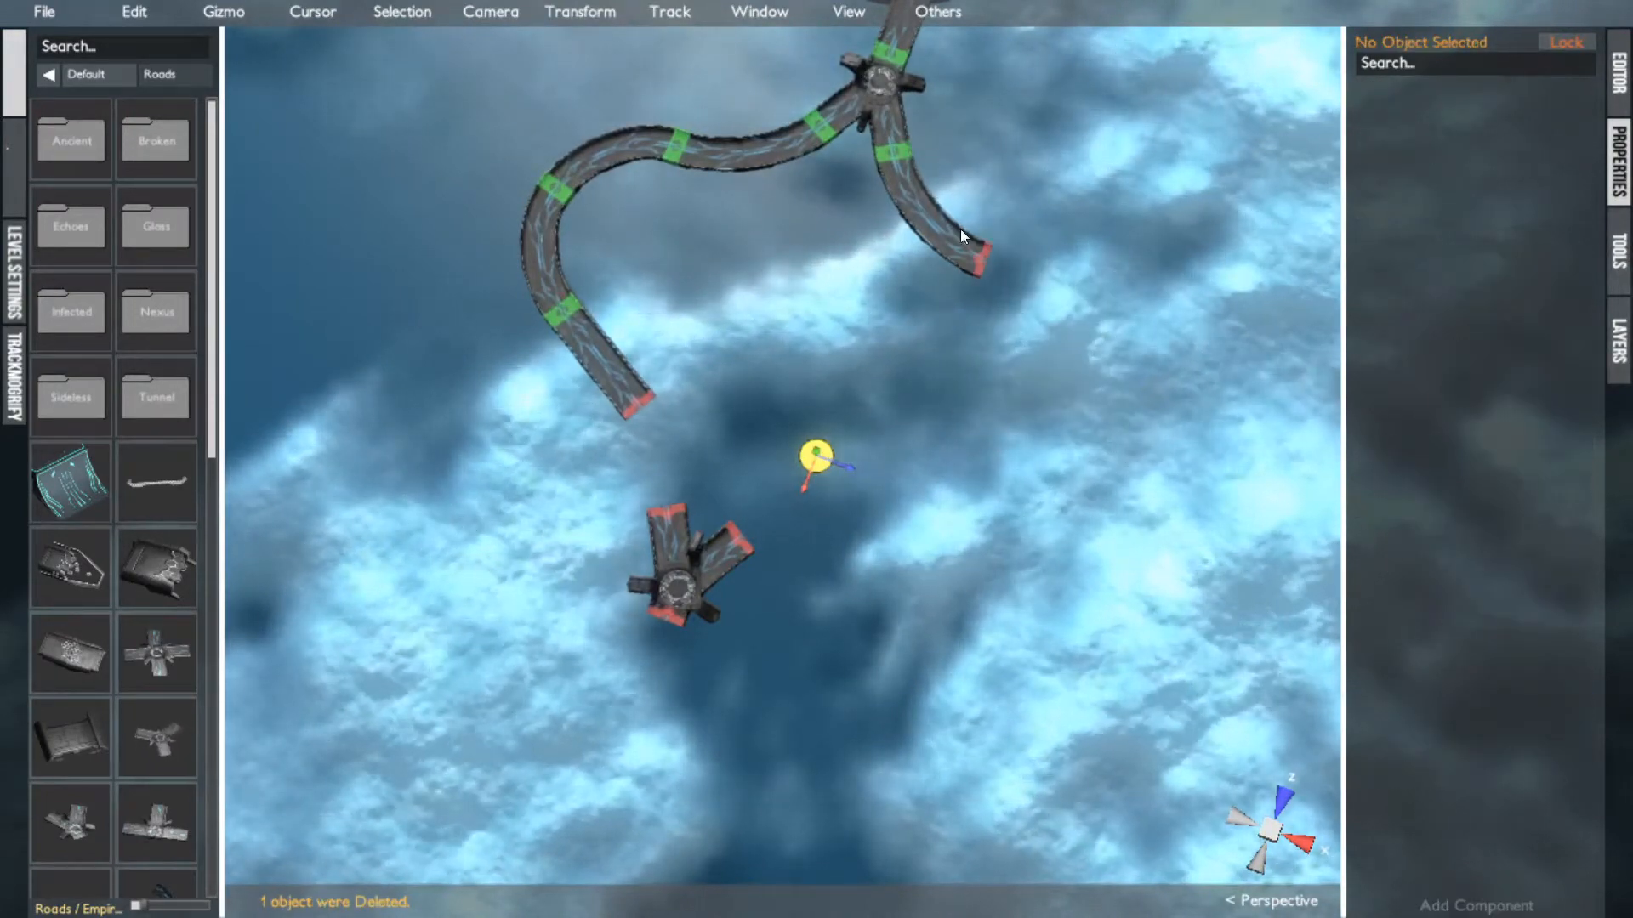
{"action": "left_click", "coordinate": [982, 256]}
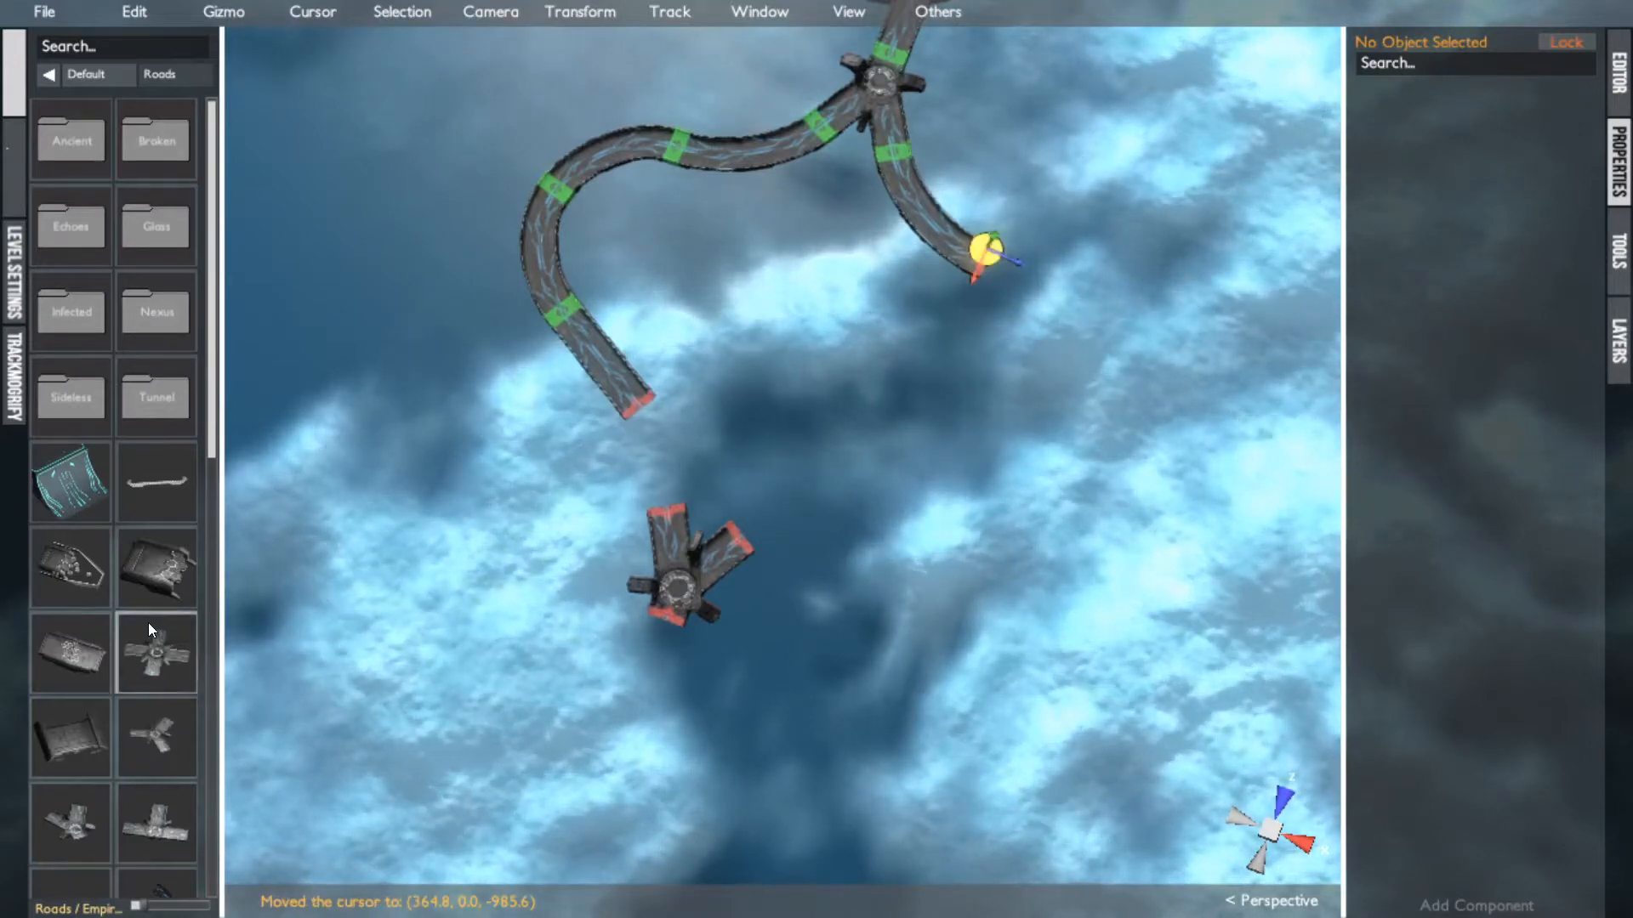
{"action": "scroll", "coordinate": [148, 622], "scroll_direction": "down", "scroll_amount": 5}
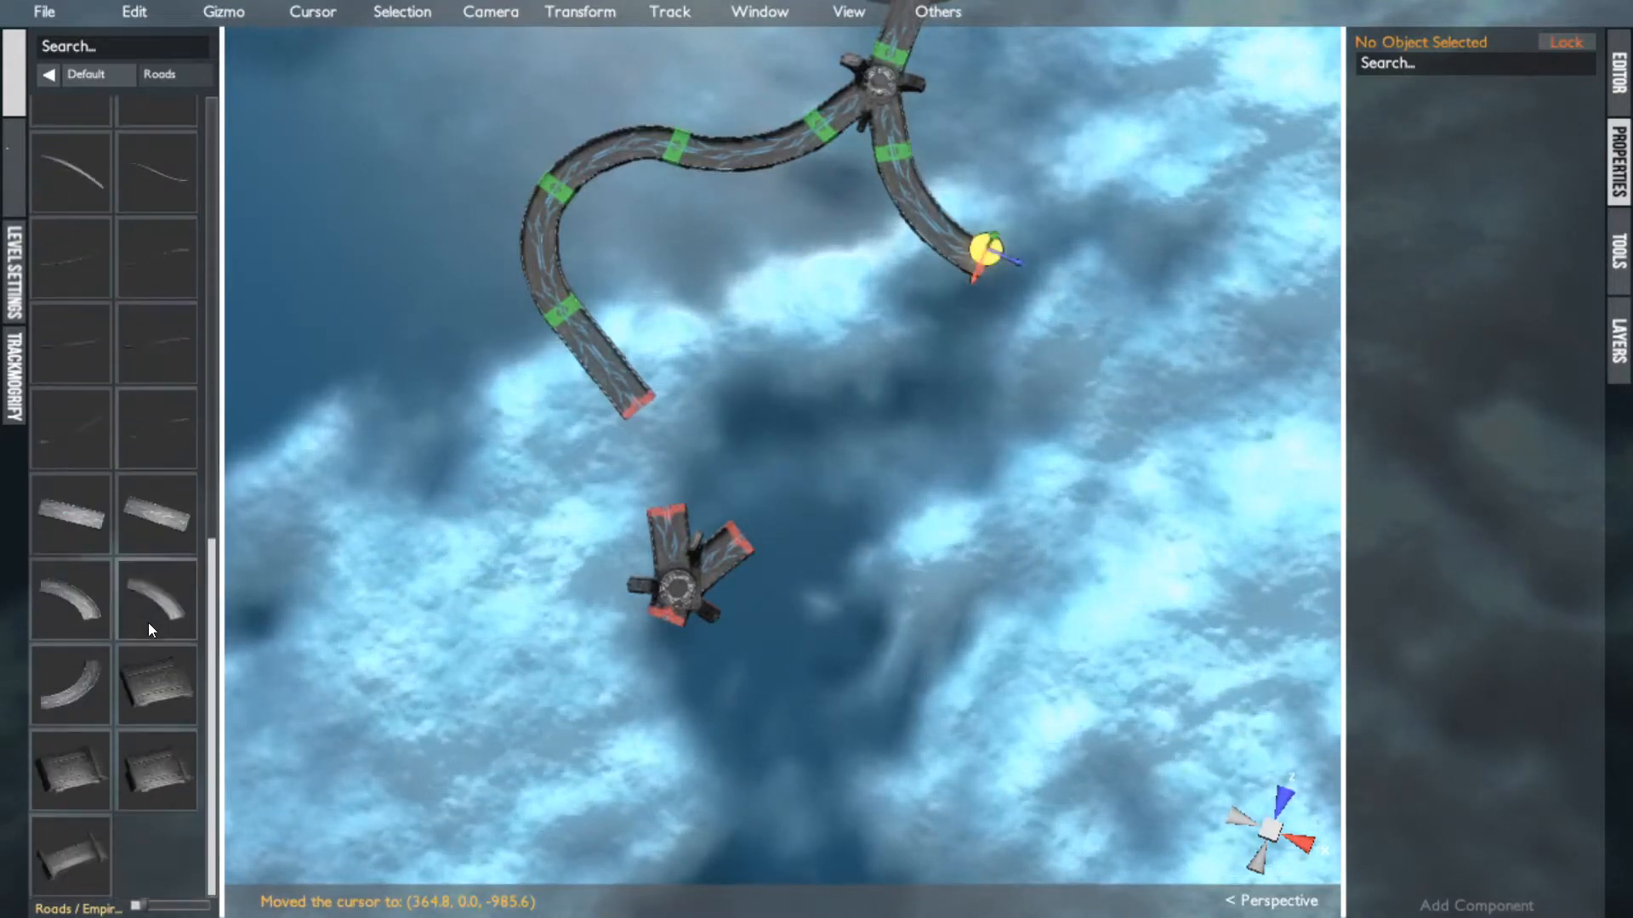
{"action": "left_click", "coordinate": [75, 624]}
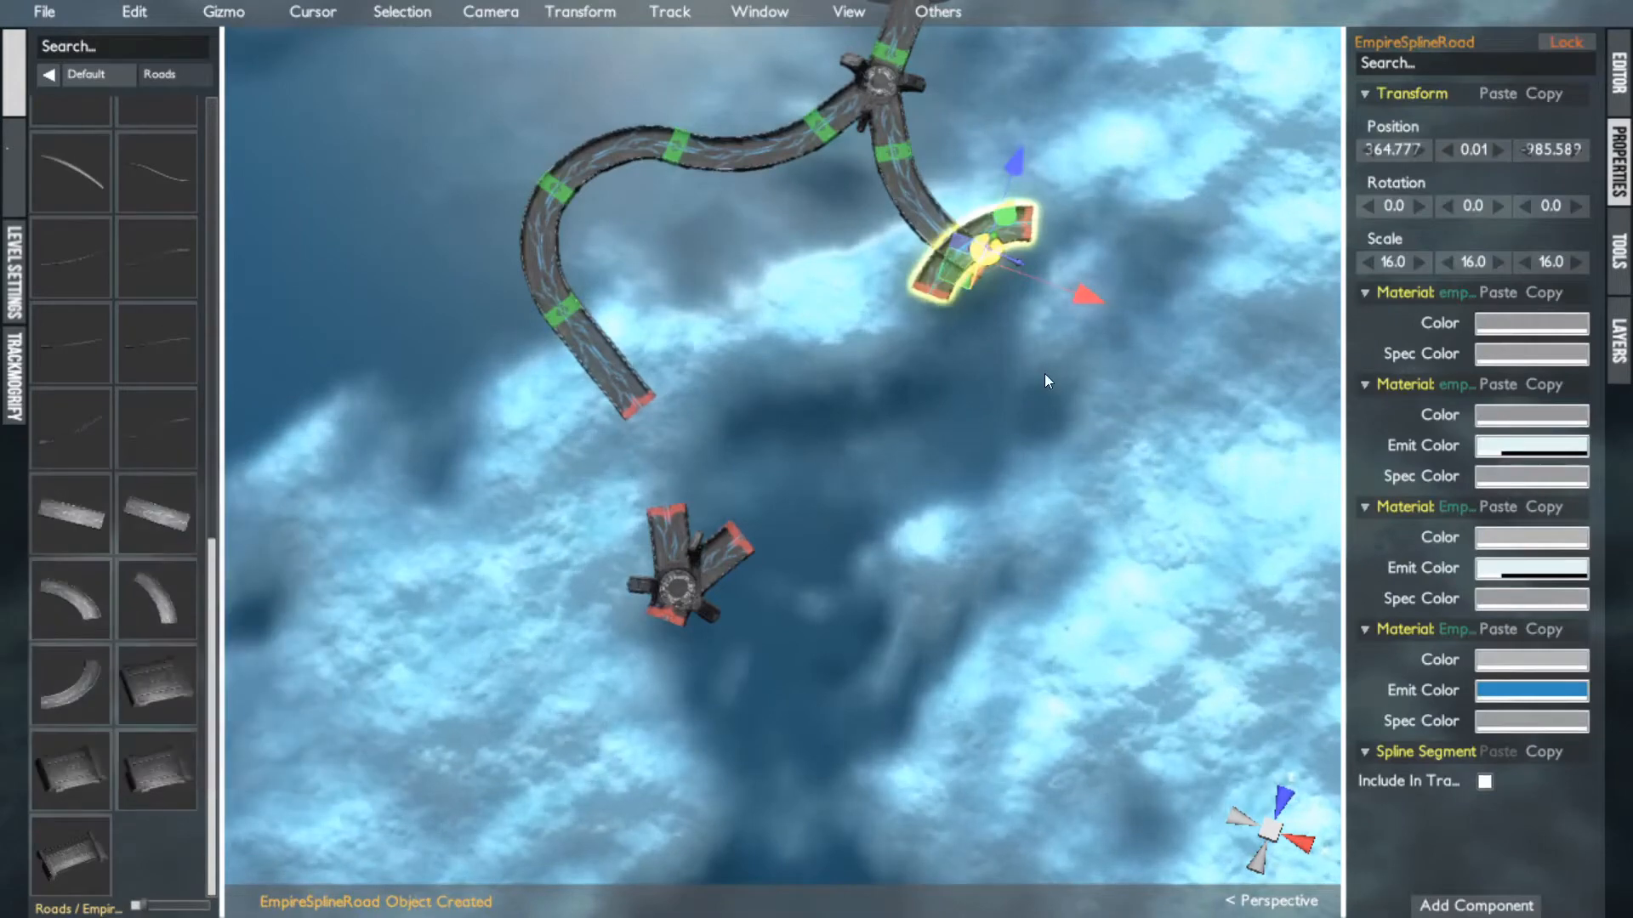
{"action": "key", "text": "ctrl+z"}
Rebuild the second branch from its open node with two curved Empire spline roads followed by a straight one
{"action": "left_click", "coordinate": [988, 261]}
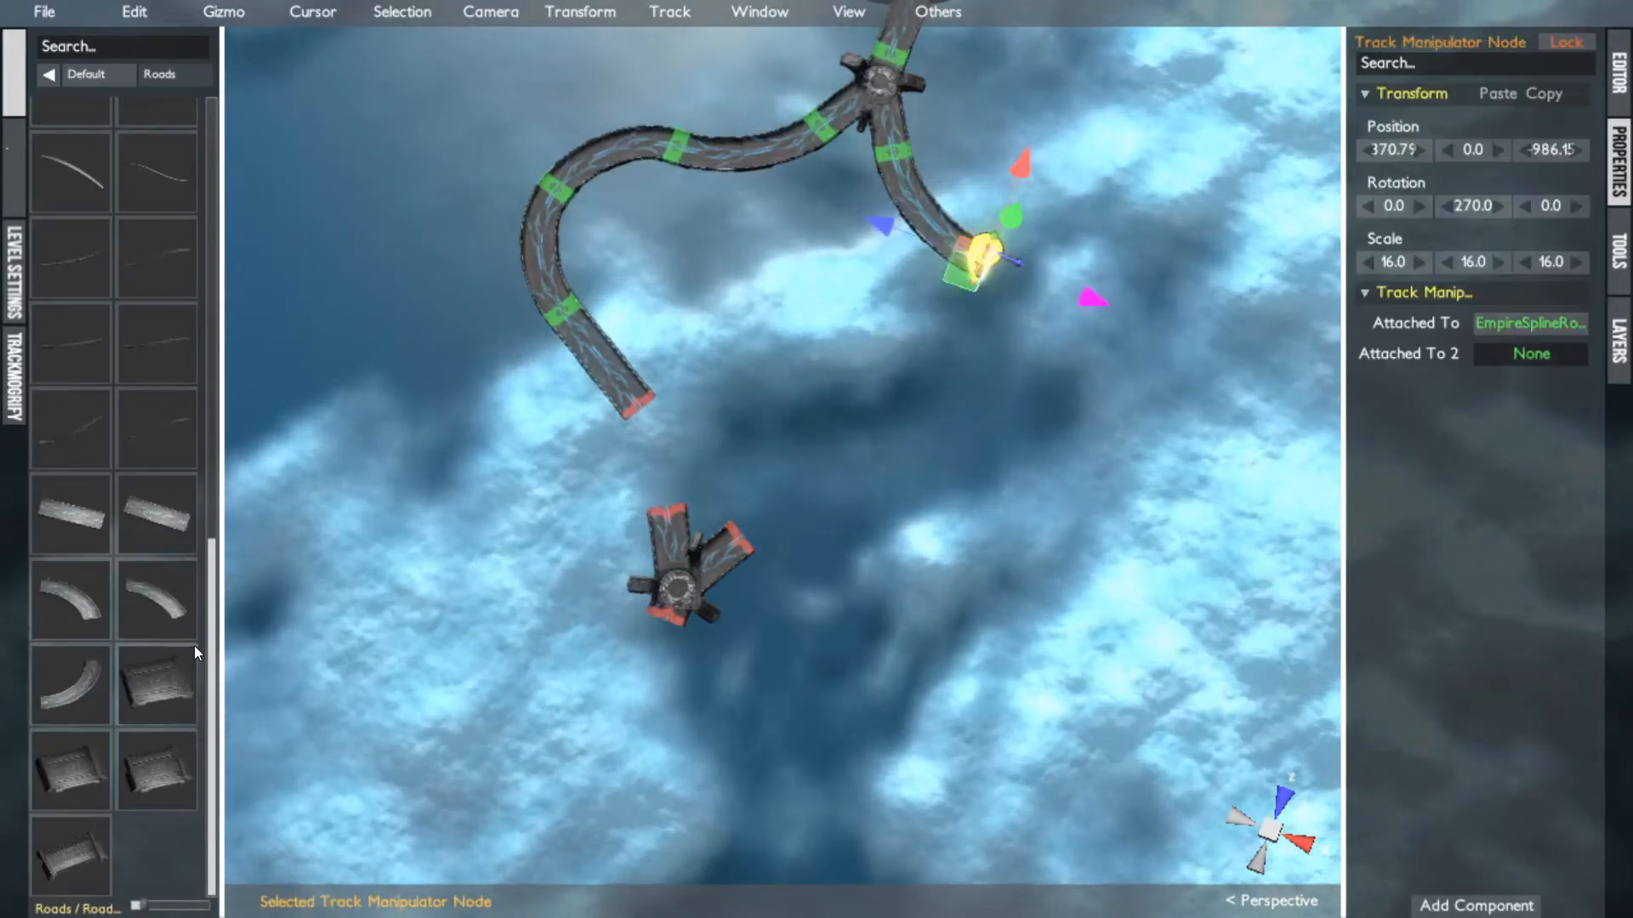
{"action": "left_click", "coordinate": [71, 604]}
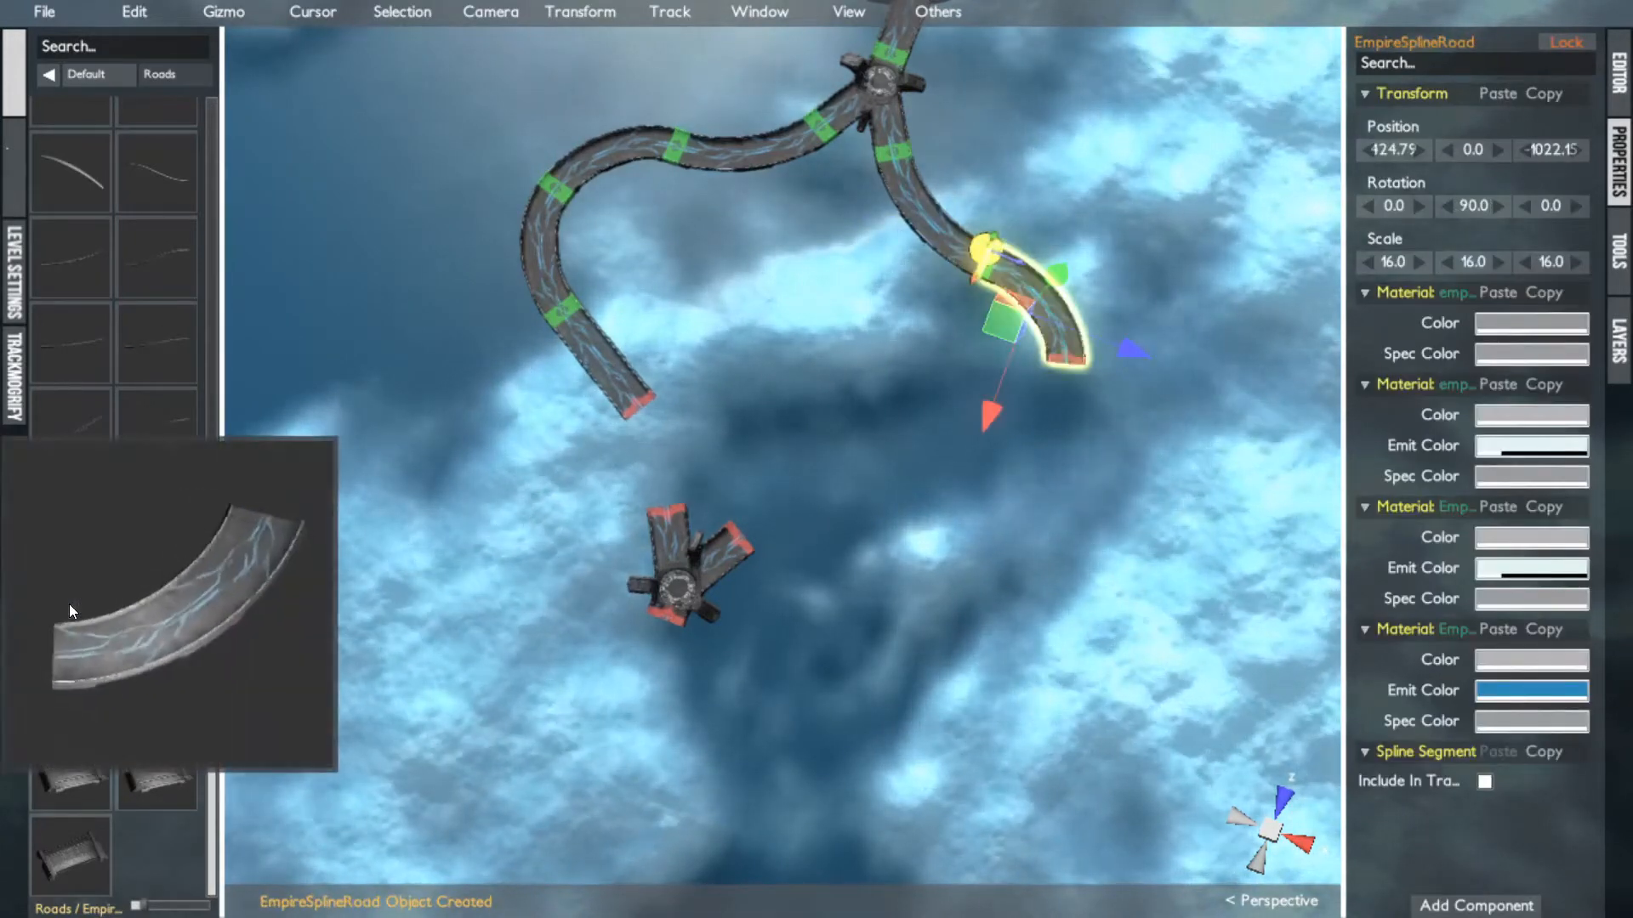
{"action": "left_click", "coordinate": [71, 605]}
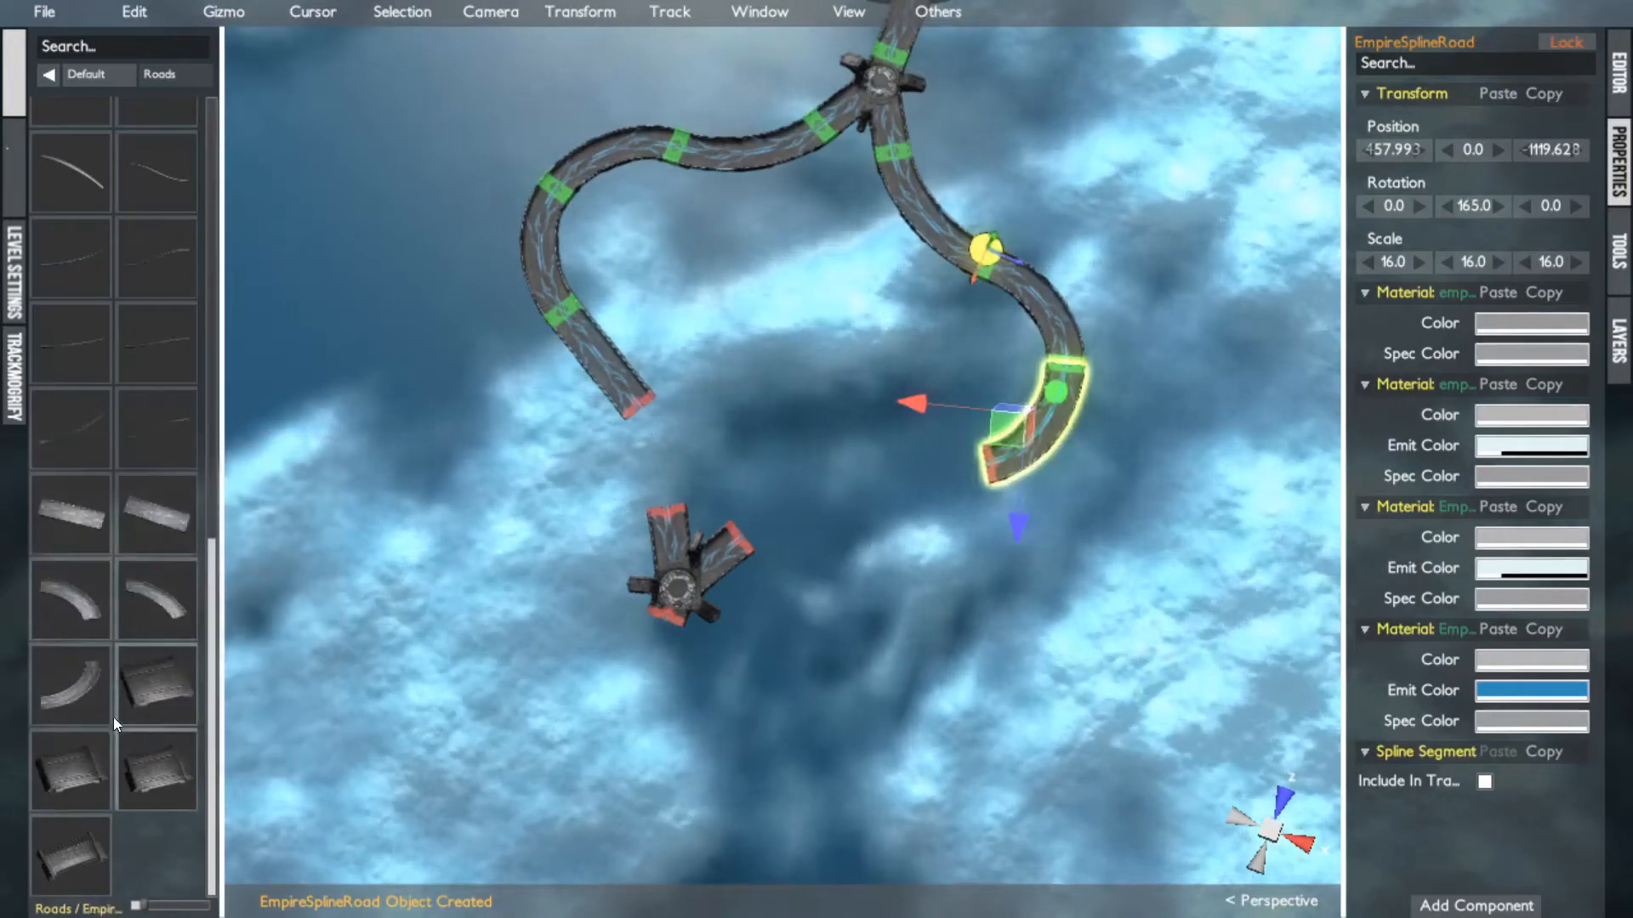
{"action": "left_click", "coordinate": [74, 522]}
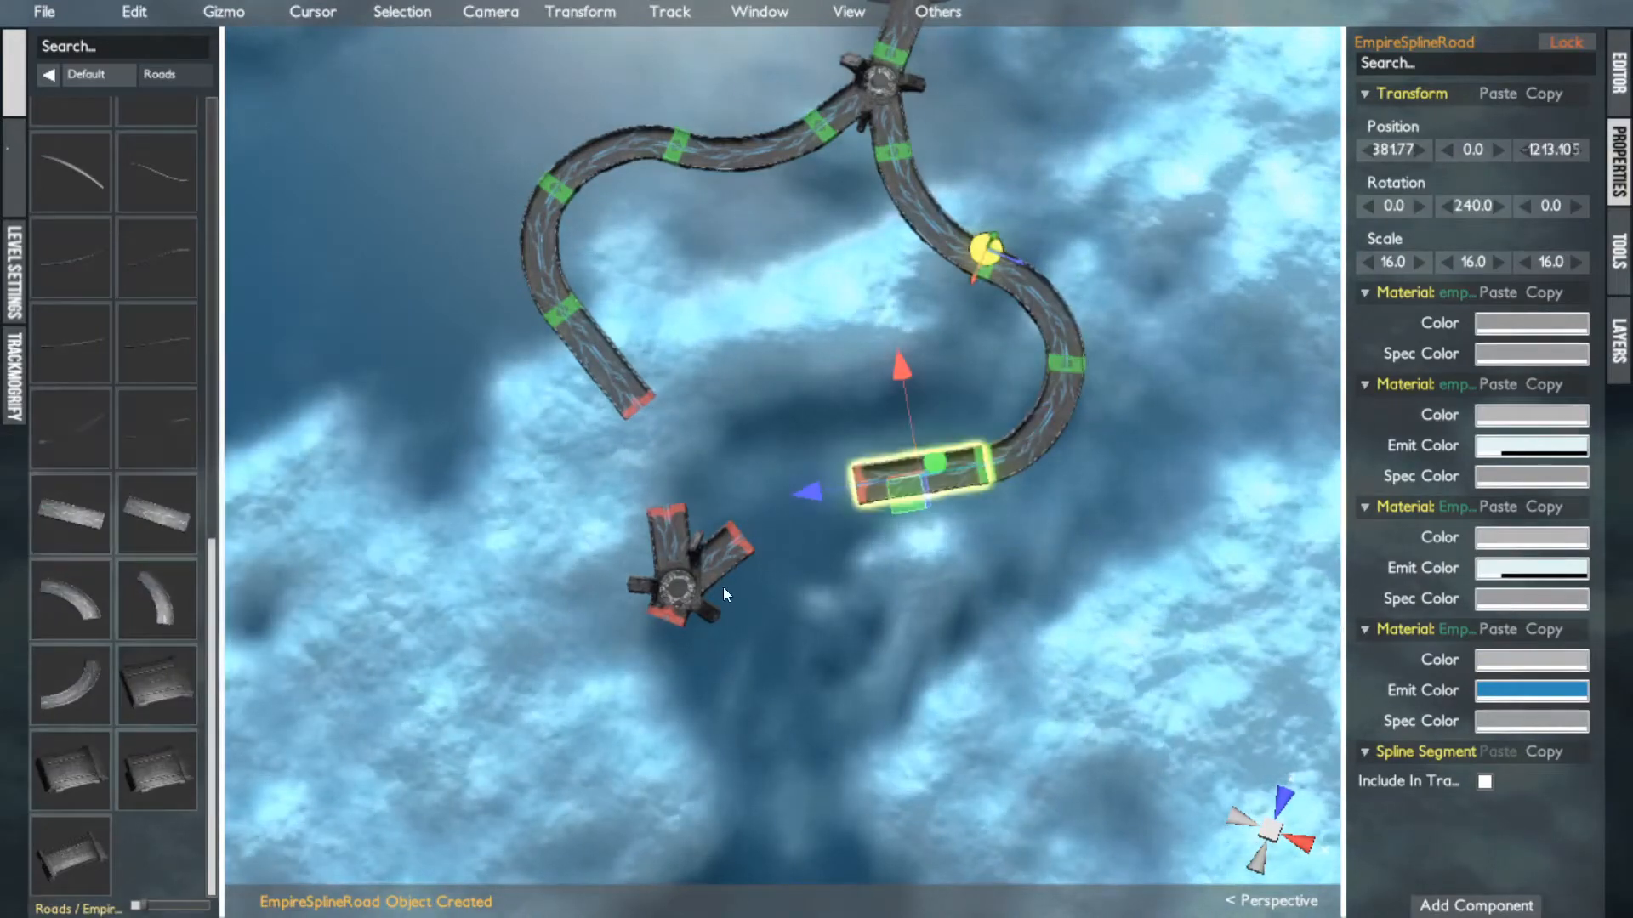
Move the second tri-split junction about 44 units along its local Z axis, farther away from the open branch ends
{"action": "middle_click", "coordinate": [691, 569]}
{"action": "key", "text": "KP_7"}
{"action": "left_click", "coordinate": [801, 444]}
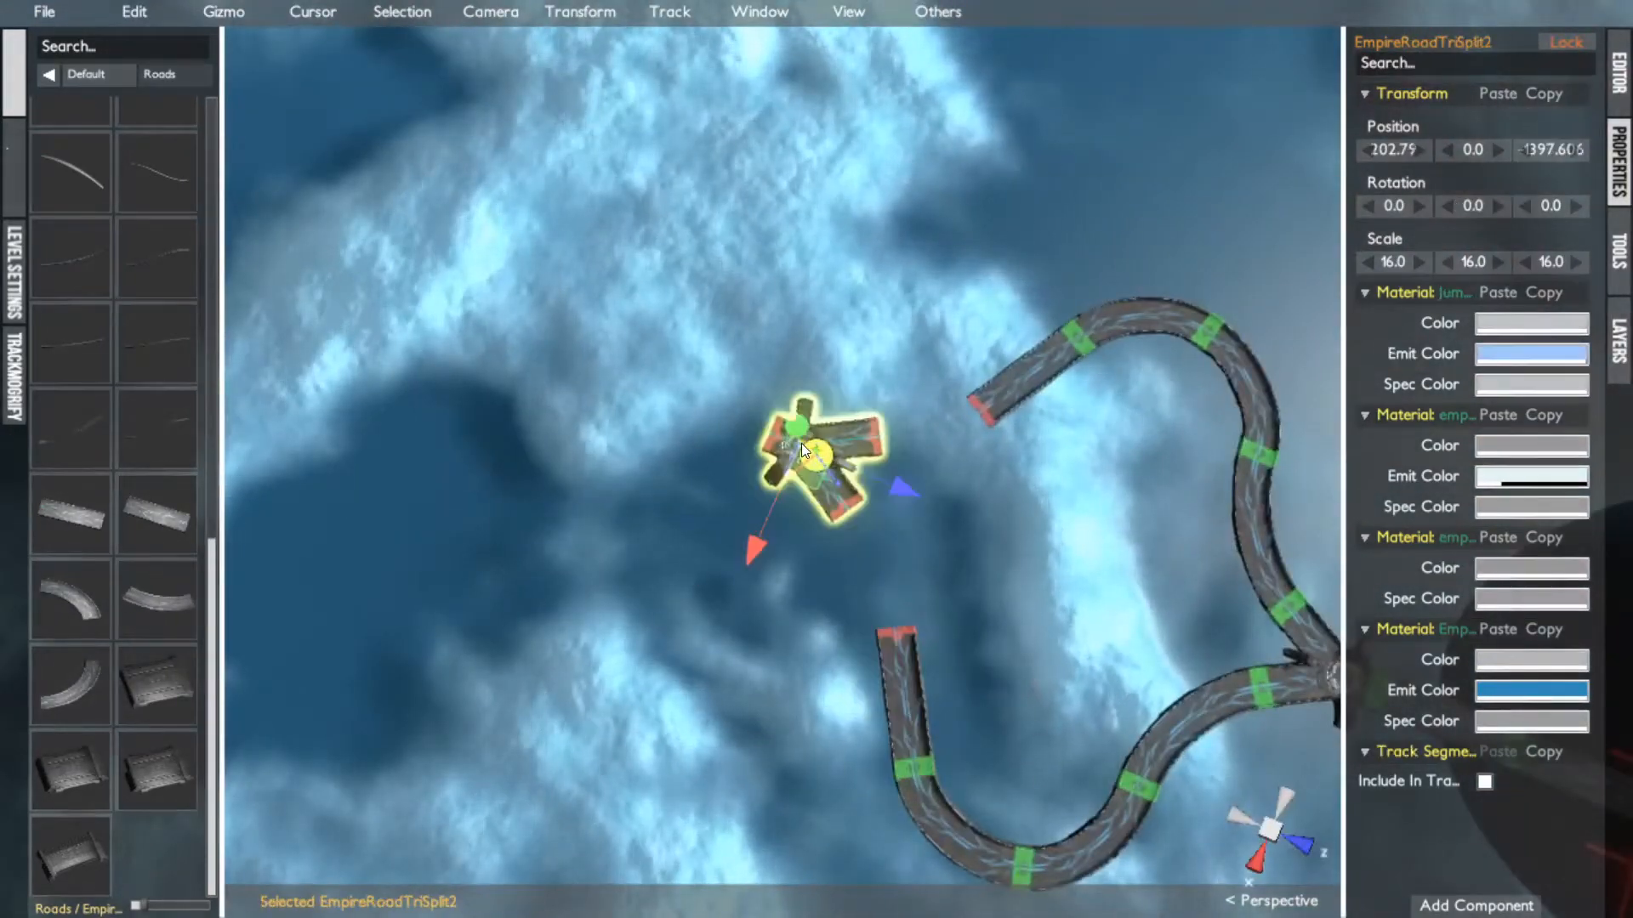
{"action": "left_click_drag", "start_coordinate": [910, 478], "coordinate": [853, 474]}
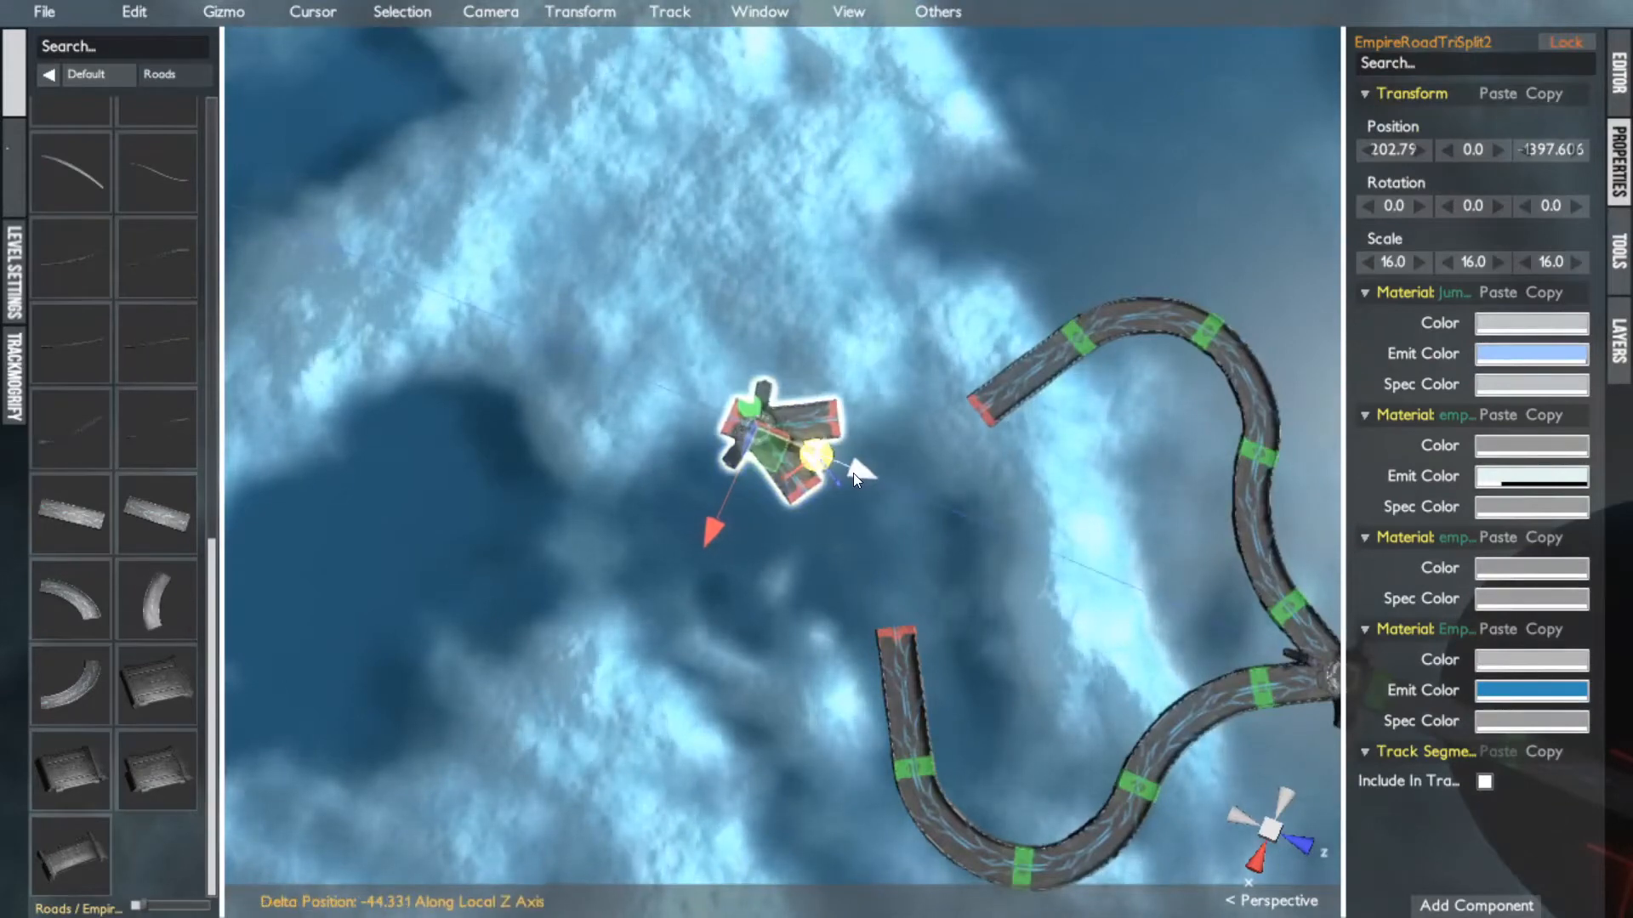
Extend the branch end at X 103.855 with a short new spline road and undo the free move of its end node
{"action": "left_click", "coordinate": [983, 415]}
{"action": "middle_click", "coordinate": [984, 415]}
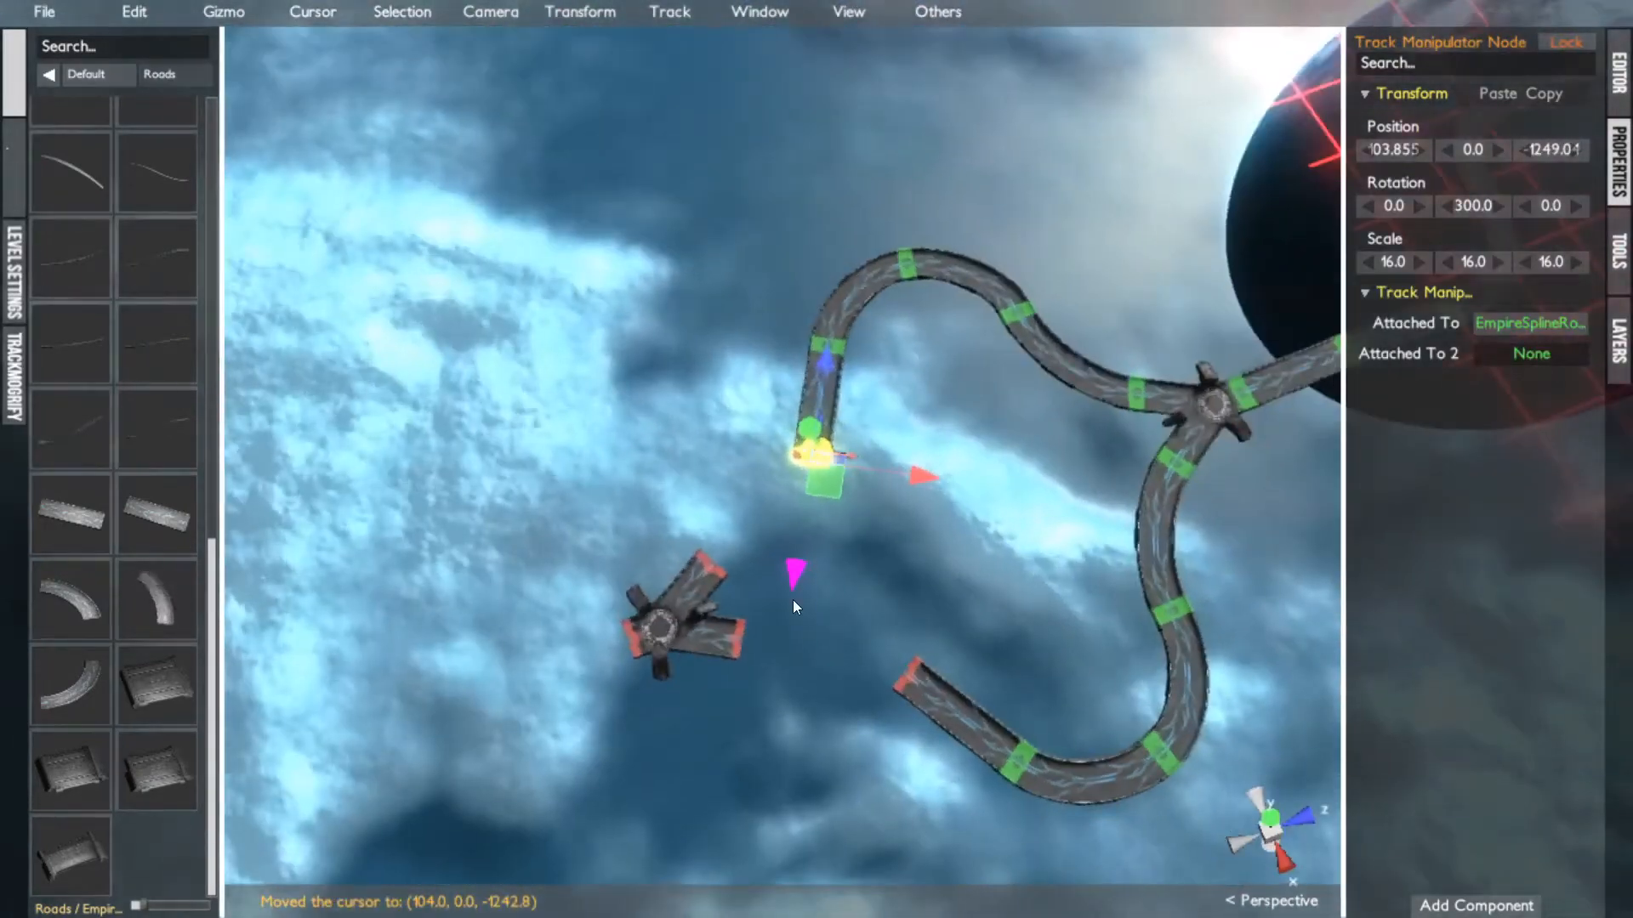
{"action": "left_click_drag", "start_coordinate": [832, 572], "coordinate": [704, 613], "text": "alt"}
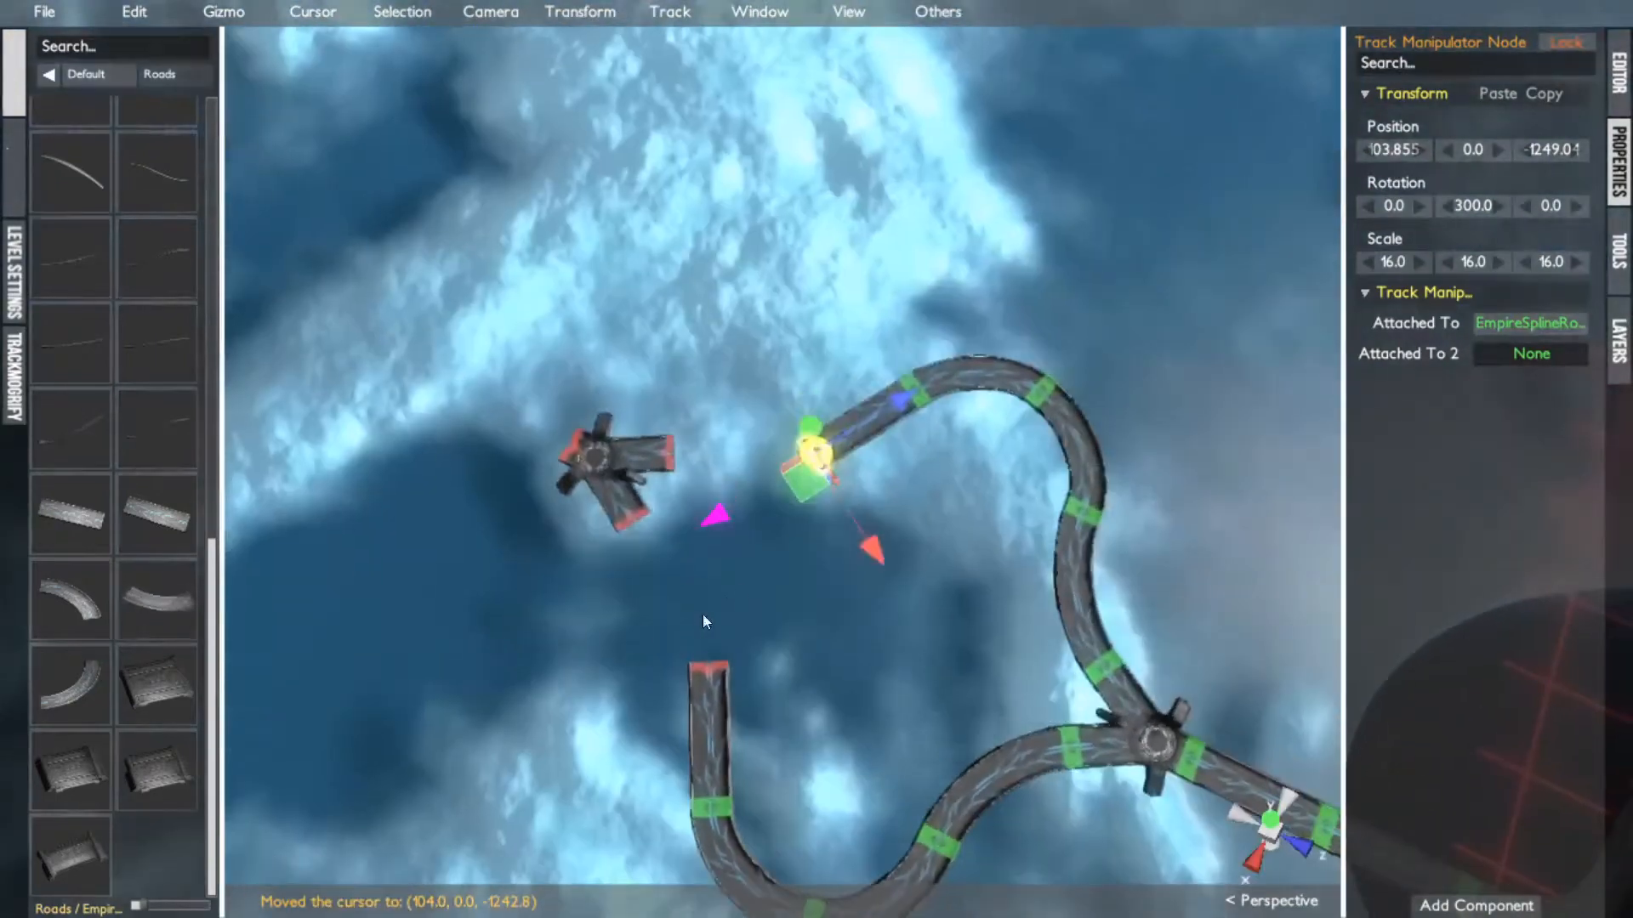
{"action": "left_click_drag", "start_coordinate": [715, 523], "coordinate": [688, 544]}
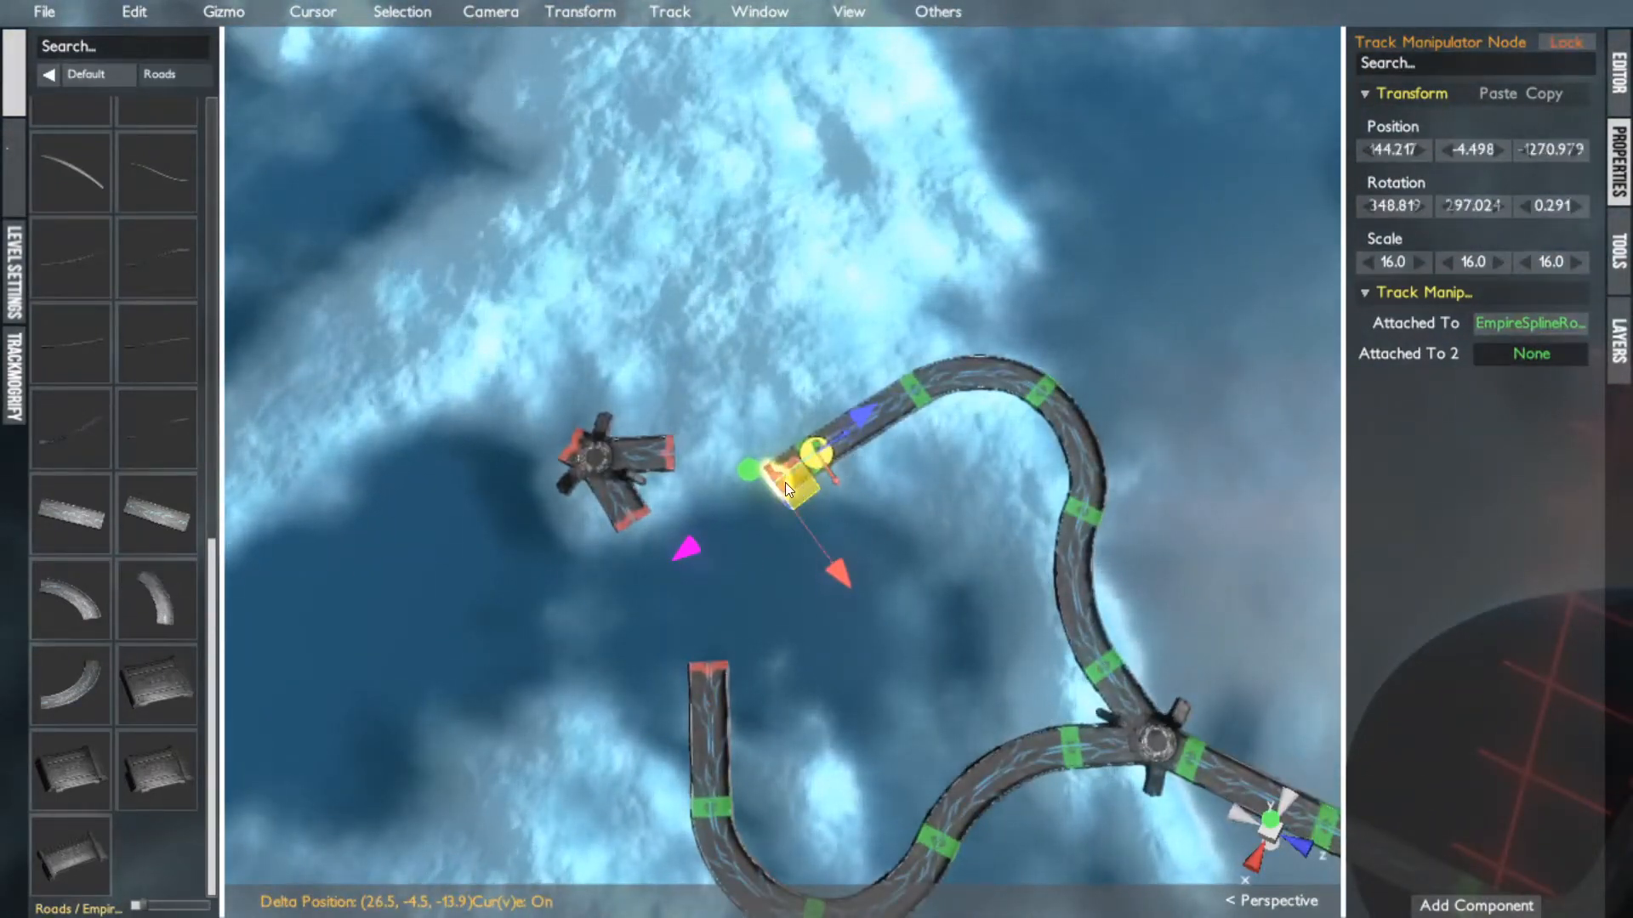
{"action": "scroll", "coordinate": [791, 483], "scroll_direction": "up", "scroll_amount": 5}
{"action": "left_click_drag", "start_coordinate": [792, 484], "coordinate": [705, 322], "text": "alt"}
{"action": "mouse_move", "coordinate": [738, 176]}
{"action": "left_mouse_down", "text": "alt"}
{"action": "mouse_move", "coordinate": [748, 162]}
{"action": "mouse_move", "coordinate": [731, 179]}
{"action": "left_mouse_up", "text": "alt"}
{"action": "key", "text": "ctrl+z"}
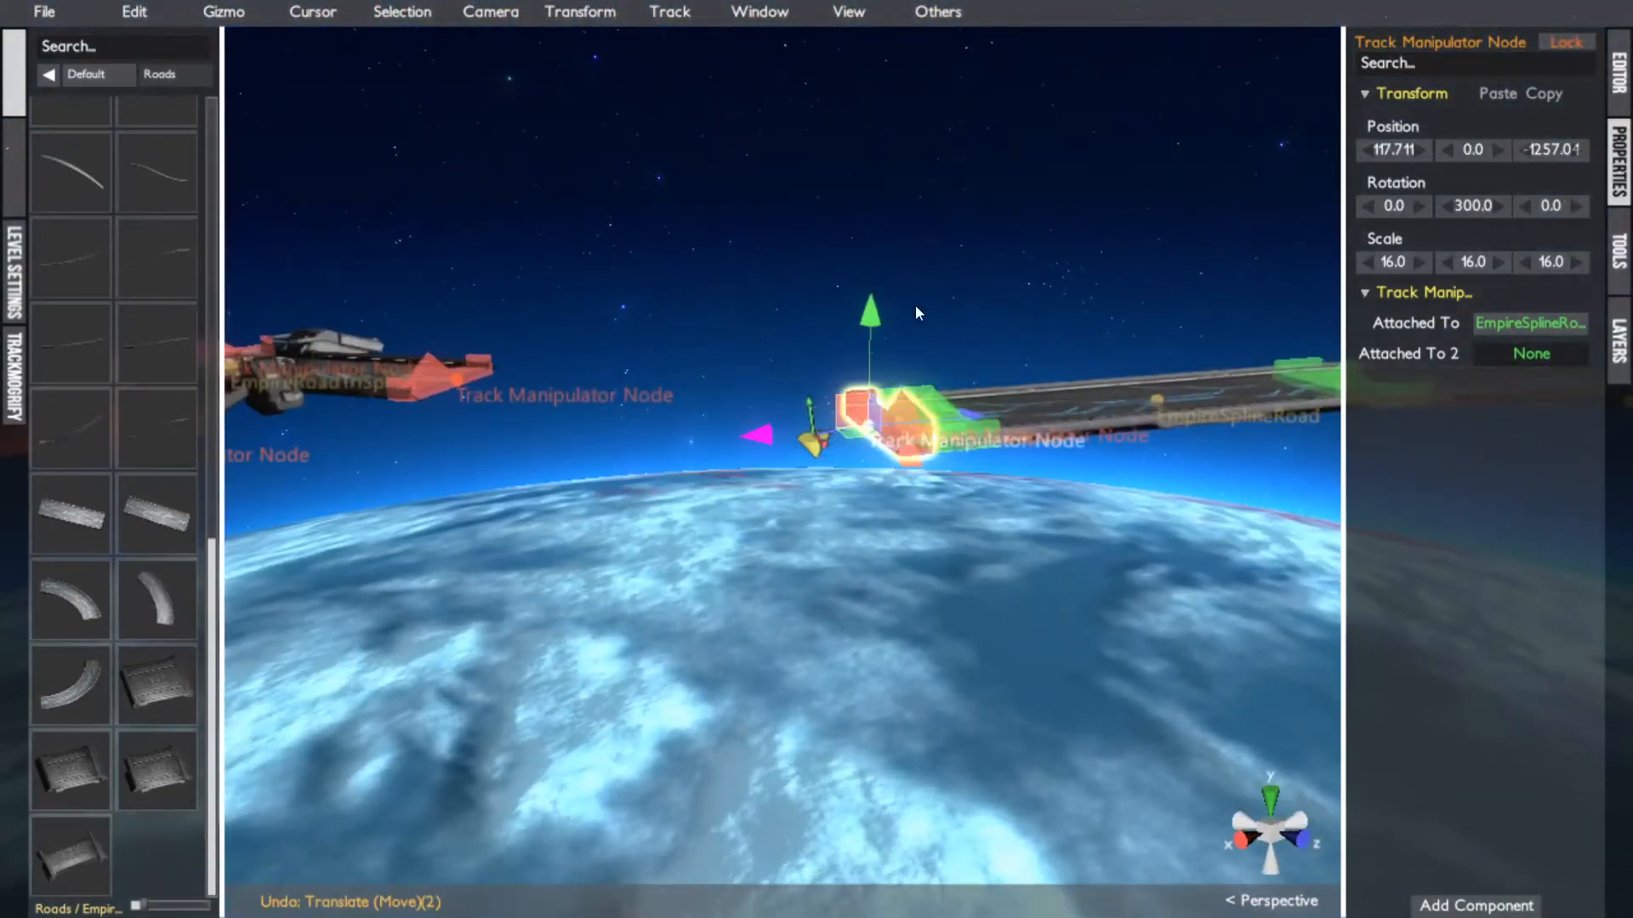
Snap the new road's open end node to the nearest branch-side node of the second tri-split junction
{"action": "left_click_drag", "start_coordinate": [915, 304], "coordinate": [526, 520], "text": "alt"}
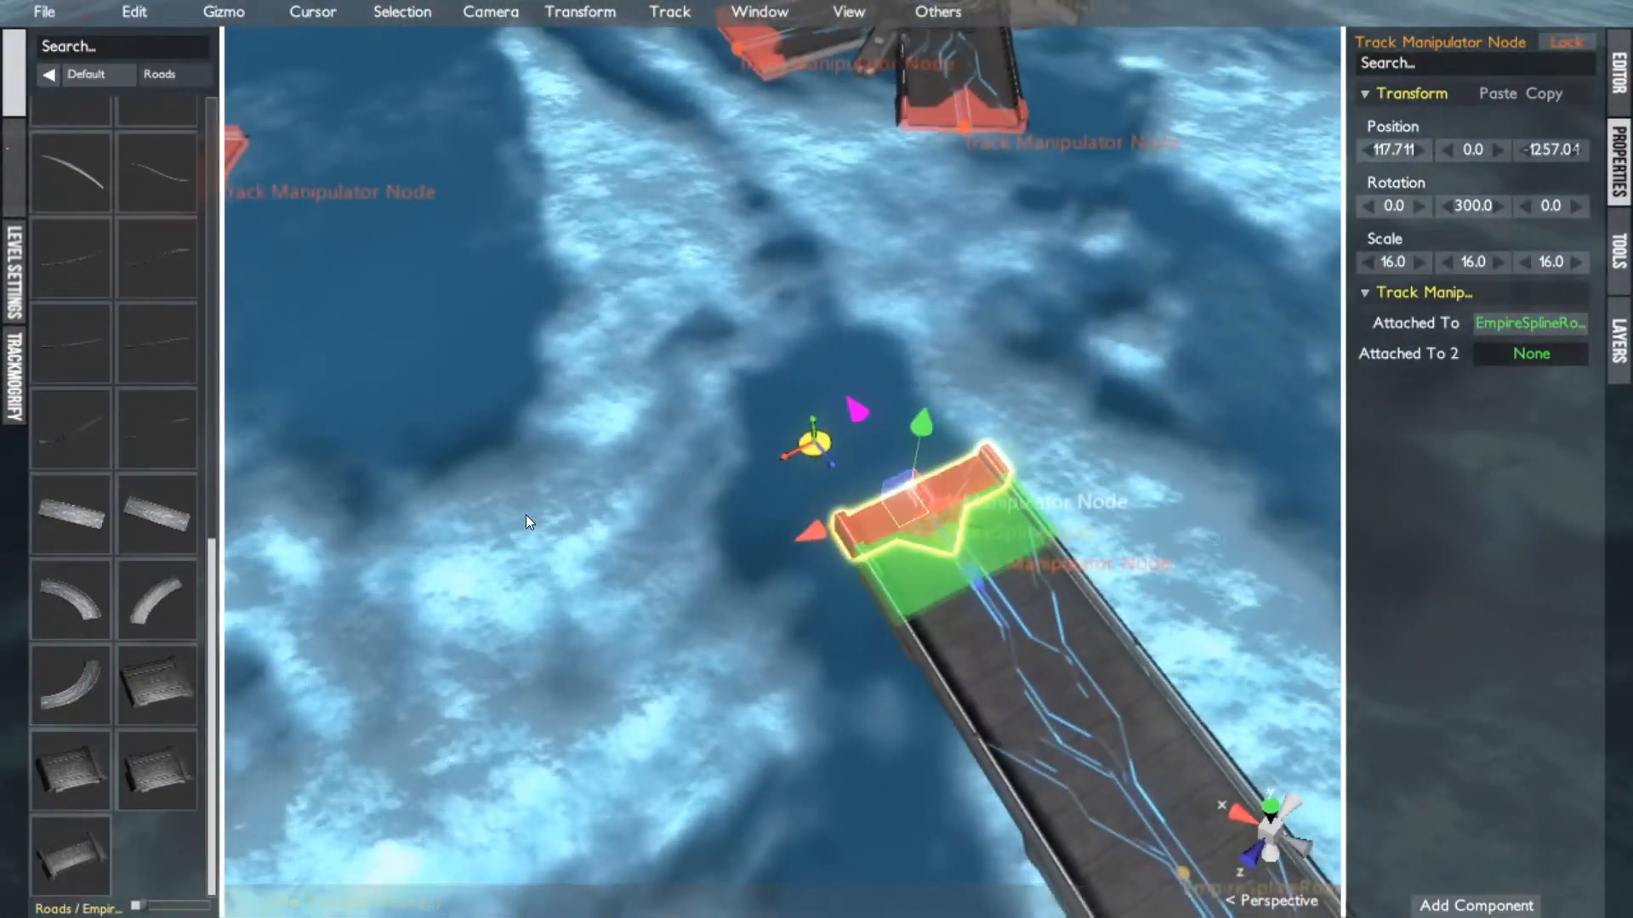
{"action": "left_click_drag", "start_coordinate": [783, 633], "coordinate": [656, 537], "text": "alt"}
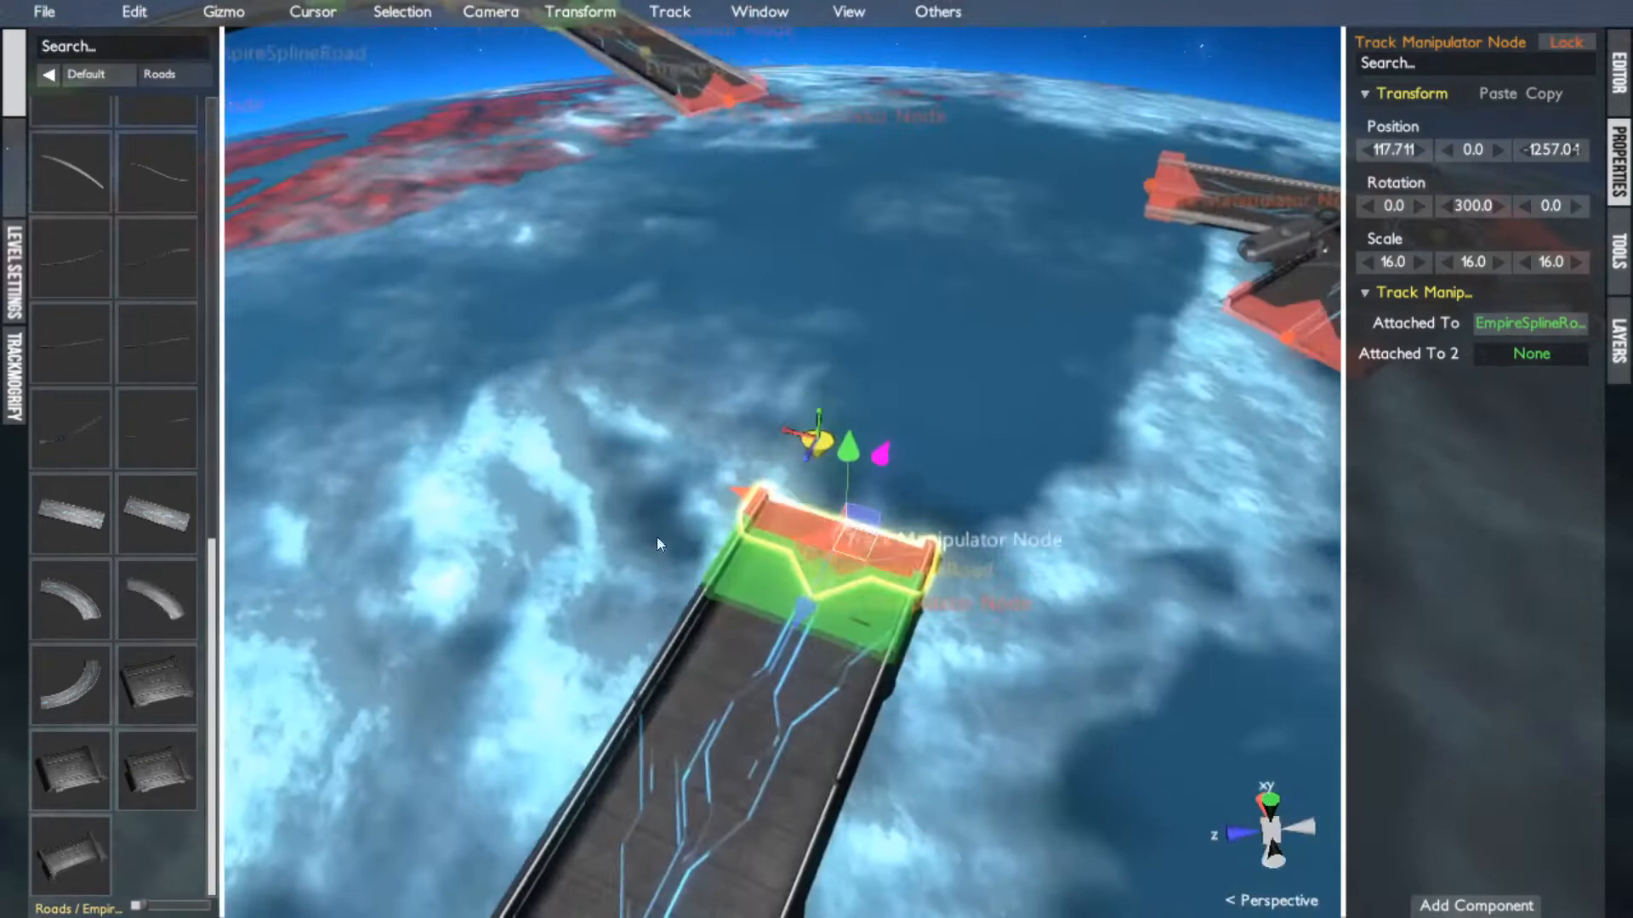
{"action": "middle_click", "coordinate": [868, 579]}
{"action": "left_click_drag", "start_coordinate": [867, 579], "coordinate": [796, 550], "text": "alt"}
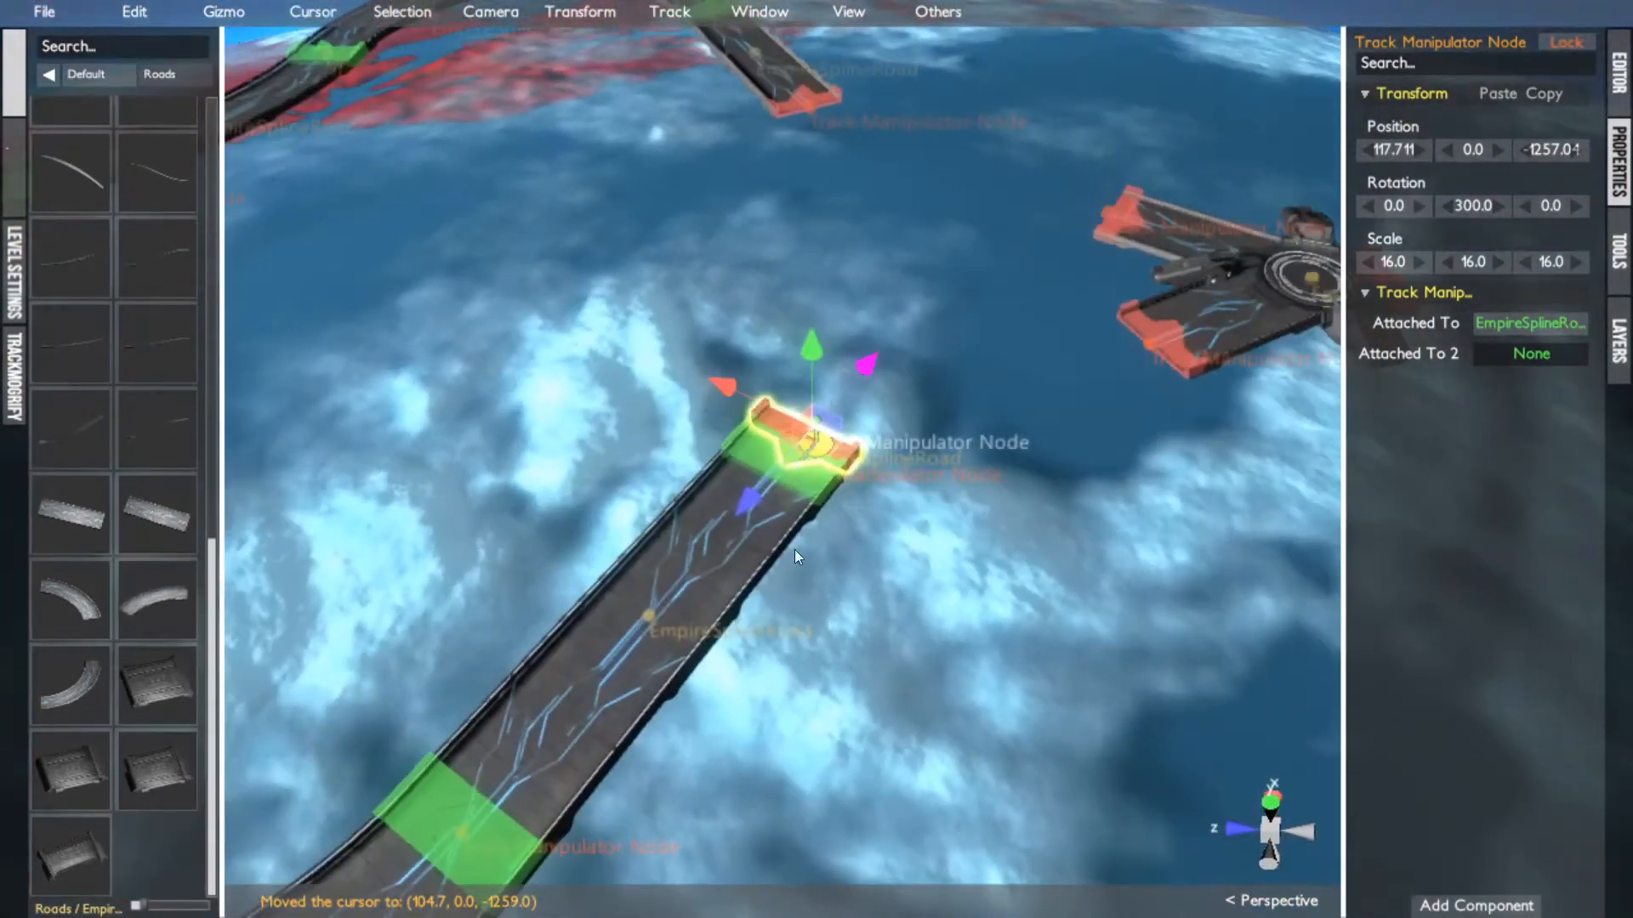
{"action": "left_click", "coordinate": [1151, 339], "text": "ctrl"}
{"action": "key", "text": "c"}
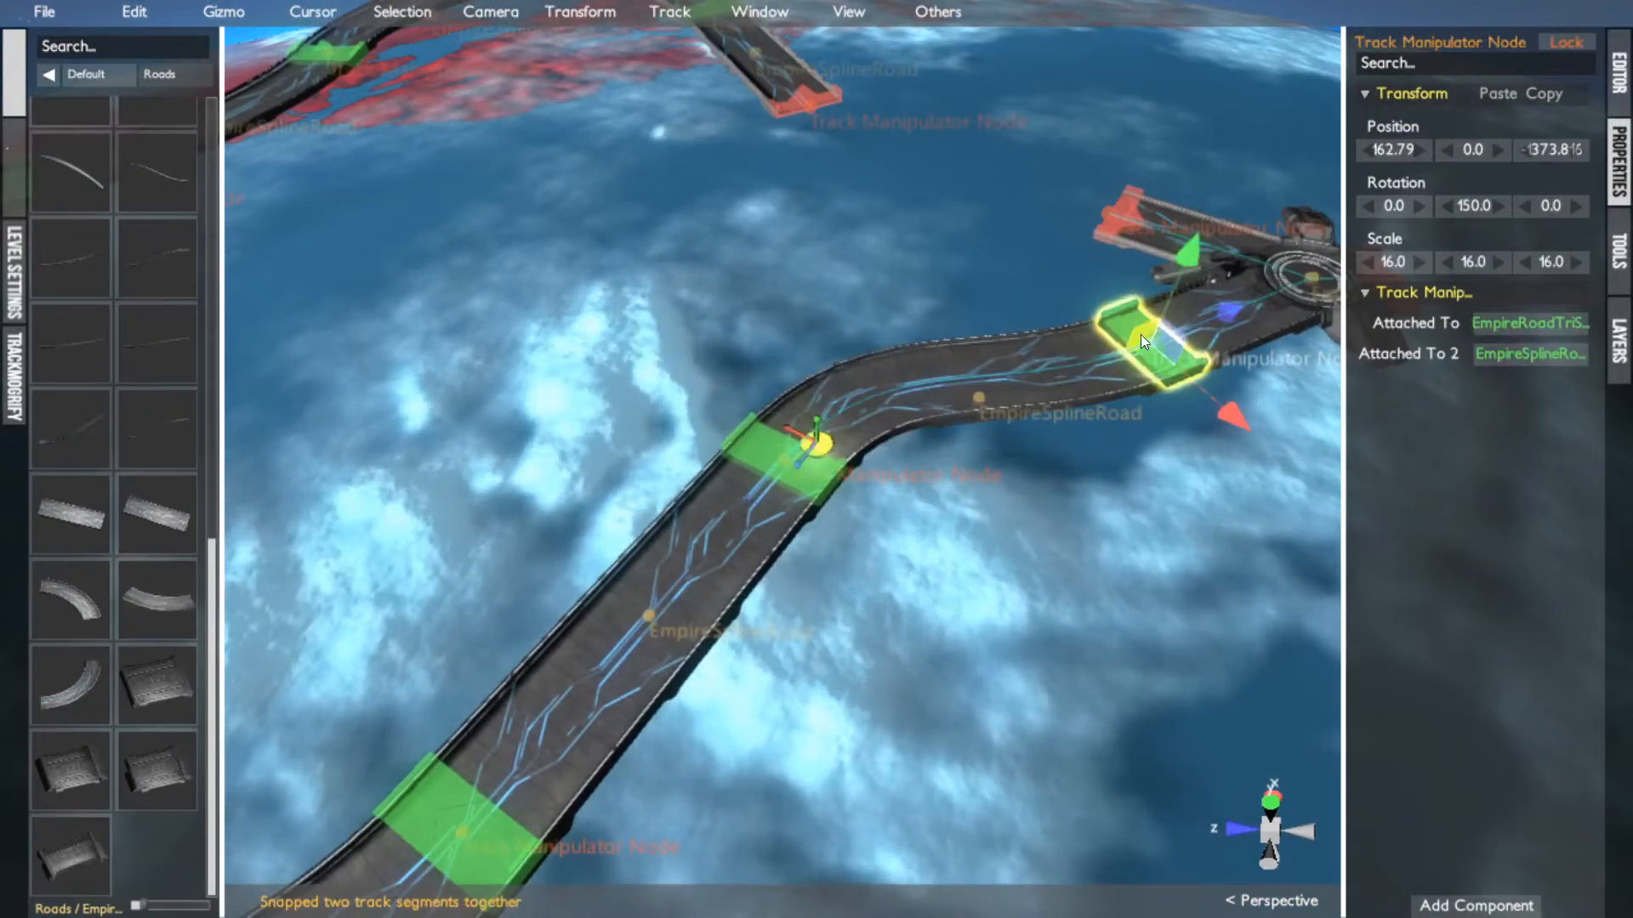
Extend the other branch's open end with a short spline road and snap it to the second junction's remaining branch-side node
{"action": "left_click", "coordinate": [806, 107]}
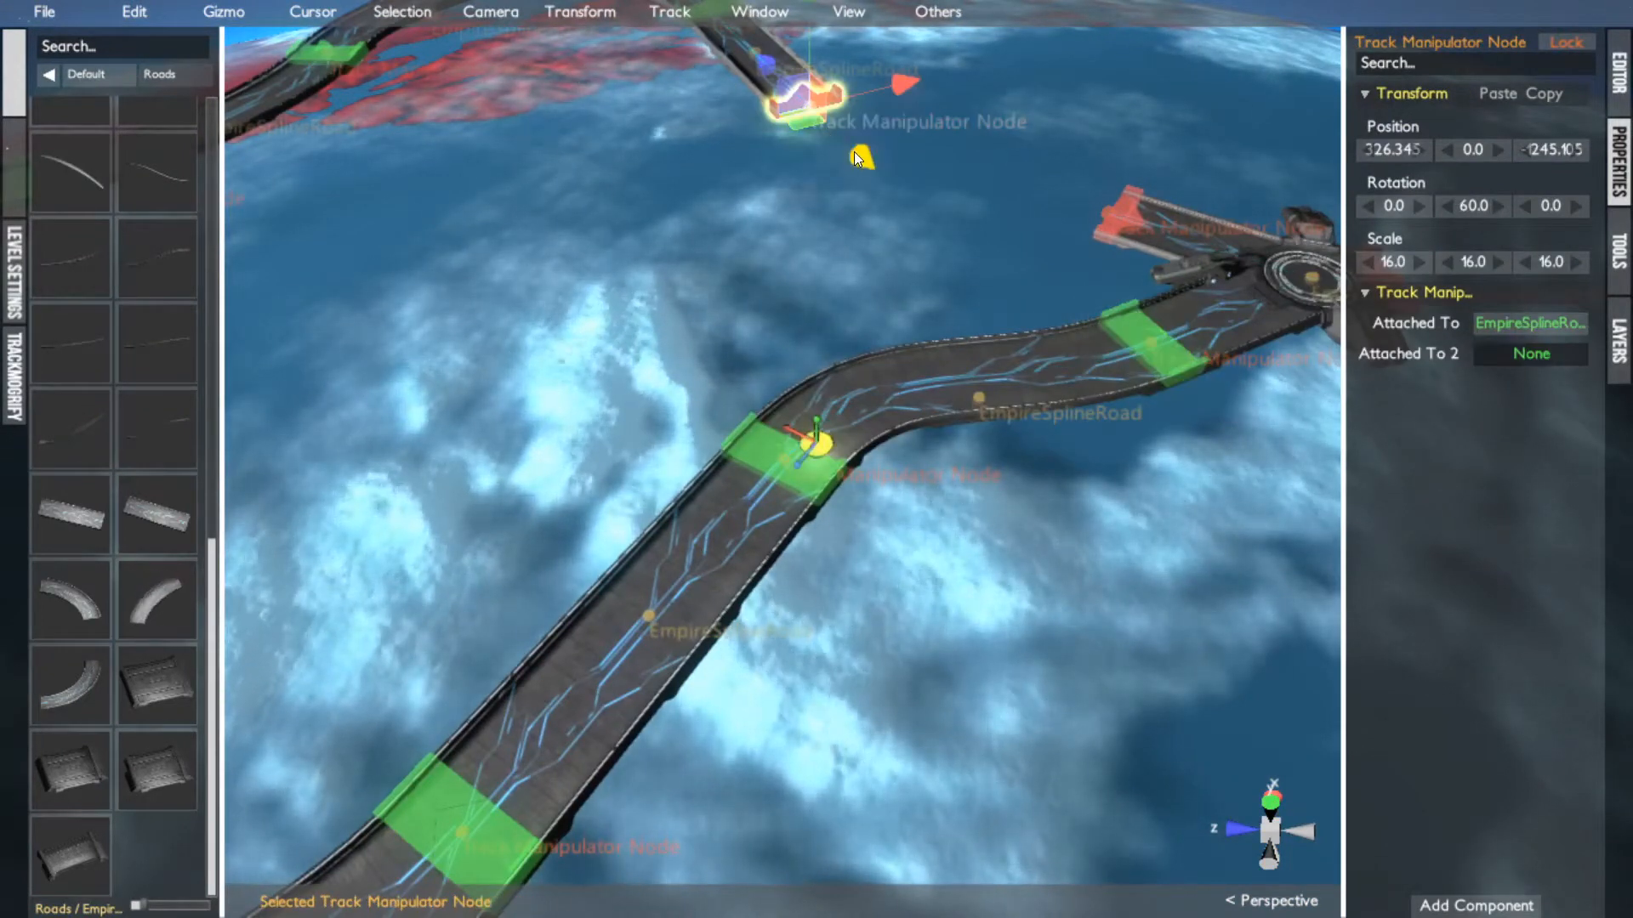
{"action": "left_click_drag", "start_coordinate": [854, 151], "coordinate": [865, 160]}
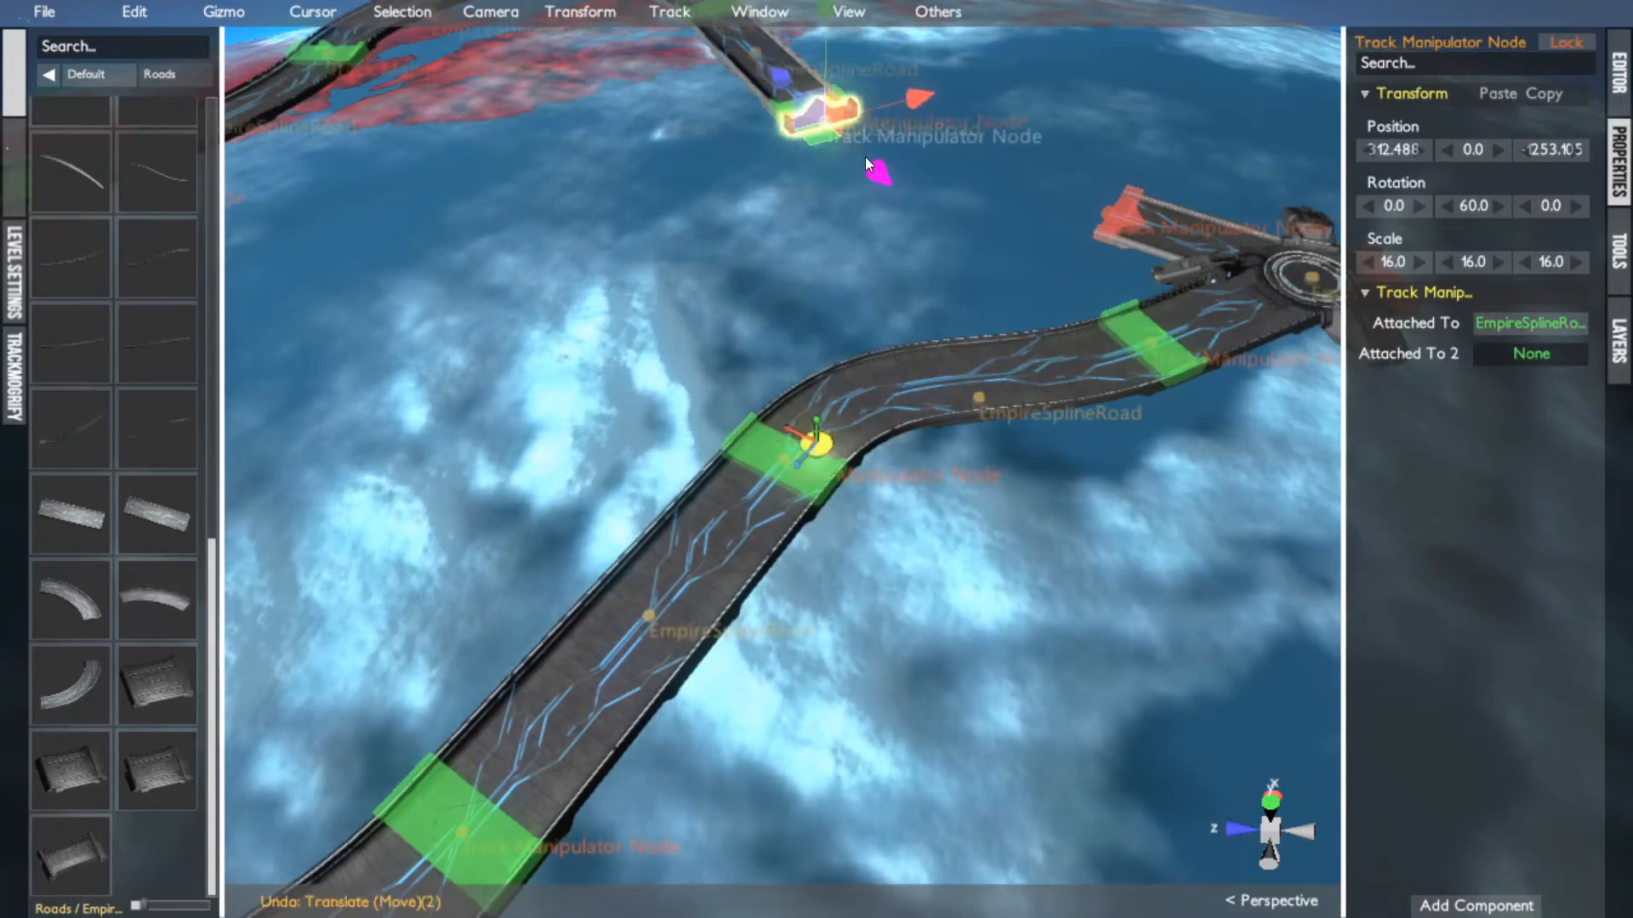
{"action": "left_click", "coordinate": [1114, 214], "text": "ctrl"}
{"action": "key", "text": "c"}
Examine the closed loop and the first tri-split junction where the two branches begin
{"action": "left_click_drag", "start_coordinate": [1114, 214], "coordinate": [1000, 289], "text": "alt"}
{"action": "middle_click", "coordinate": [989, 223]}
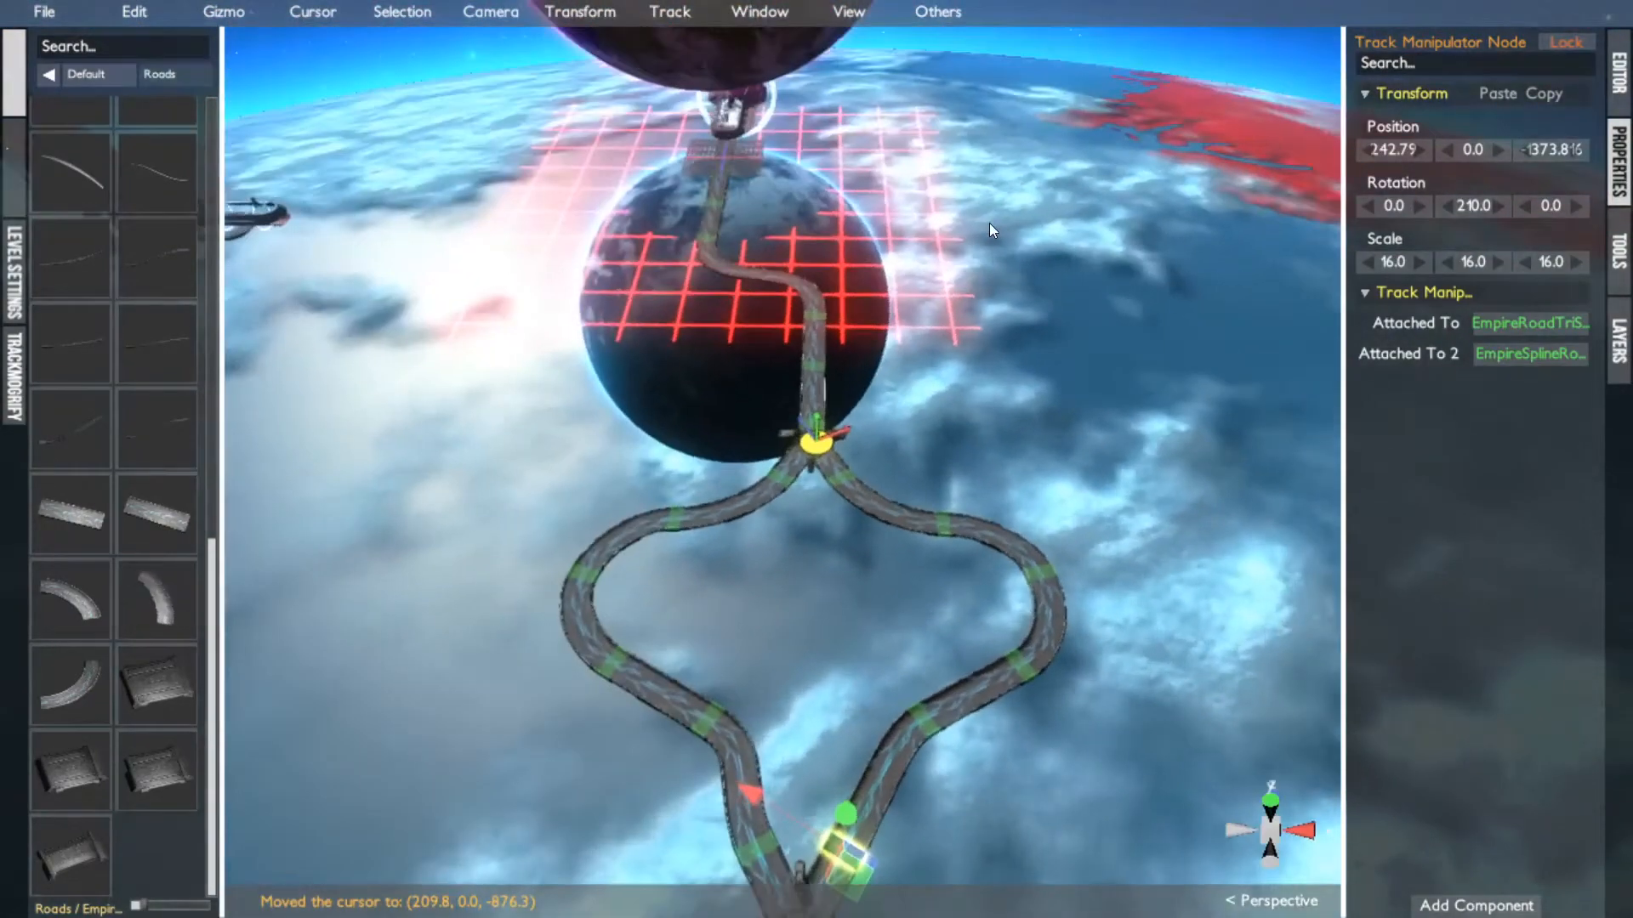
{"action": "scroll", "coordinate": [988, 223], "scroll_direction": "up", "scroll_amount": 3}
{"action": "left_click_drag", "start_coordinate": [989, 224], "coordinate": [4, 336], "text": "alt"}
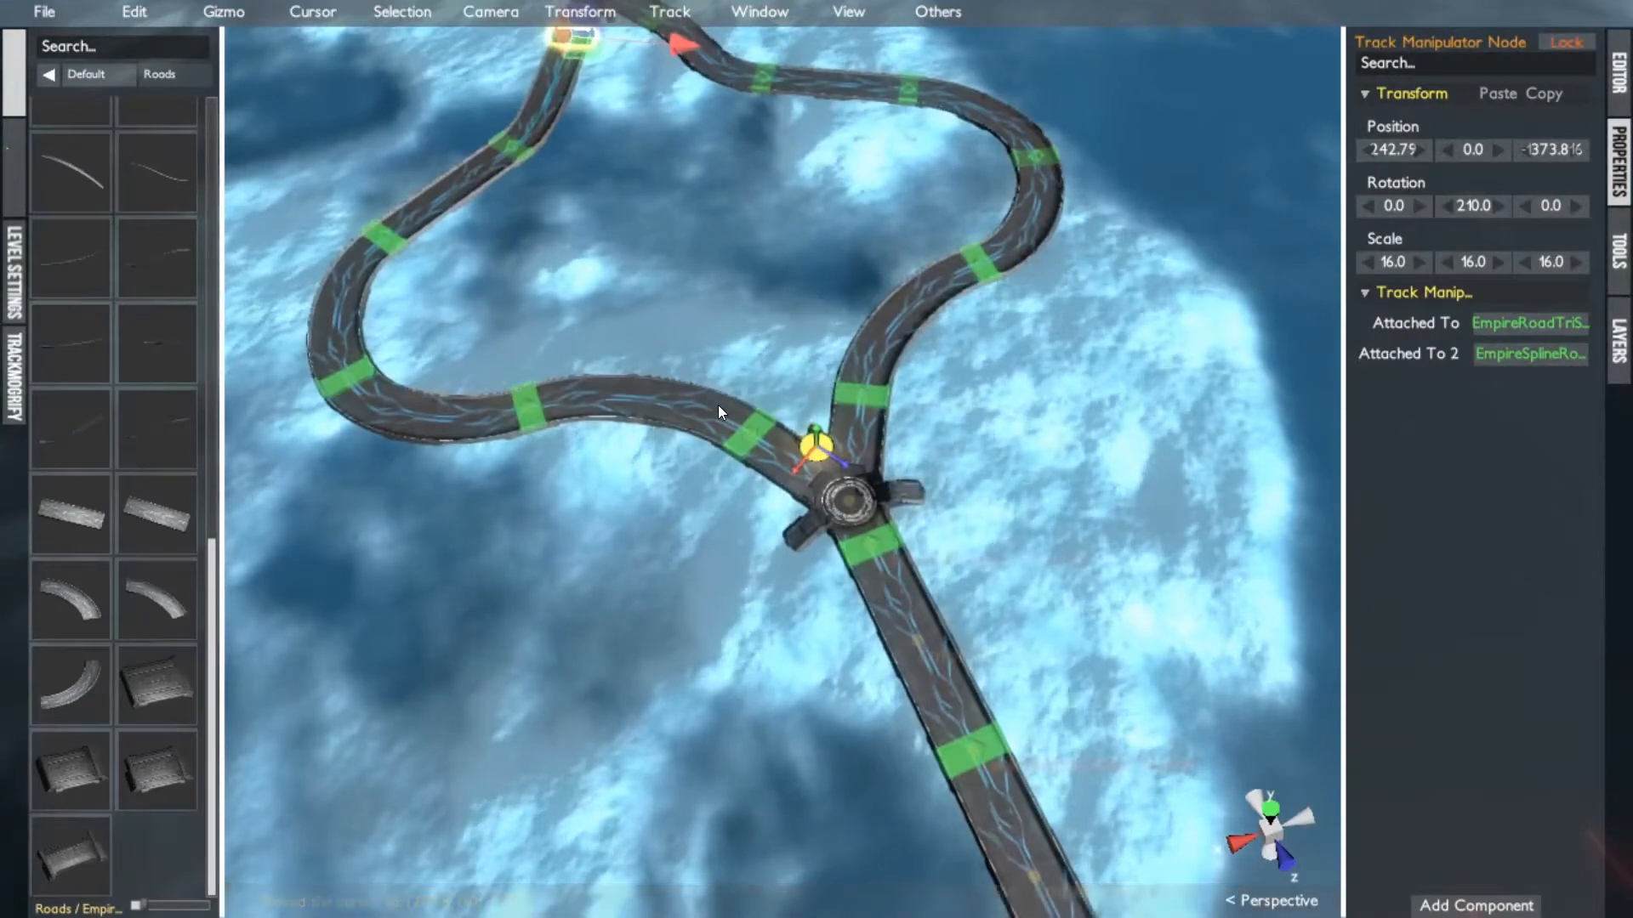
{"action": "middle_click", "coordinate": [792, 433]}
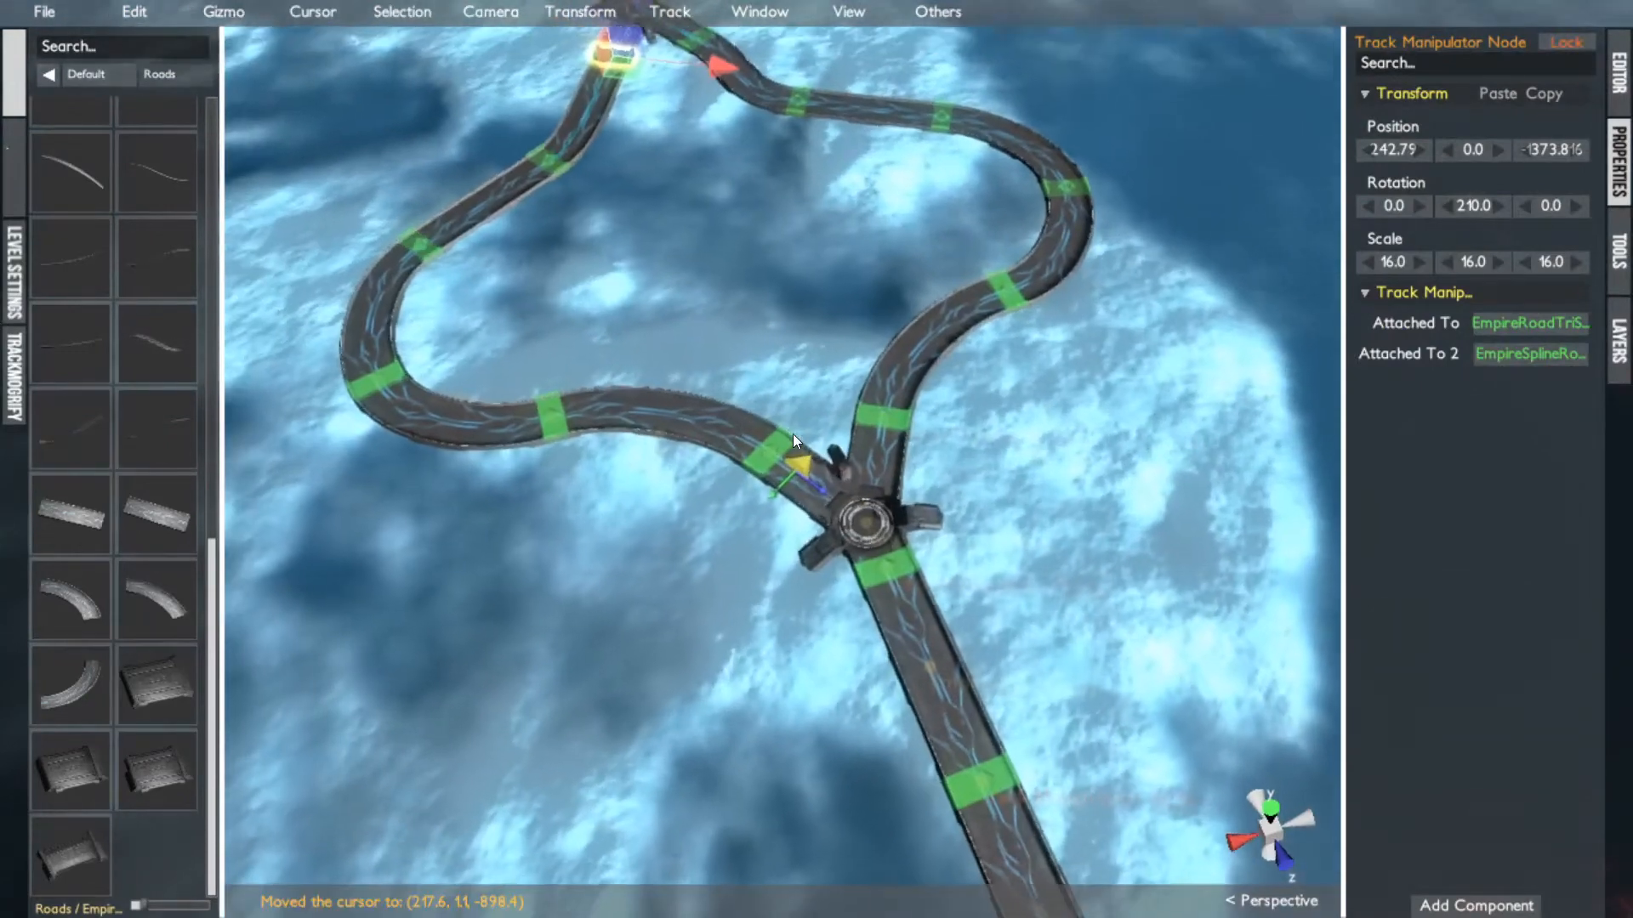
{"action": "scroll", "coordinate": [793, 434], "scroll_direction": "up", "scroll_amount": 3}
{"action": "left_click_drag", "start_coordinate": [793, 433], "coordinate": [668, 343], "text": "alt"}
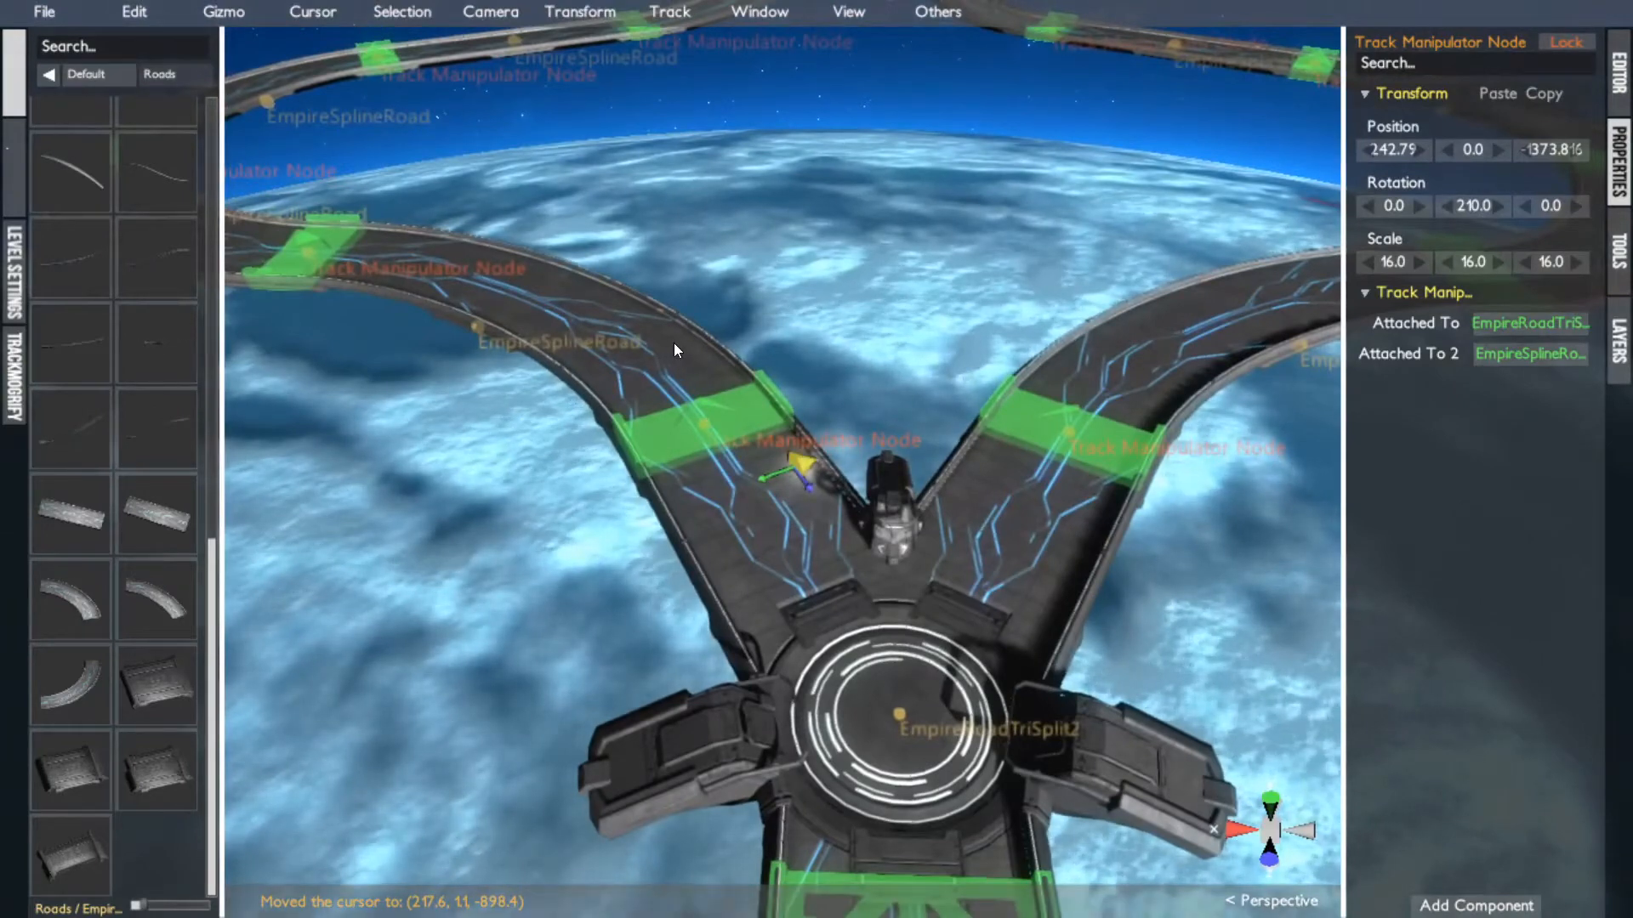
{"action": "middle_click", "coordinate": [894, 241]}
{"action": "left_click_drag", "start_coordinate": [772, 267], "coordinate": [825, 680], "text": "alt"}
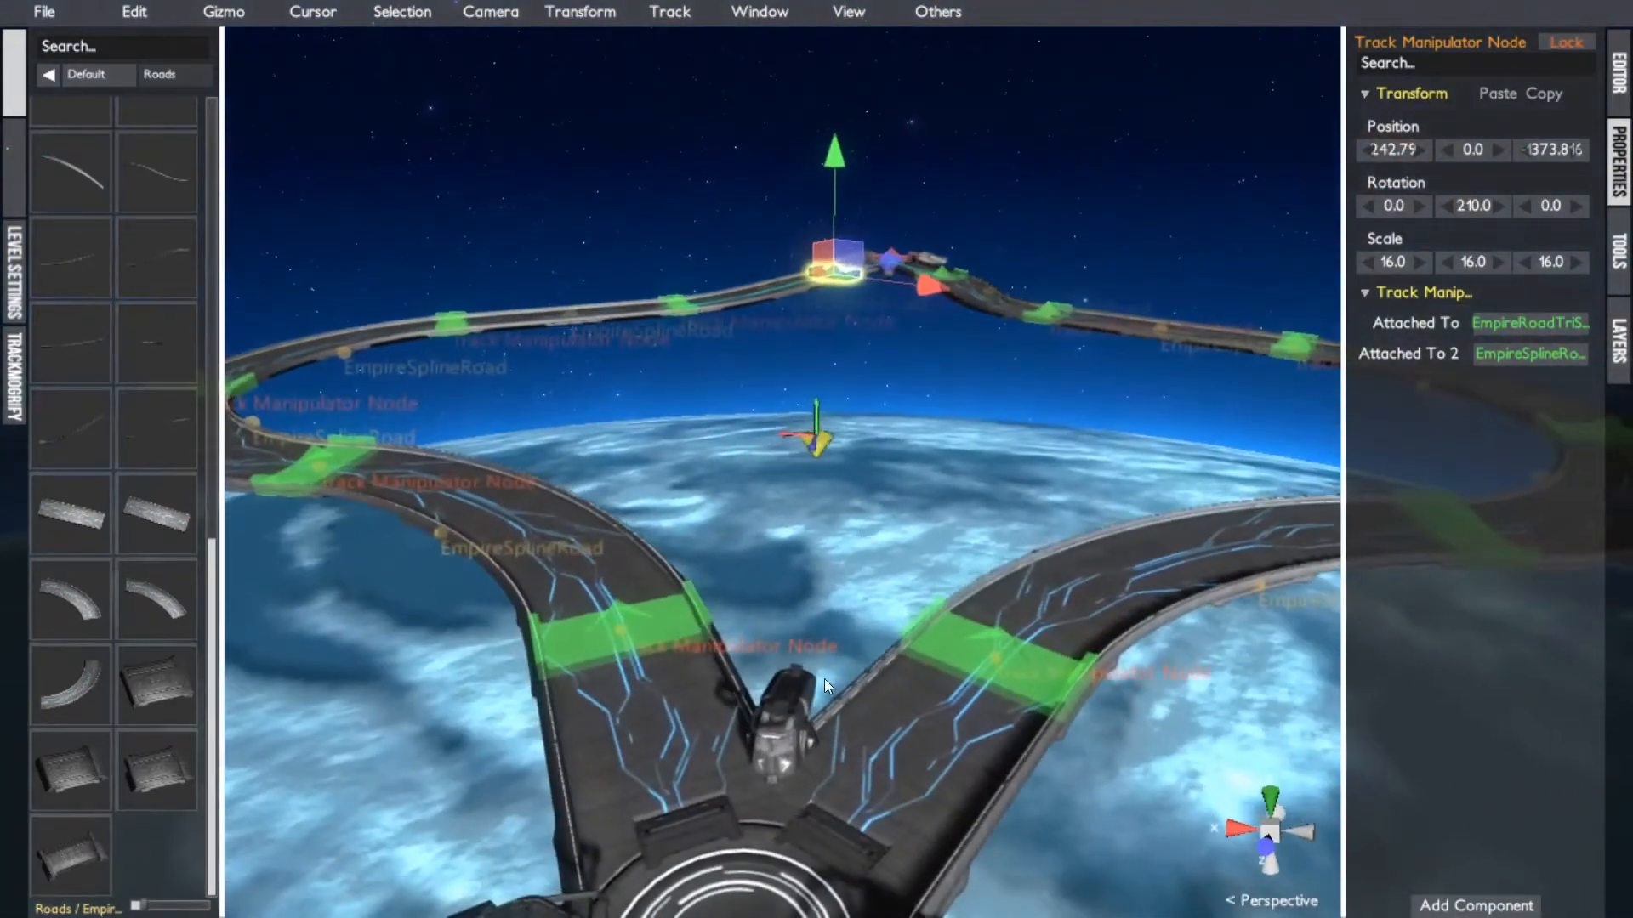
{"action": "middle_click", "coordinate": [793, 749]}
{"action": "left_click_drag", "start_coordinate": [785, 751], "coordinate": [570, 761], "text": "alt"}
{"action": "scroll", "coordinate": [761, 693], "scroll_direction": "down", "scroll_amount": 4}
Place a copy of the straight road from before the first junction inside the loop and stretch its far end about 122 units along local Z
{"action": "left_click", "coordinate": [545, 626]}
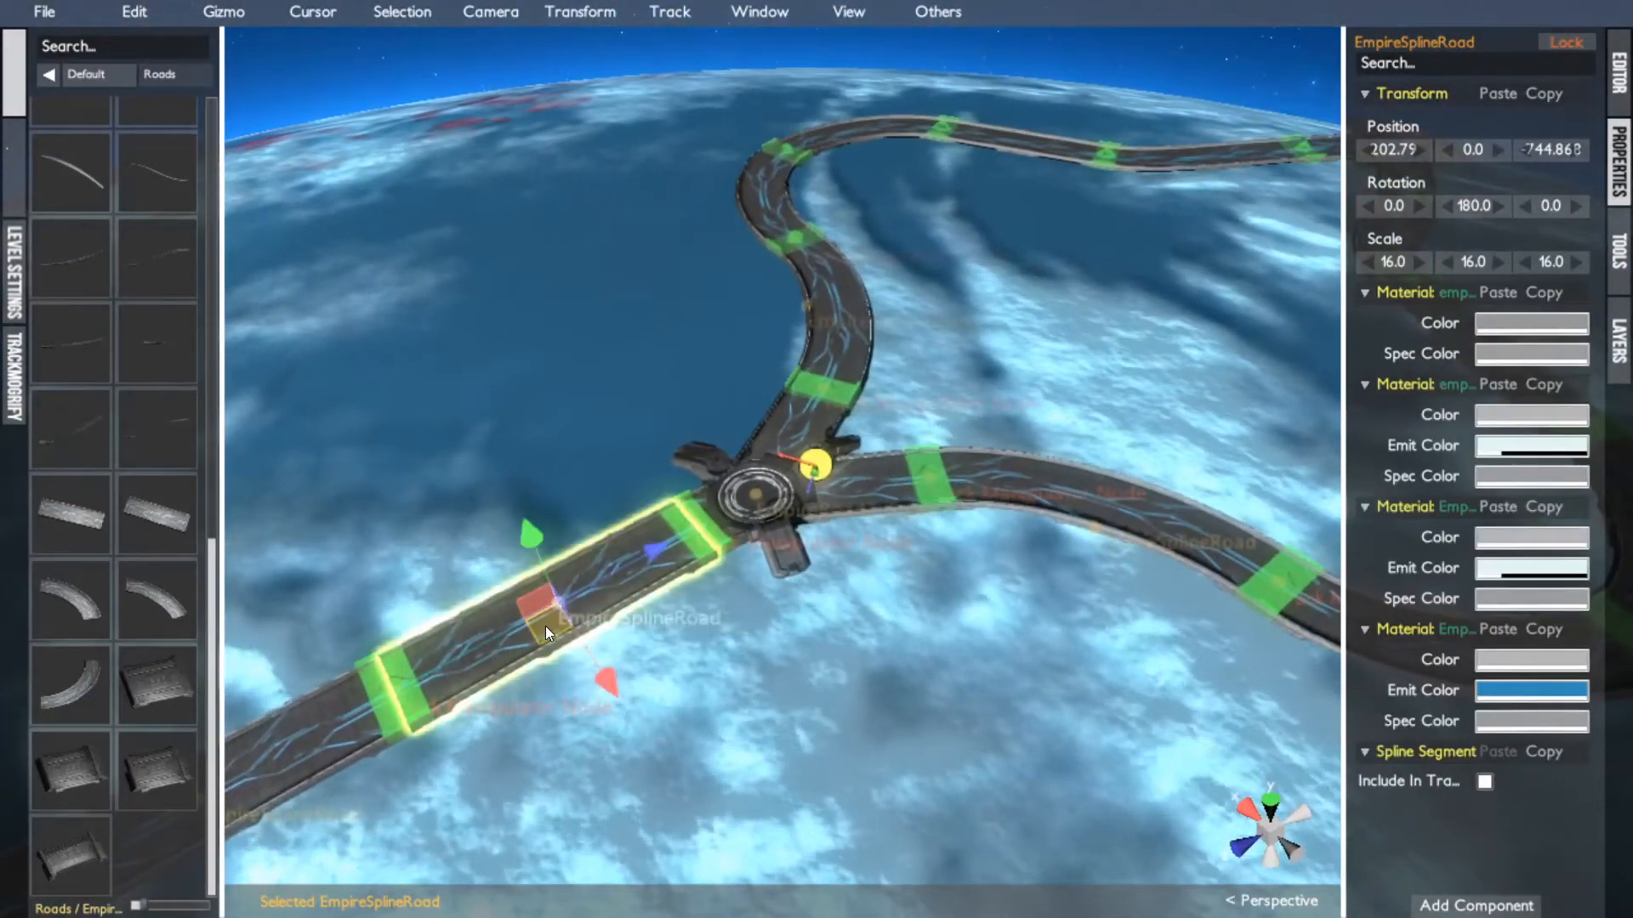
{"action": "key", "text": "ctrl+z"}
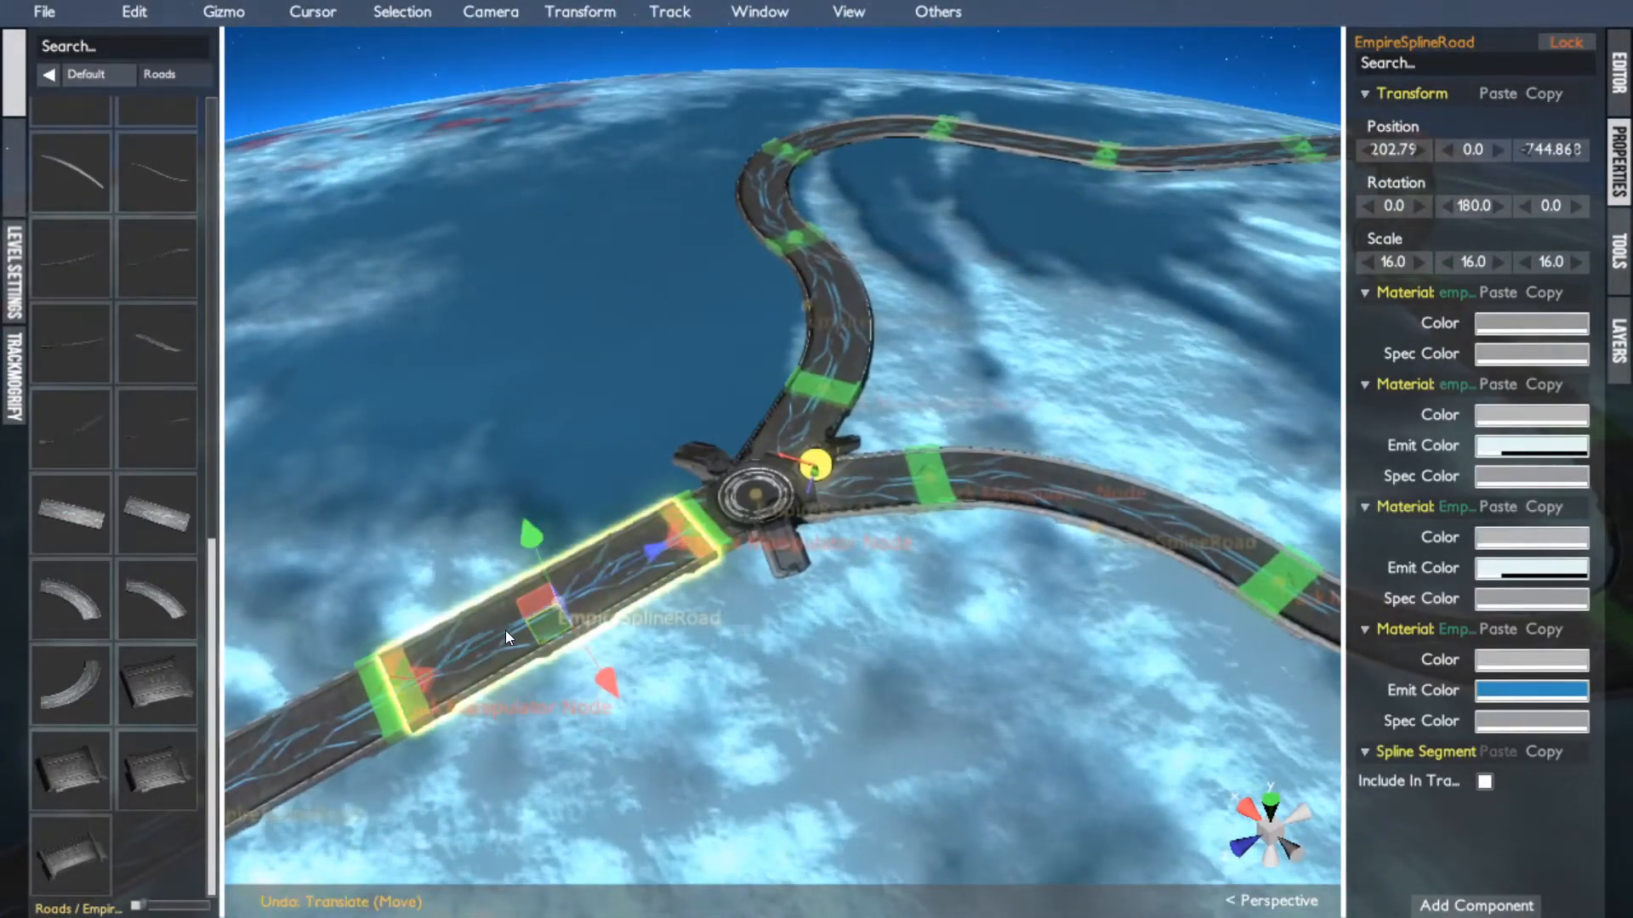
{"action": "left_click_drag", "start_coordinate": [648, 561], "coordinate": [943, 394]}
{"action": "middle_click", "coordinate": [1086, 320]}
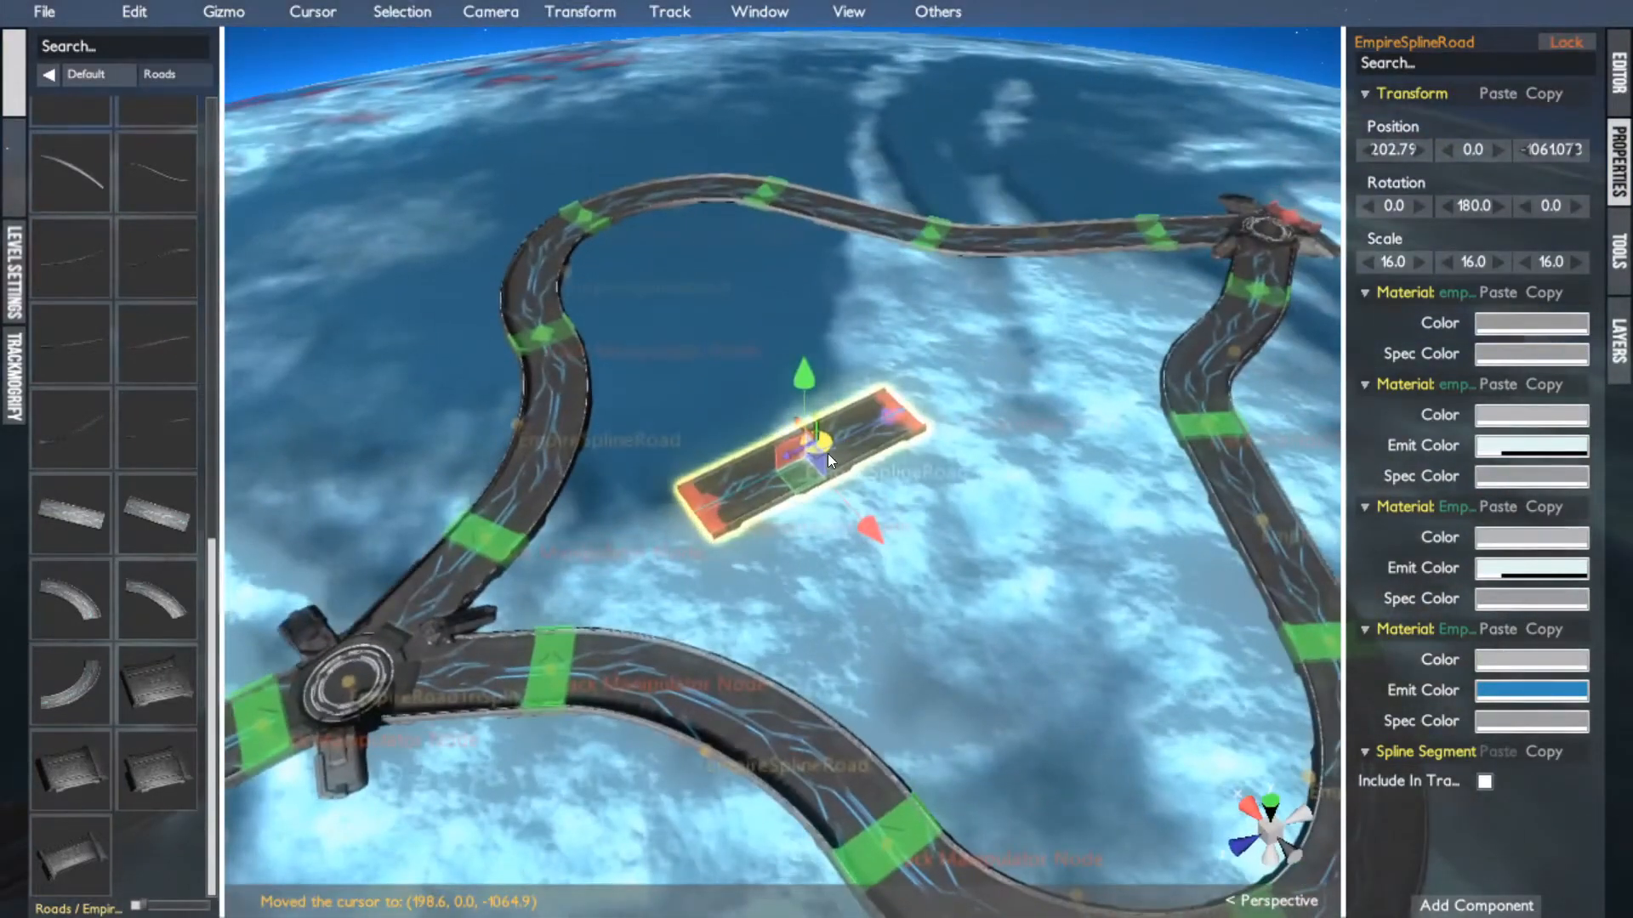
{"action": "left_click", "coordinate": [904, 409]}
{"action": "left_click_drag", "start_coordinate": [818, 449], "coordinate": [995, 410]}
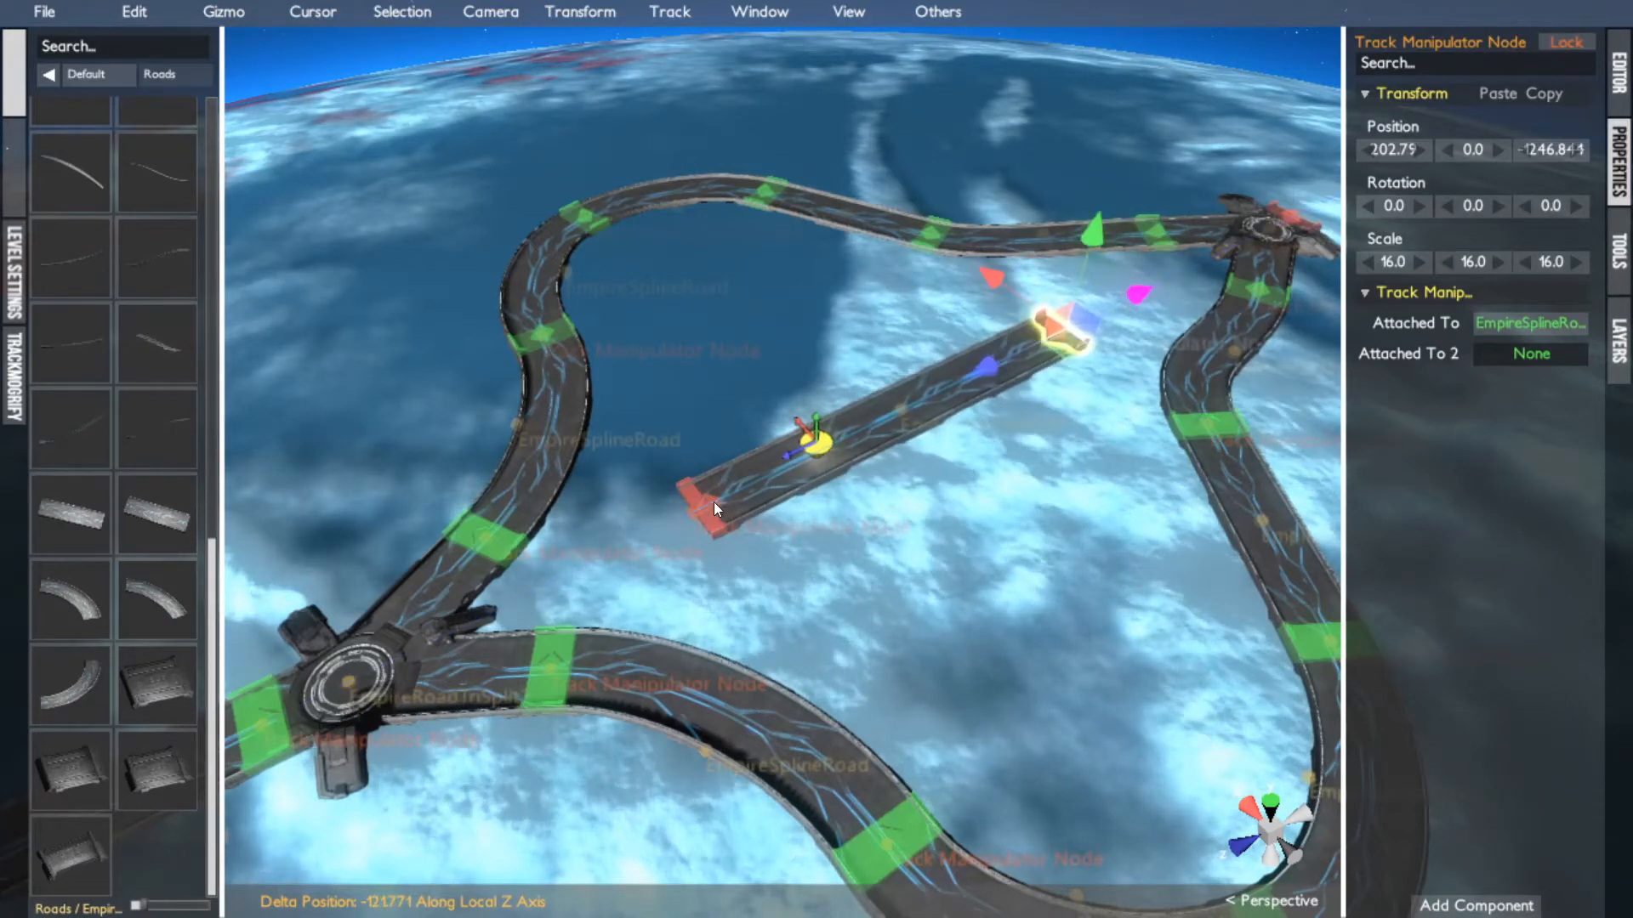
Select the free-standing road's end node nearest the first junction and inspect that open end up close from several angles
{"action": "middle_click", "coordinate": [714, 501]}
{"action": "scroll", "coordinate": [716, 500], "scroll_direction": "up", "scroll_amount": 3}
{"action": "left_click_drag", "start_coordinate": [716, 500], "coordinate": [861, 422], "text": "alt"}
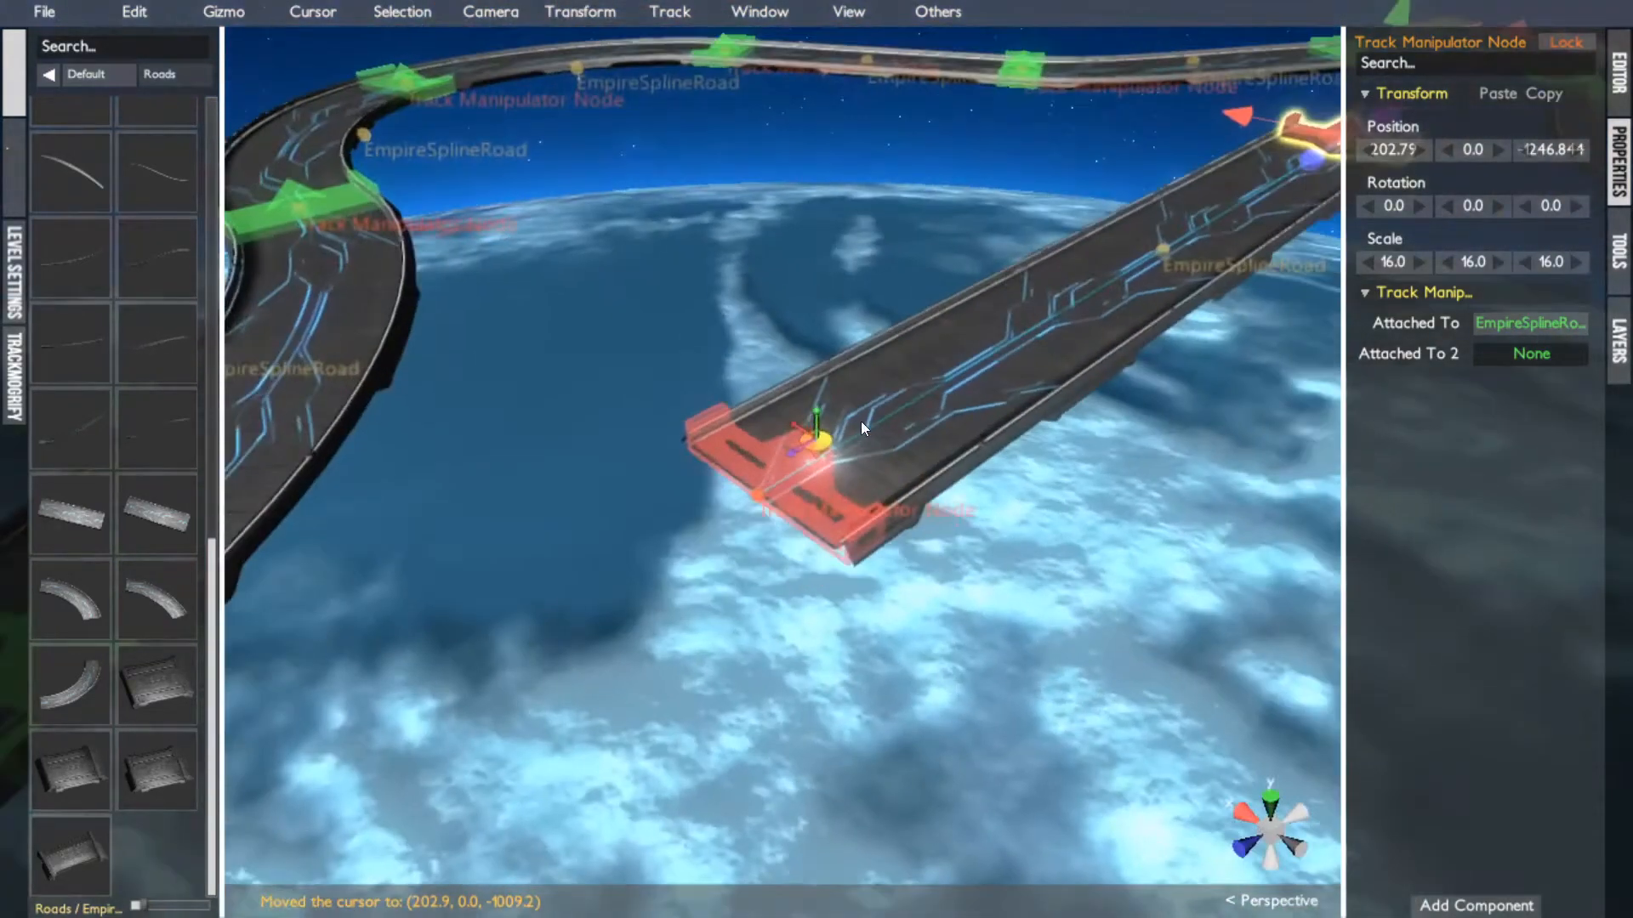
{"action": "left_click", "coordinate": [777, 505]}
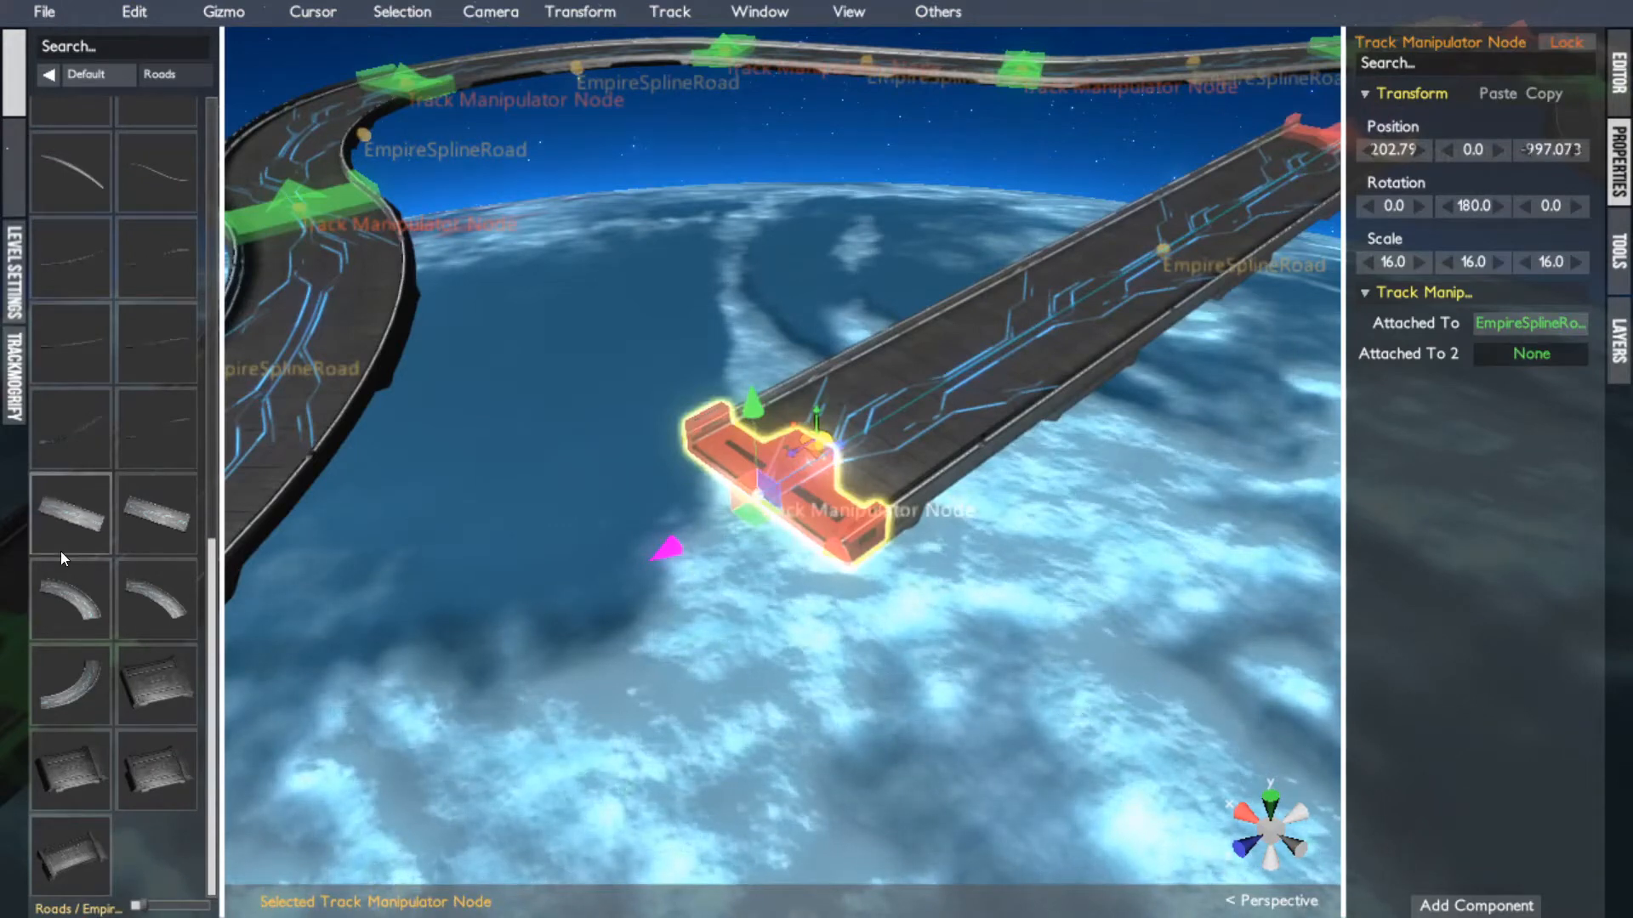
{"action": "scroll", "coordinate": [103, 474], "scroll_direction": "up", "scroll_amount": 10}
{"action": "mouse_move", "coordinate": [104, 474]}
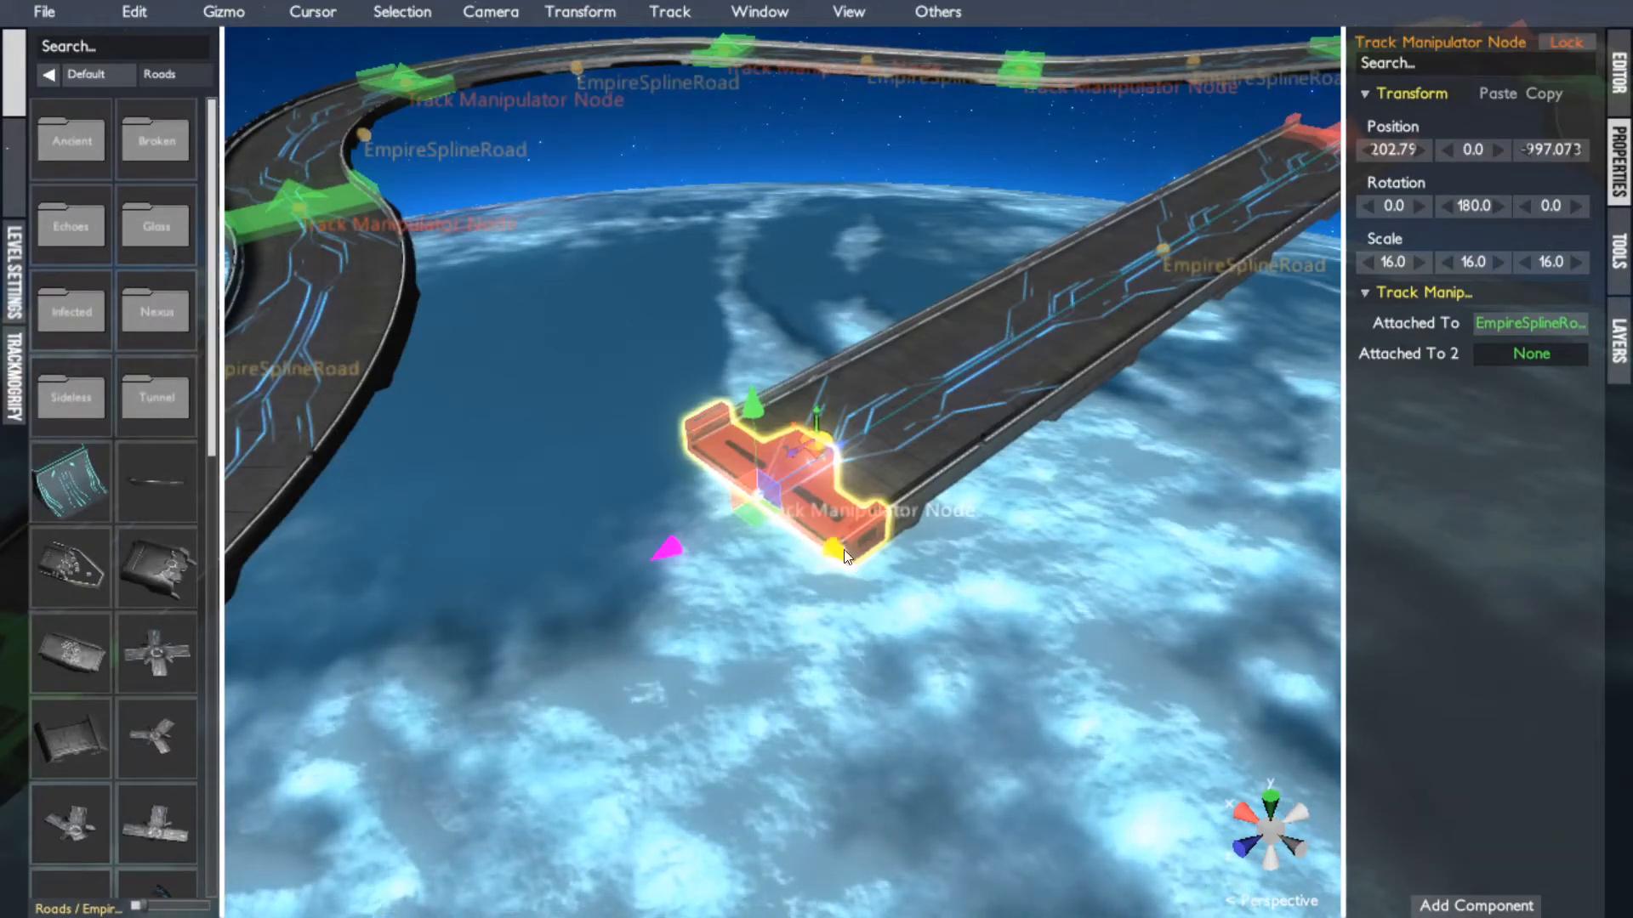
{"action": "double_click", "coordinate": [825, 483]}
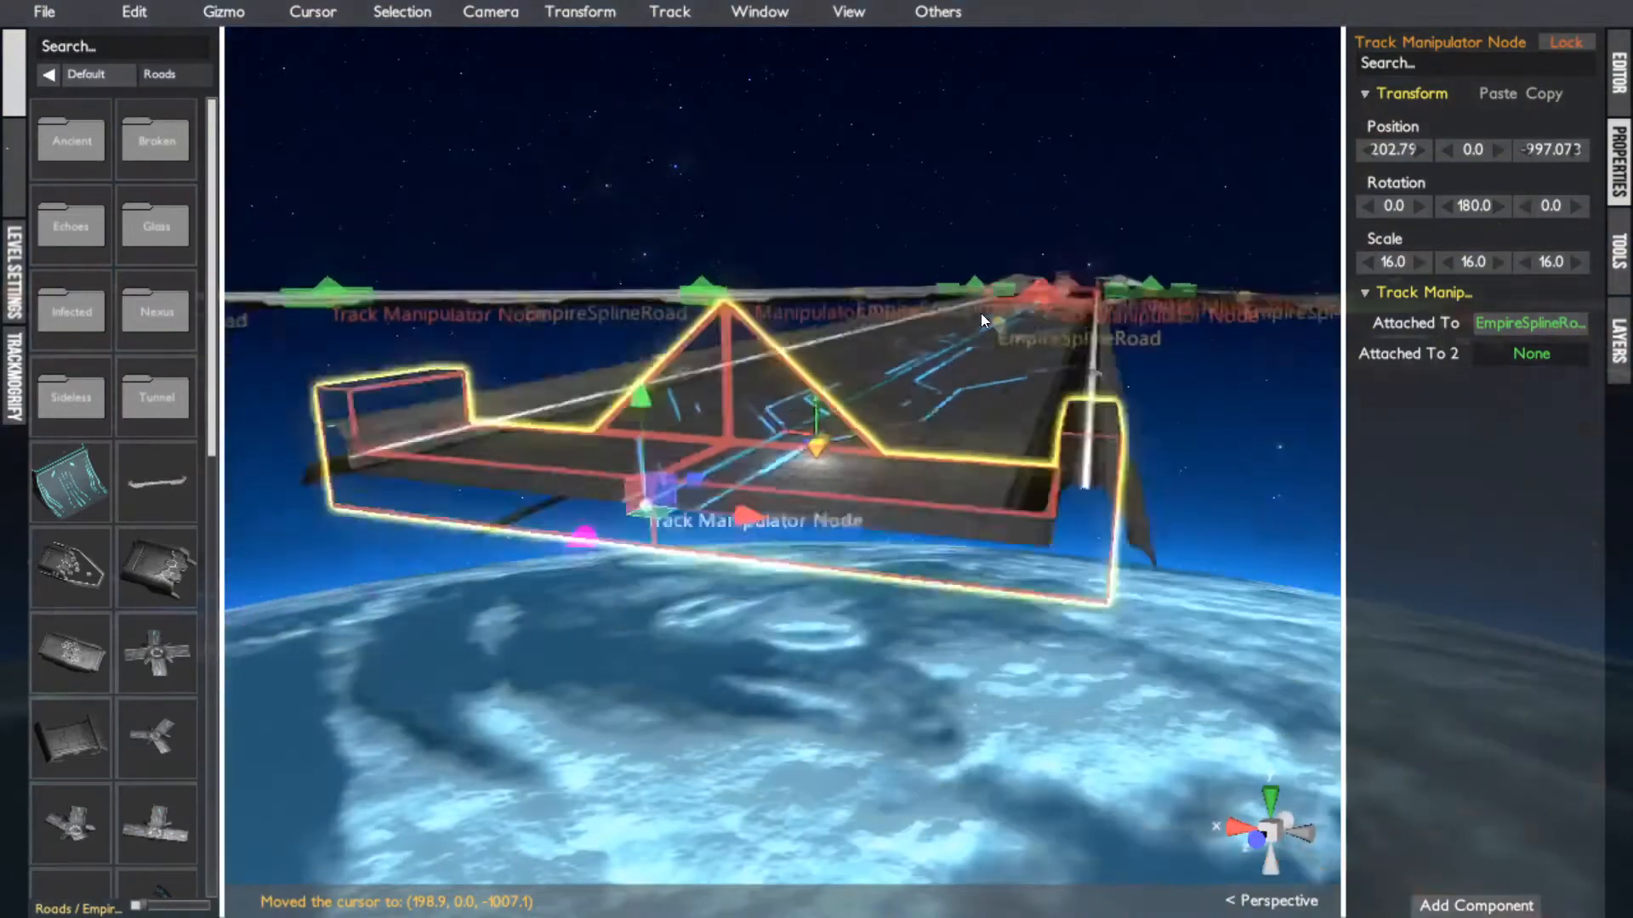
{"action": "scroll", "coordinate": [982, 313], "scroll_direction": "down", "scroll_amount": 3}
{"action": "left_click_drag", "start_coordinate": [982, 315], "coordinate": [890, 382], "text": "alt"}
{"action": "scroll", "coordinate": [1036, 273], "scroll_direction": "up", "scroll_amount": 3}
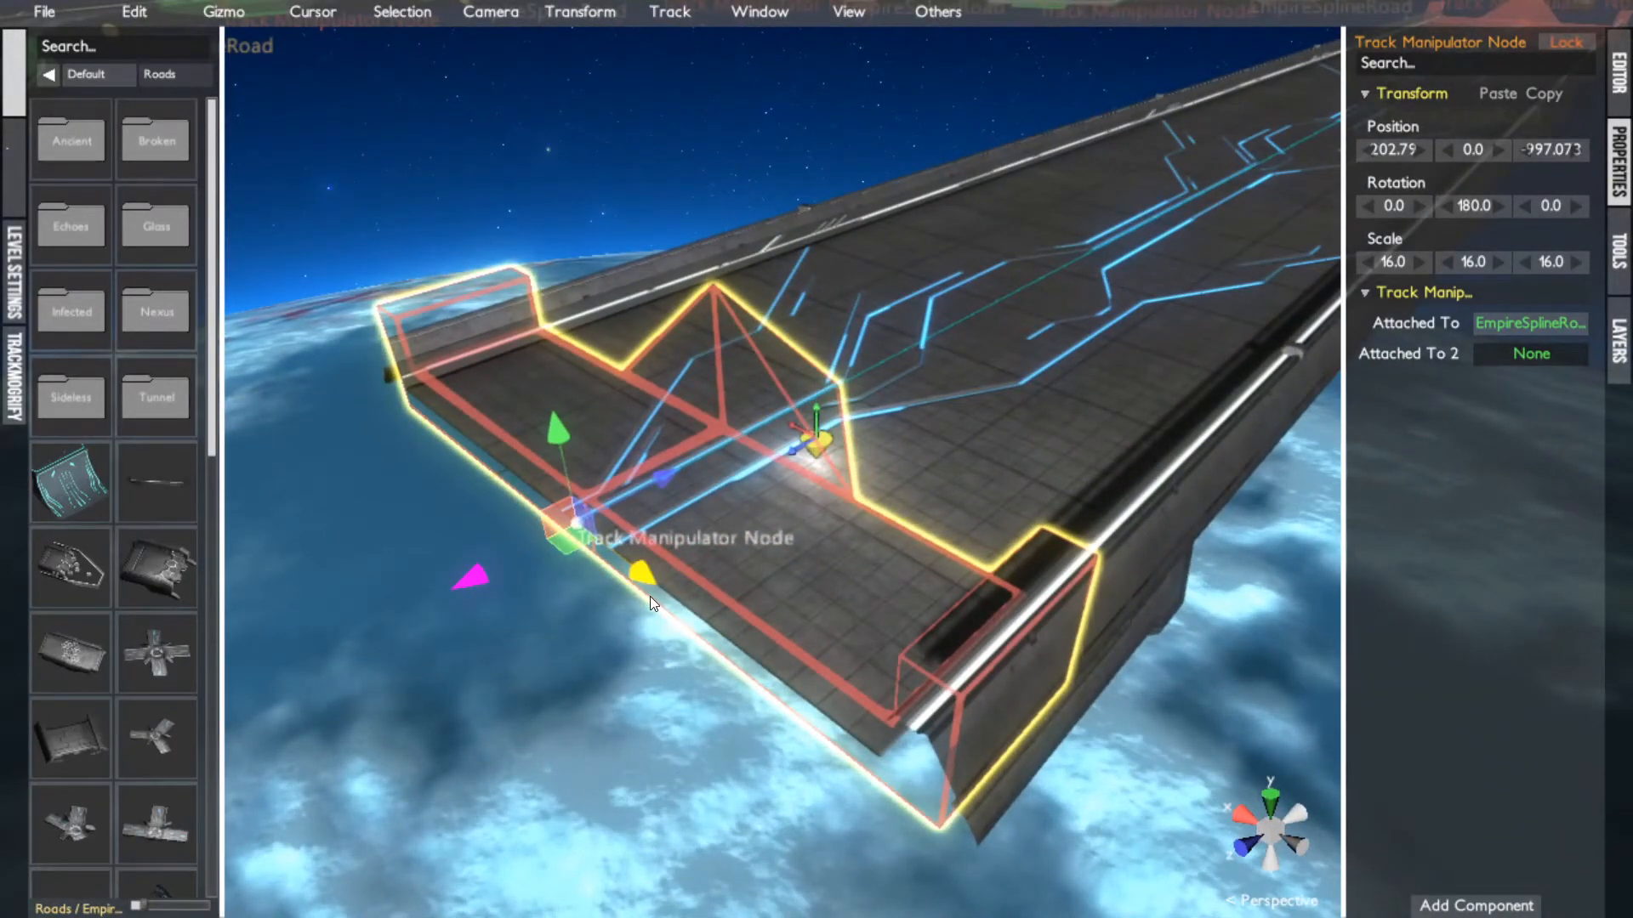
{"action": "left_click_drag", "start_coordinate": [649, 596], "coordinate": [771, 493], "text": "alt"}
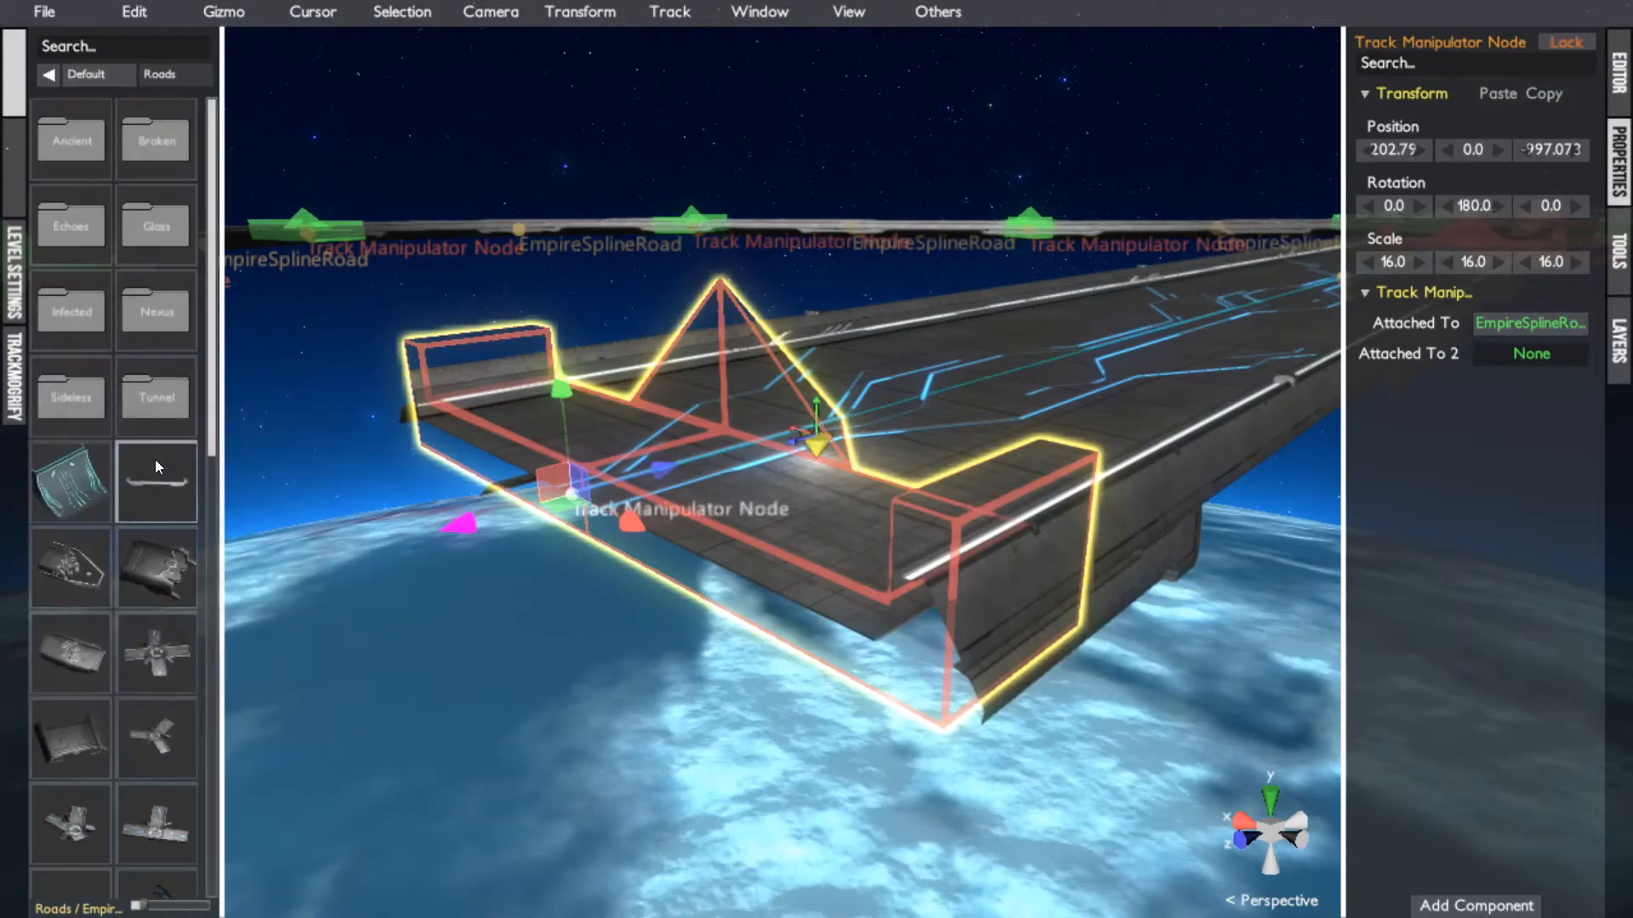
Try an EmpireRoadEnd002 piece on the selected end node of the free-standing road, then delete it
{"action": "left_click", "coordinate": [166, 558]}
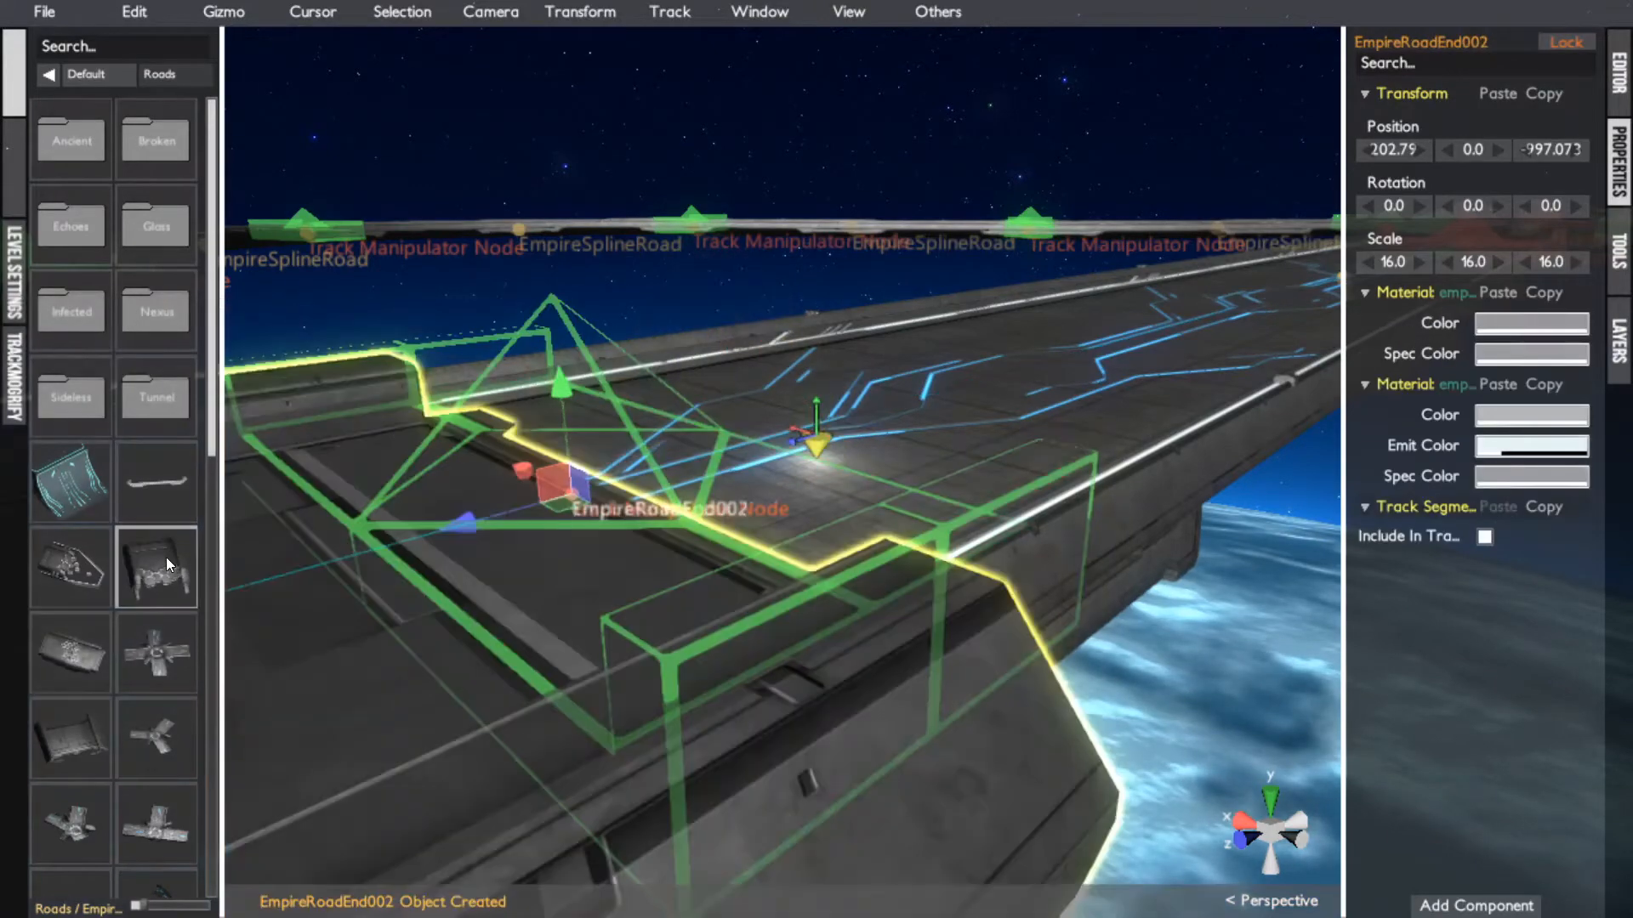
{"action": "left_click", "coordinate": [1152, 381]}
{"action": "scroll", "coordinate": [1151, 382], "scroll_direction": "down", "scroll_amount": 5}
{"action": "left_click_drag", "start_coordinate": [1152, 384], "coordinate": [985, 408], "text": "alt"}
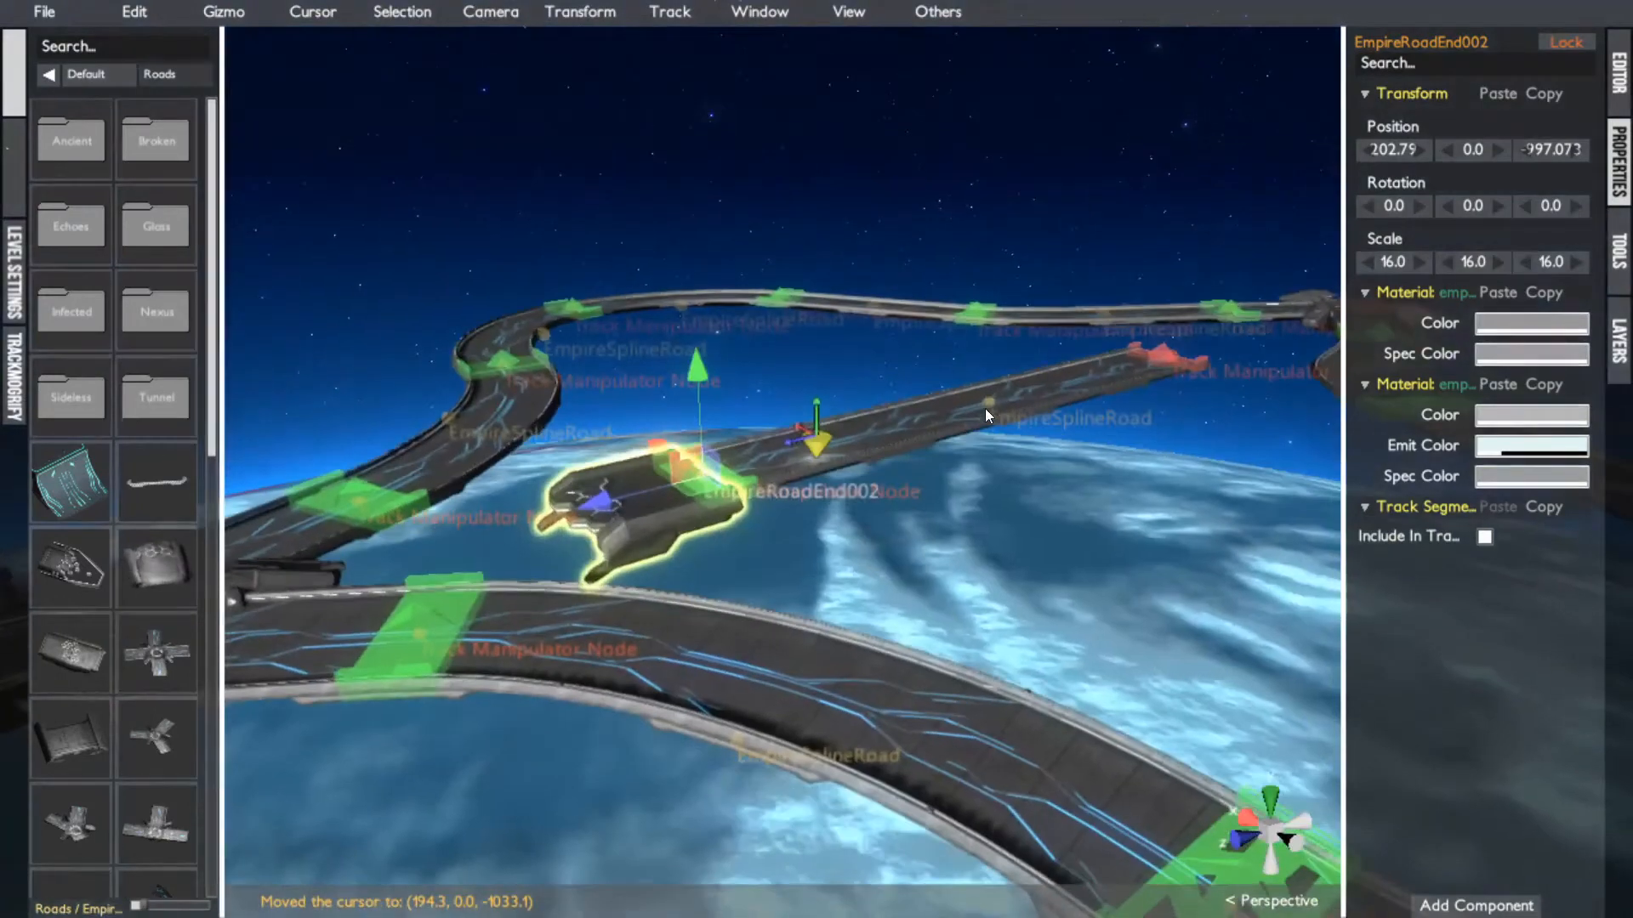
{"action": "key", "text": "Delete"}
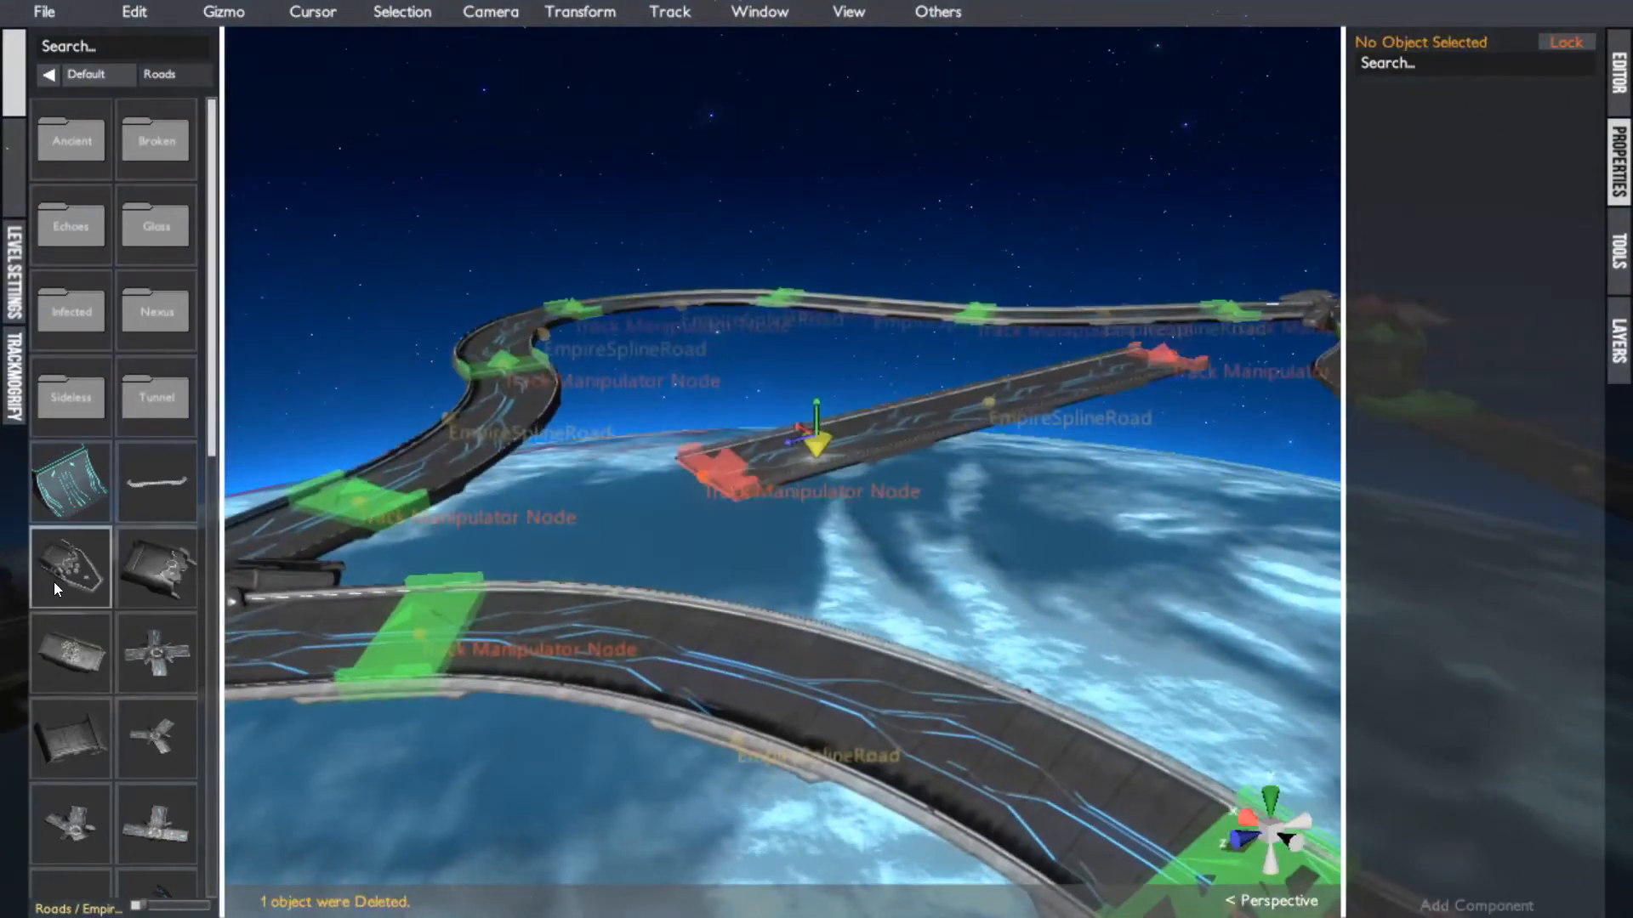
Attach an EmpireRoadEnd piece to the free-standing road's end node nearest the first junction
{"action": "left_click", "coordinate": [55, 582]}
{"action": "key", "text": "ctrl+z"}
{"action": "left_click", "coordinate": [693, 475]}
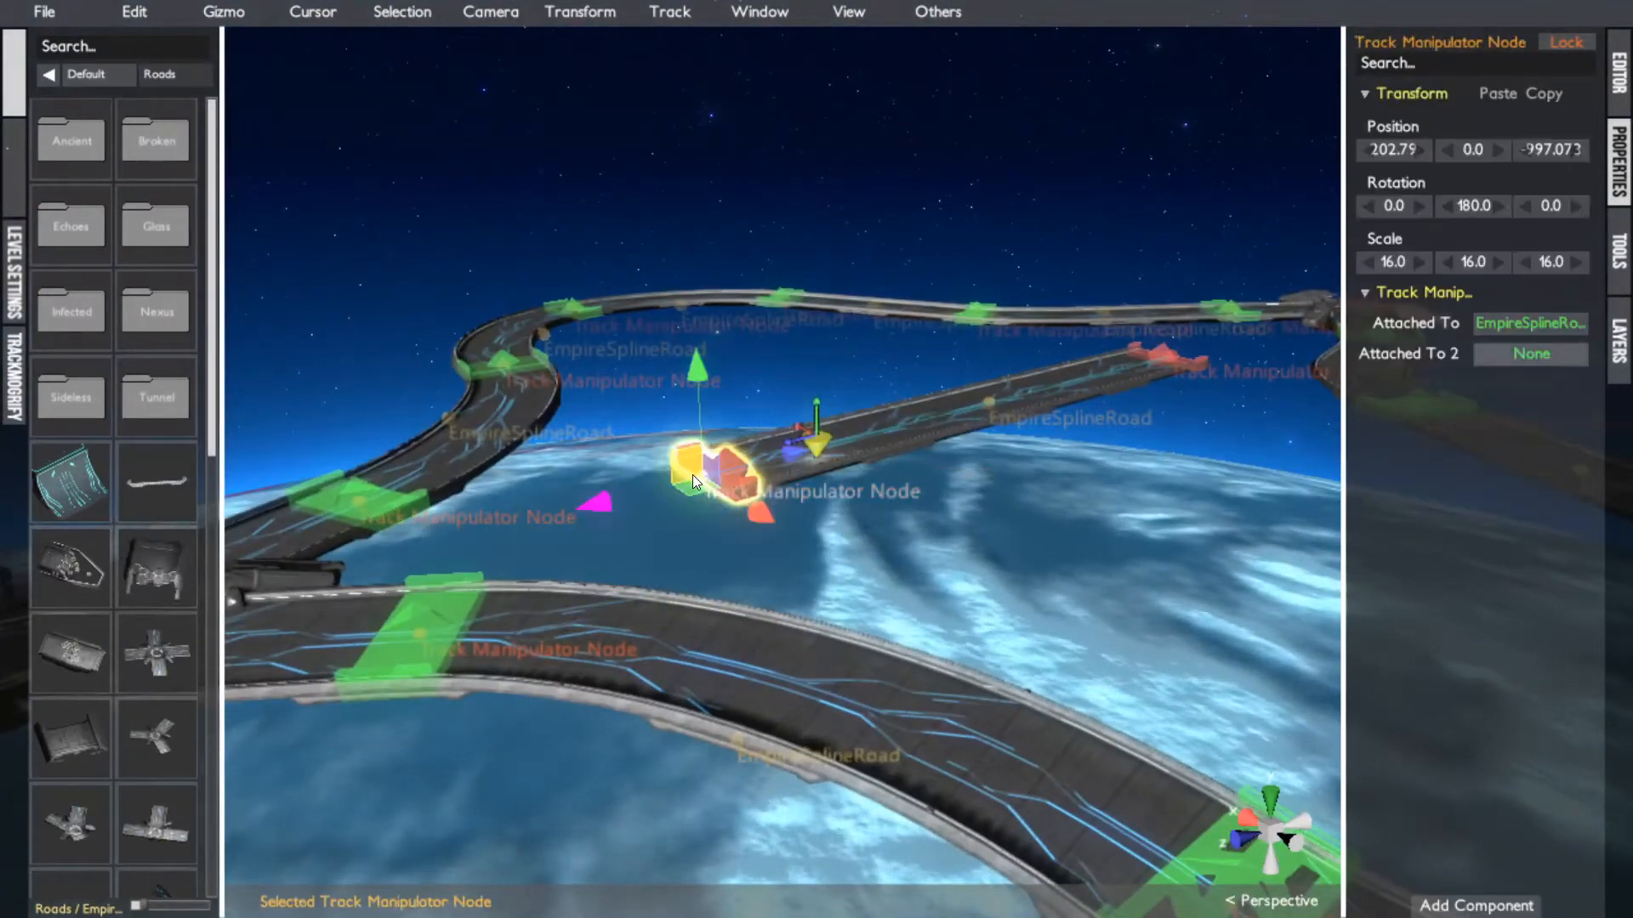
{"action": "left_click", "coordinate": [75, 573]}
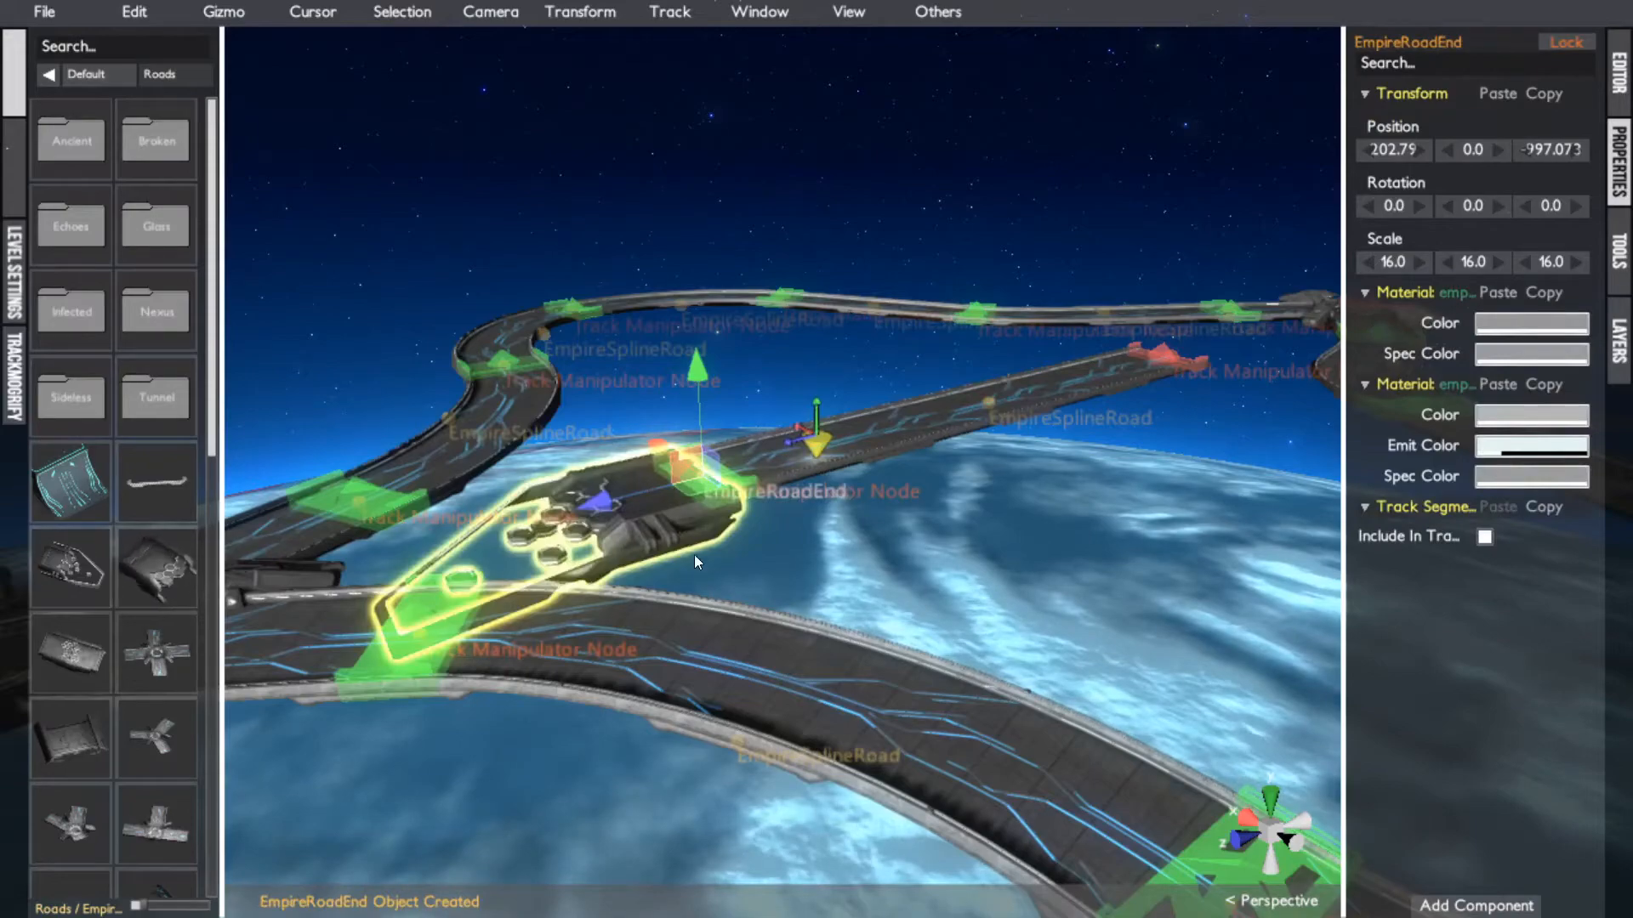
Attach an EmpireRoadEnd piece to the remaining open end node of the free-standing road, facing the second tri-split junction
{"action": "left_click", "coordinate": [632, 497]}
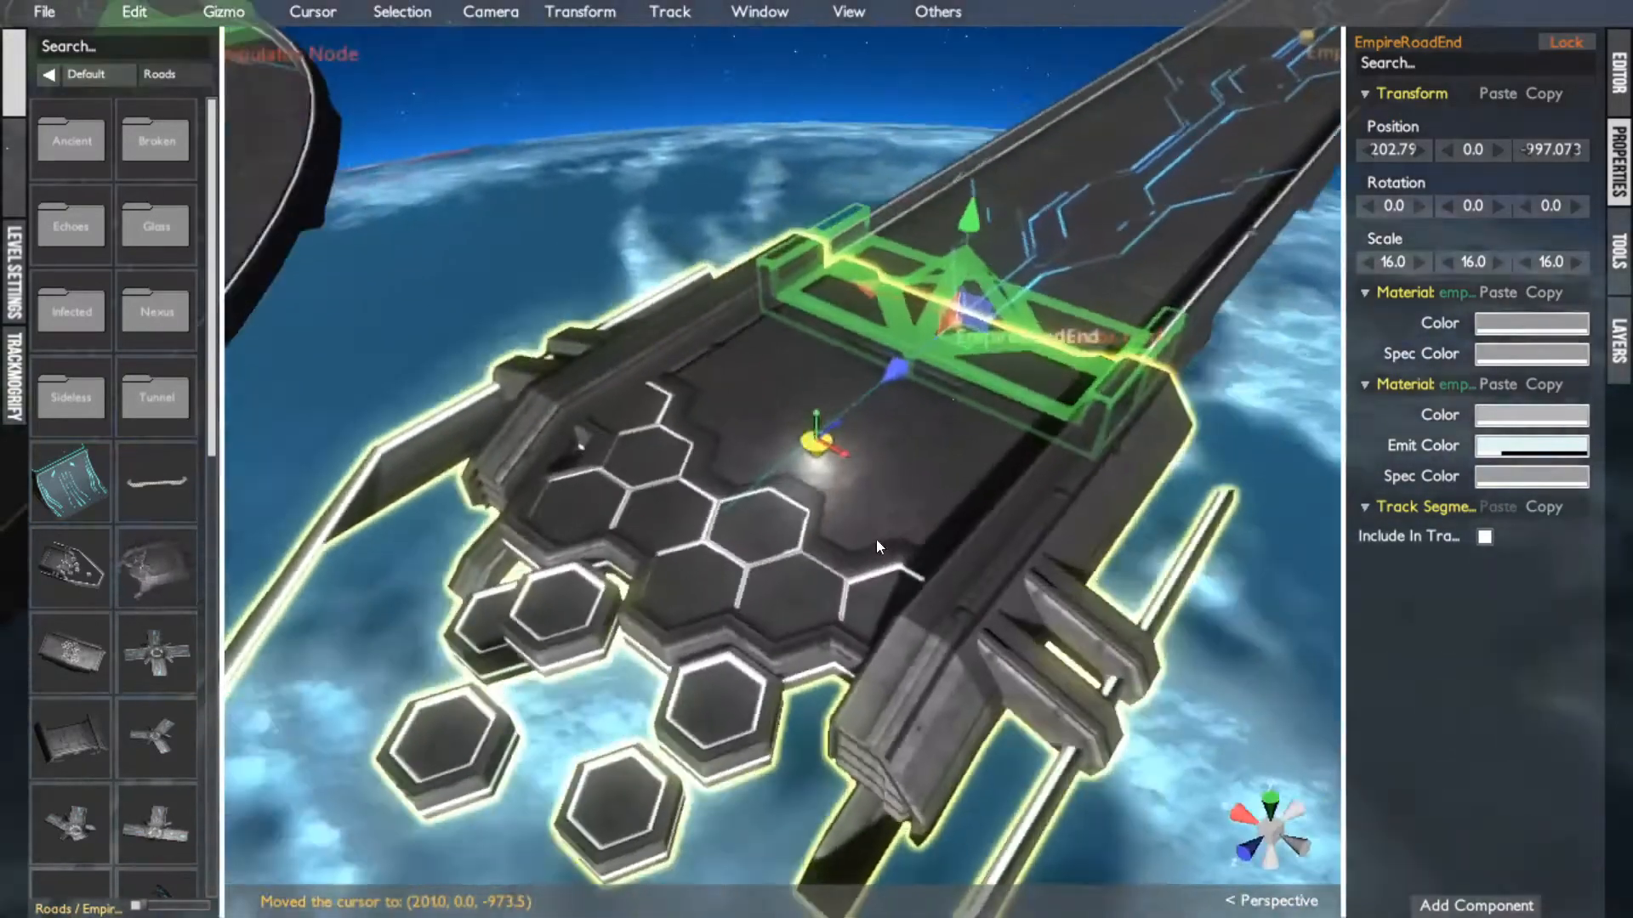
{"action": "left_click", "coordinate": [1253, 60]}
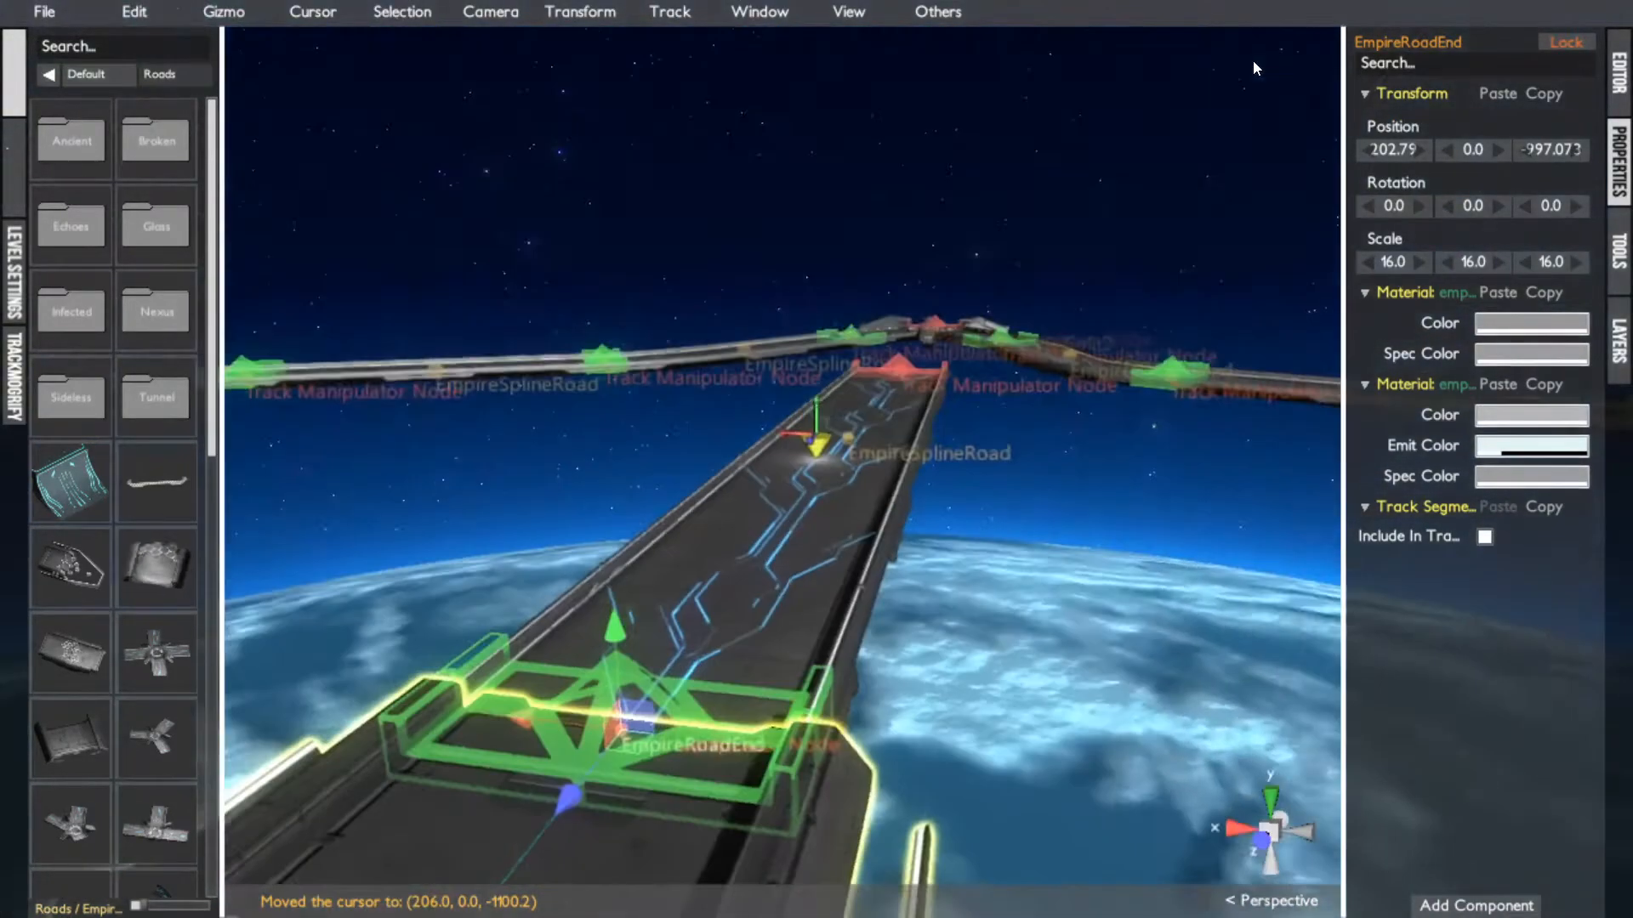
{"action": "left_click", "coordinate": [1121, 252]}
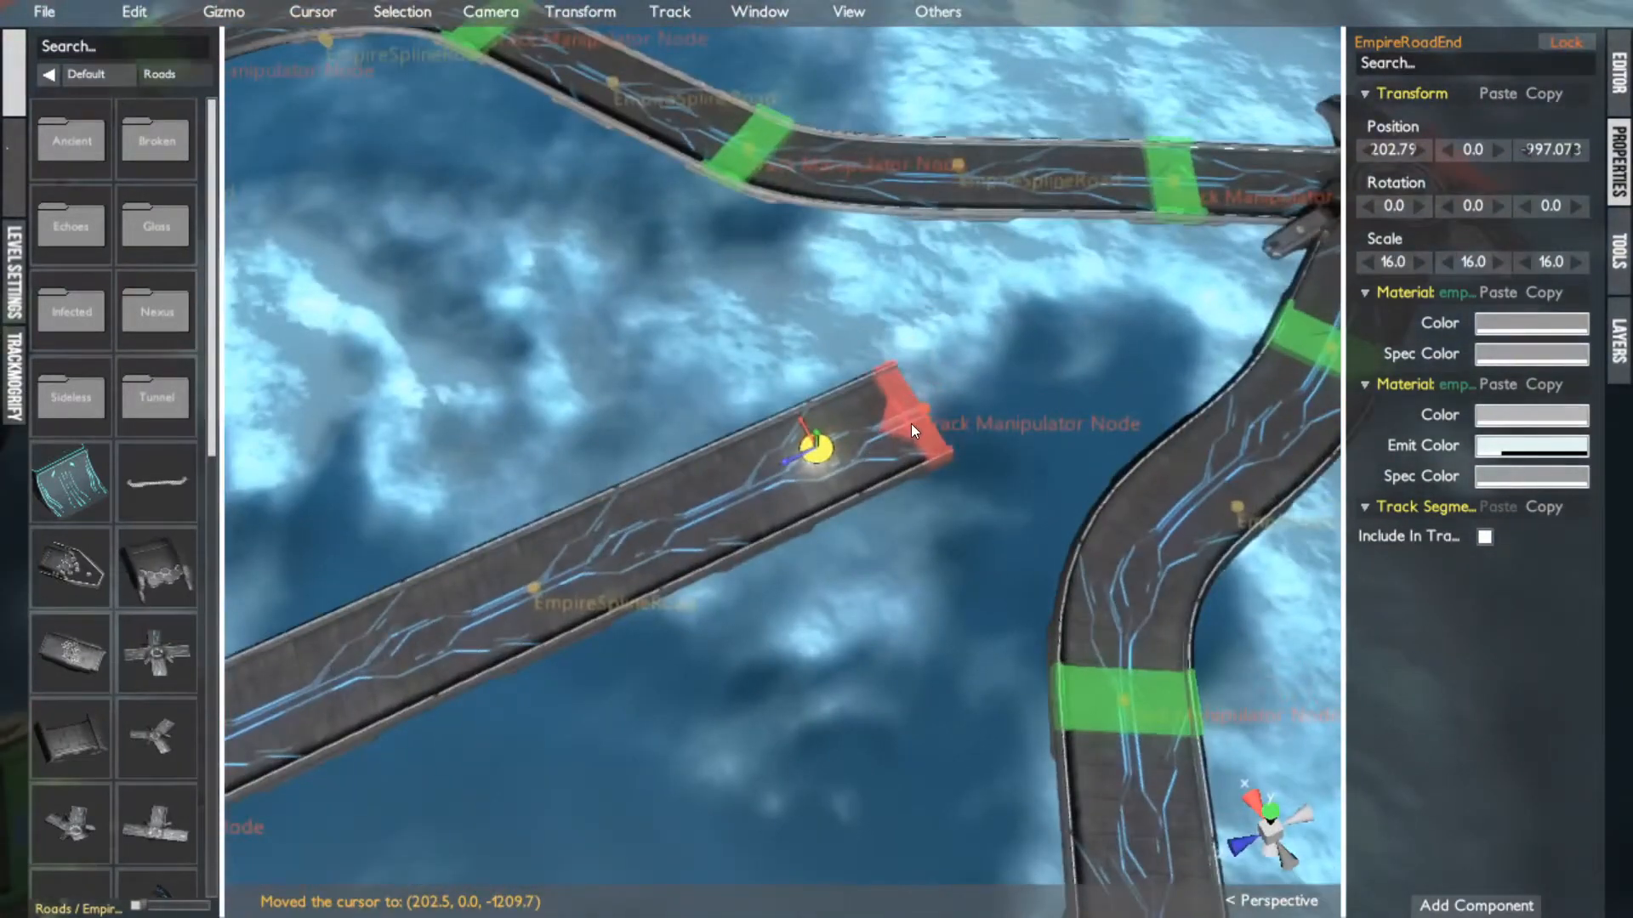
{"action": "left_click", "coordinate": [915, 420]}
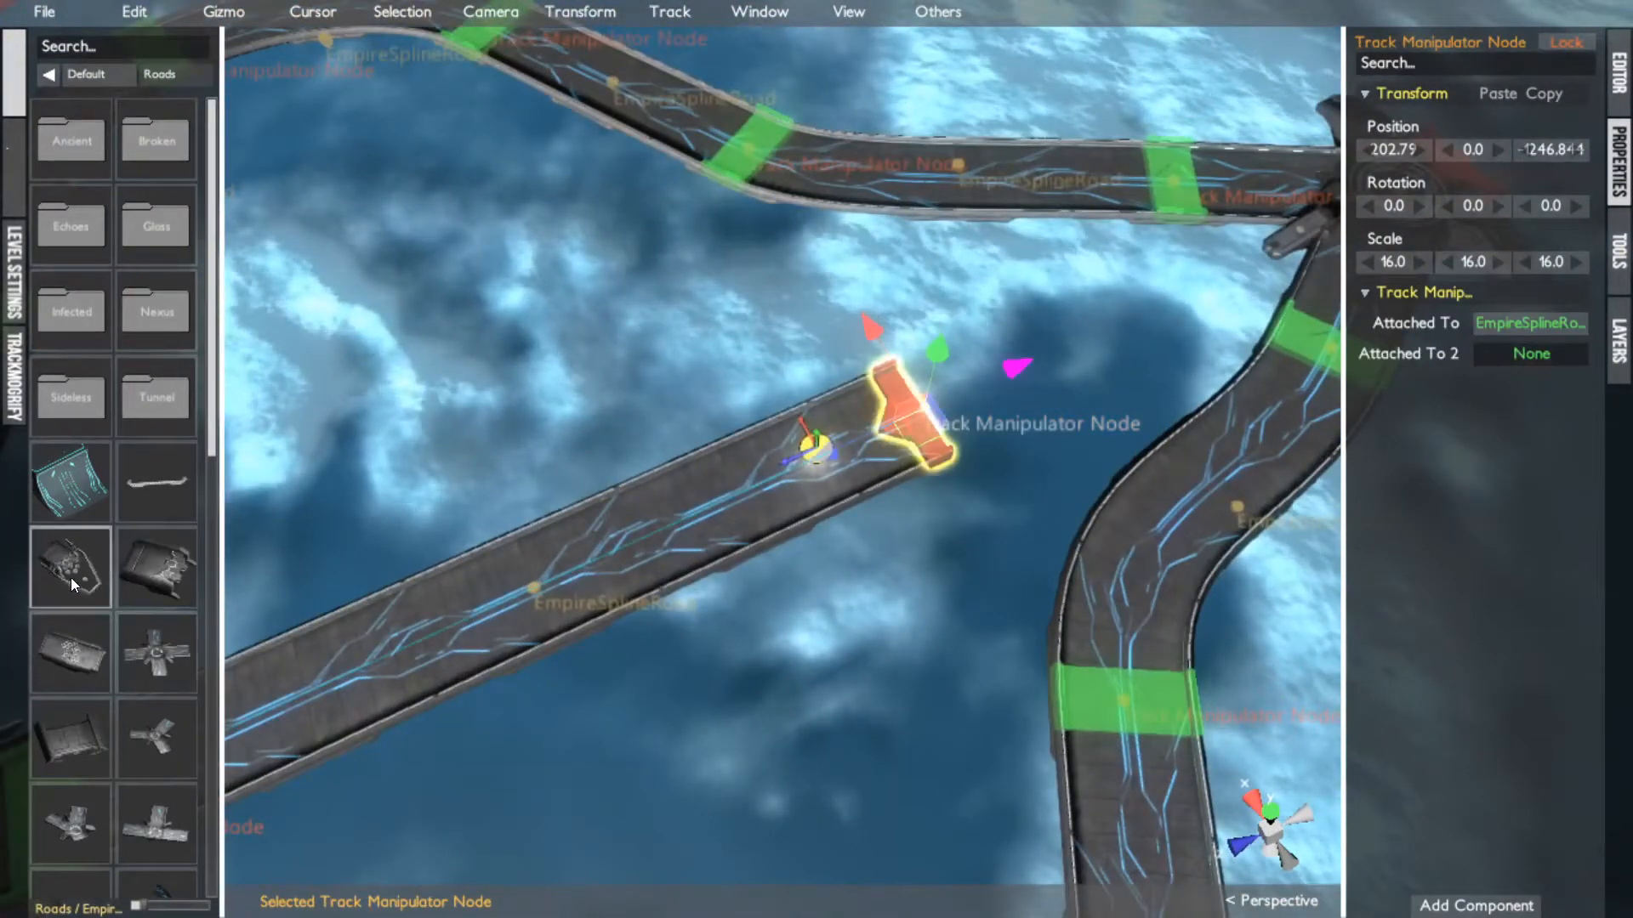
{"action": "mouse_move", "coordinate": [70, 579]}
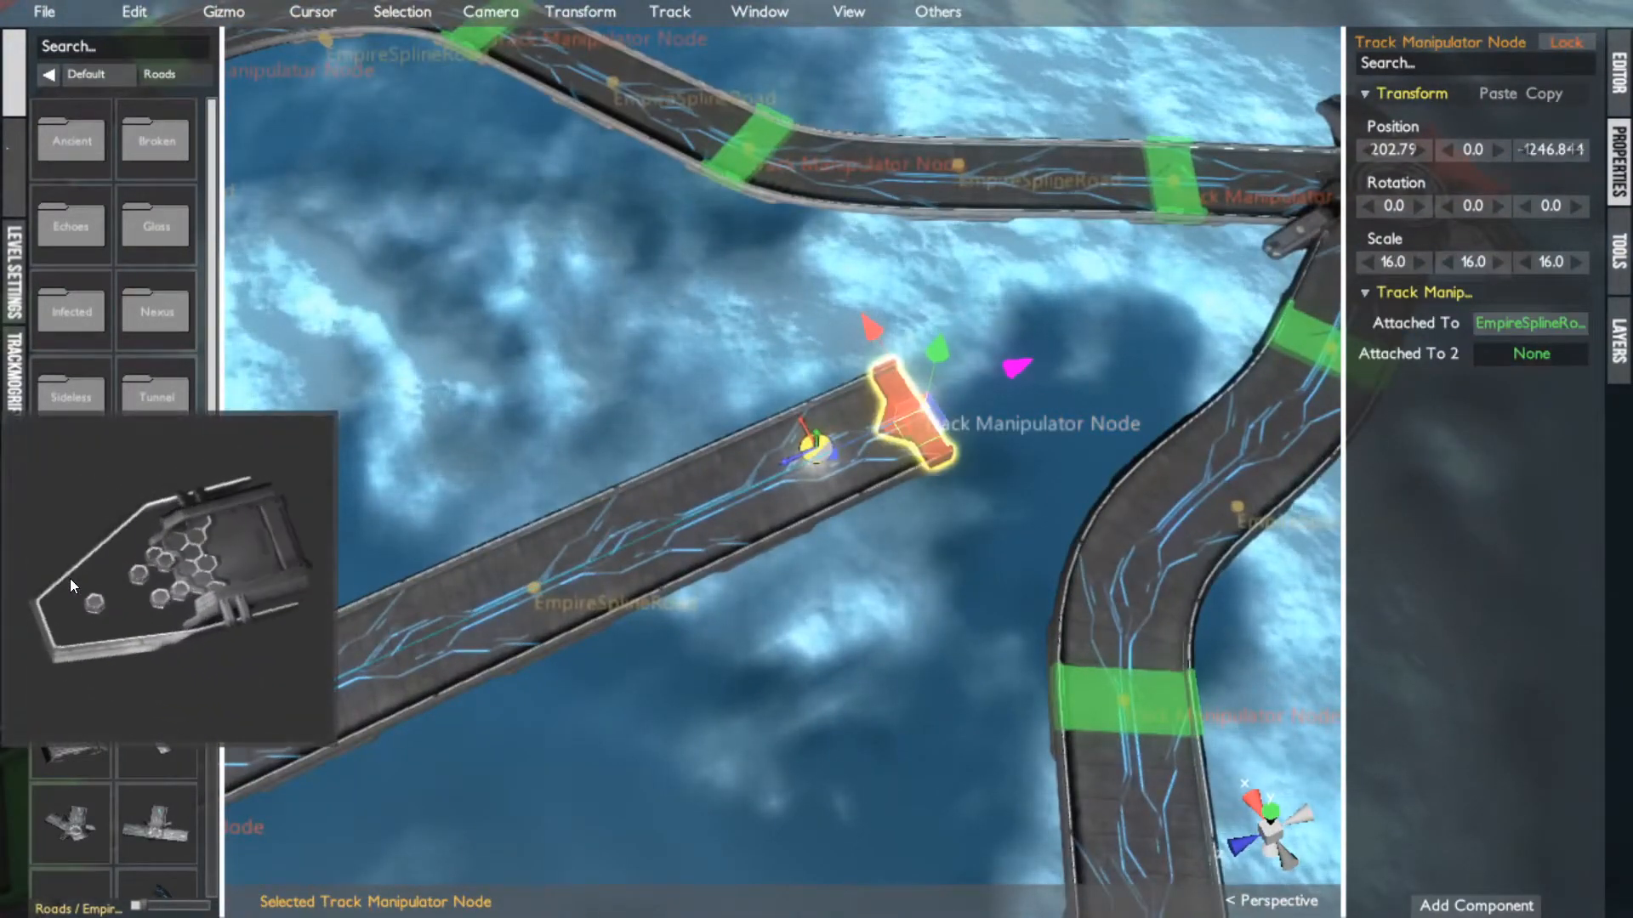
{"action": "left_click", "coordinate": [70, 578]}
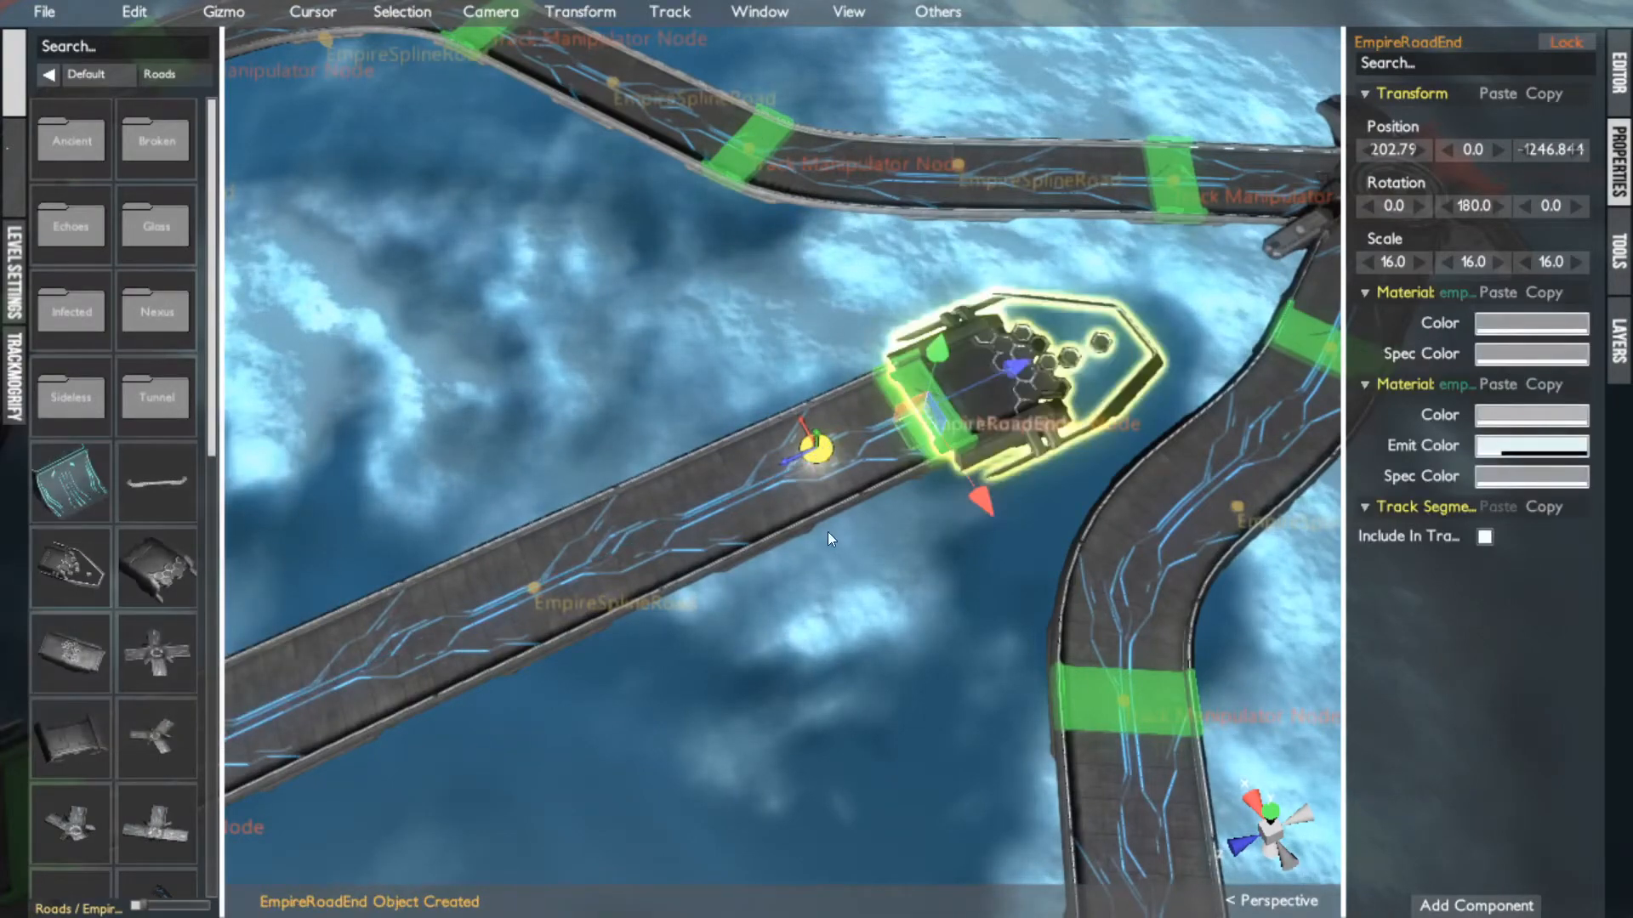
Inspect the capped free-standing road along its length, test-drive the track, and return to the level editor
{"action": "left_click", "coordinate": [819, 440]}
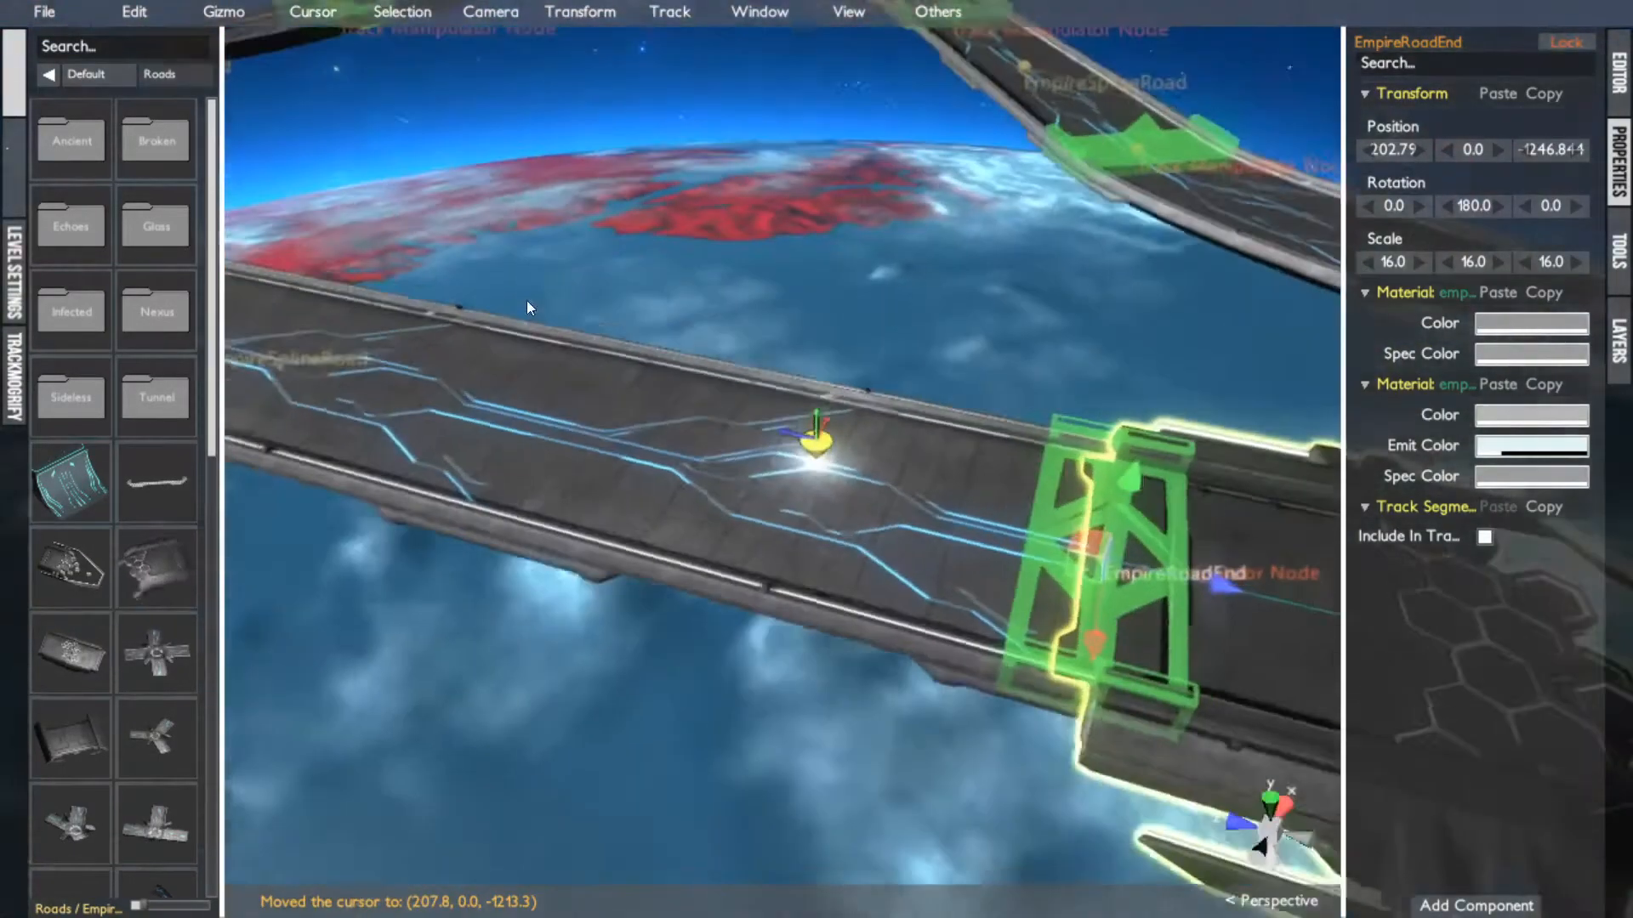
{"action": "middle_click_drag", "start_coordinate": [527, 300], "coordinate": [832, 418]}
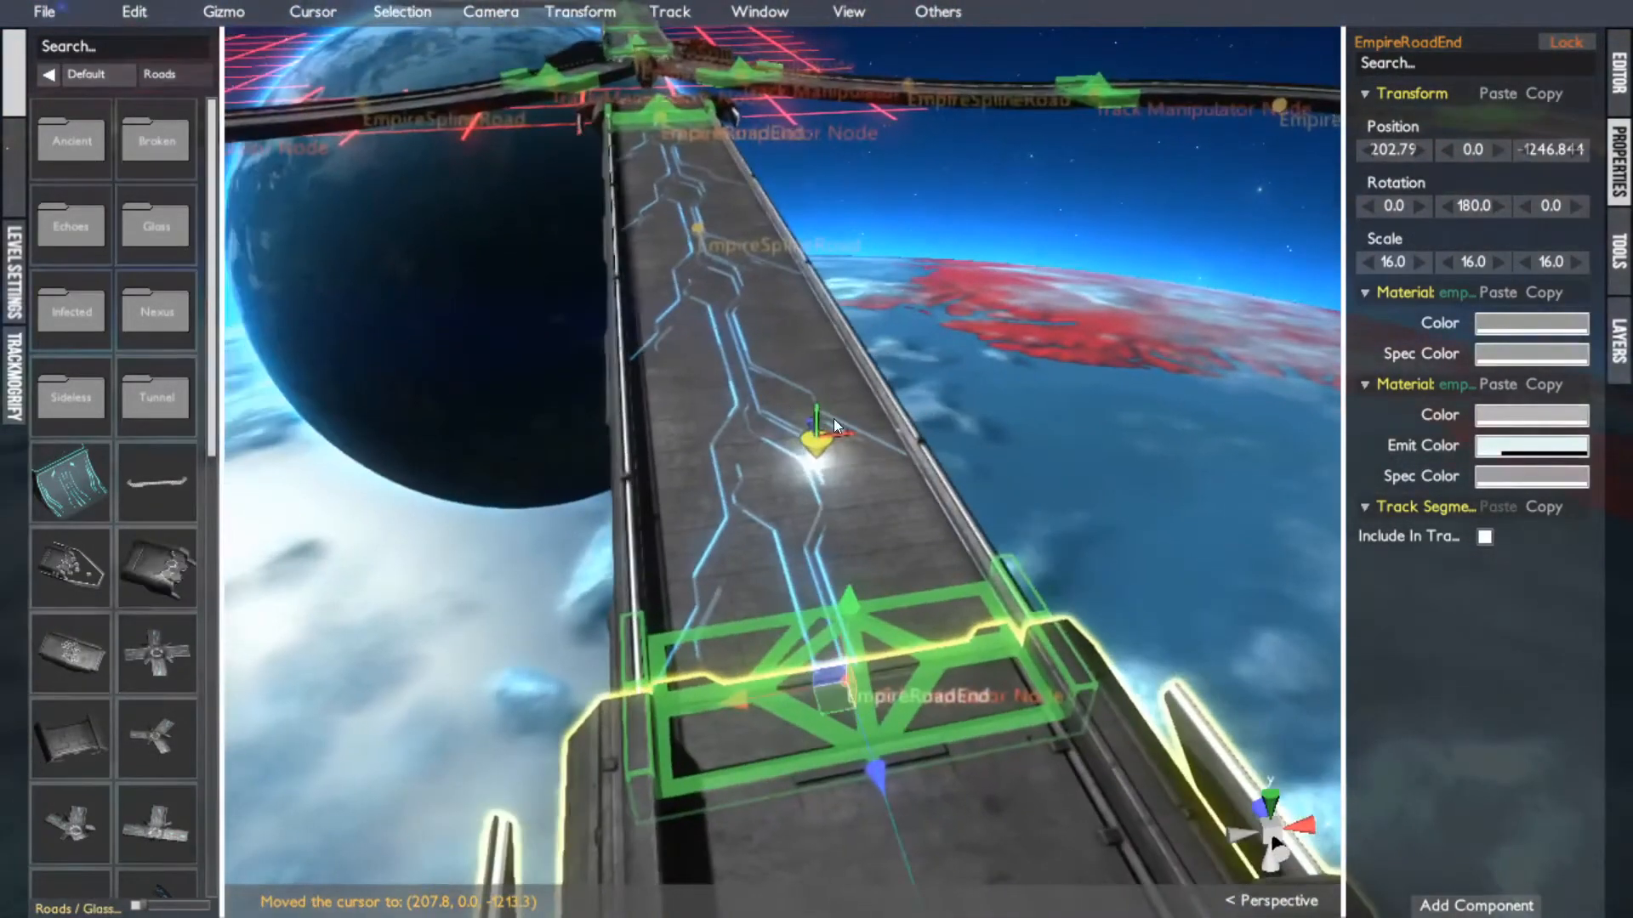
{"action": "left_click", "coordinate": [685, 63]}
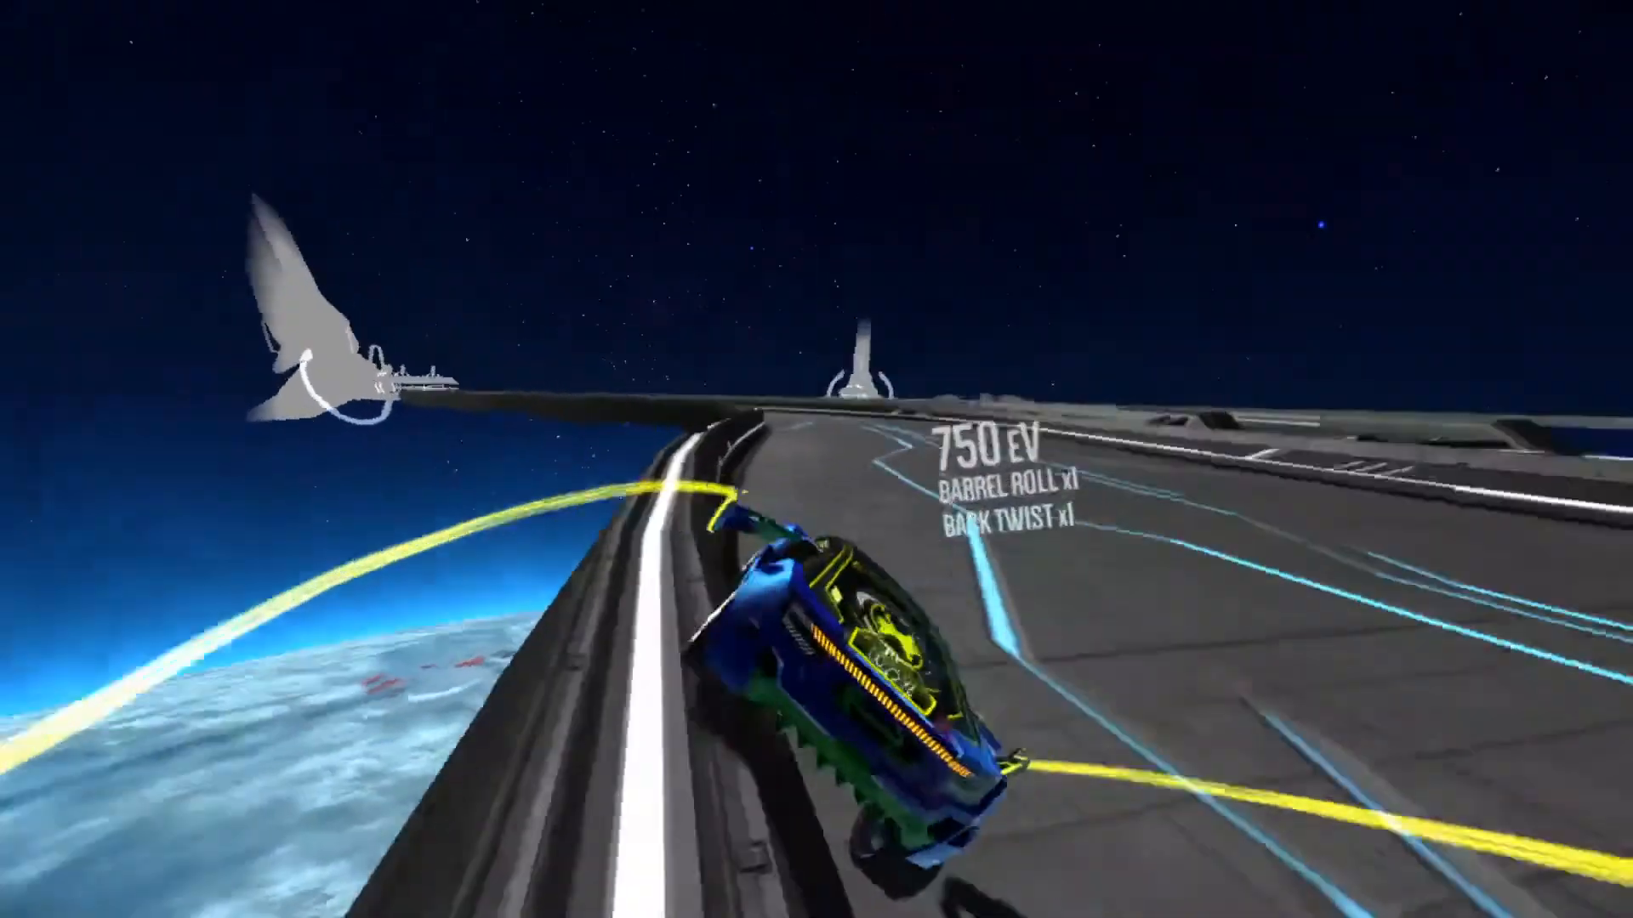
{"action": "key", "text": "Tab"}
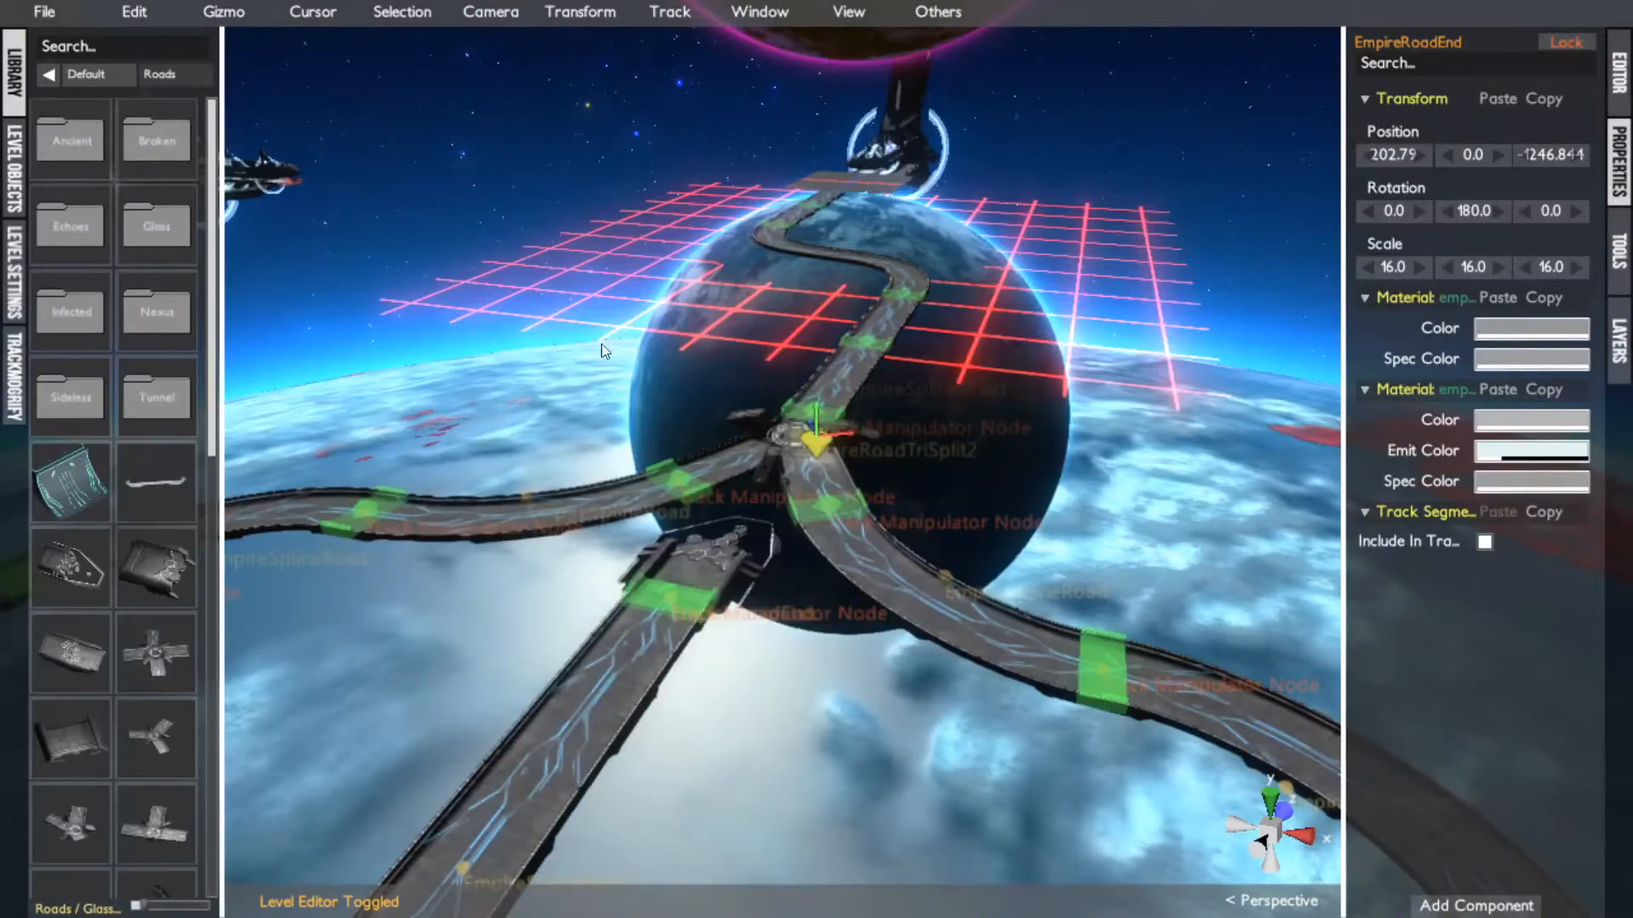
Attach a straight EmpireSplineRoad piece to the open outgoing node of the second tri-split junction
{"action": "scroll", "coordinate": [601, 343], "scroll_direction": "down", "scroll_amount": 6}
{"action": "left_click_drag", "start_coordinate": [715, 459], "coordinate": [917, 516], "text": "alt"}
{"action": "middle_click", "coordinate": [857, 592]}
{"action": "scroll", "coordinate": [855, 600], "scroll_direction": "up", "scroll_amount": 5}
{"action": "left_click", "coordinate": [867, 463]}
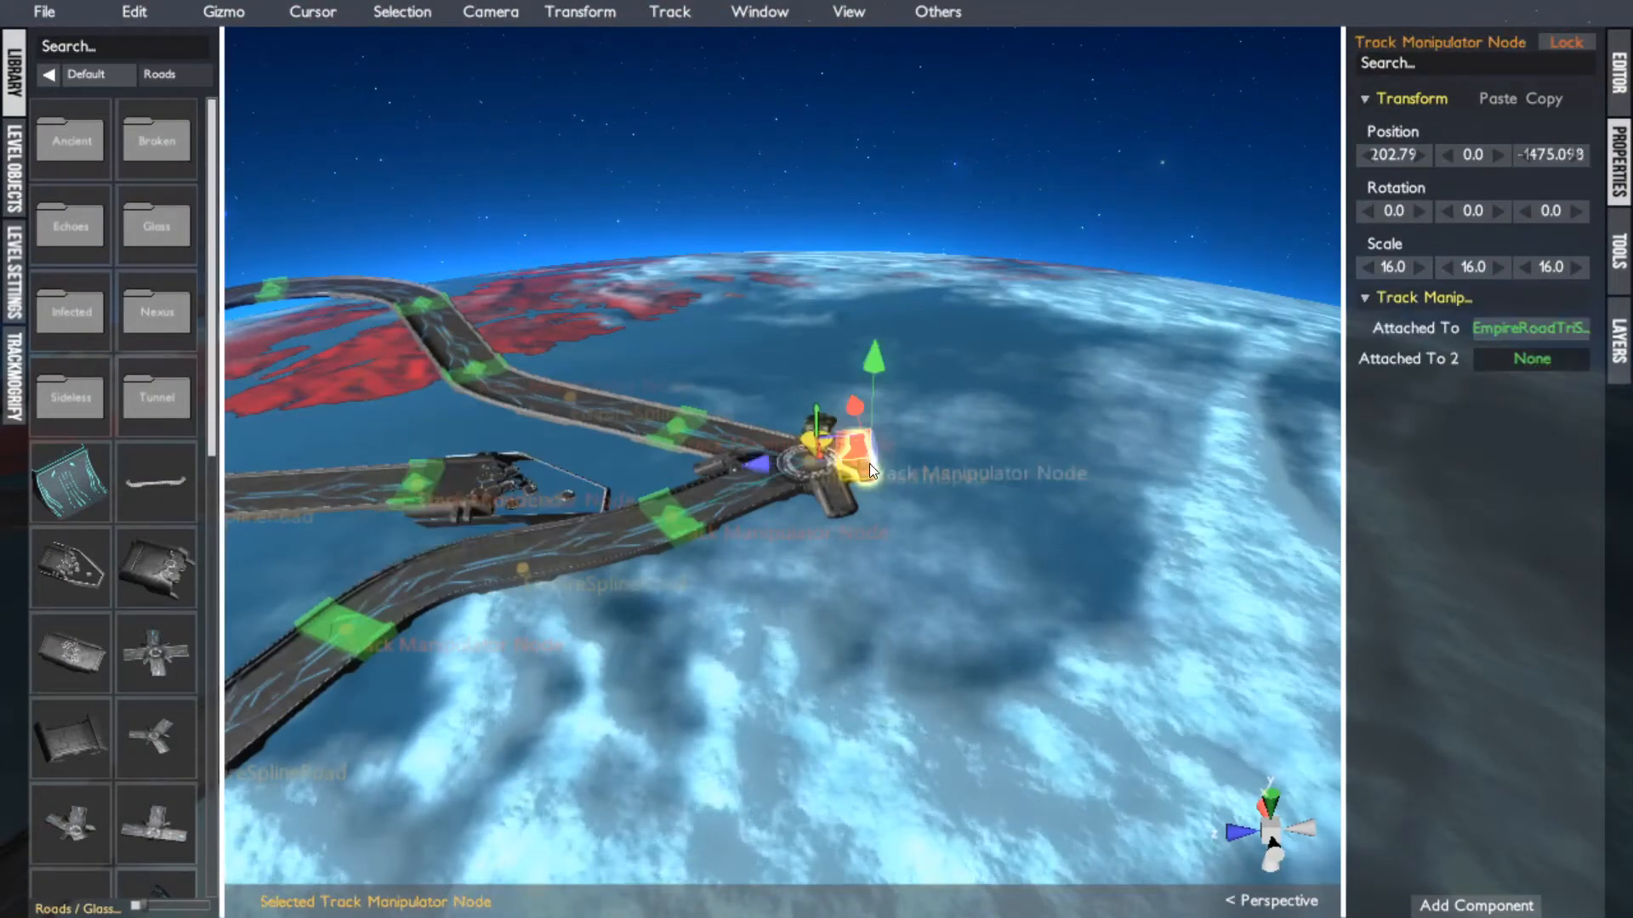
{"action": "scroll", "coordinate": [142, 668], "scroll_direction": "down", "scroll_amount": 10}
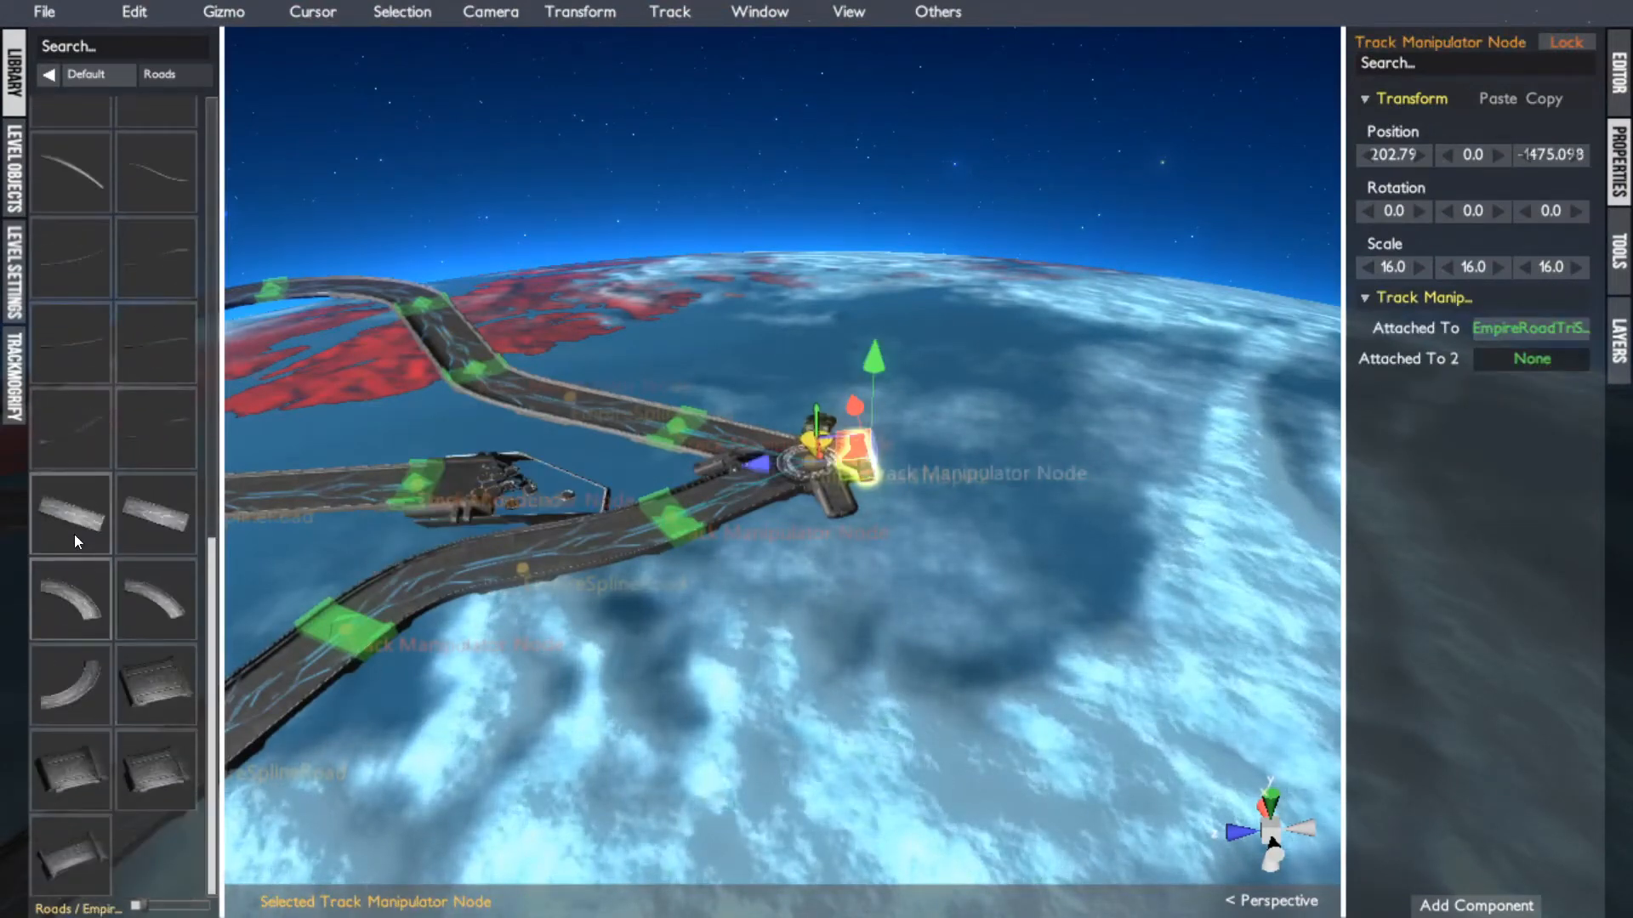
{"action": "left_click", "coordinate": [73, 530]}
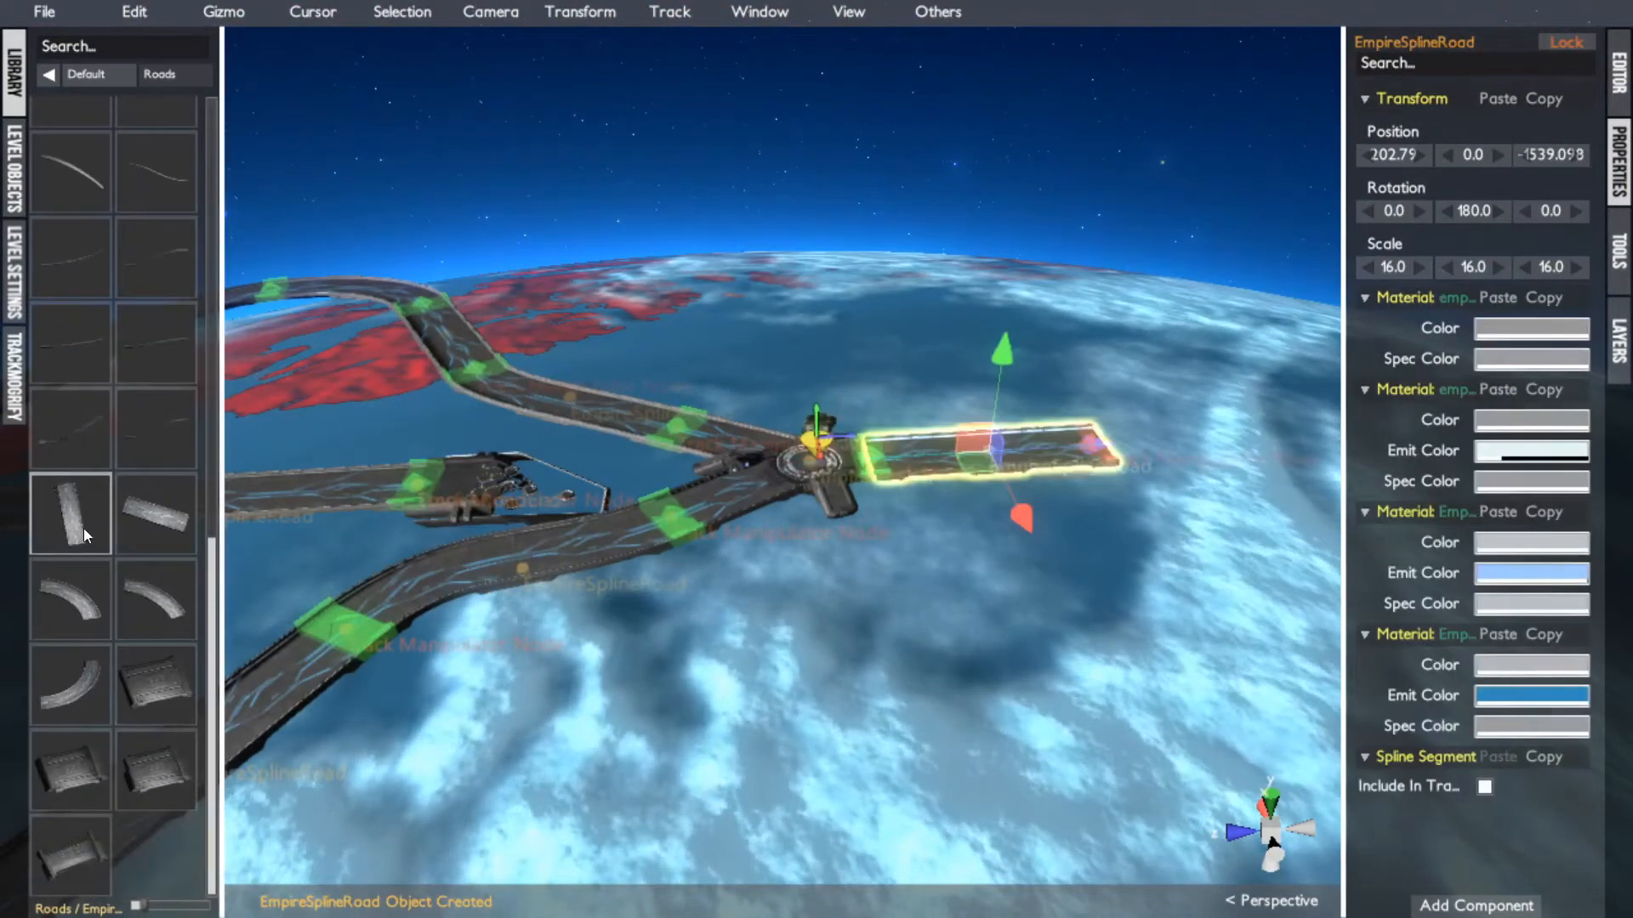
Raise the new road's end node about 108 units along local Y and set its X rotation to 90
{"action": "left_click", "coordinate": [1091, 441]}
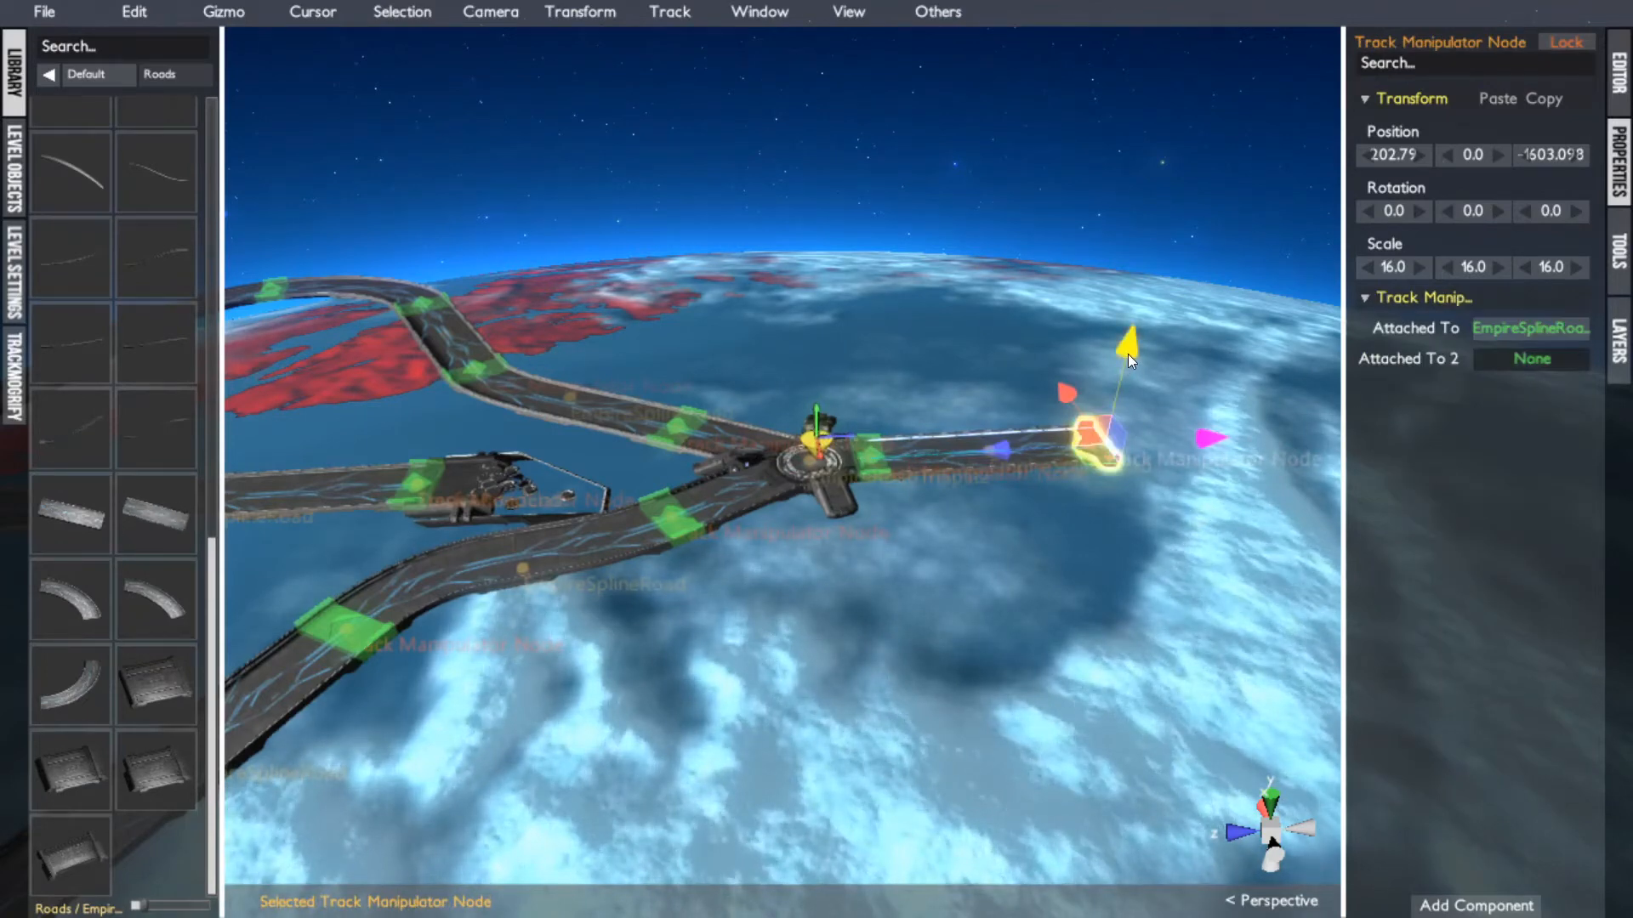
{"action": "left_click_drag", "start_coordinate": [1127, 354], "coordinate": [1132, 153]}
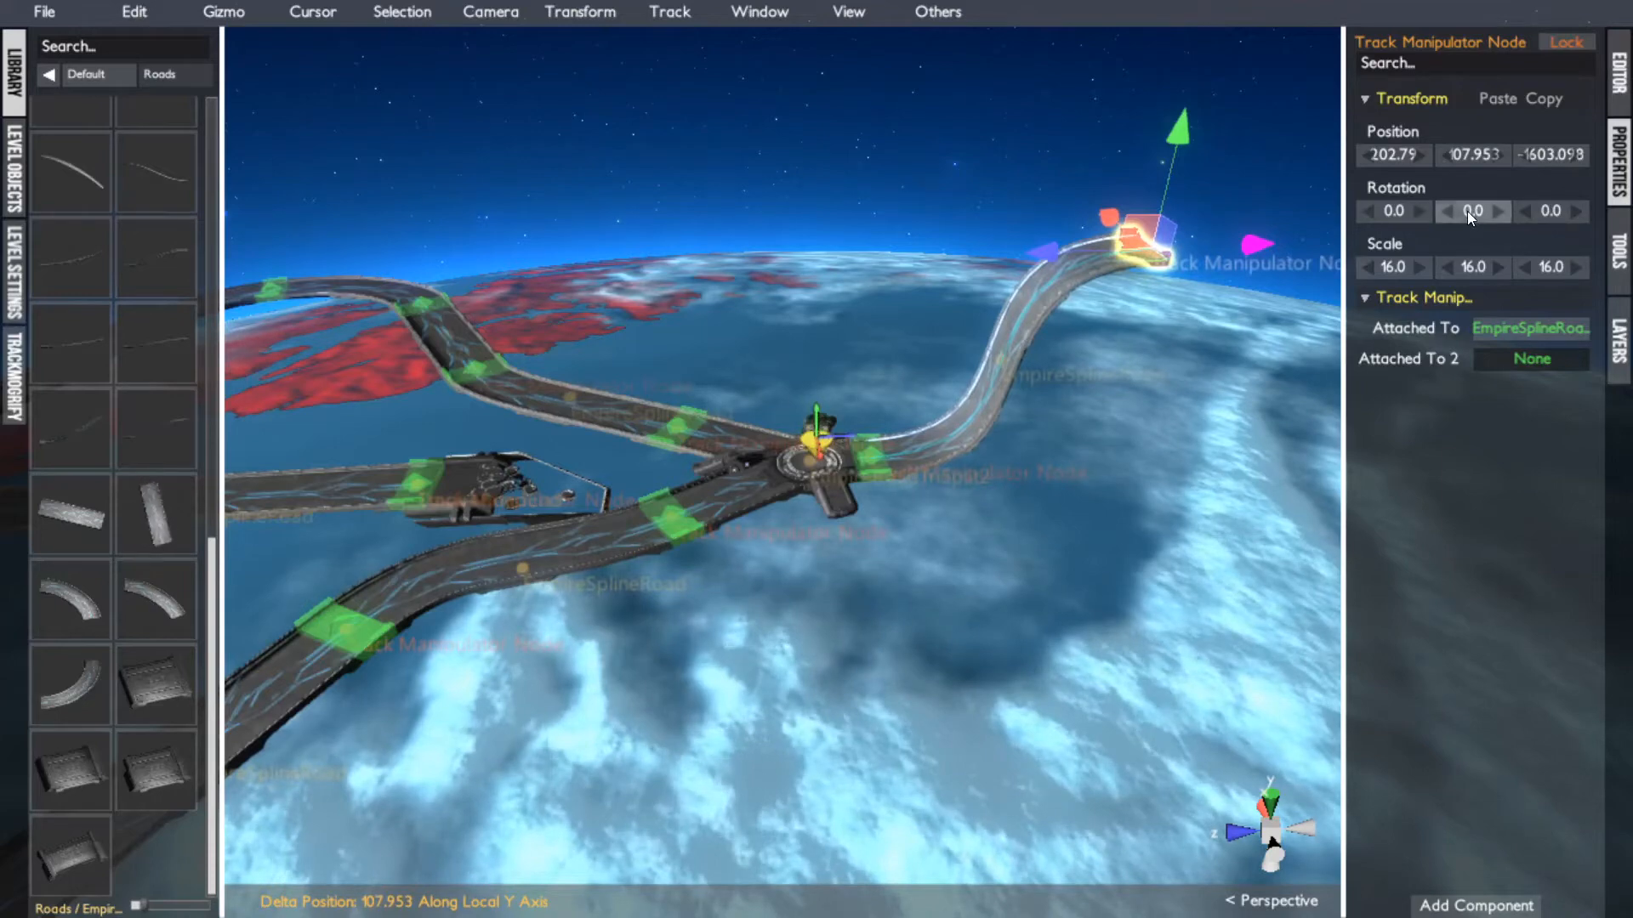
{"action": "left_click", "coordinate": [1396, 208]}
{"action": "type", "text": "90"}
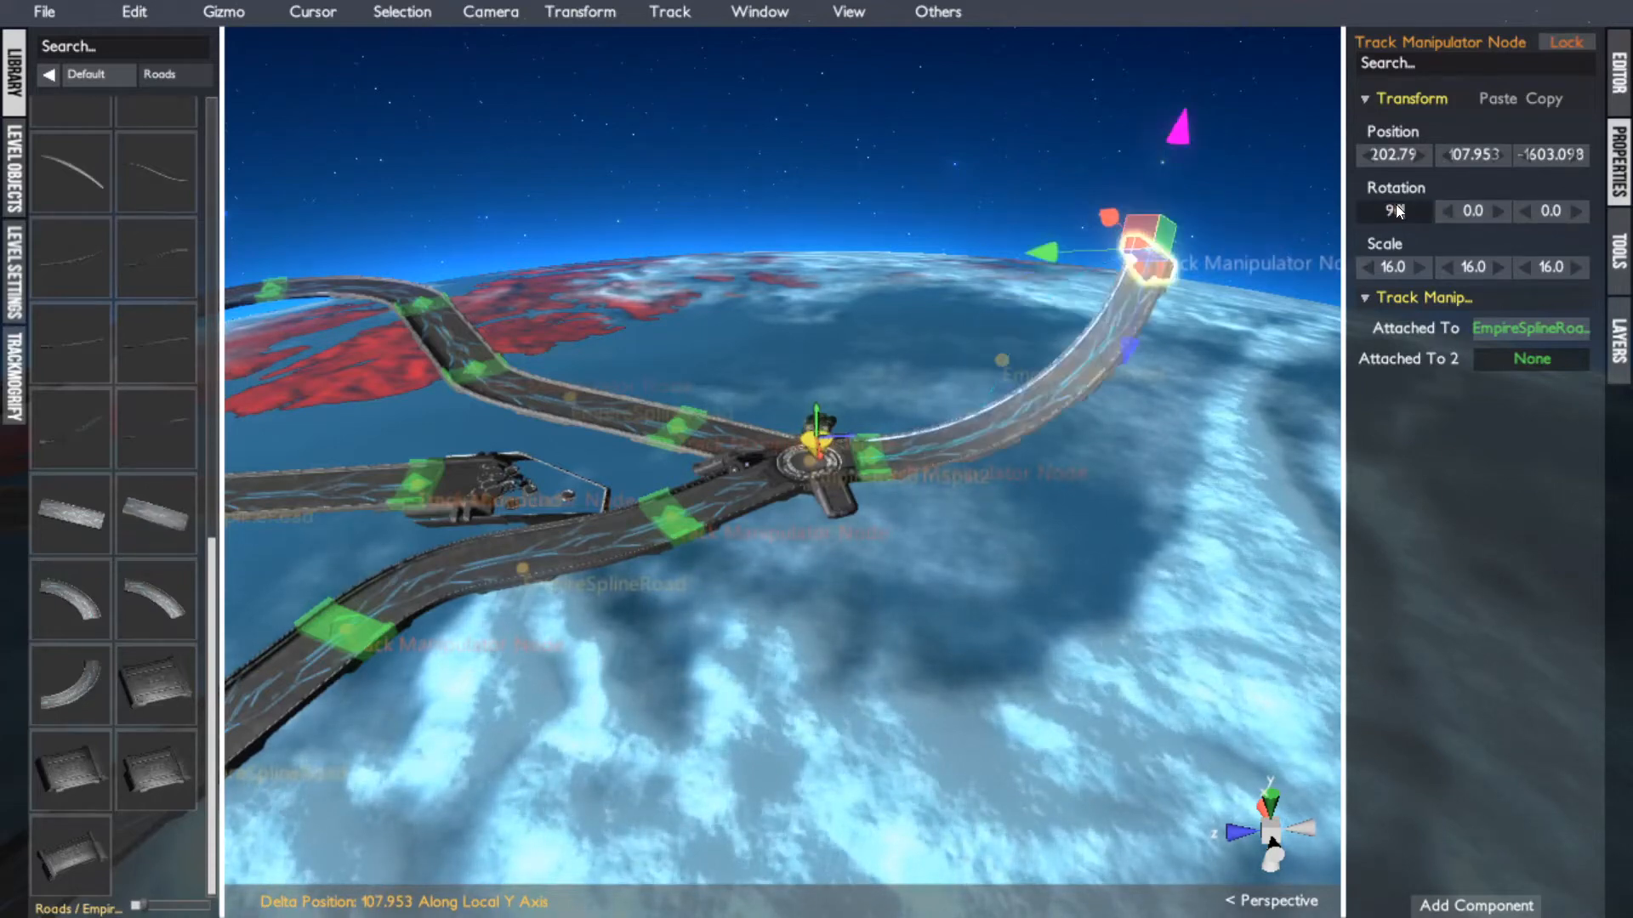
{"action": "key", "text": "Return"}
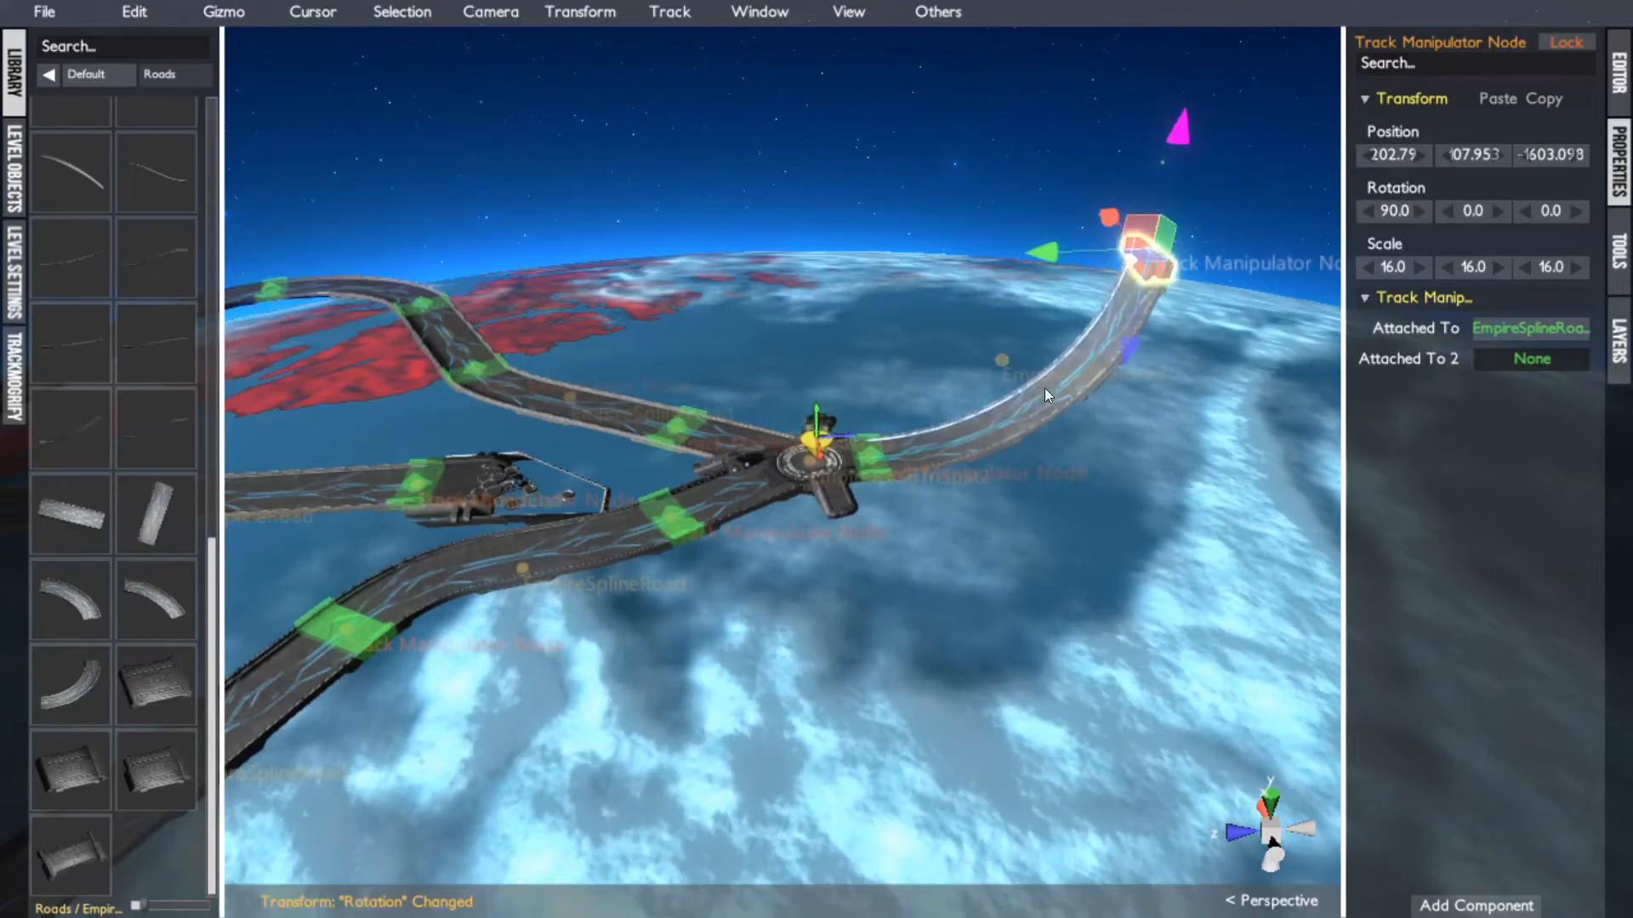
Move the upright end node about 10 units along local Y toward the junction to tighten the curve
{"action": "left_click", "coordinate": [1135, 284]}
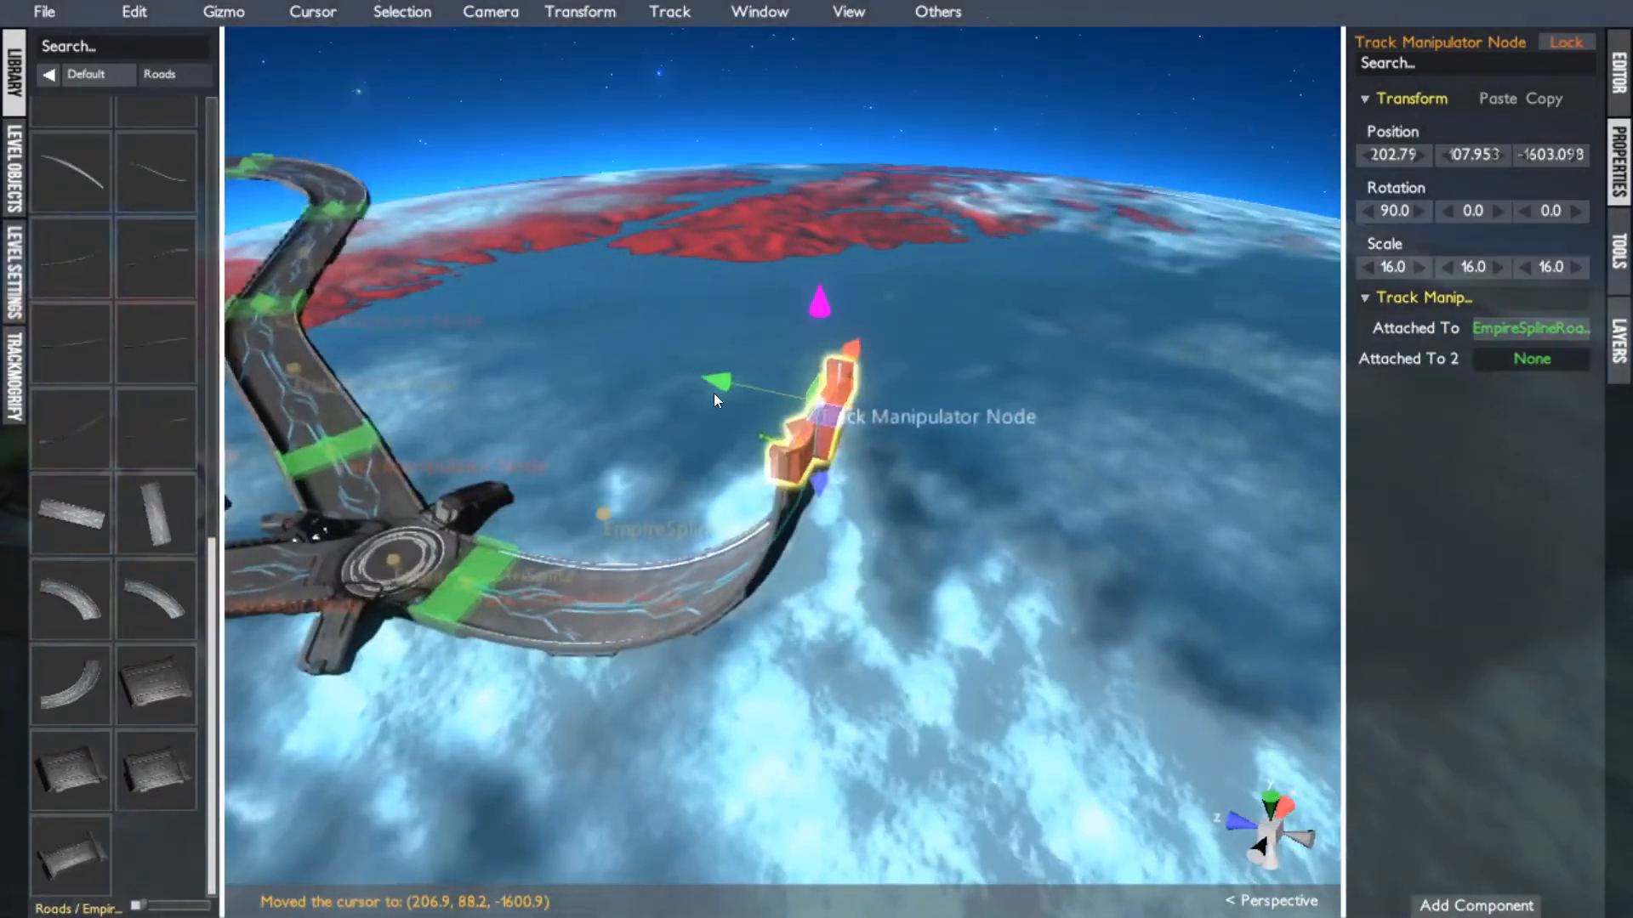
{"action": "left_click_drag", "start_coordinate": [716, 387], "coordinate": [670, 388]}
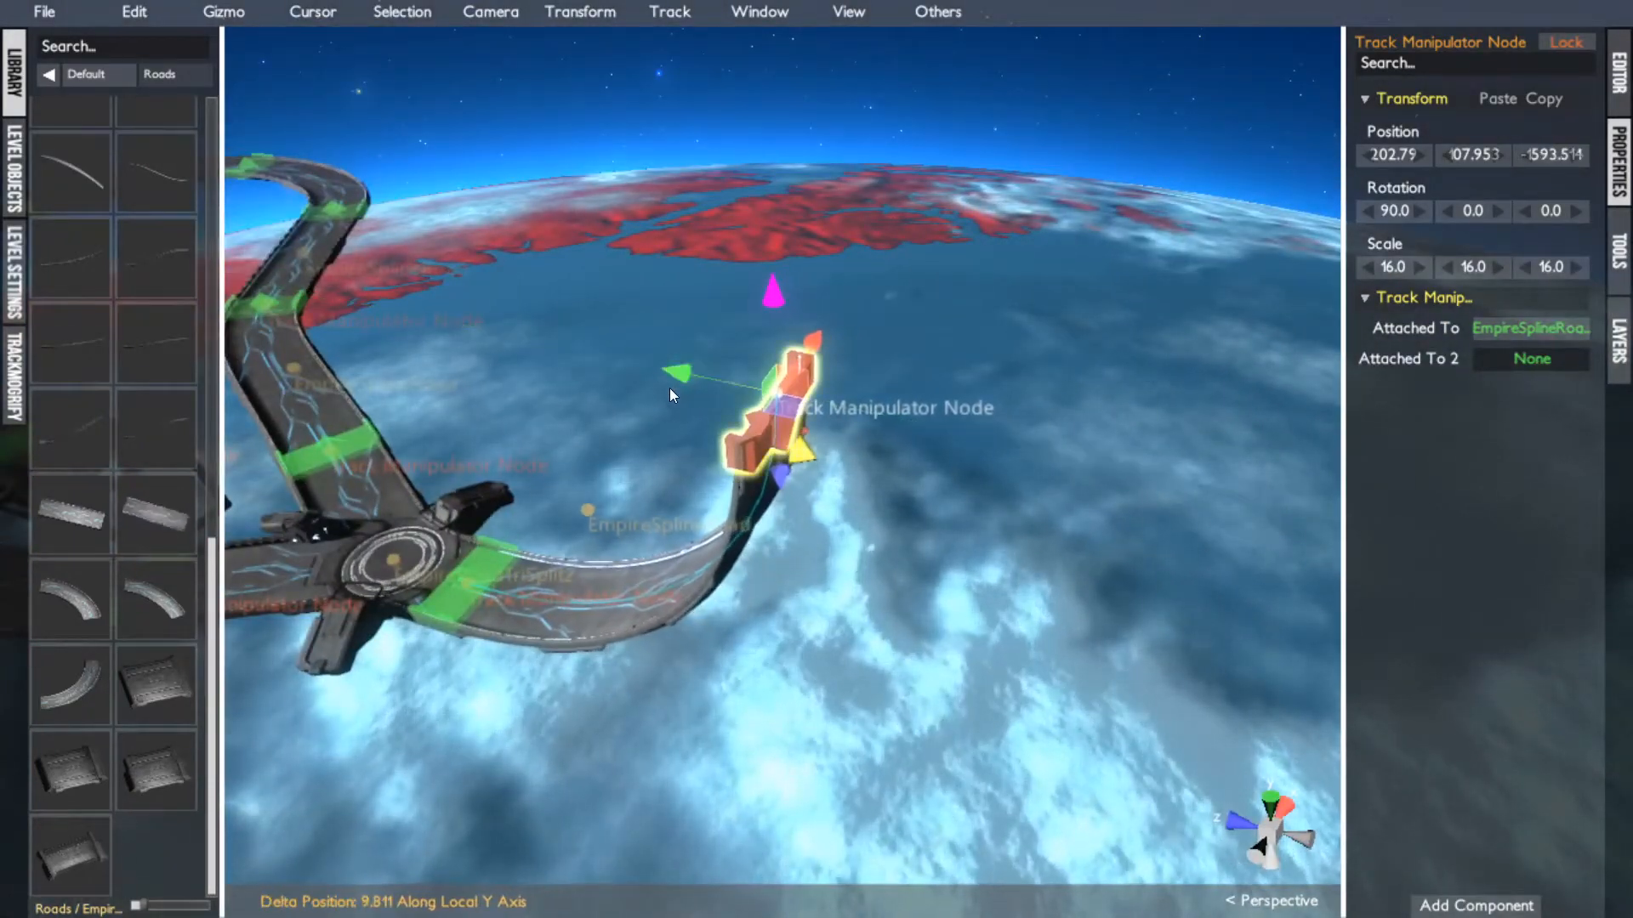
{"action": "left_click_drag", "start_coordinate": [744, 477], "coordinate": [1114, 374], "text": "alt"}
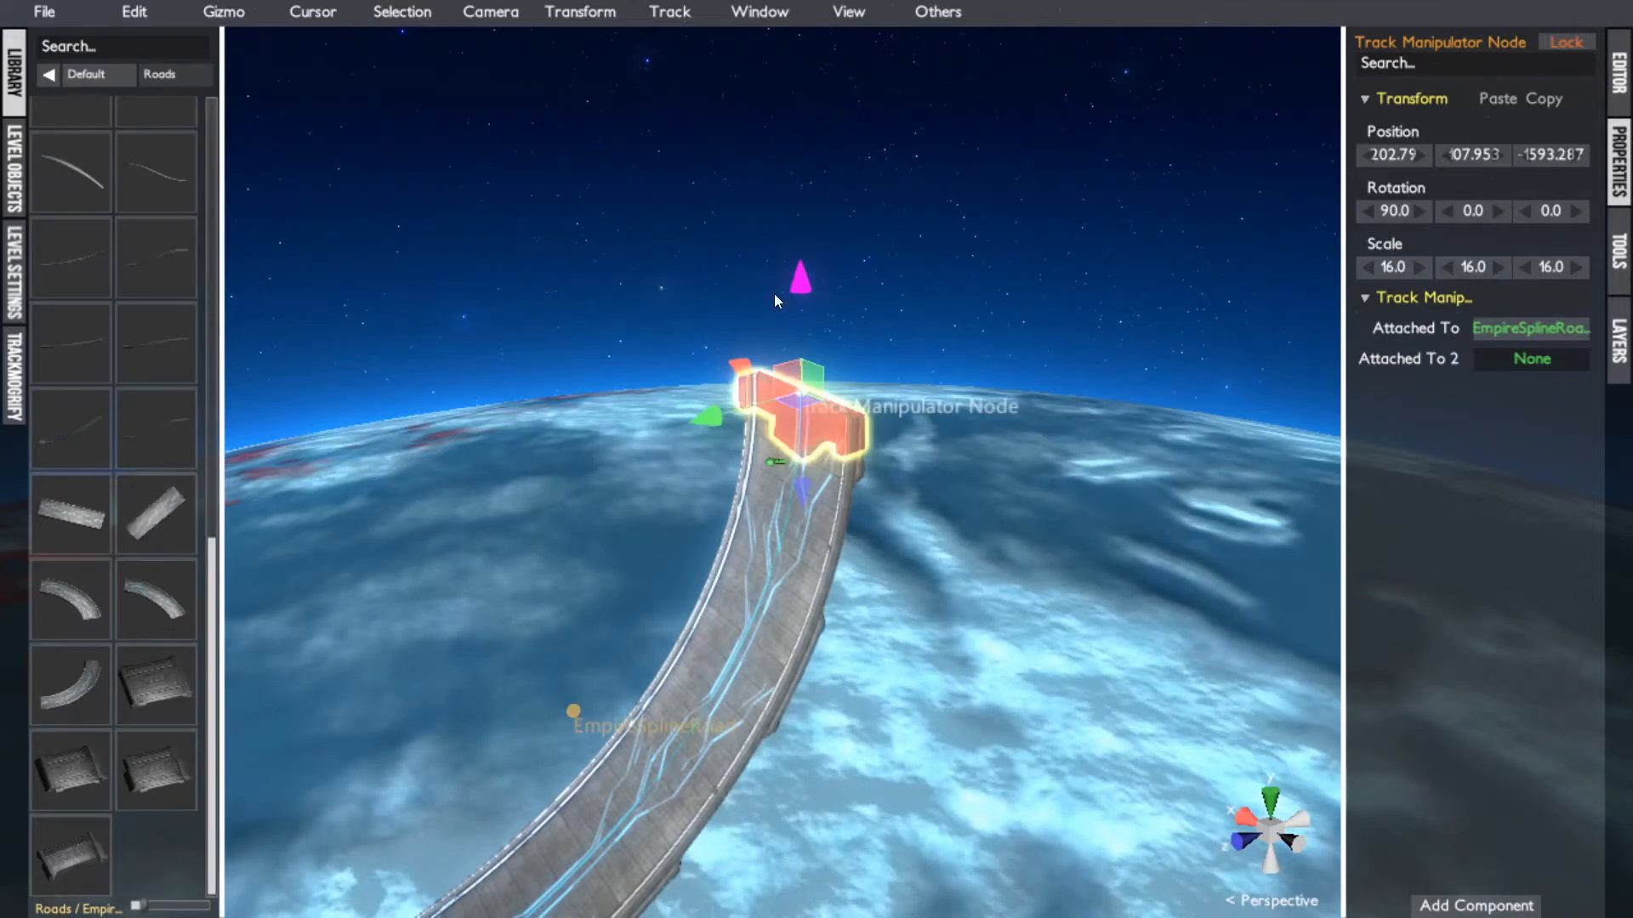
Extend a short straight vertical segment from the curve's upper node, with its end at a height of about 139
{"action": "left_click_drag", "start_coordinate": [792, 287], "coordinate": [798, 260]}
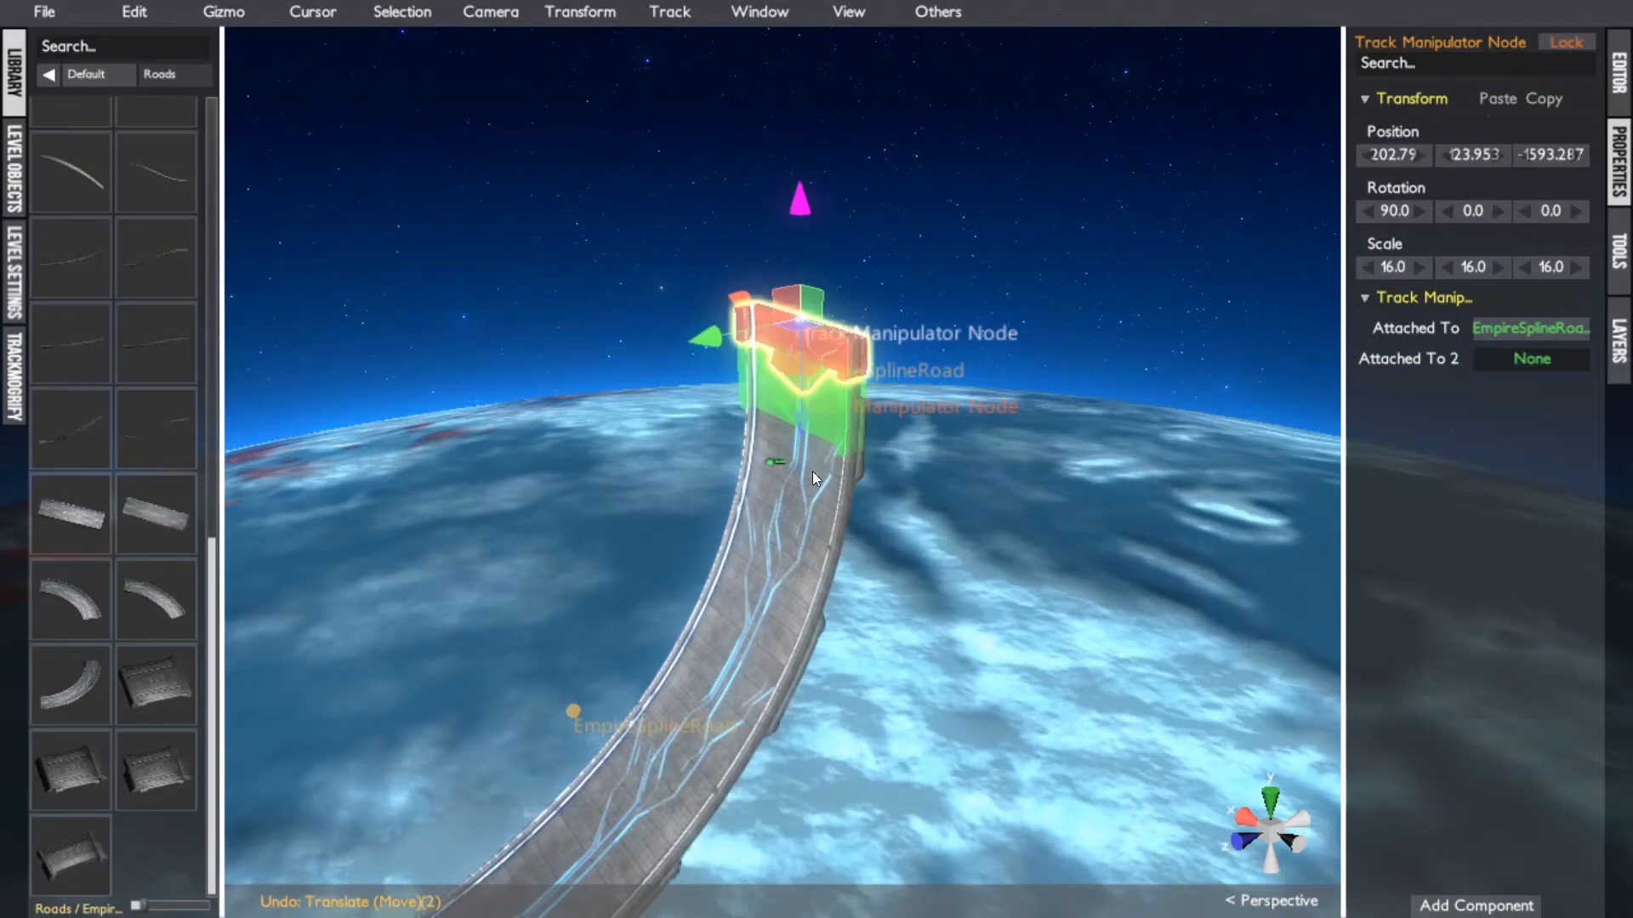
{"action": "left_click_drag", "start_coordinate": [806, 423], "coordinate": [928, 319]}
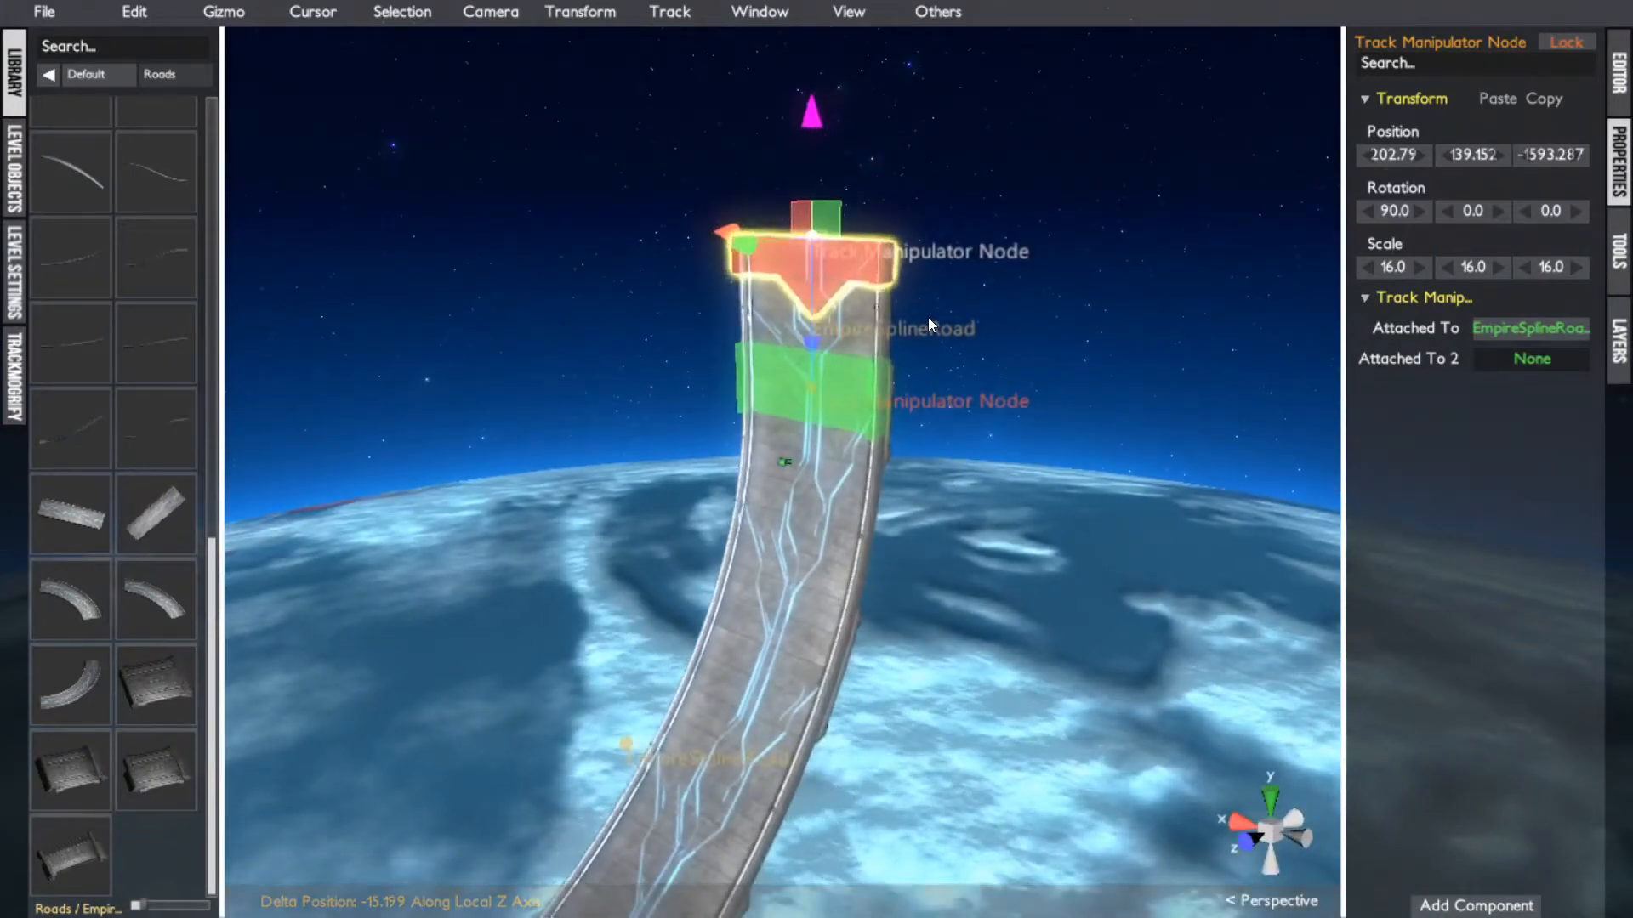
Duplicate the vertical segment, offset the copy about 23 units toward the junction, and turn it 180 degrees to face the original
{"action": "left_click", "coordinate": [863, 321]}
{"action": "left_click_drag", "start_coordinate": [863, 319], "coordinate": [744, 313], "text": "alt"}
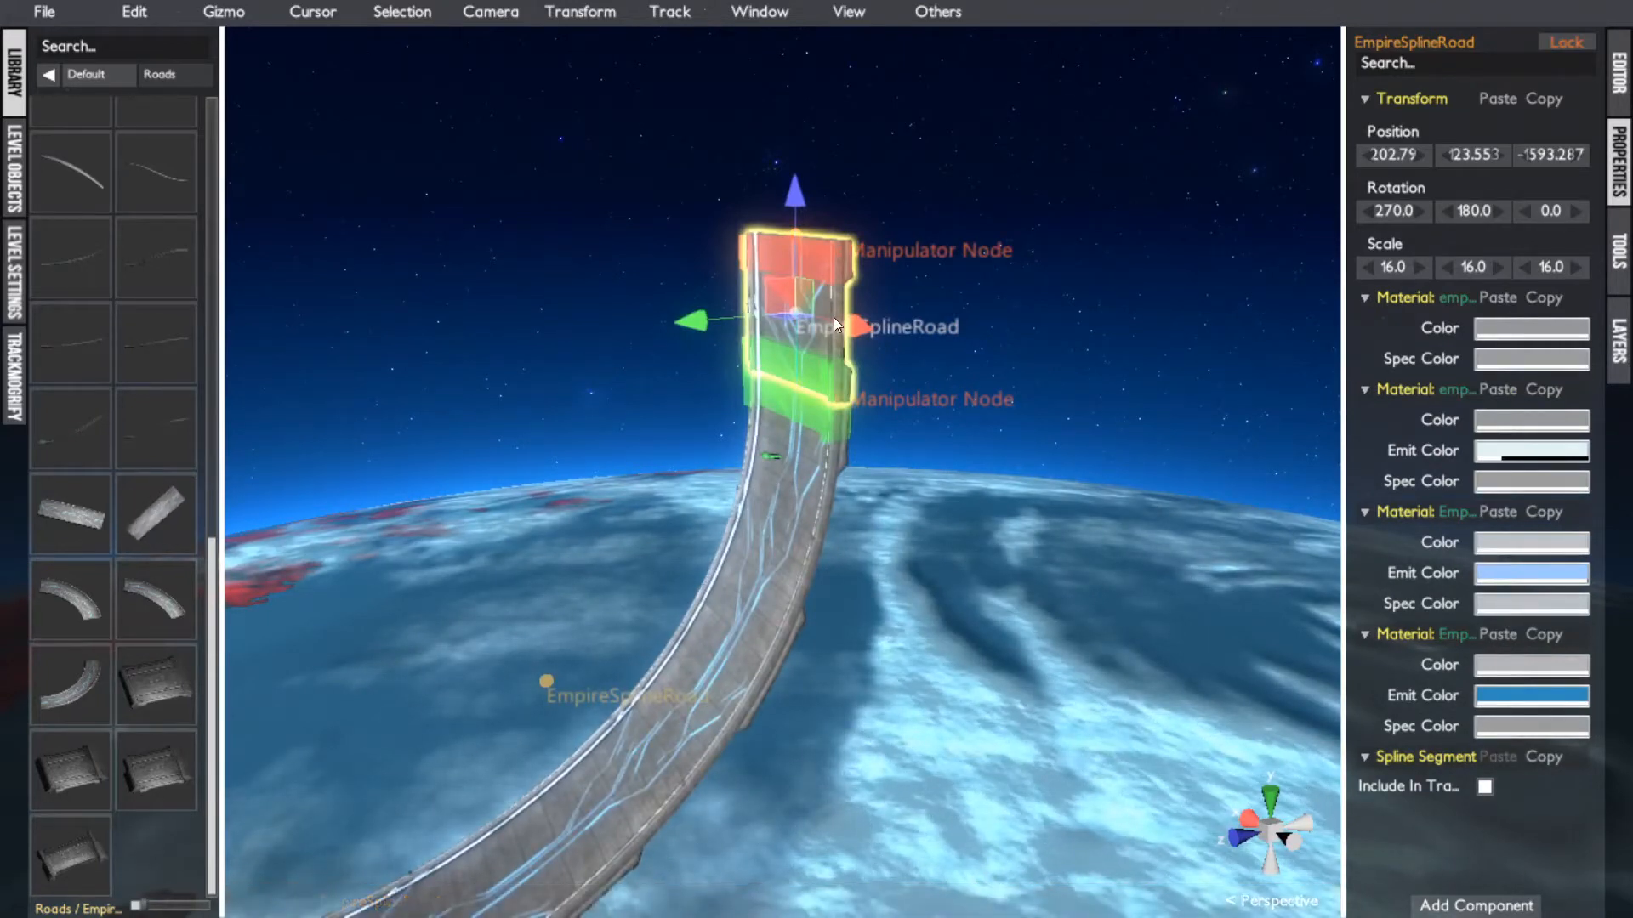
{"action": "left_click_drag", "start_coordinate": [793, 311], "coordinate": [825, 320], "text": "alt"}
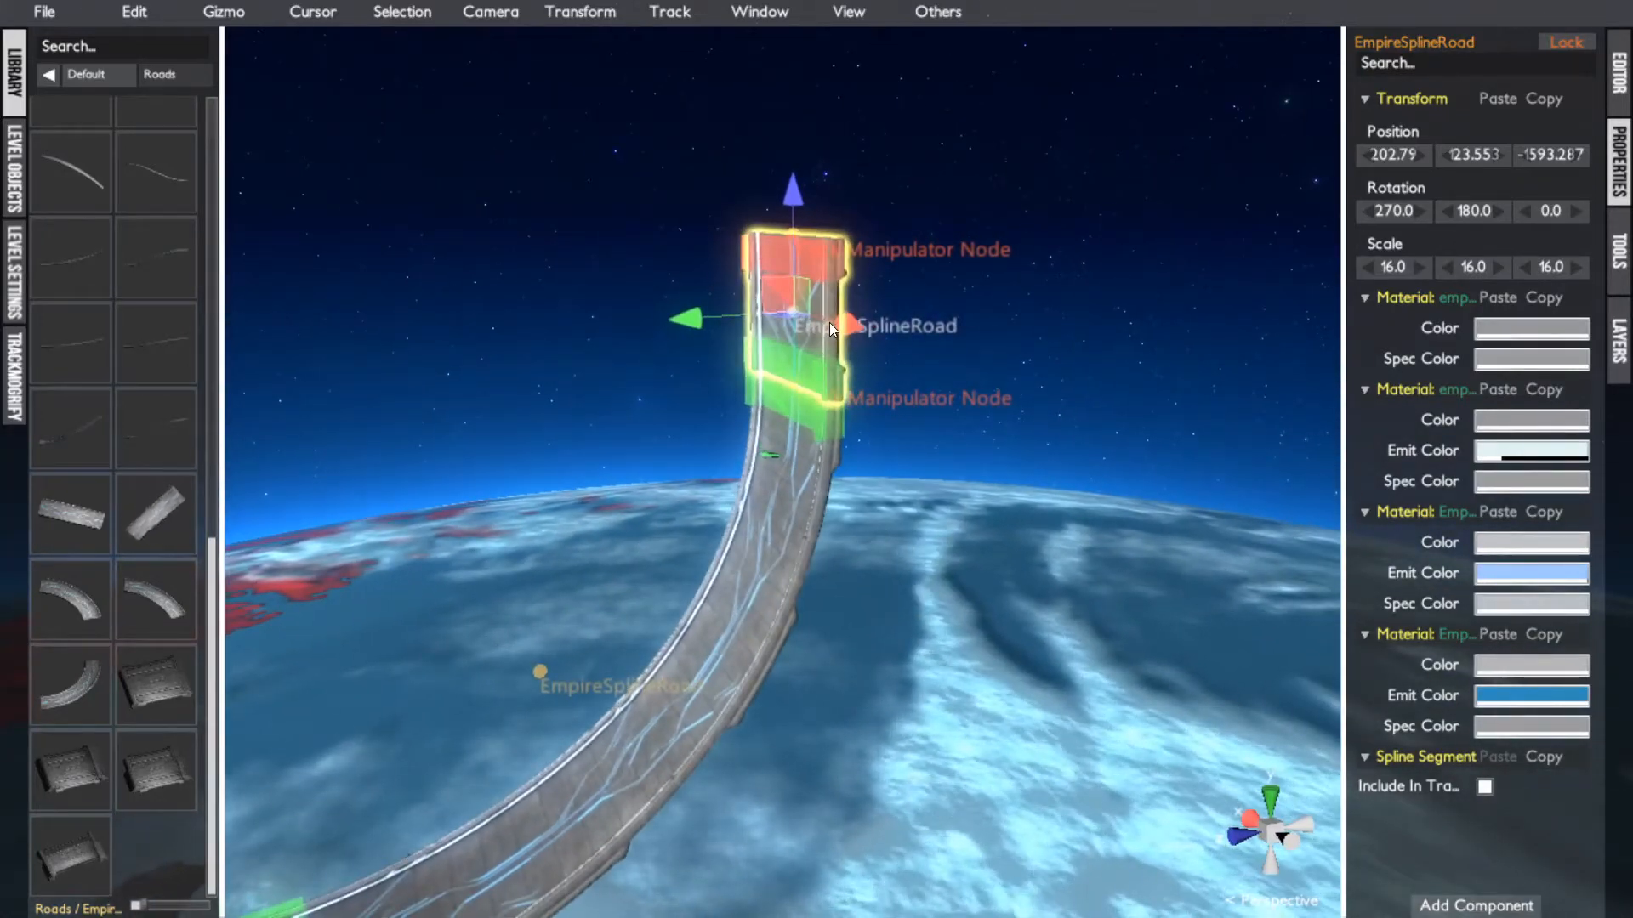
{"action": "key", "text": "ctrl+z"}
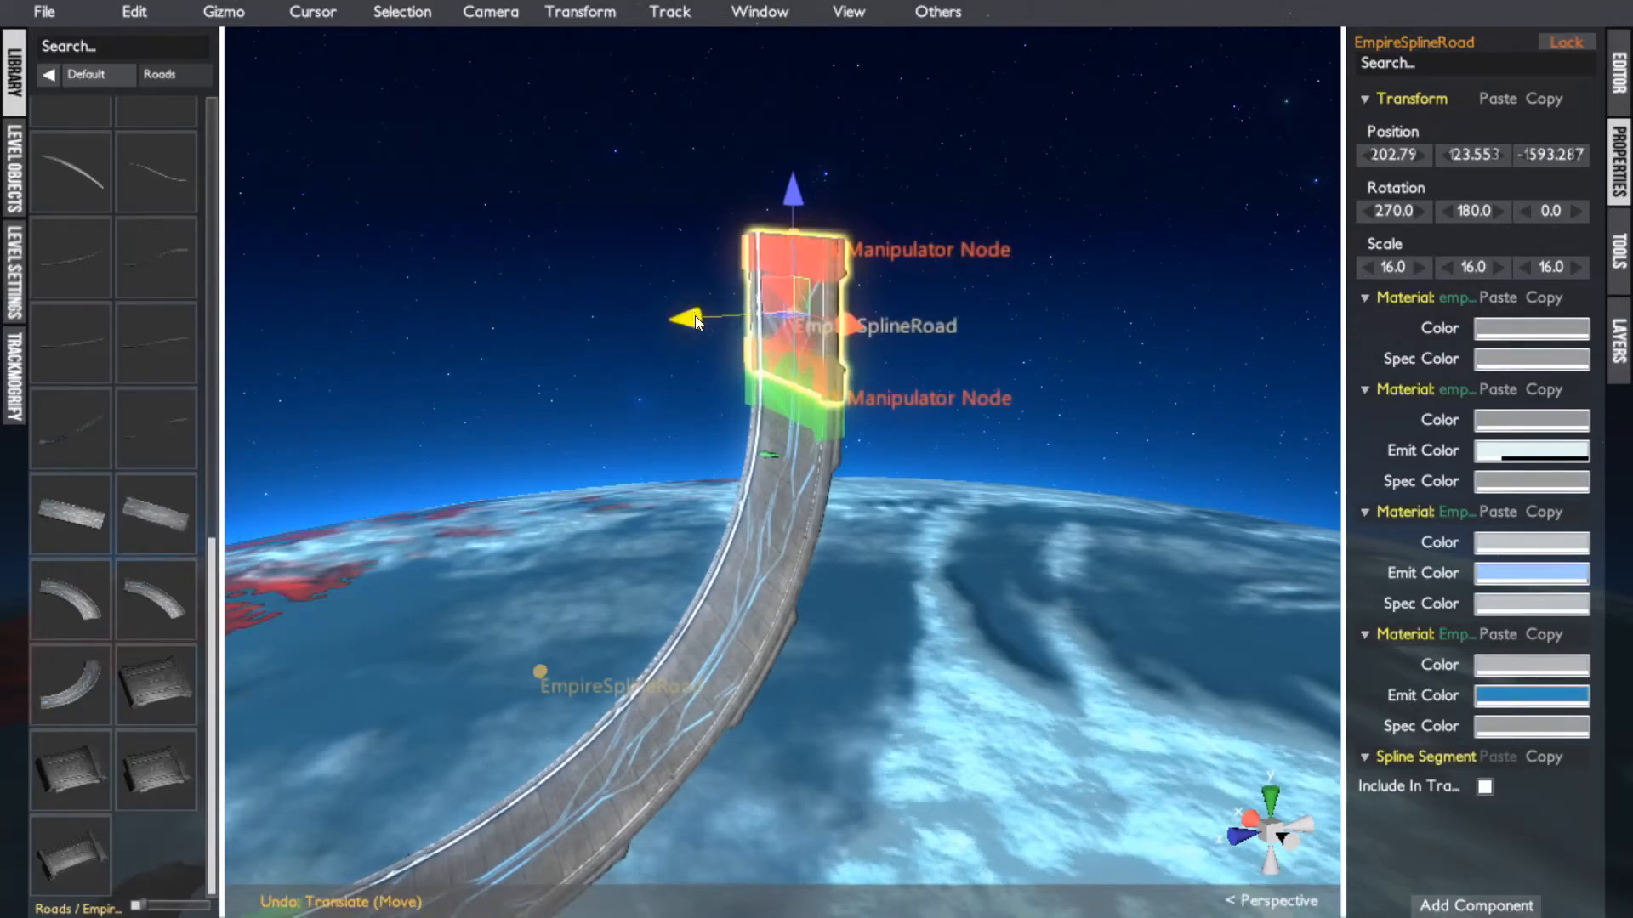
{"action": "left_click_drag", "start_coordinate": [693, 320], "coordinate": [724, 343]}
{"action": "key", "text": "e"}
{"action": "key", "text": "w"}
{"action": "left_click", "coordinate": [767, 337]}
{"action": "middle_click", "coordinate": [674, 340]}
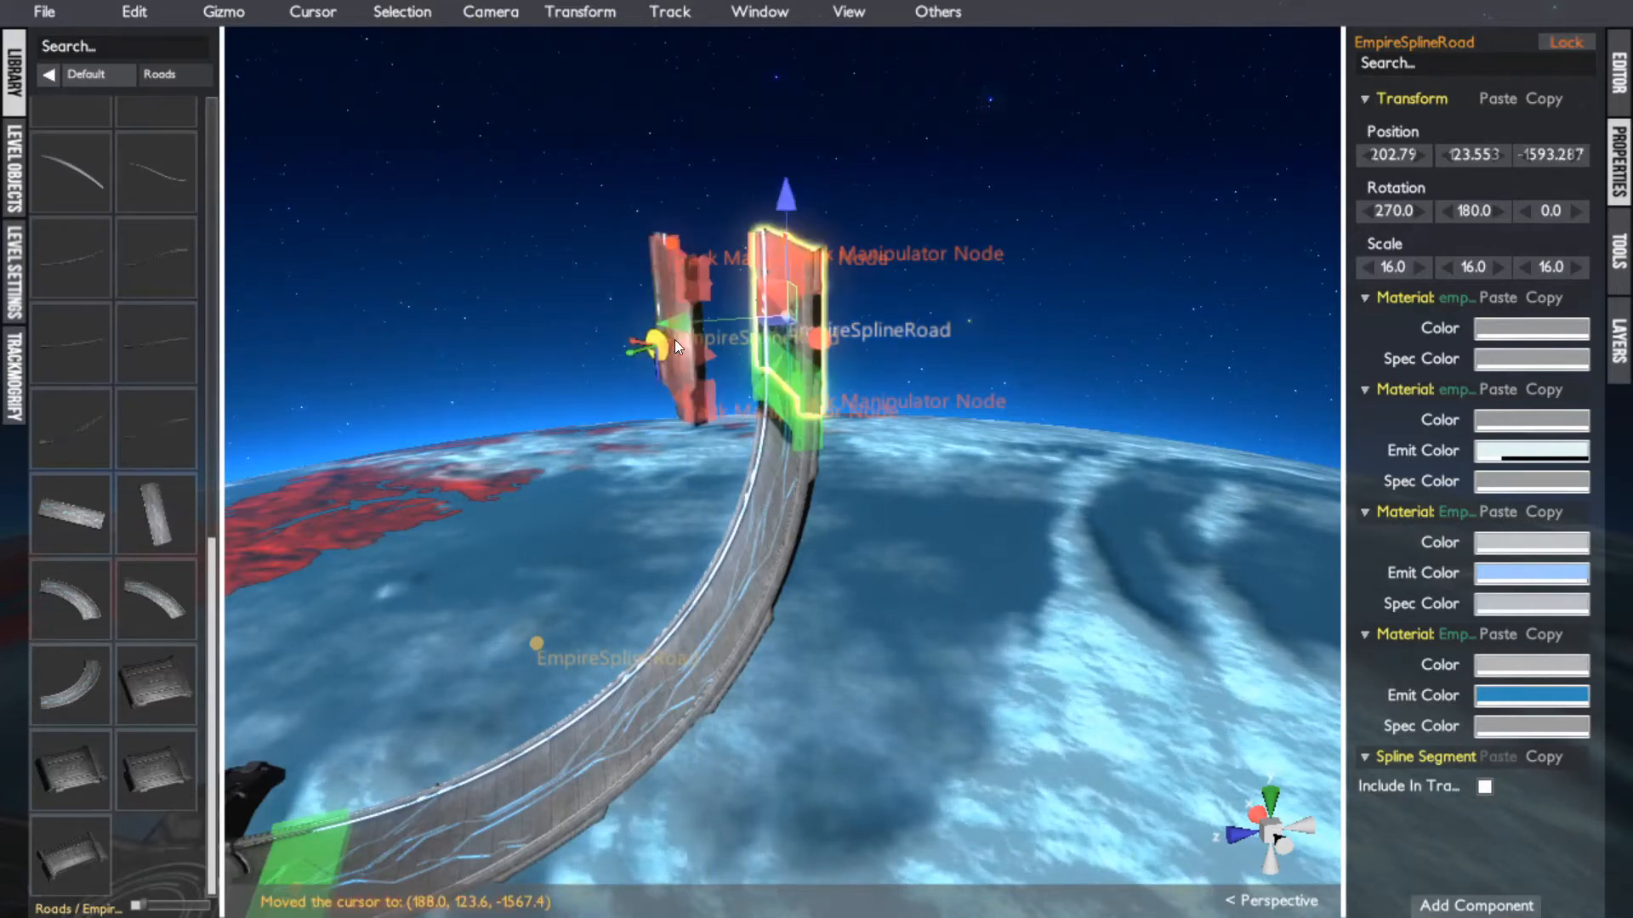
Move the facing copy closer to the original segment, to Z about -1575, and raise it above the original's top
{"action": "left_click", "coordinate": [683, 334]}
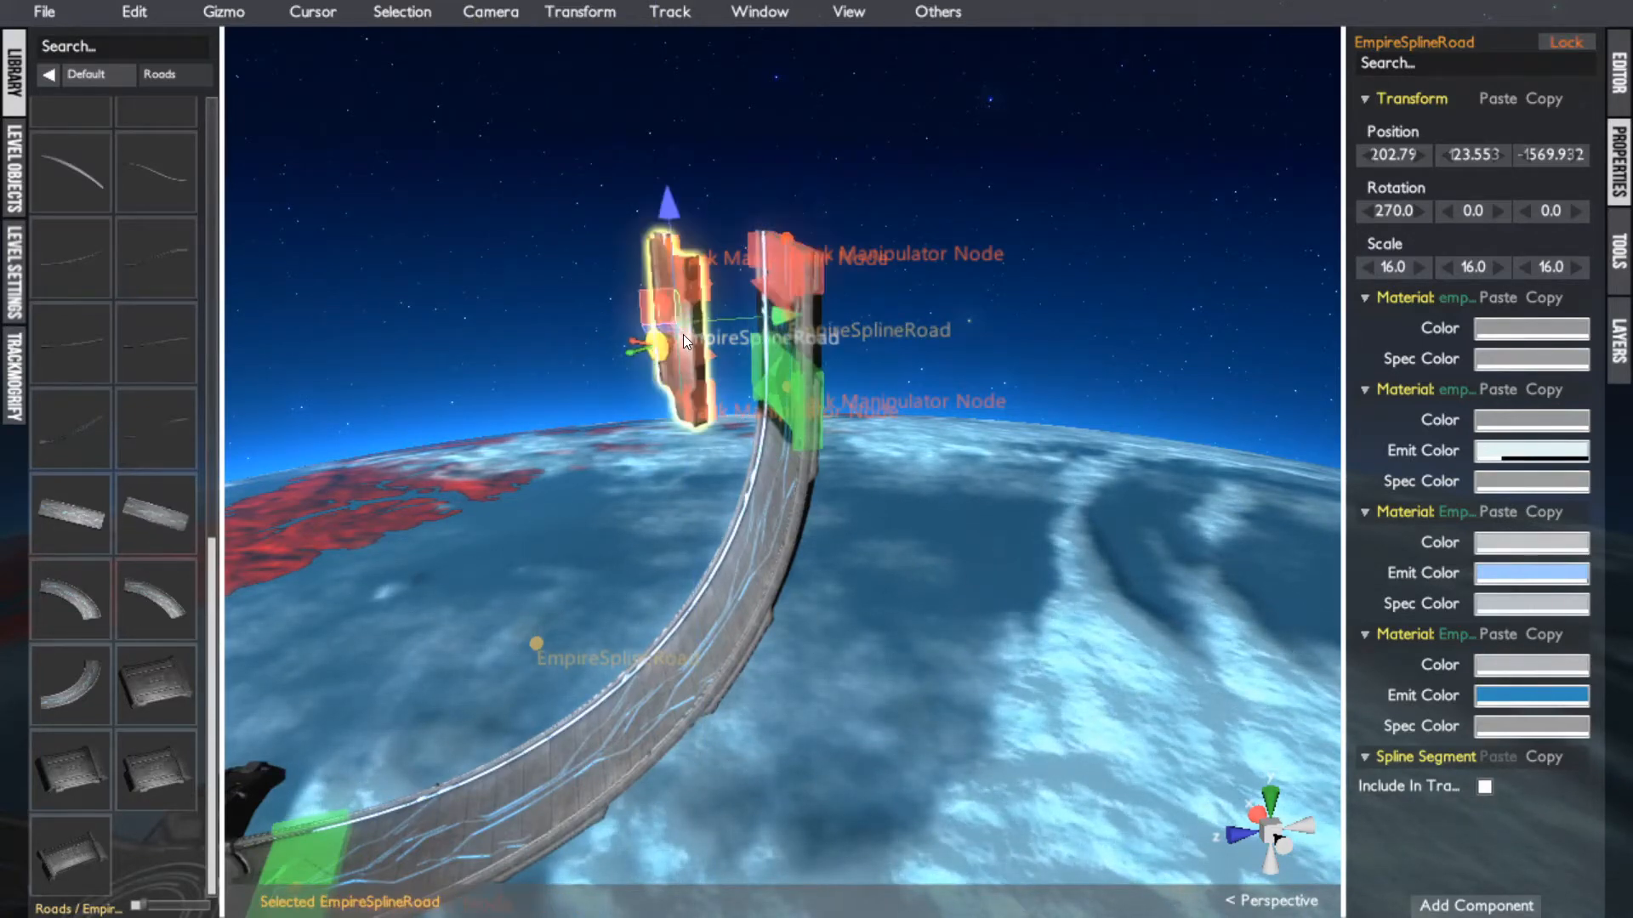
{"action": "left_click_drag", "start_coordinate": [848, 340], "coordinate": [593, 465], "text": "alt"}
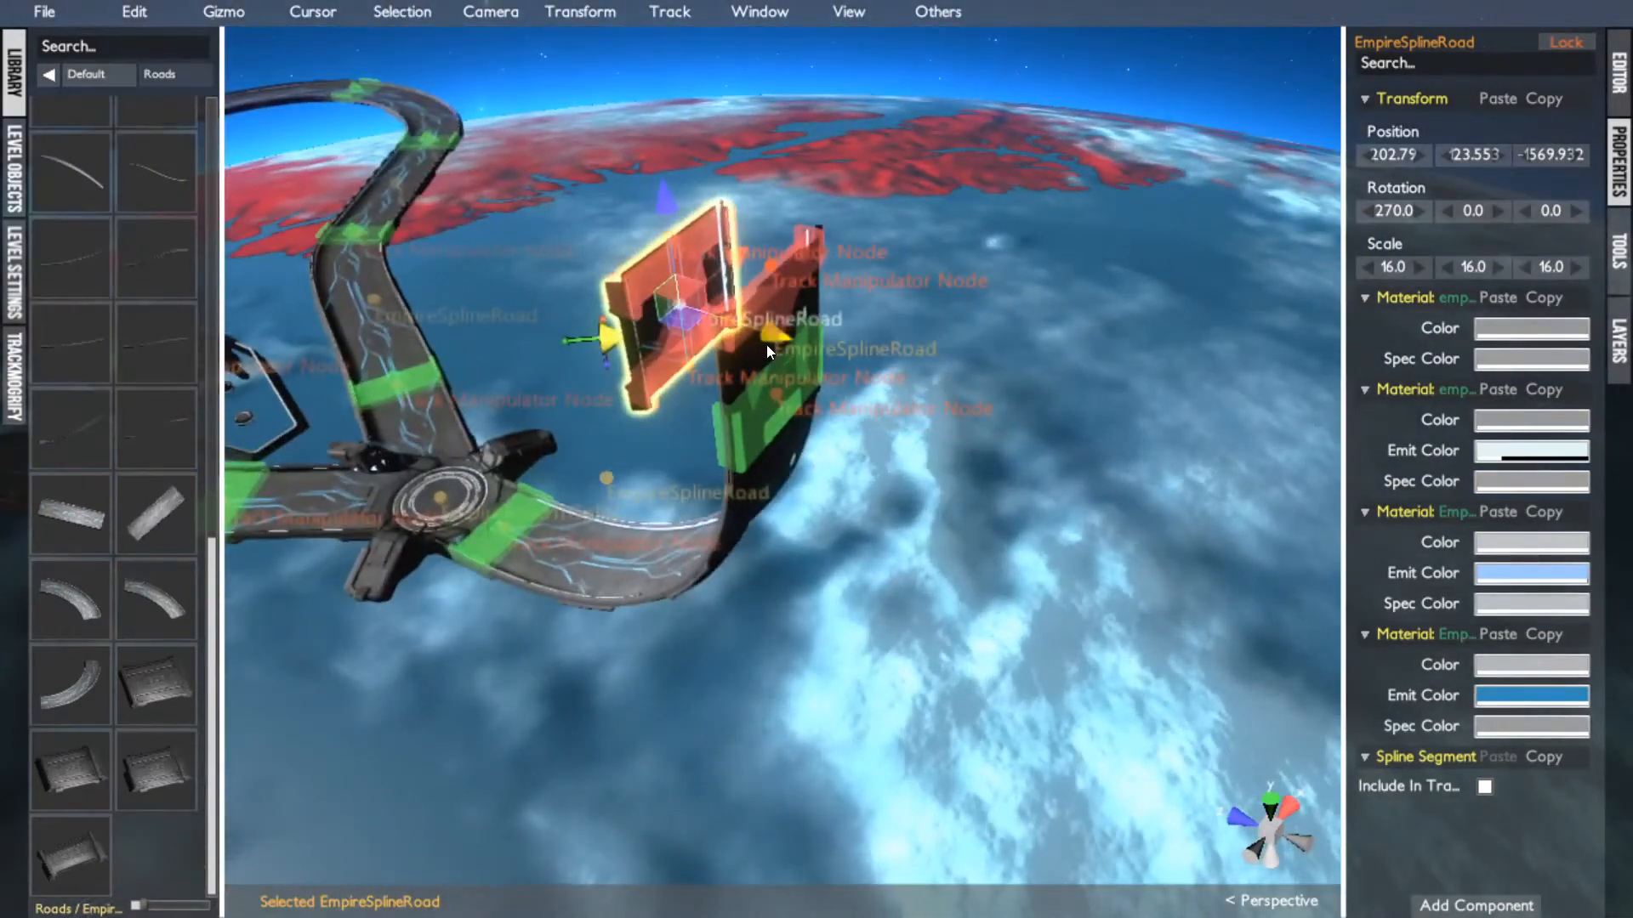
{"action": "left_click_drag", "start_coordinate": [767, 345], "coordinate": [938, 270]}
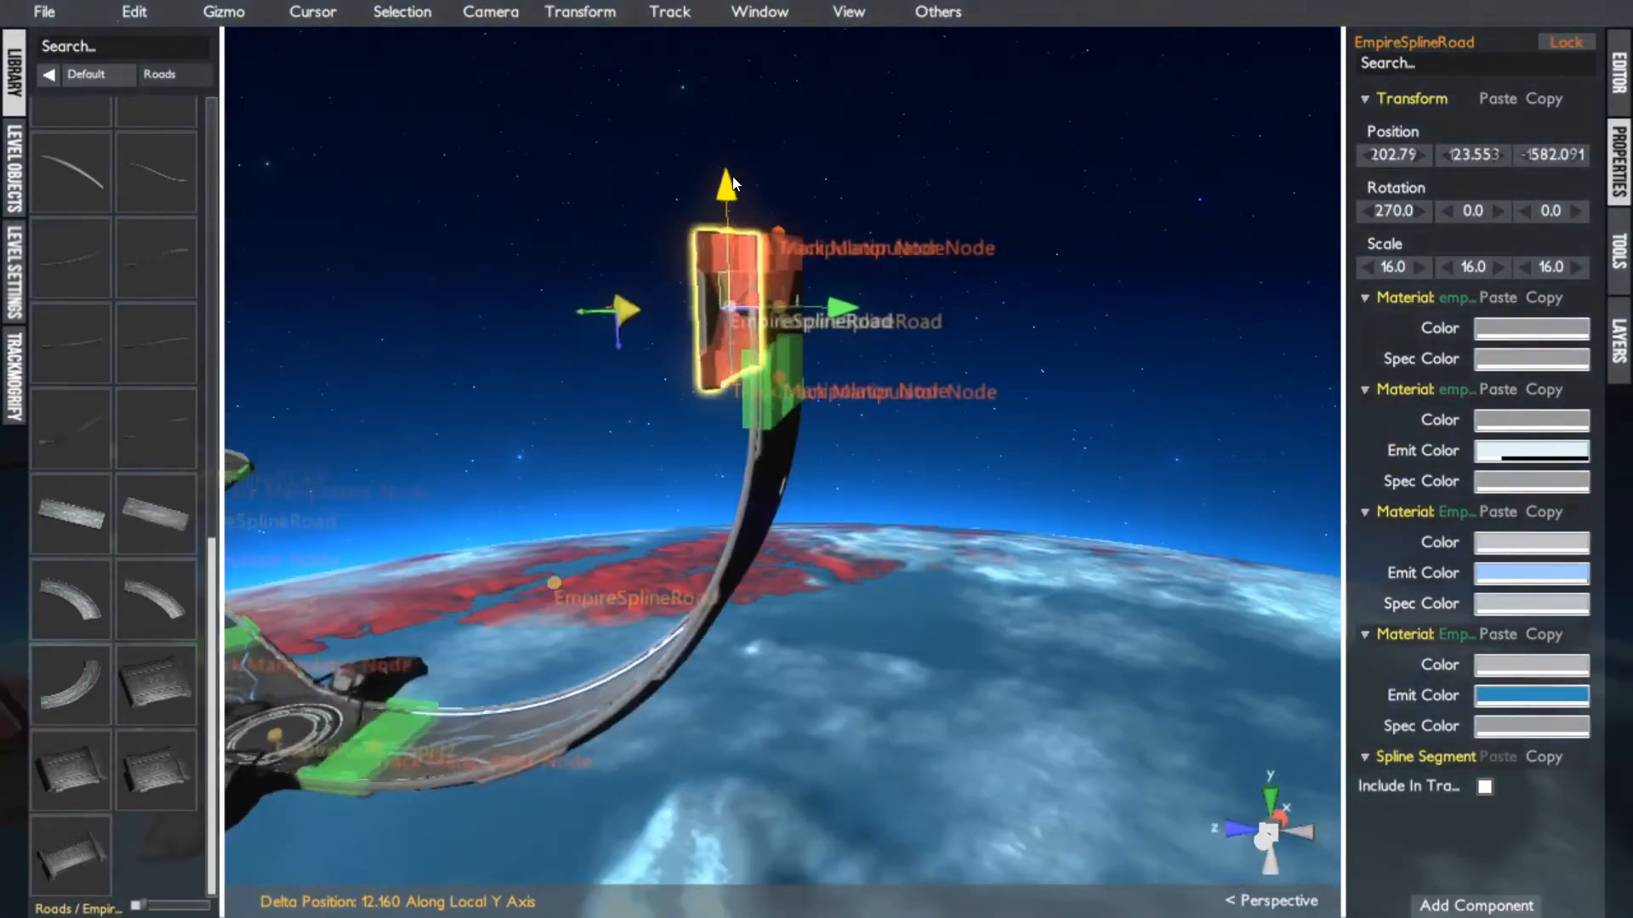
{"action": "left_click_drag", "start_coordinate": [724, 178], "coordinate": [723, 42]}
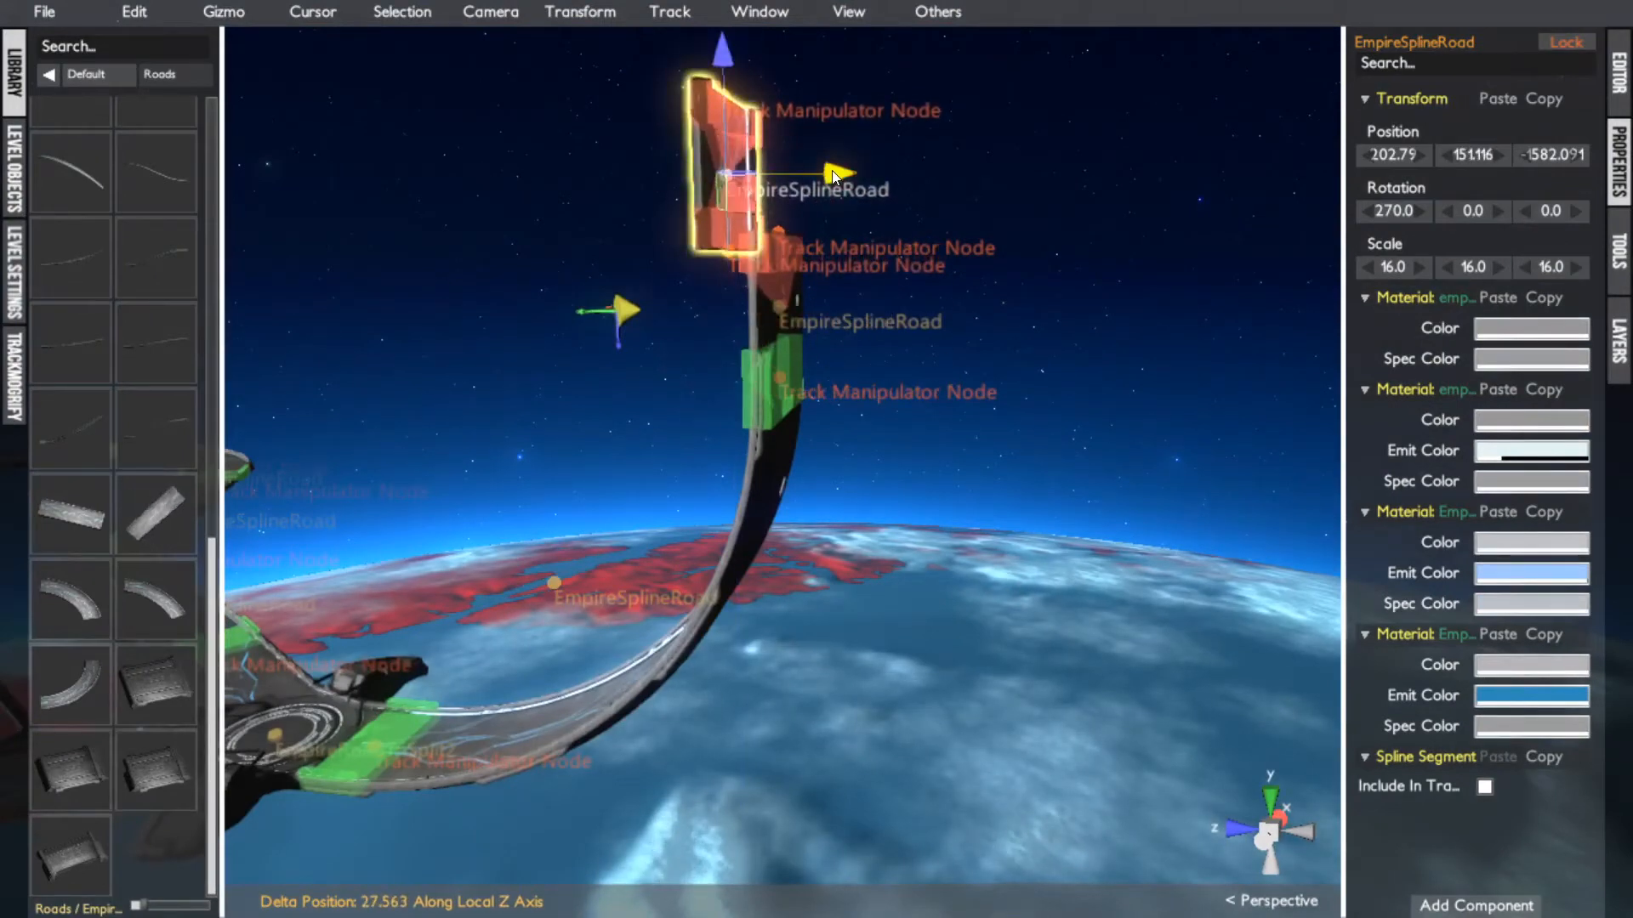
{"action": "left_click_drag", "start_coordinate": [839, 170], "coordinate": [804, 172]}
{"action": "left_click_drag", "start_coordinate": [688, 51], "coordinate": [686, 3]}
Attach EmpireRoadEnd pieces to the vertical road's top node and to the lower node of the raised facing segment
{"action": "left_click", "coordinate": [776, 241]}
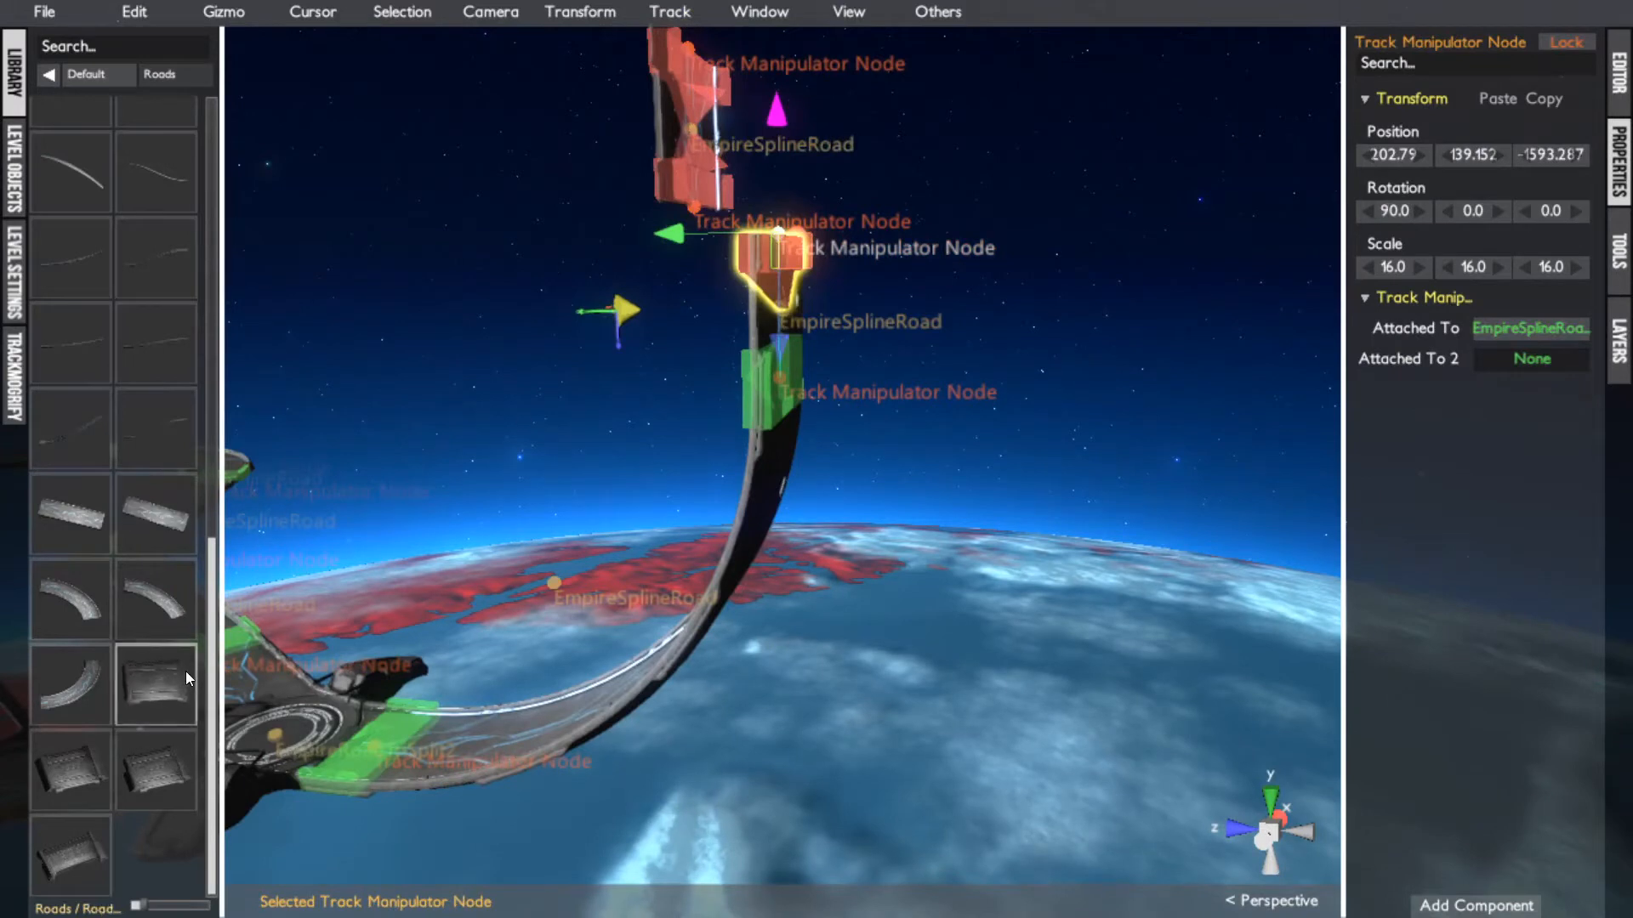
{"action": "scroll", "coordinate": [172, 576], "scroll_direction": "up", "scroll_amount": 5}
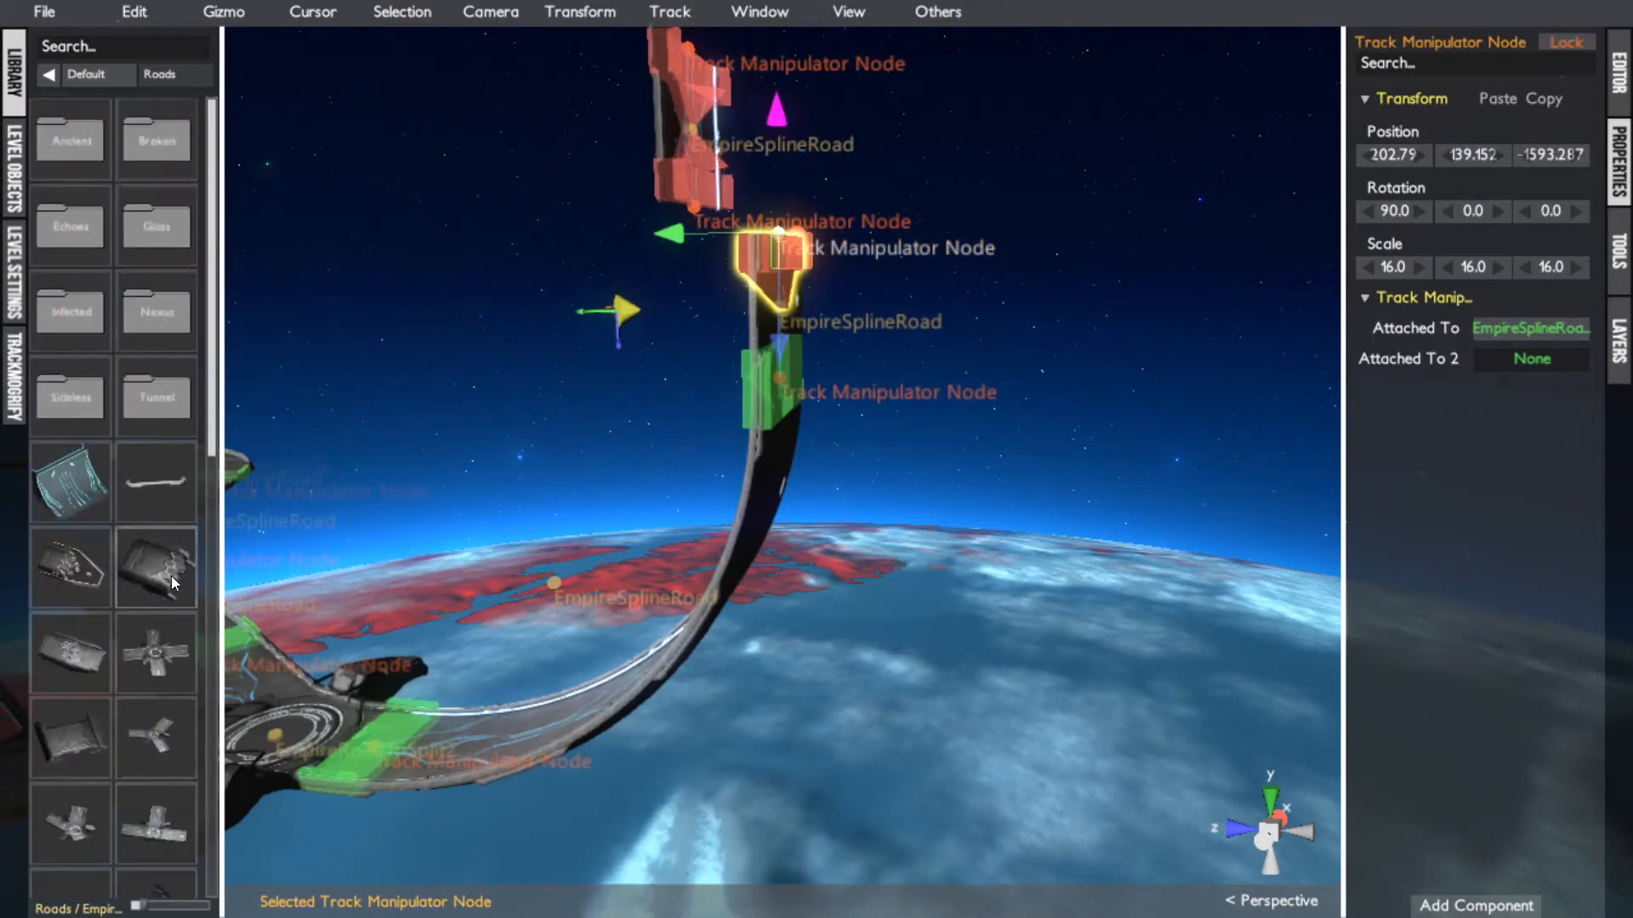
{"action": "left_click", "coordinate": [91, 557]}
{"action": "left_click", "coordinate": [693, 208]}
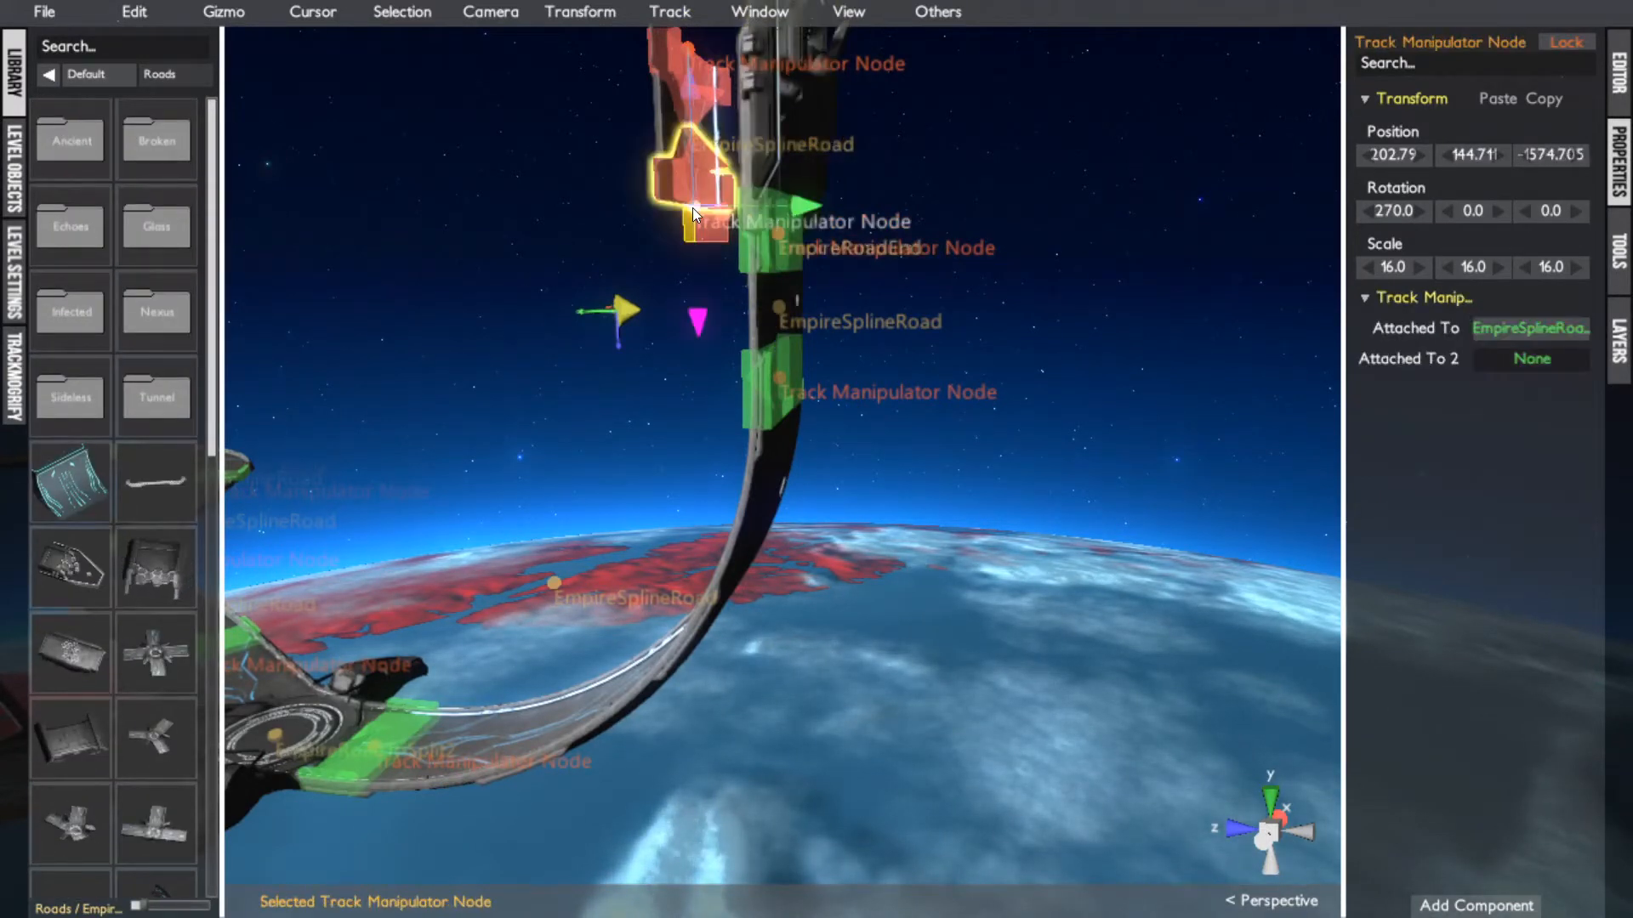
{"action": "left_click", "coordinate": [66, 555]}
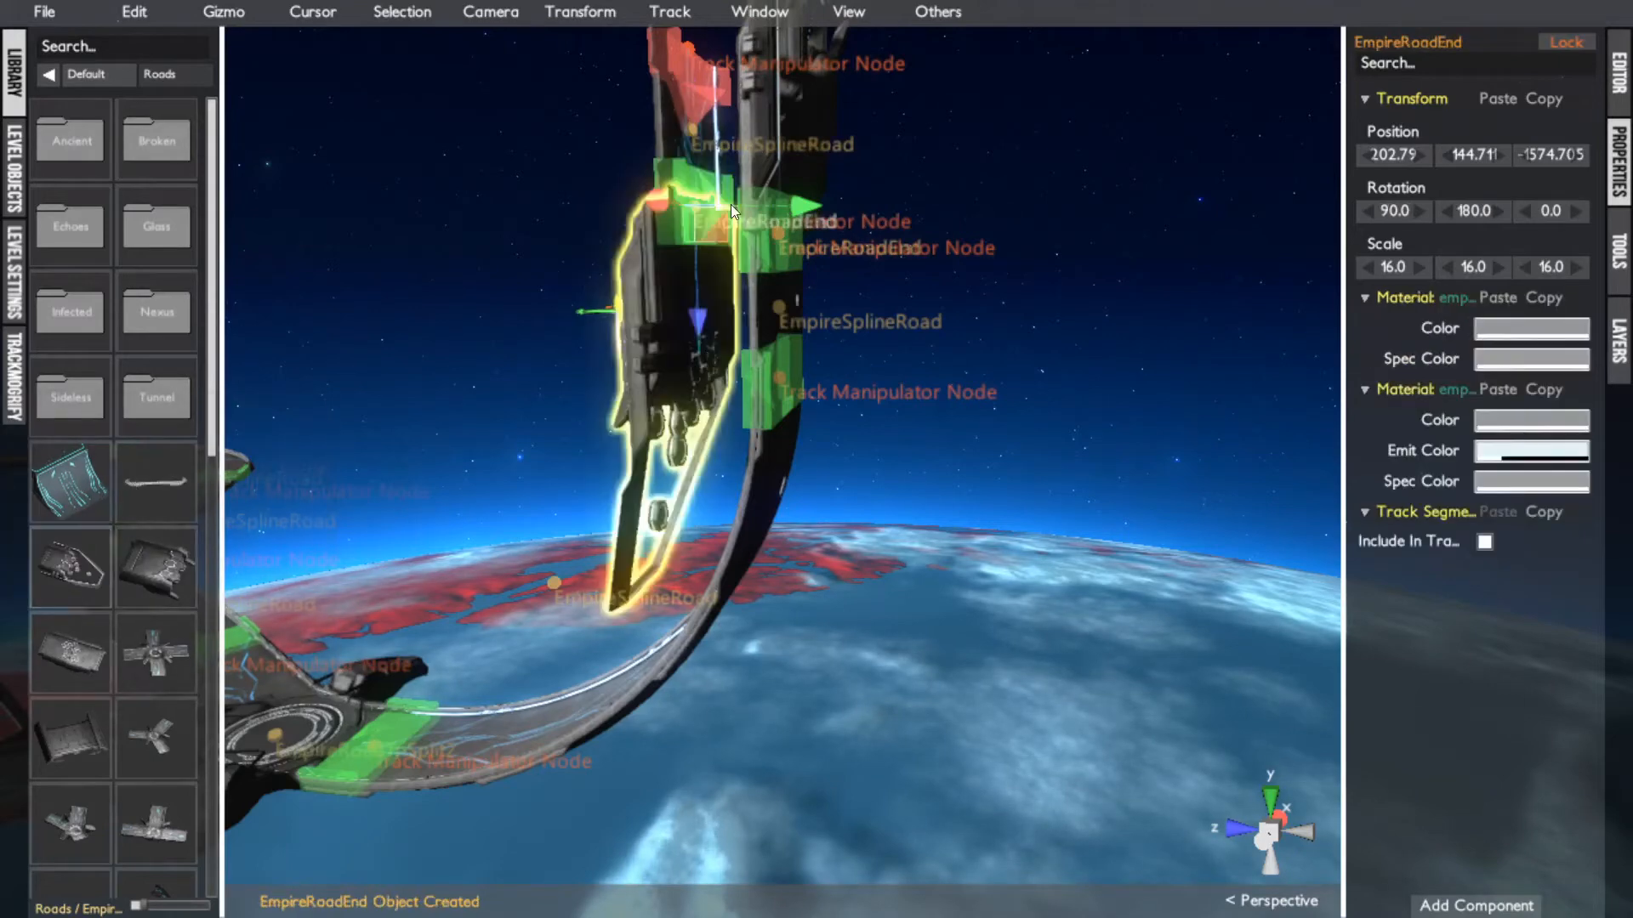
Raise the facing segment together with its end piece to a height of about 218
{"action": "left_click", "coordinate": [757, 158]}
{"action": "scroll", "coordinate": [683, 167], "scroll_direction": "down", "scroll_amount": 3}
{"action": "left_click_drag", "start_coordinate": [683, 166], "coordinate": [743, 126], "text": "alt"}
{"action": "scroll", "coordinate": [743, 126], "scroll_direction": "down", "scroll_amount": 5}
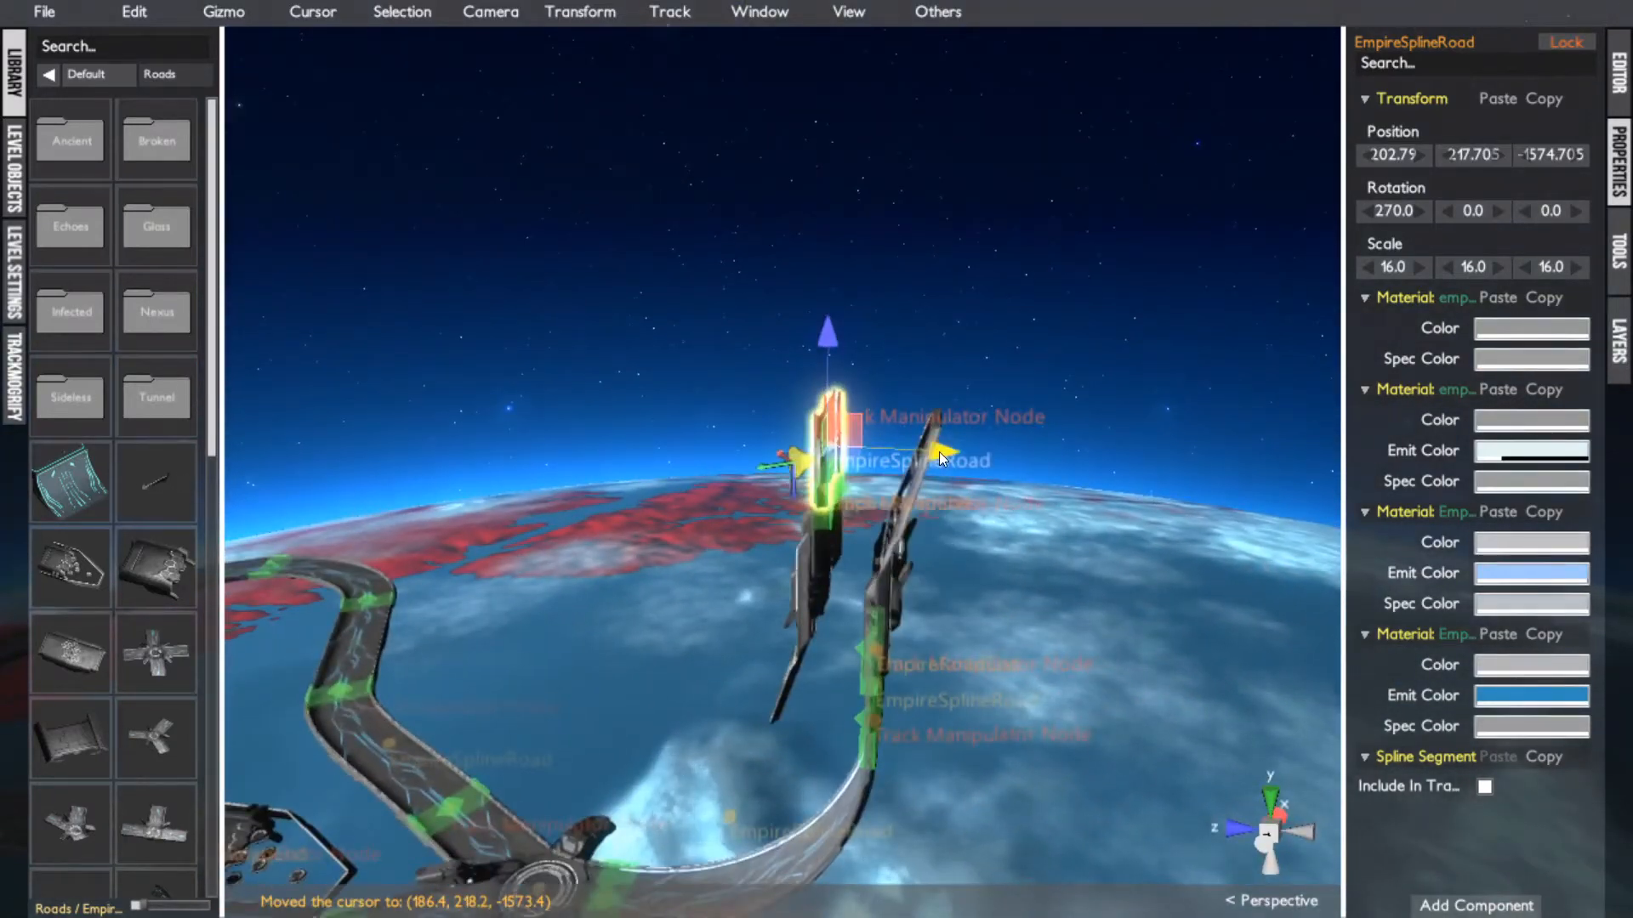
Move the raised facing segment to Z about -1577.8 and extend its top node up to a height of about 261
{"action": "left_click_drag", "start_coordinate": [939, 452], "coordinate": [819, 449]}
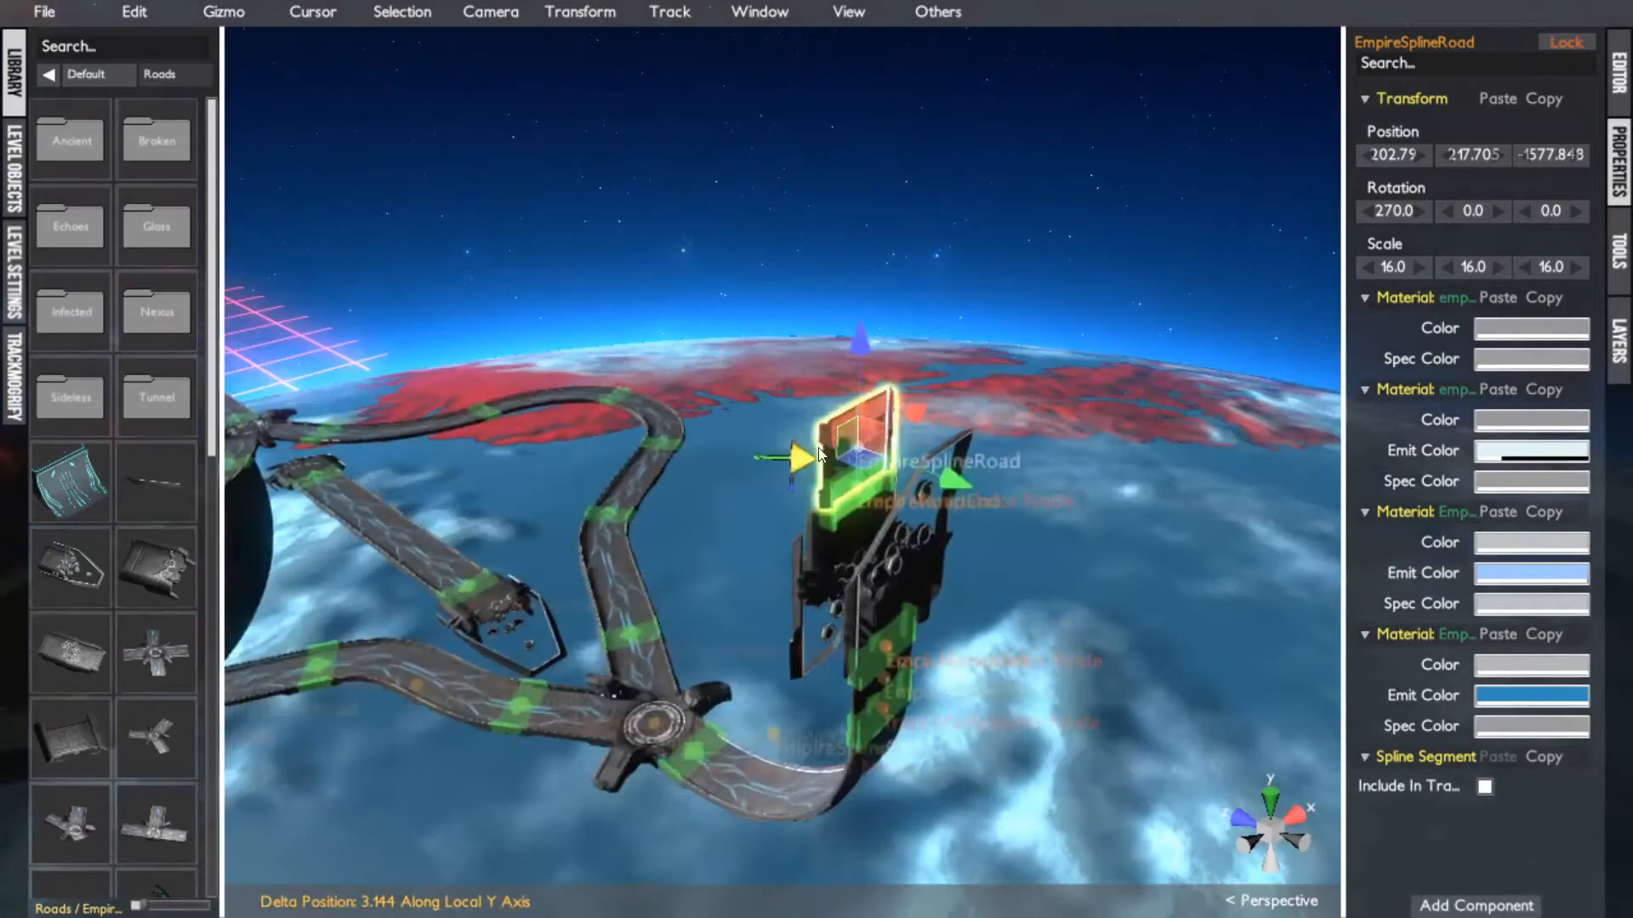
{"action": "left_click", "coordinate": [861, 411]}
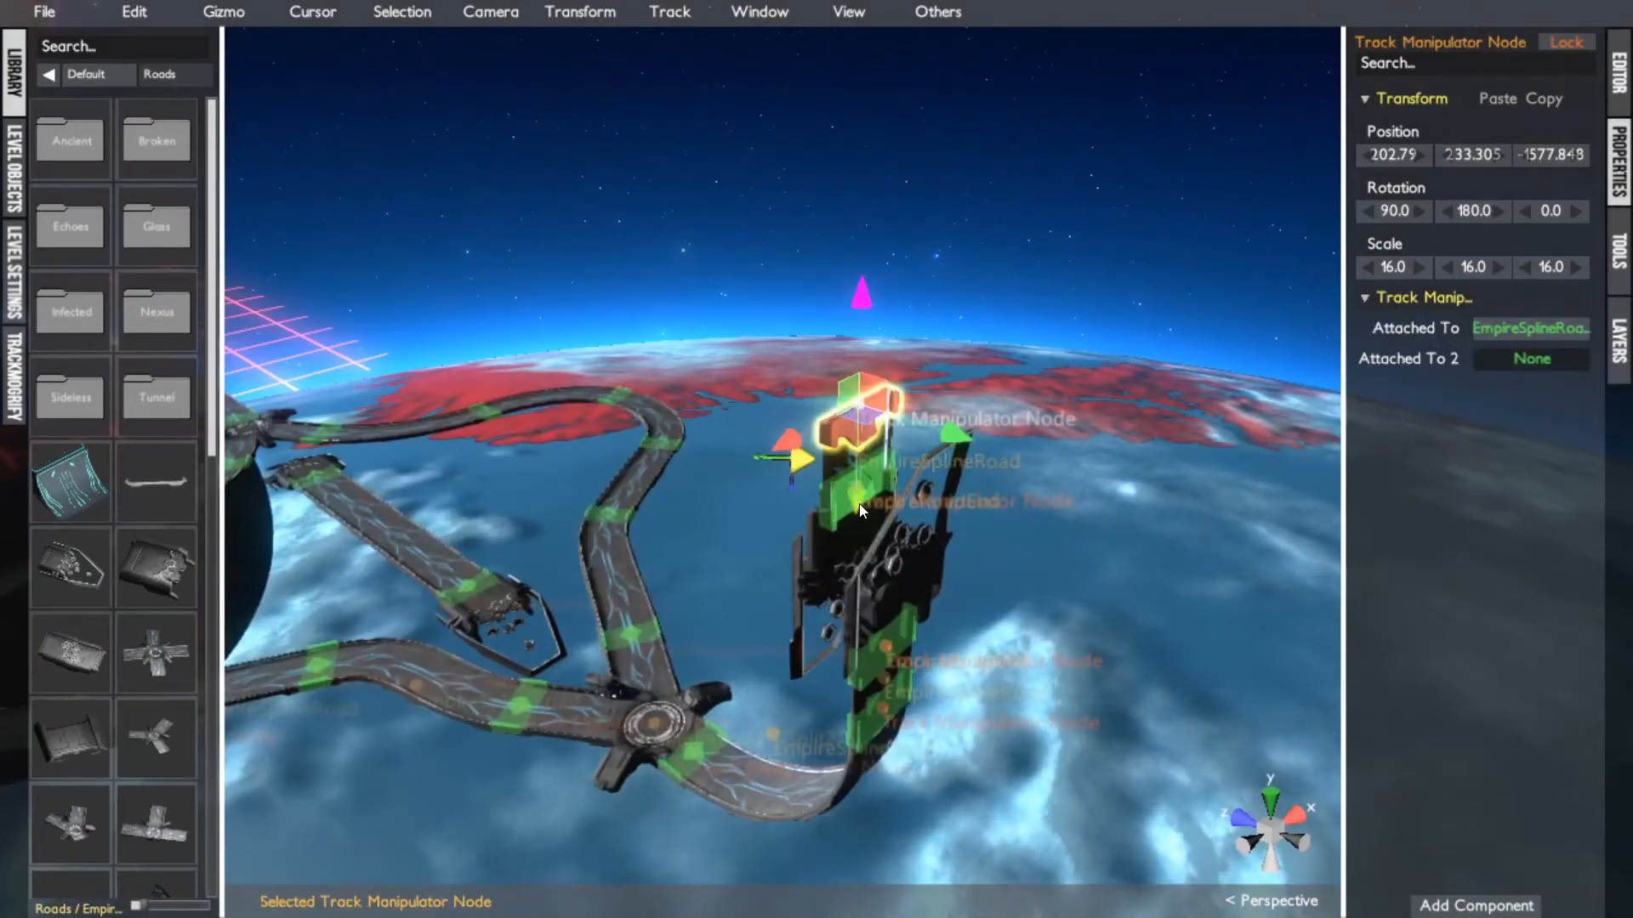
{"action": "left_click_drag", "start_coordinate": [858, 503], "coordinate": [1076, 367]}
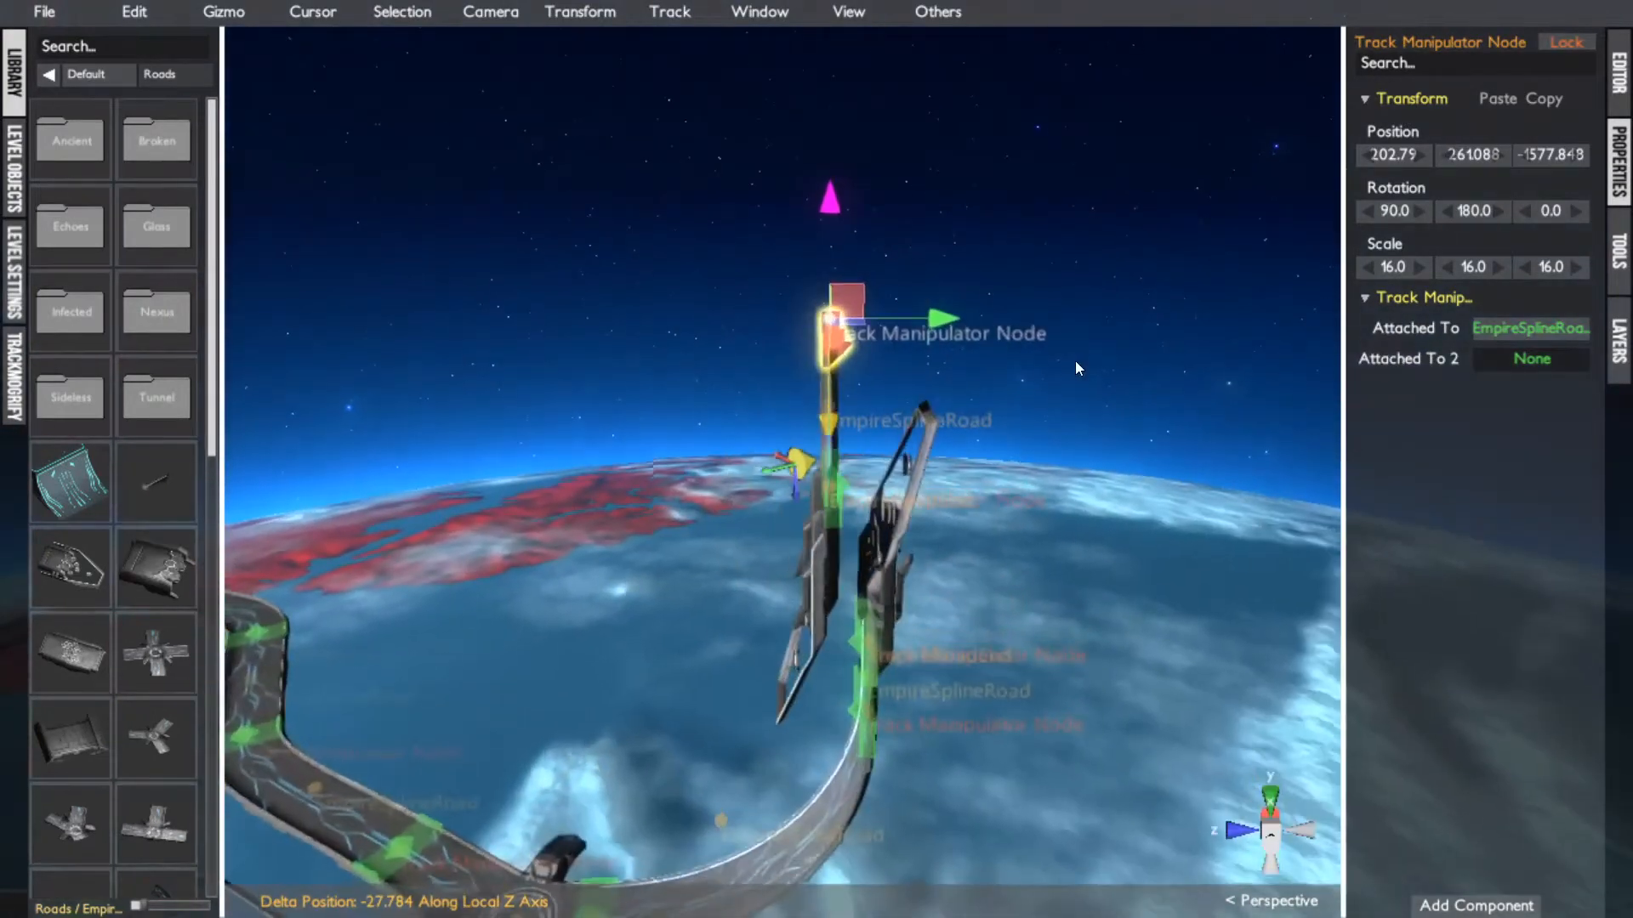
Move the facing road's top node and its end piece together about 3 units along local Y, to Z about -1580.9
{"action": "left_click_drag", "start_coordinate": [946, 318], "coordinate": [950, 321]}
{"action": "key", "text": "ctrl+z"}
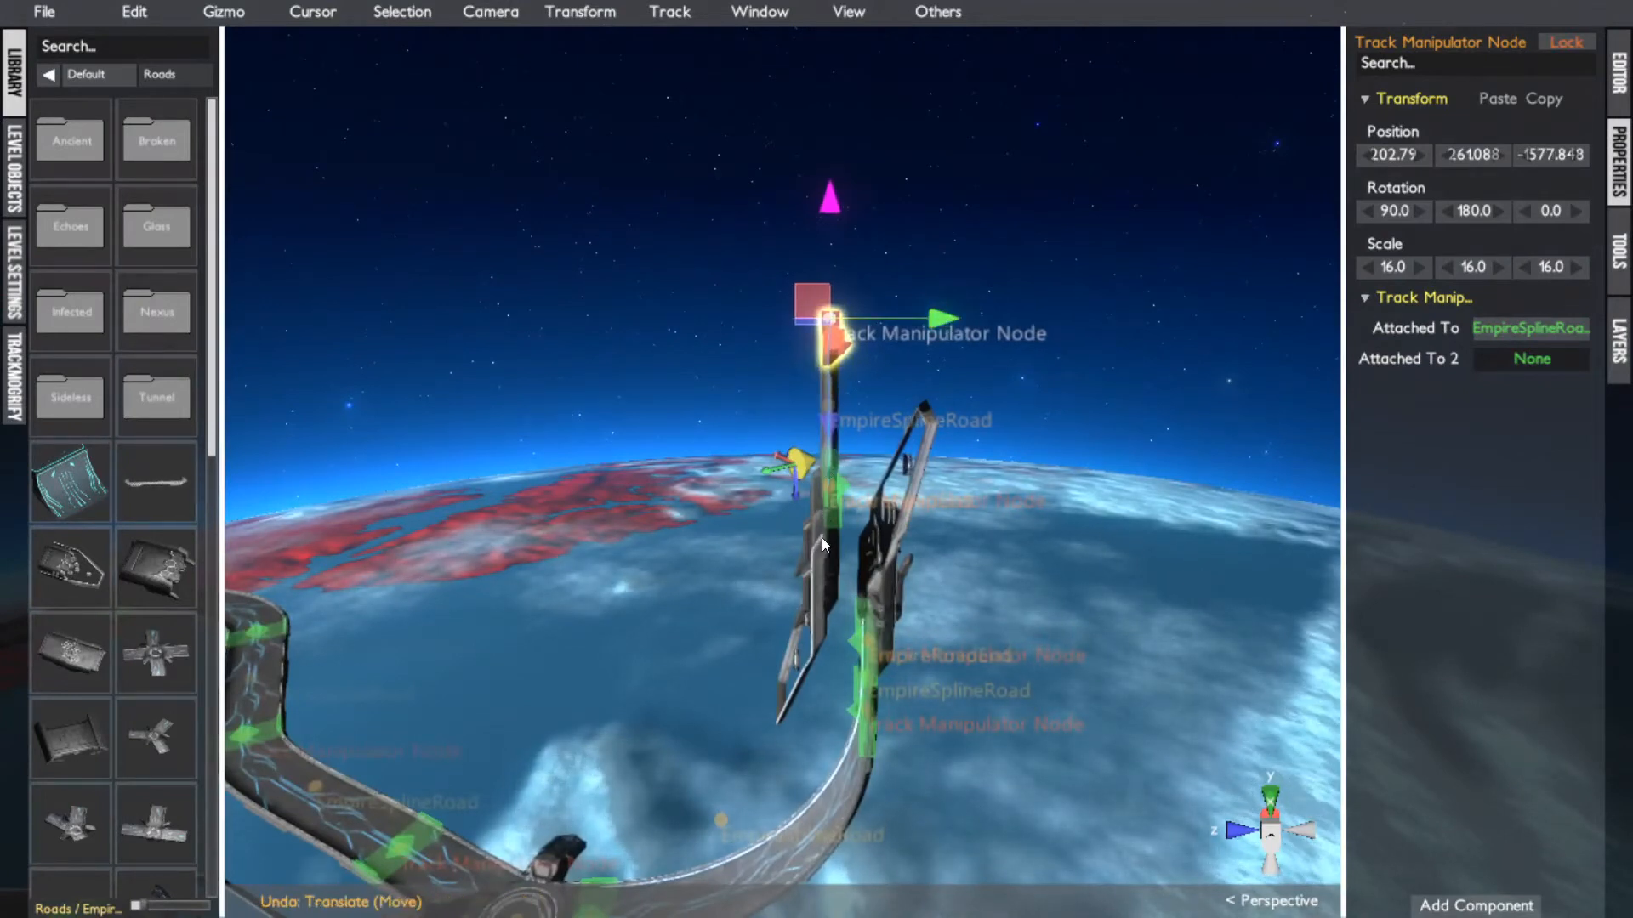
{"action": "left_click", "coordinate": [829, 532], "text": "shift"}
{"action": "left_click_drag", "start_coordinate": [946, 402], "coordinate": [517, 648]}
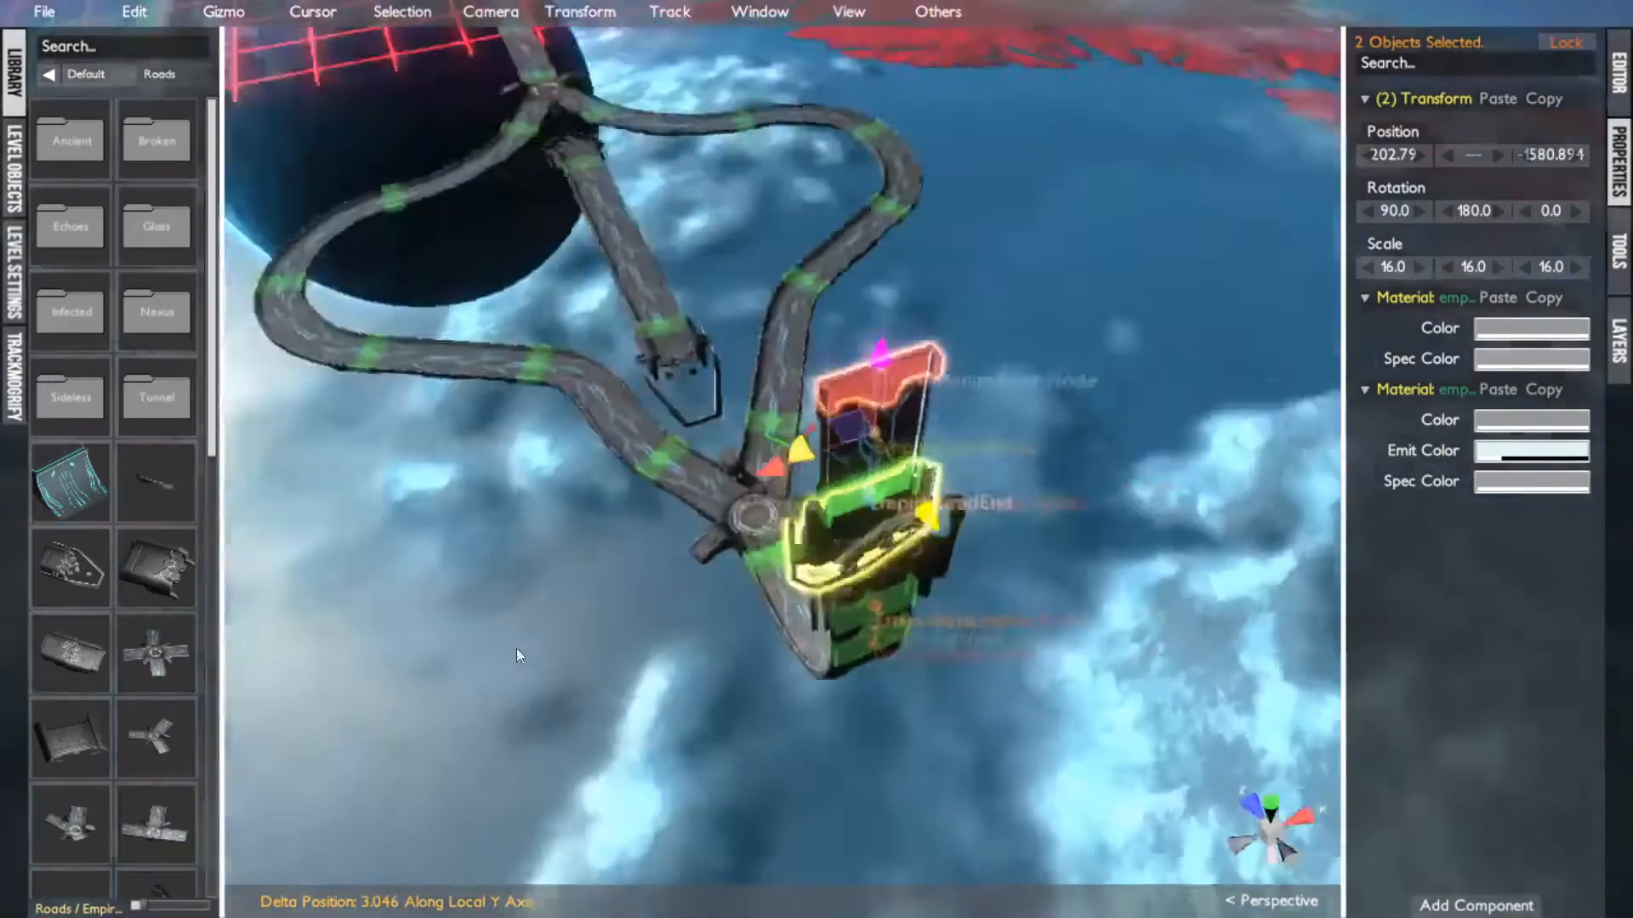
Place the 3D cursor on the track node at the base of the vertical climb, just past the junction
{"action": "middle_click", "coordinate": [793, 135]}
{"action": "left_click_drag", "start_coordinate": [792, 136], "coordinate": [823, 266], "text": "alt"}
{"action": "middle_click", "coordinate": [968, 258]}
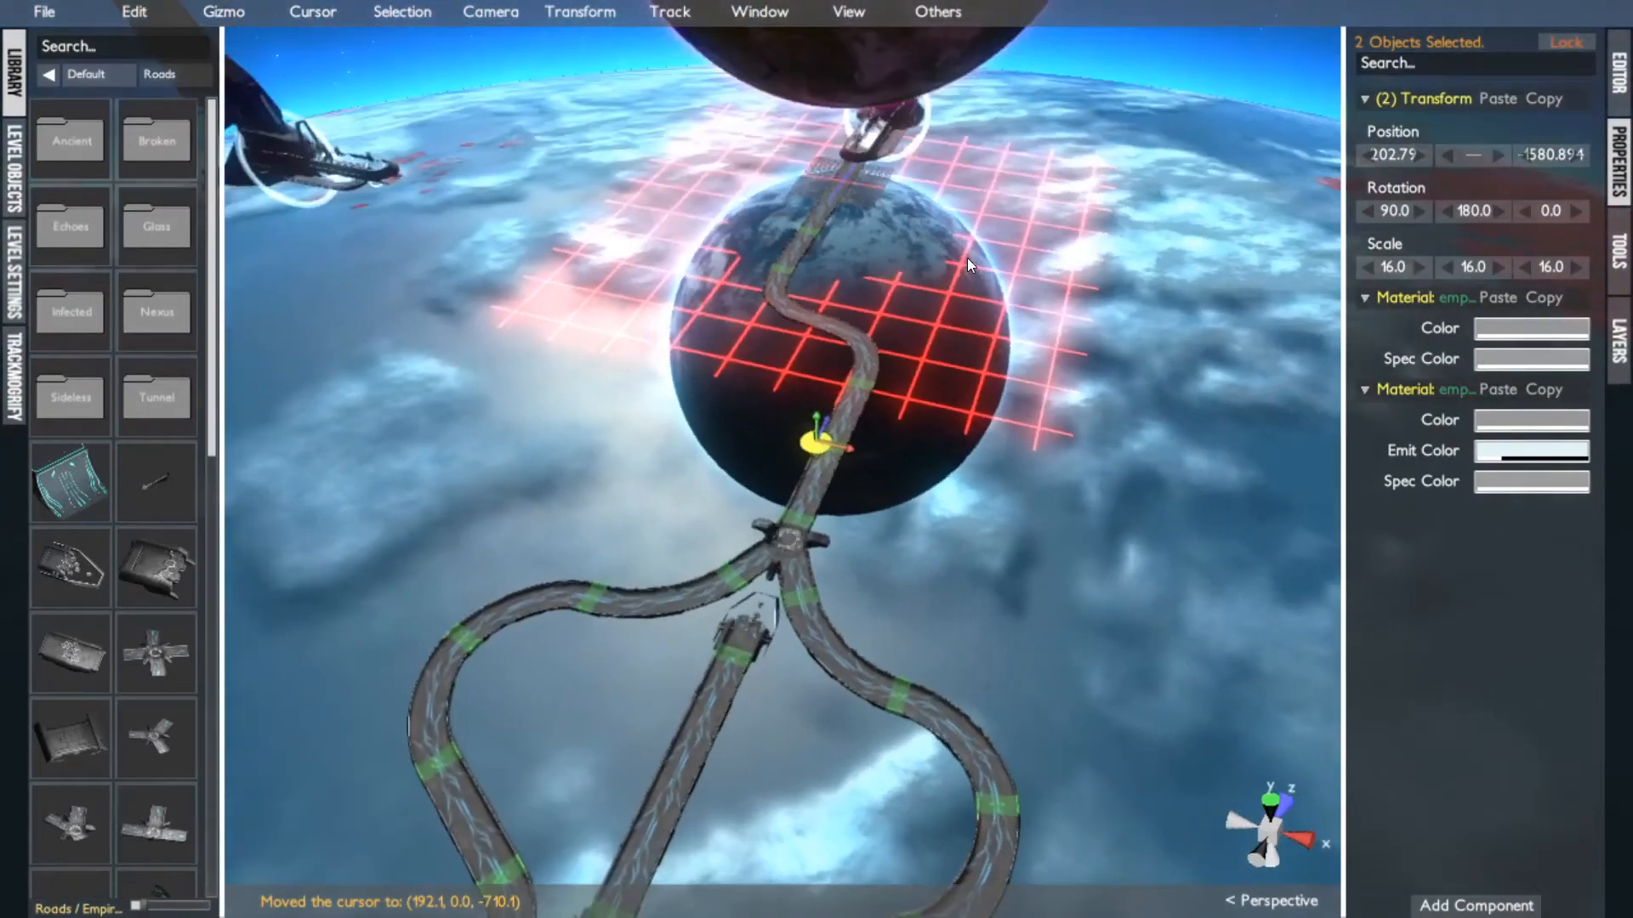
{"action": "left_click_drag", "start_coordinate": [968, 257], "coordinate": [563, 360], "text": "alt"}
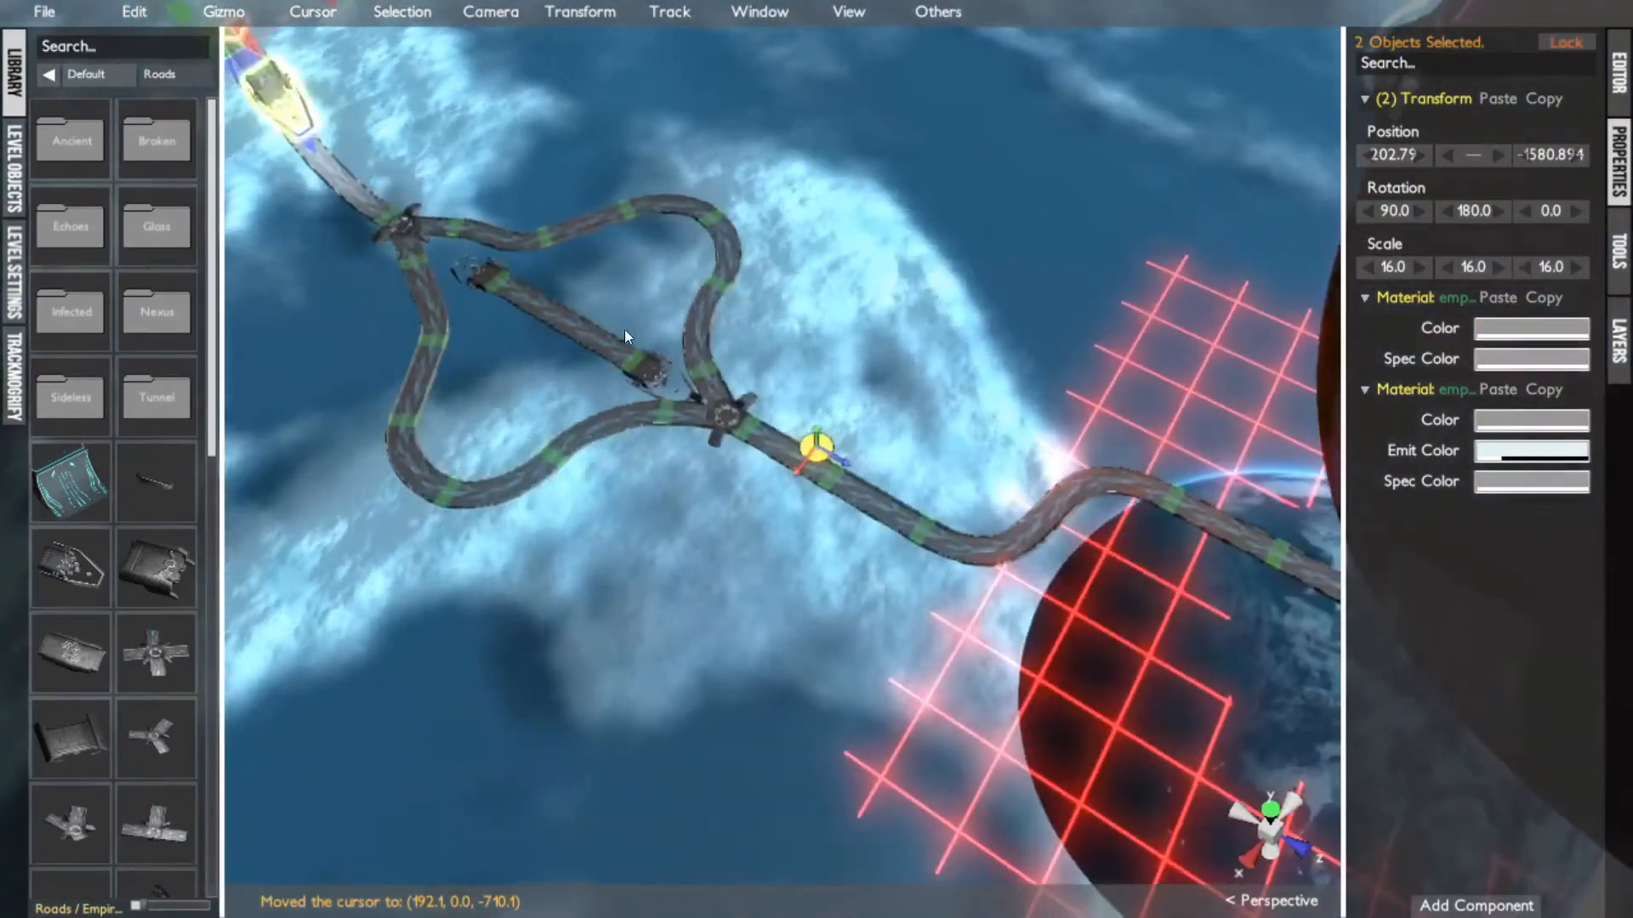
{"action": "middle_click", "coordinate": [555, 246]}
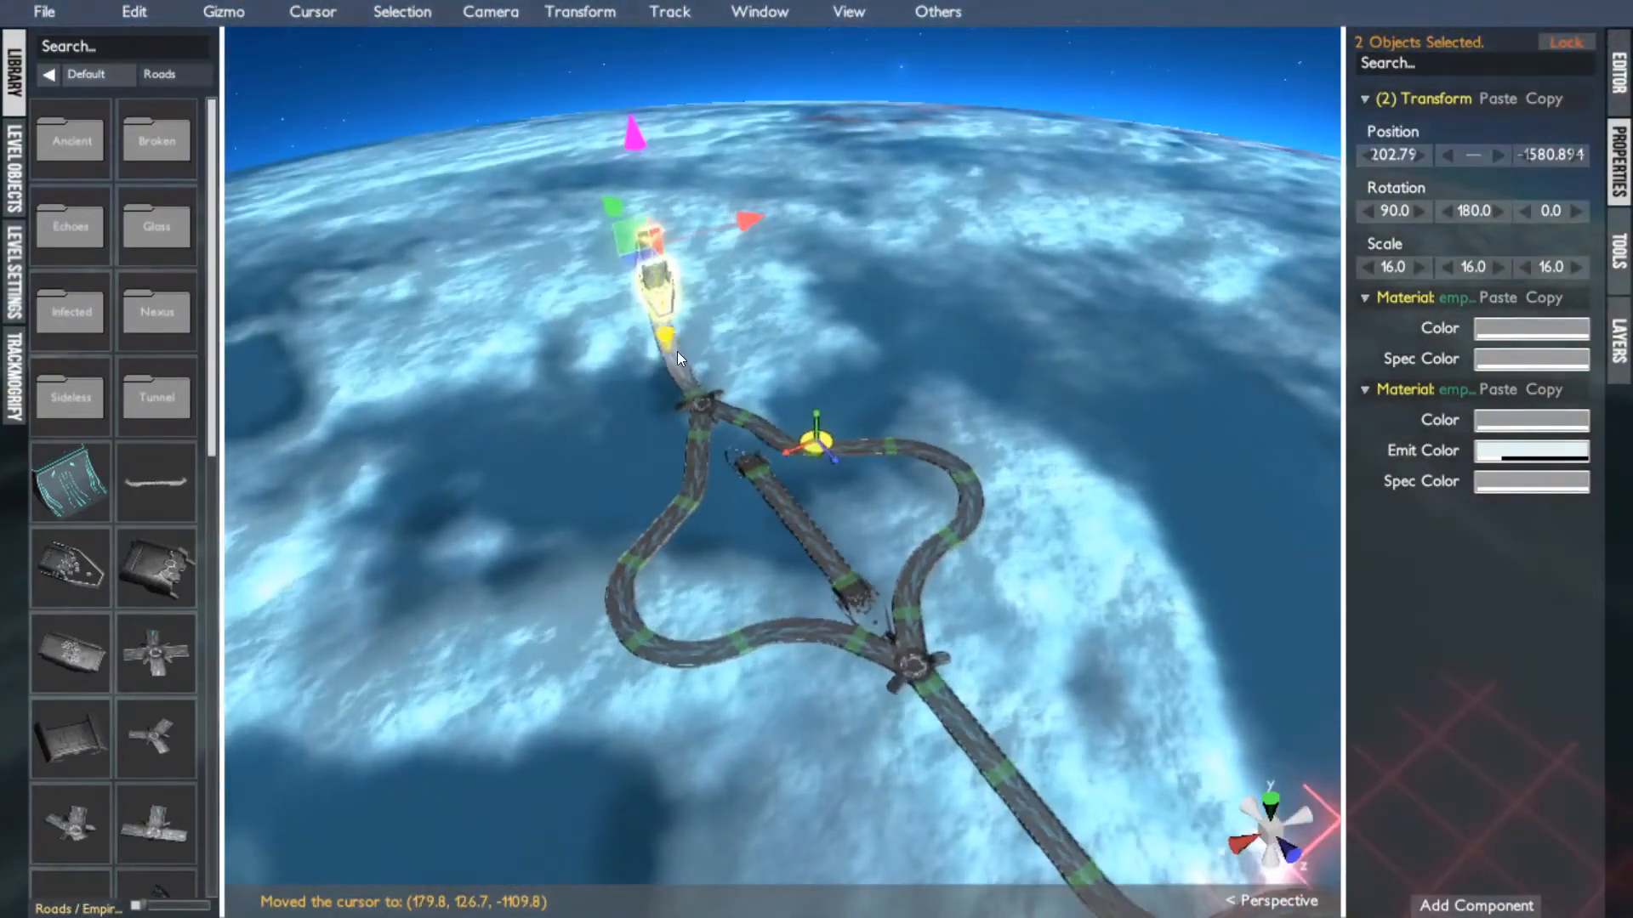
{"action": "middle_click", "coordinate": [688, 393]}
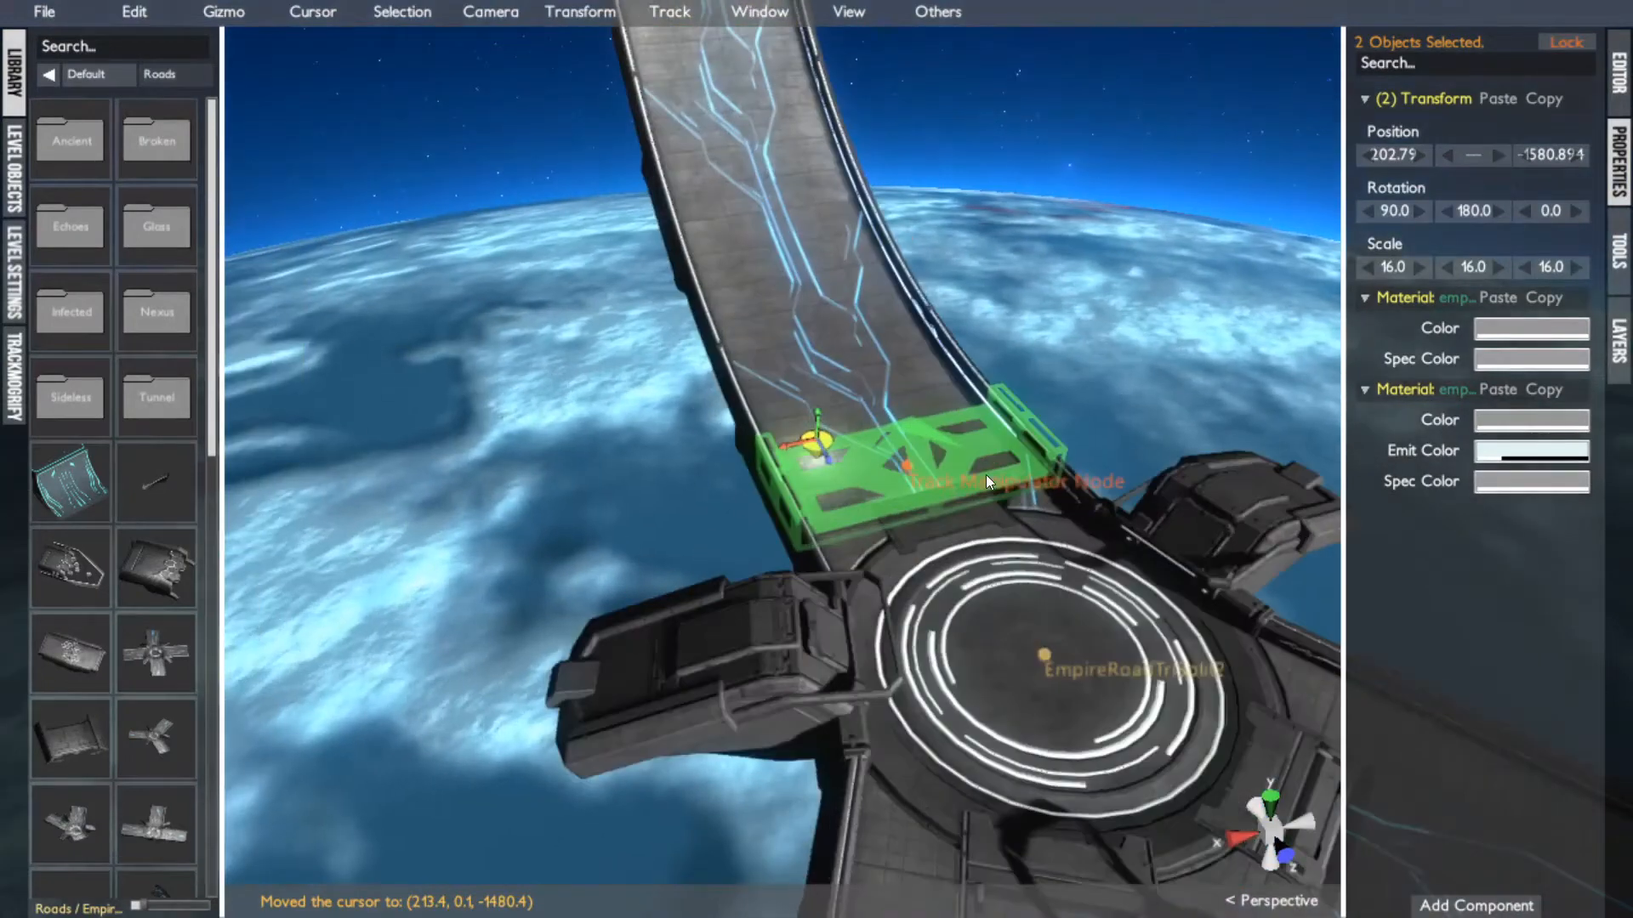
{"action": "middle_click", "coordinate": [910, 465]}
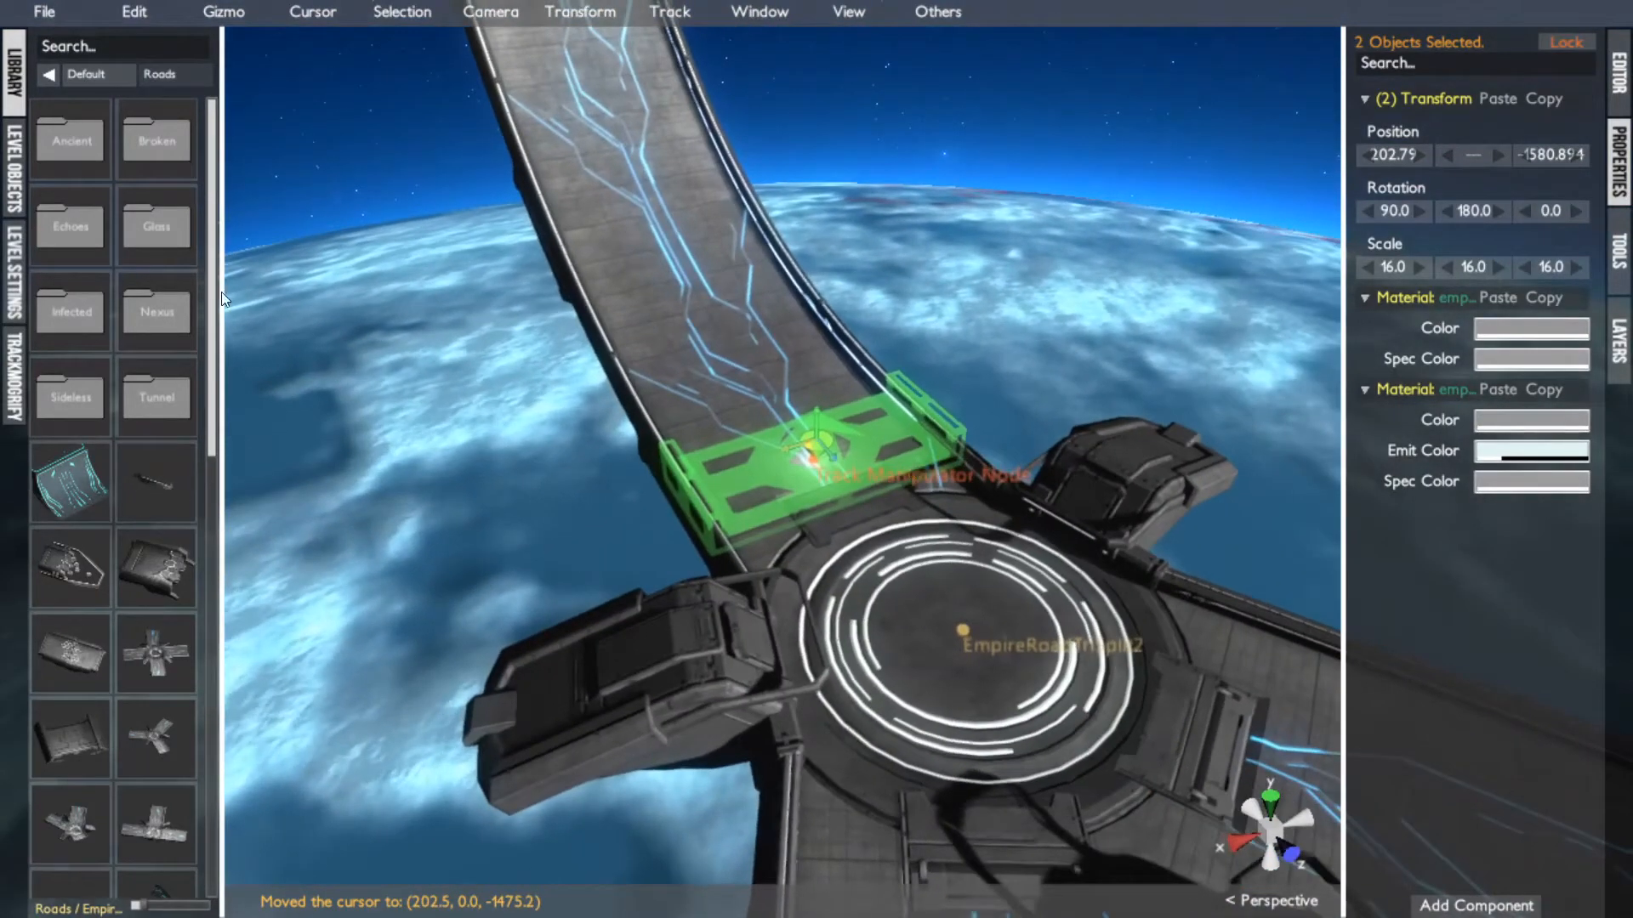
Select the LevelEditorCarSpawner and move it to the 3D cursor at the base of the climb
{"action": "left_click", "coordinate": [17, 145]}
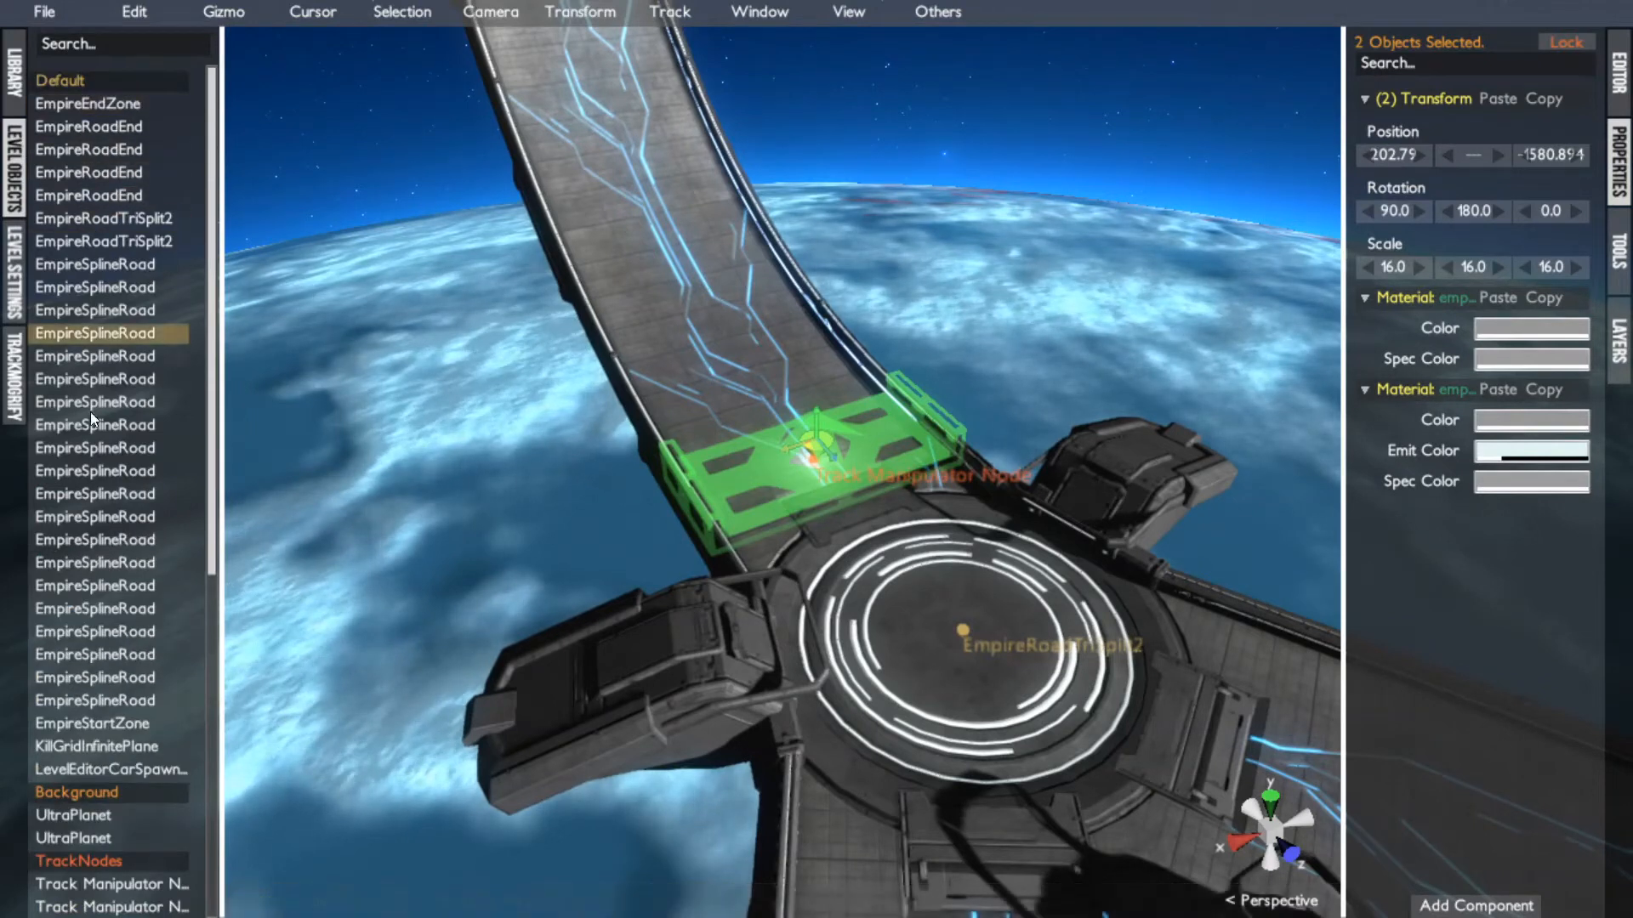
{"action": "left_click", "coordinate": [109, 772]}
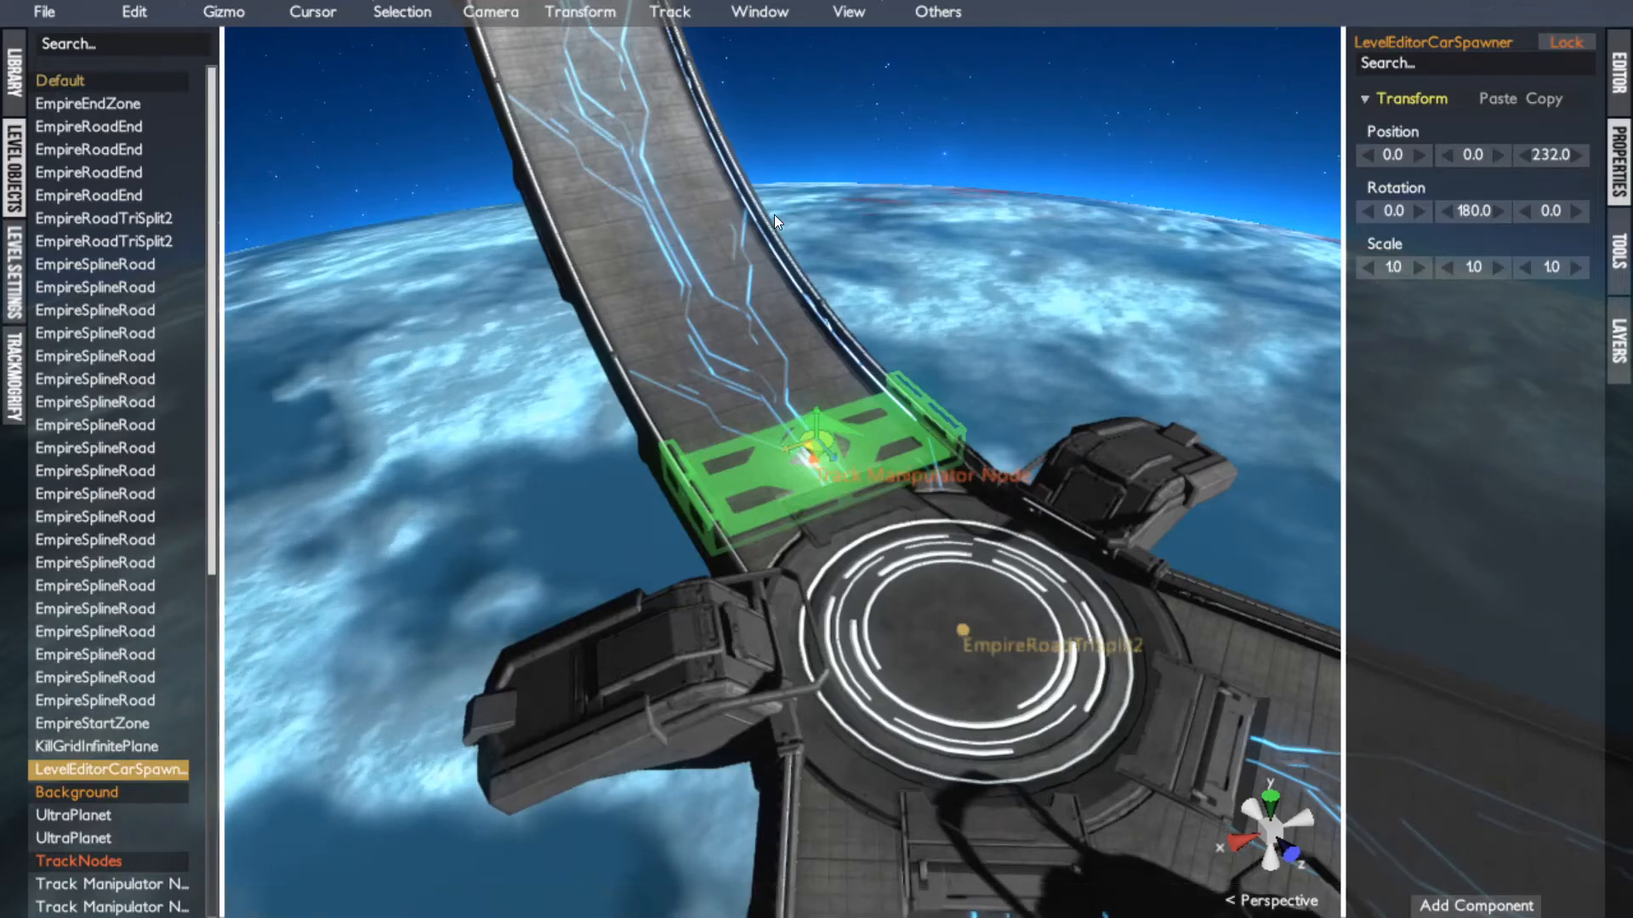
{"action": "key", "text": "shift+s"}
Test-drive the vertical climb and the jump to the facing road, and return to the level editor
{"action": "left_click_drag", "start_coordinate": [775, 214], "coordinate": [707, 305], "text": "alt"}
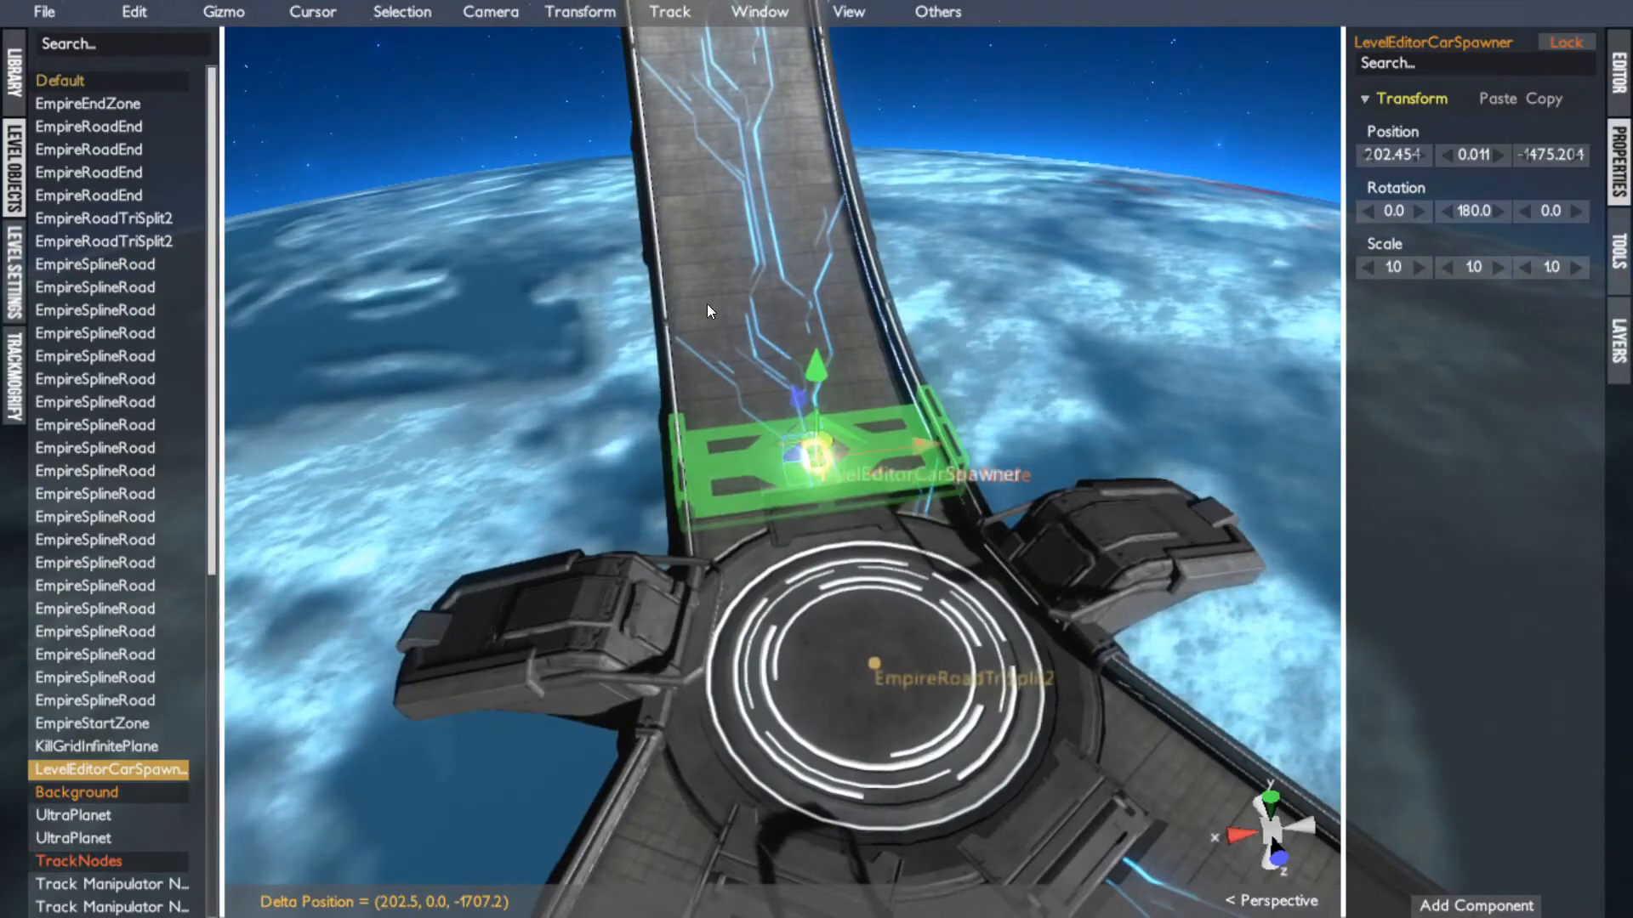
{"action": "key", "text": "ctrl+p"}
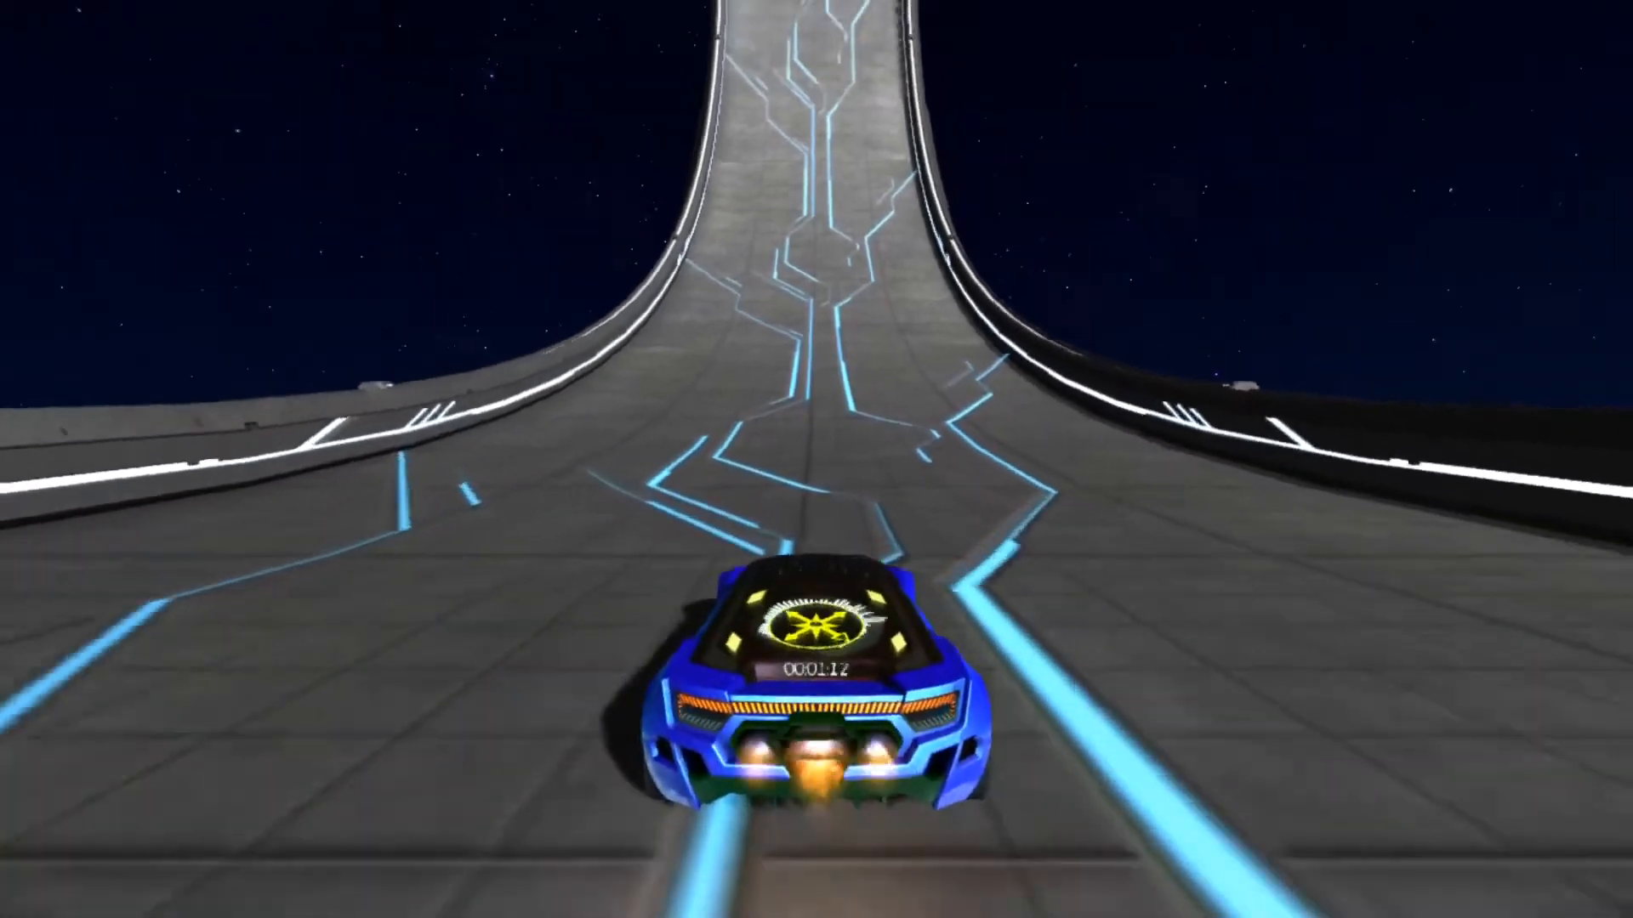
{"action": "key", "text": "w"}
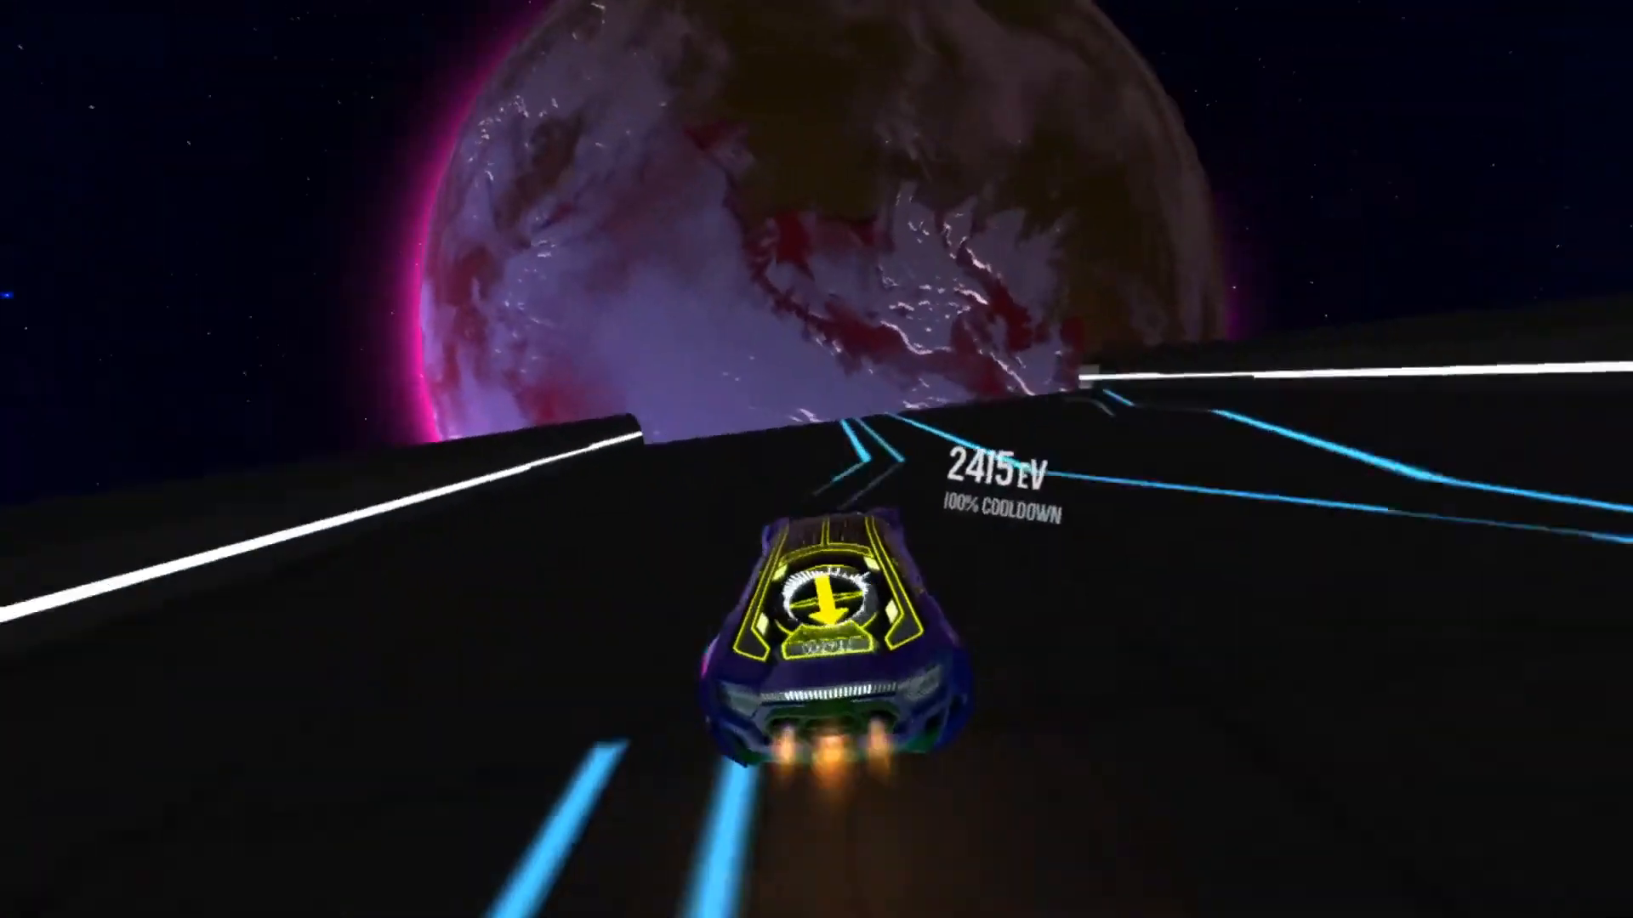
{"action": "key", "text": "ctrl+e"}
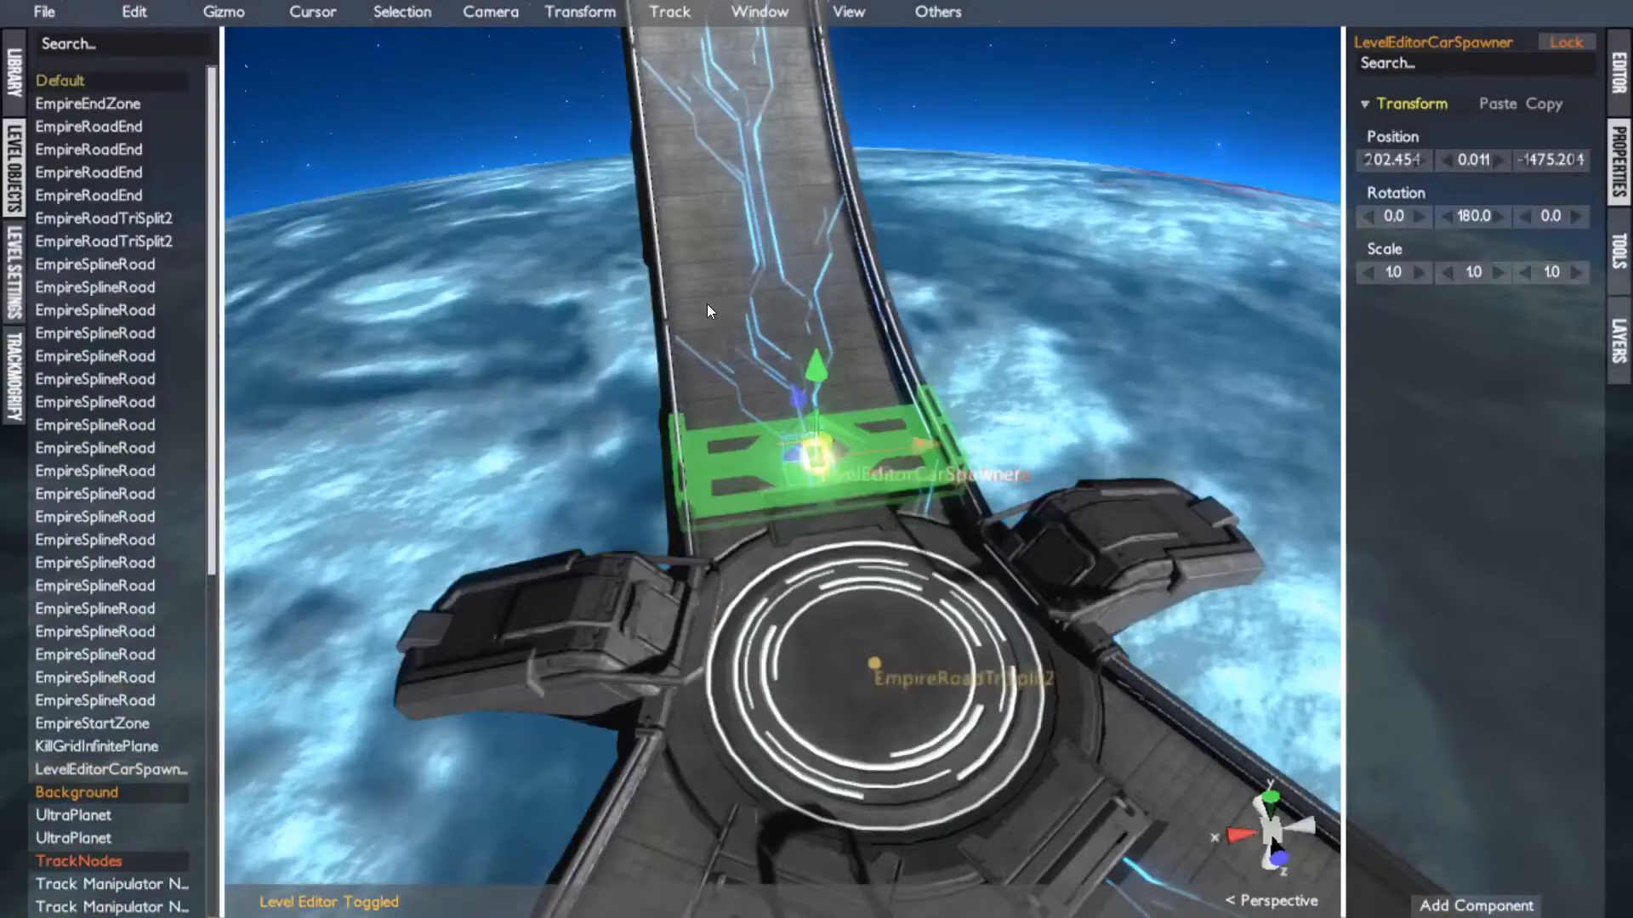
Freeze the Background layer
{"action": "scroll", "coordinate": [875, 662], "scroll_direction": "down", "scroll_amount": 6}
{"action": "left_click", "coordinate": [885, 735]}
{"action": "scroll", "coordinate": [886, 735], "scroll_direction": "down", "scroll_amount": 8}
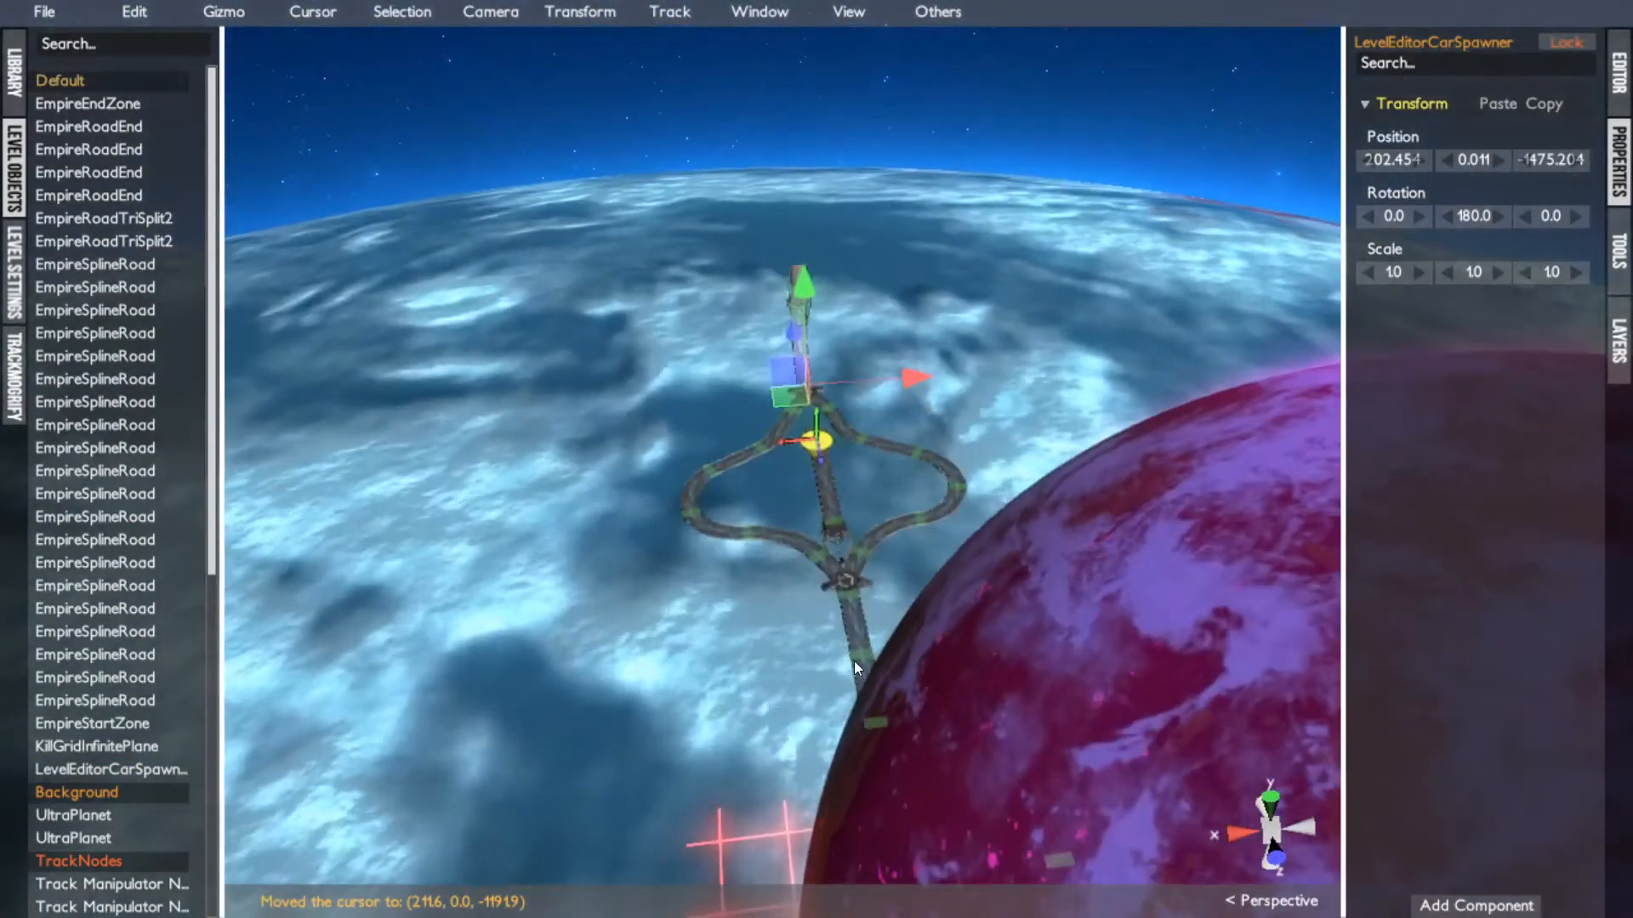
{"action": "left_click", "coordinate": [853, 661]}
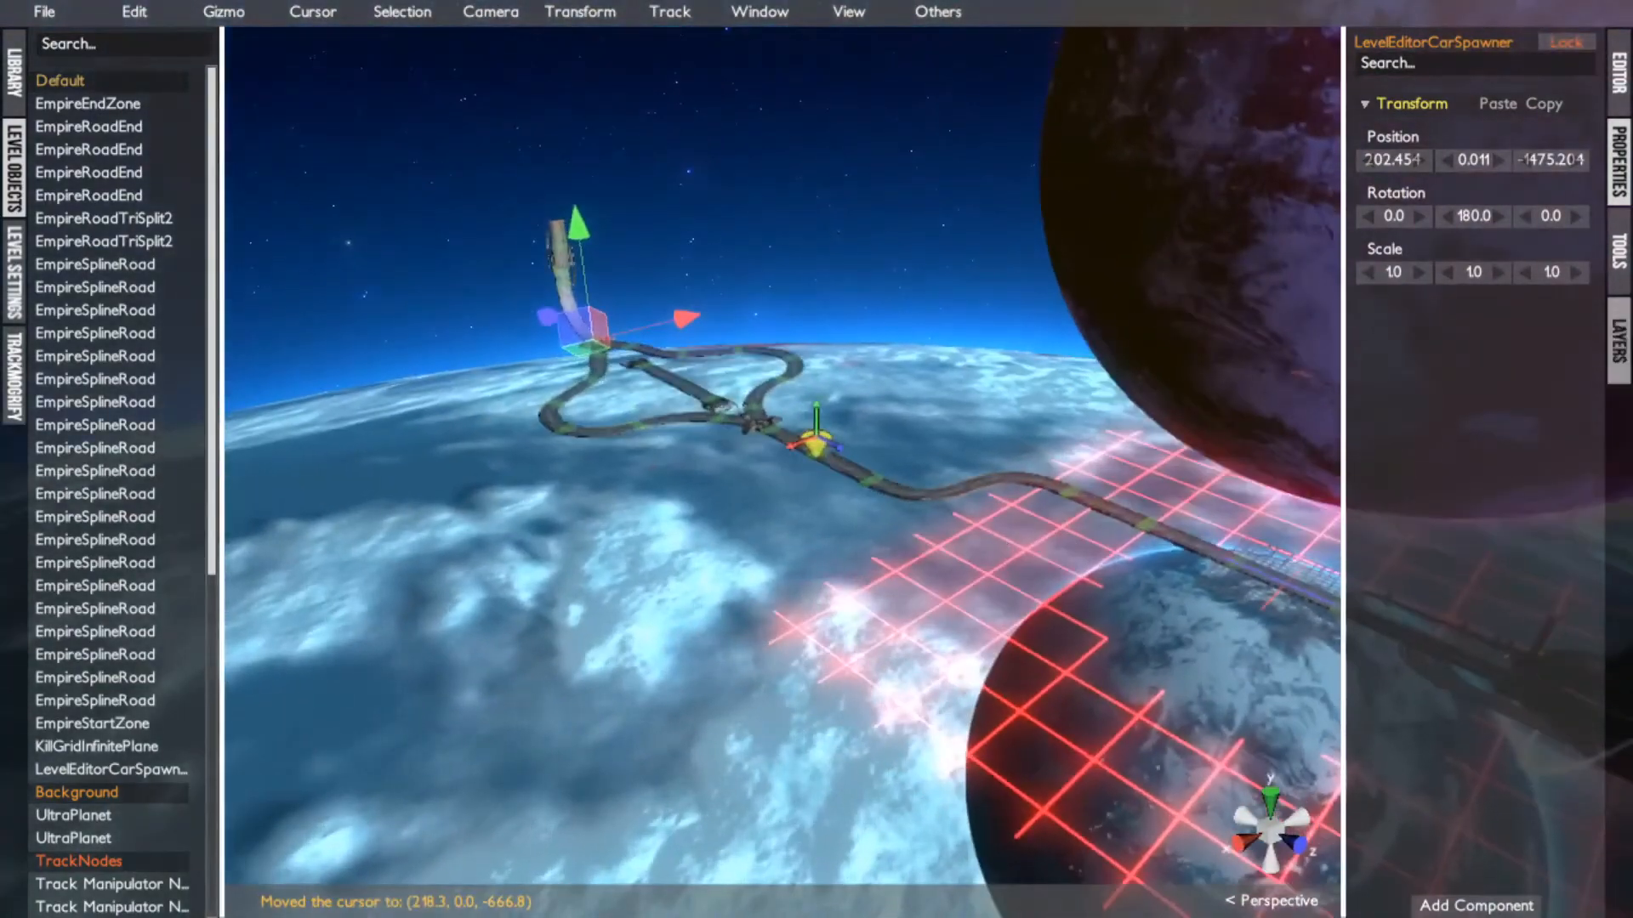
{"action": "left_click", "coordinate": [1619, 341]}
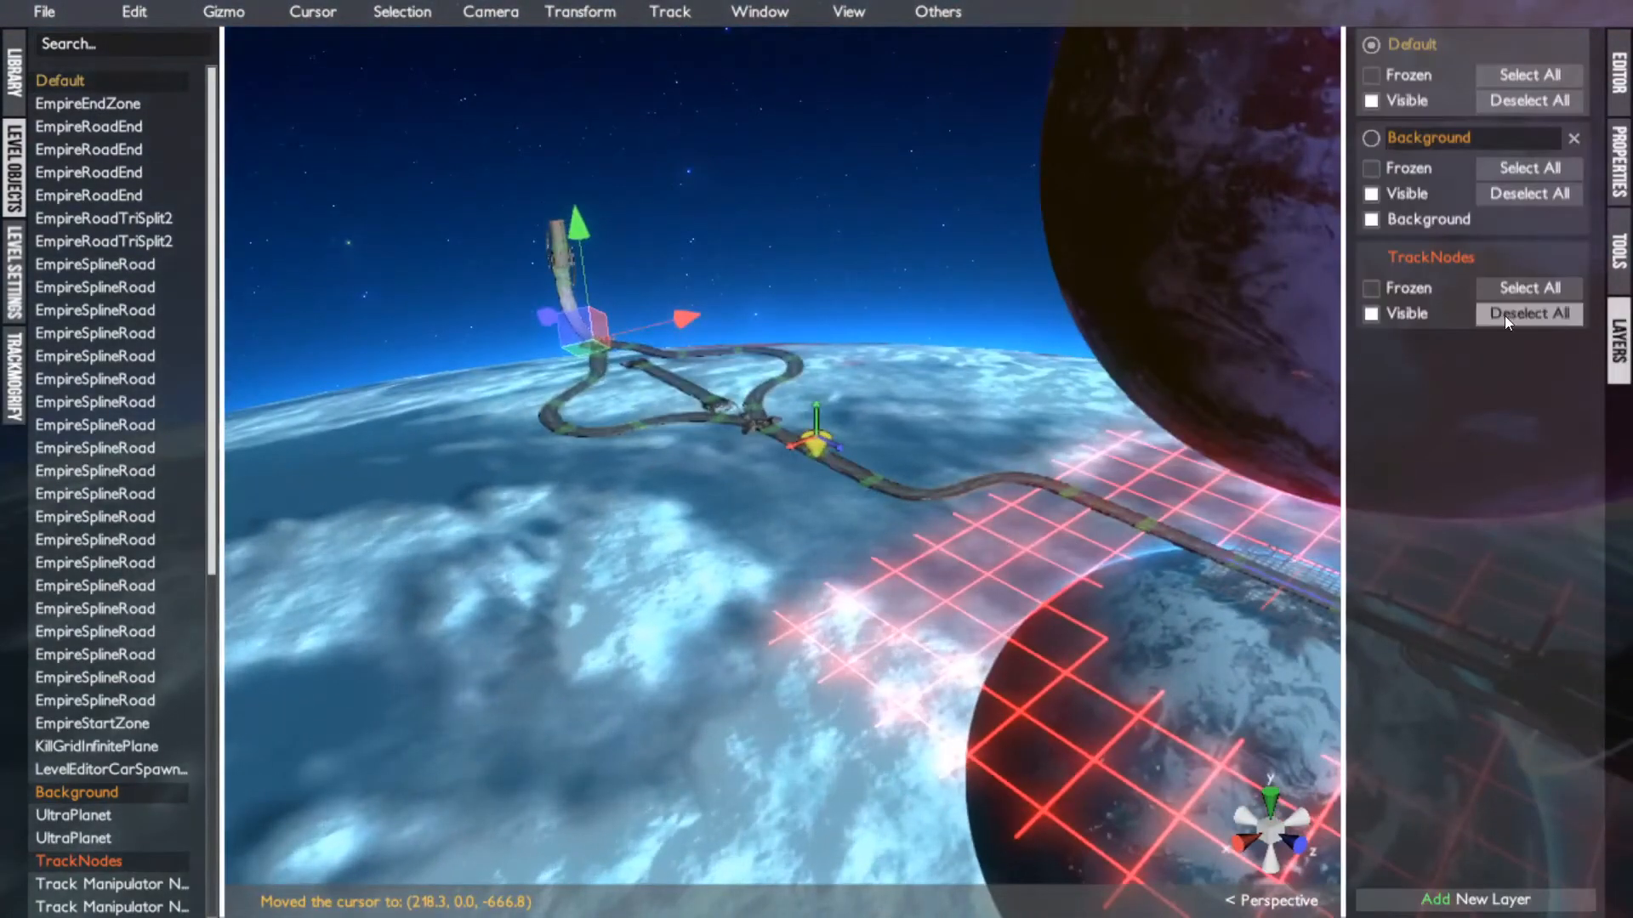
{"action": "left_click", "coordinate": [1370, 168]}
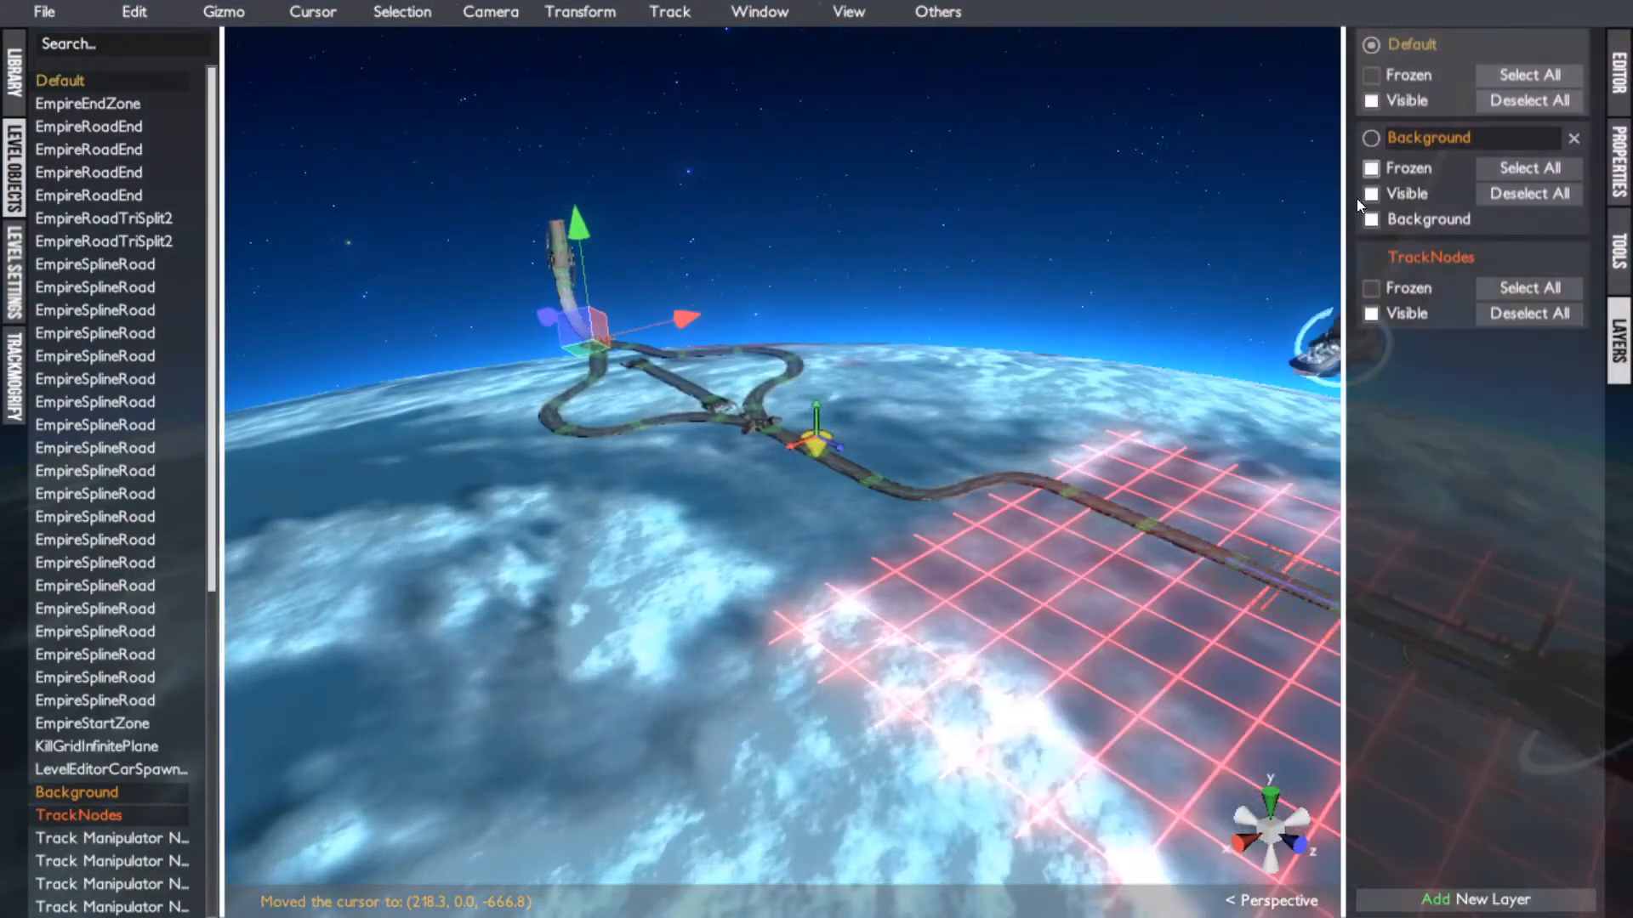
Place the 3D cursor beside the start zone and open the Buildings category of the object library
{"action": "left_click", "coordinate": [1204, 560]}
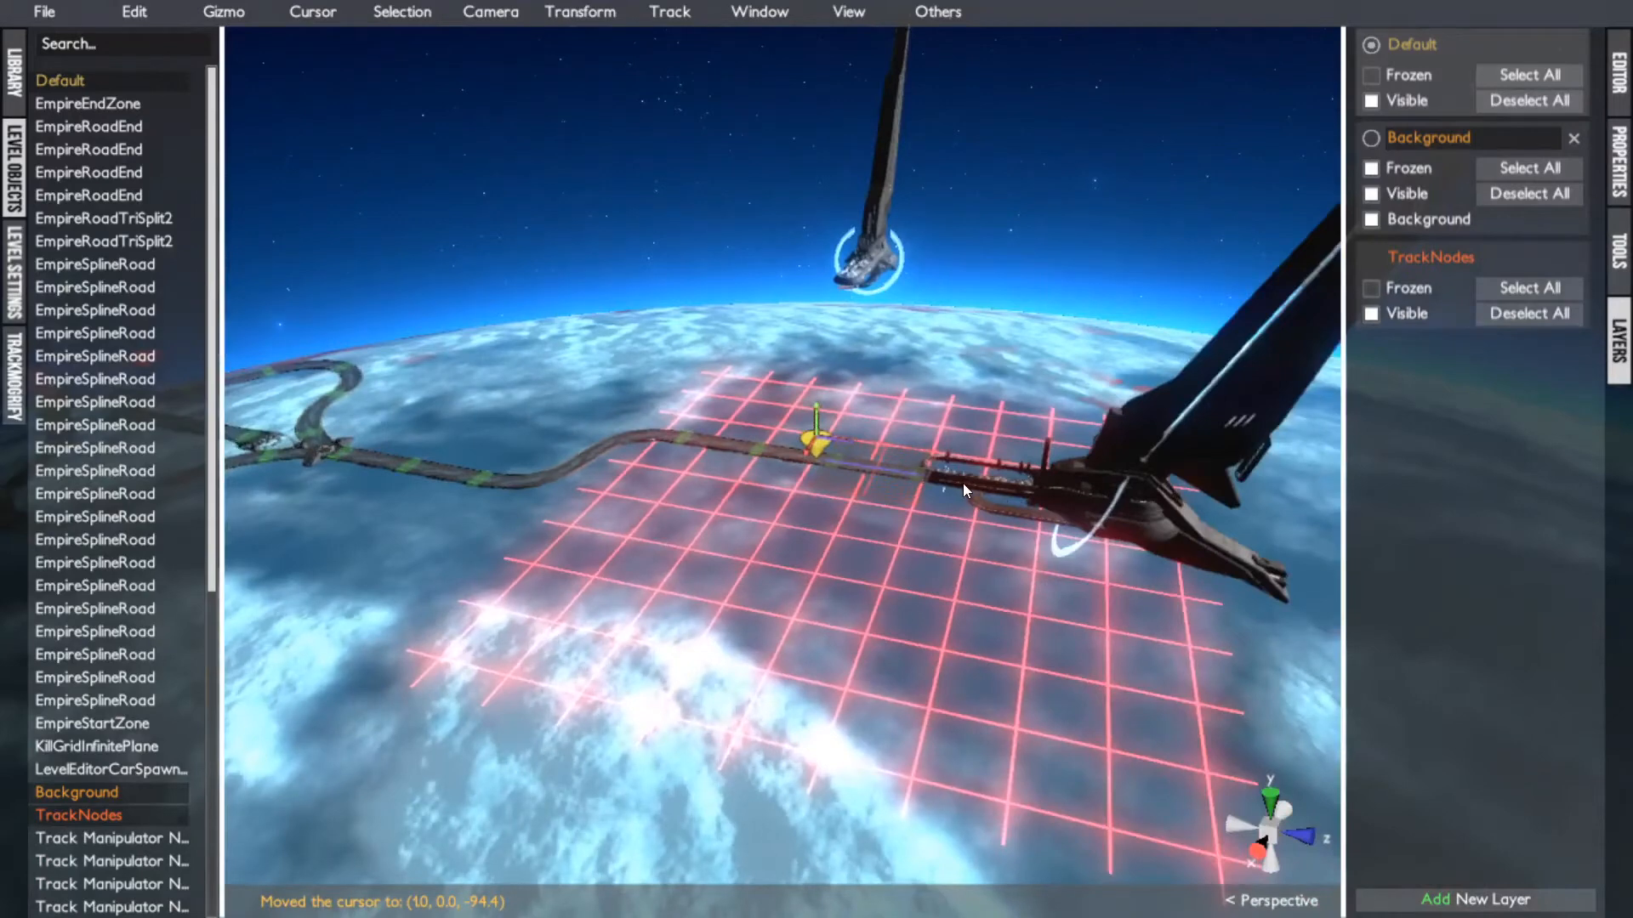
{"action": "left_click", "coordinate": [963, 484]}
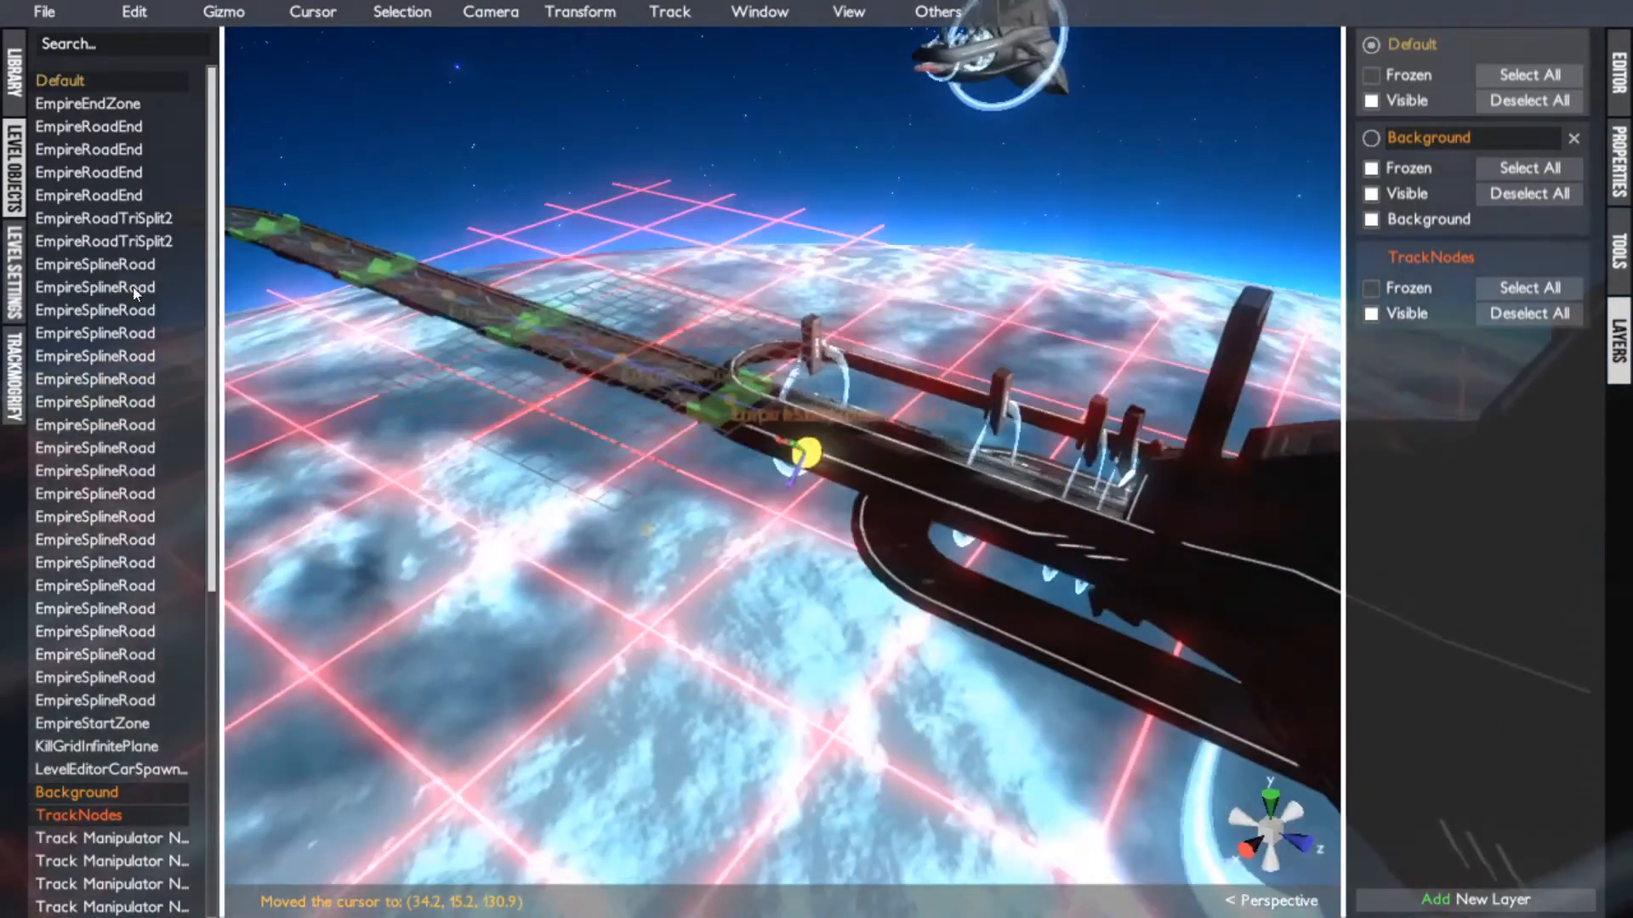
{"action": "left_click", "coordinate": [6, 75]}
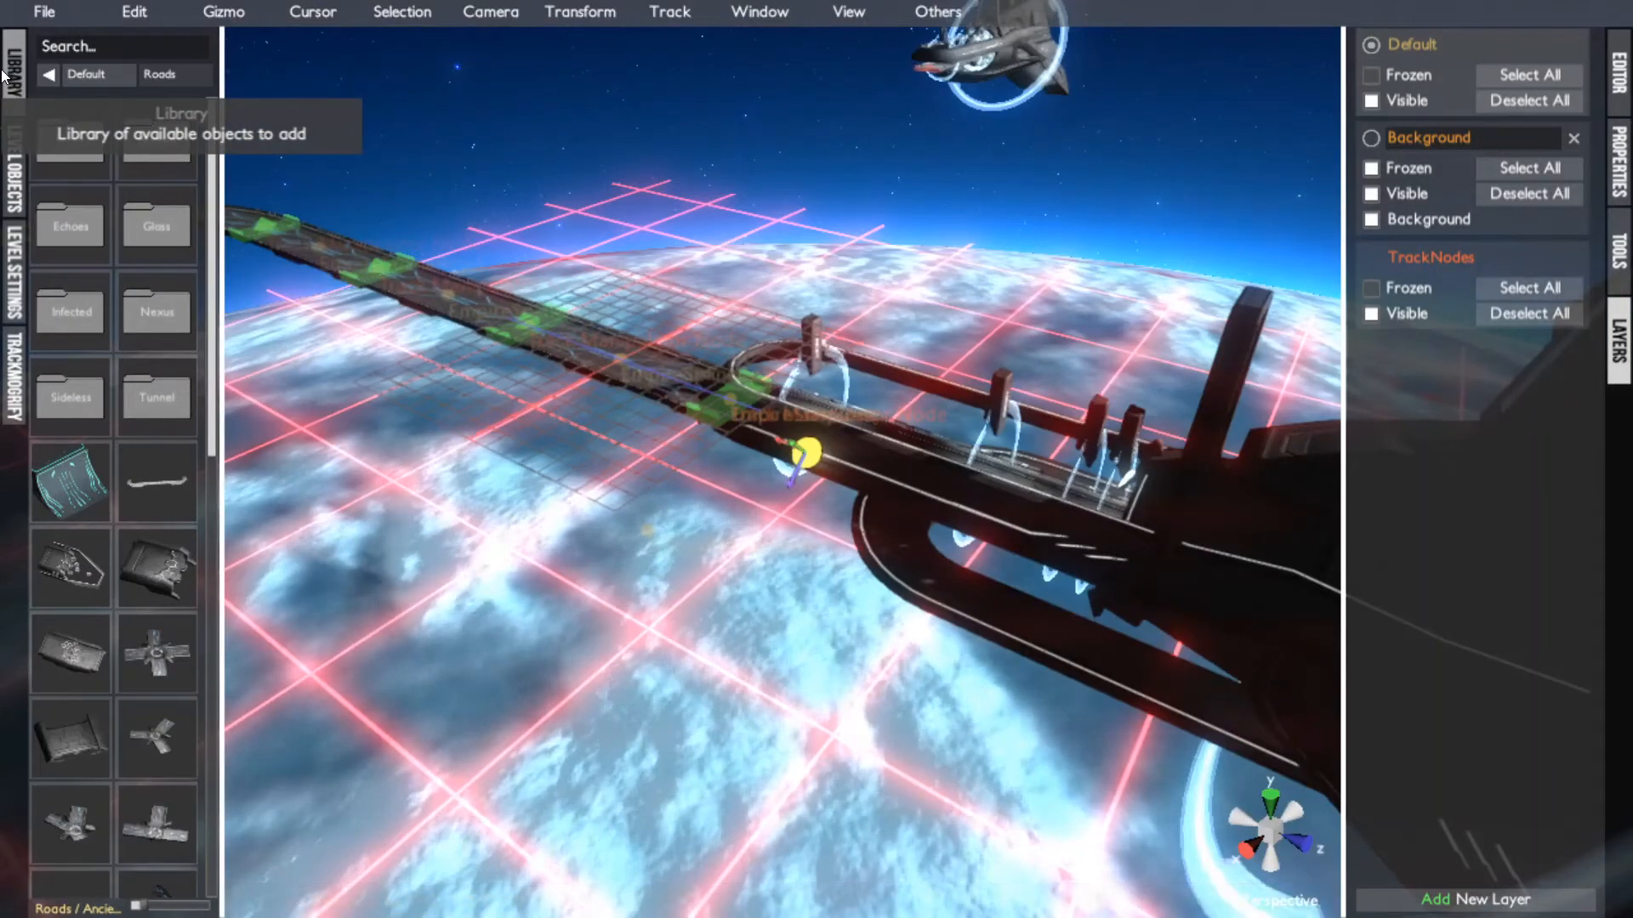
{"action": "scroll", "coordinate": [125, 553], "scroll_direction": "down", "scroll_amount": 10}
{"action": "scroll", "coordinate": [125, 554], "scroll_direction": "up", "scroll_amount": 10}
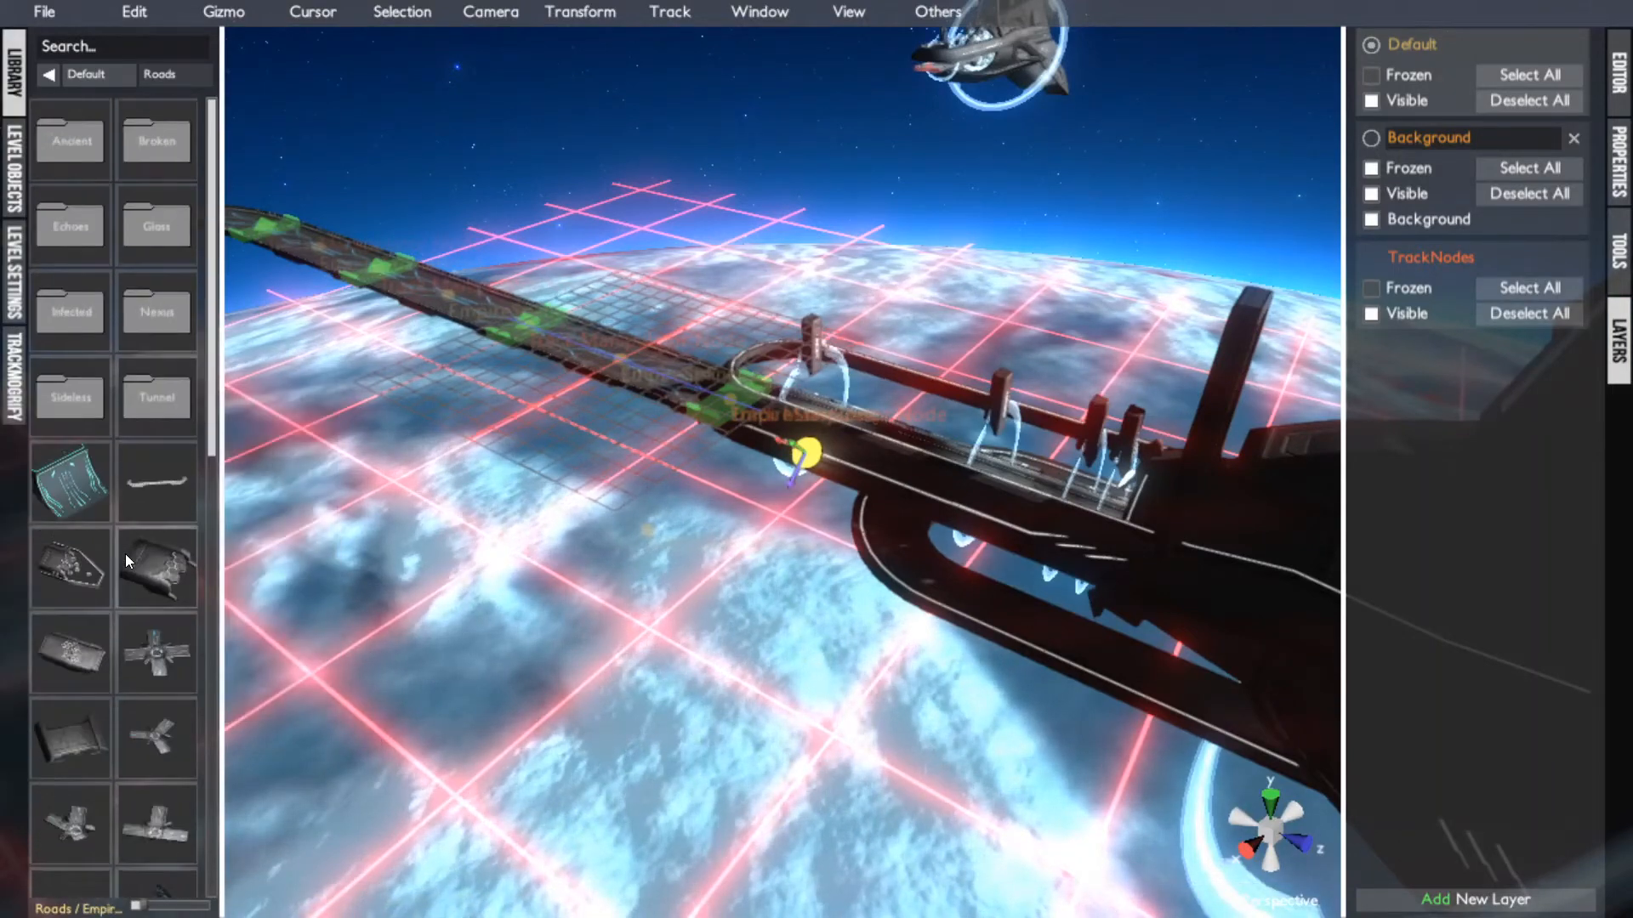
{"action": "left_click", "coordinate": [62, 74]}
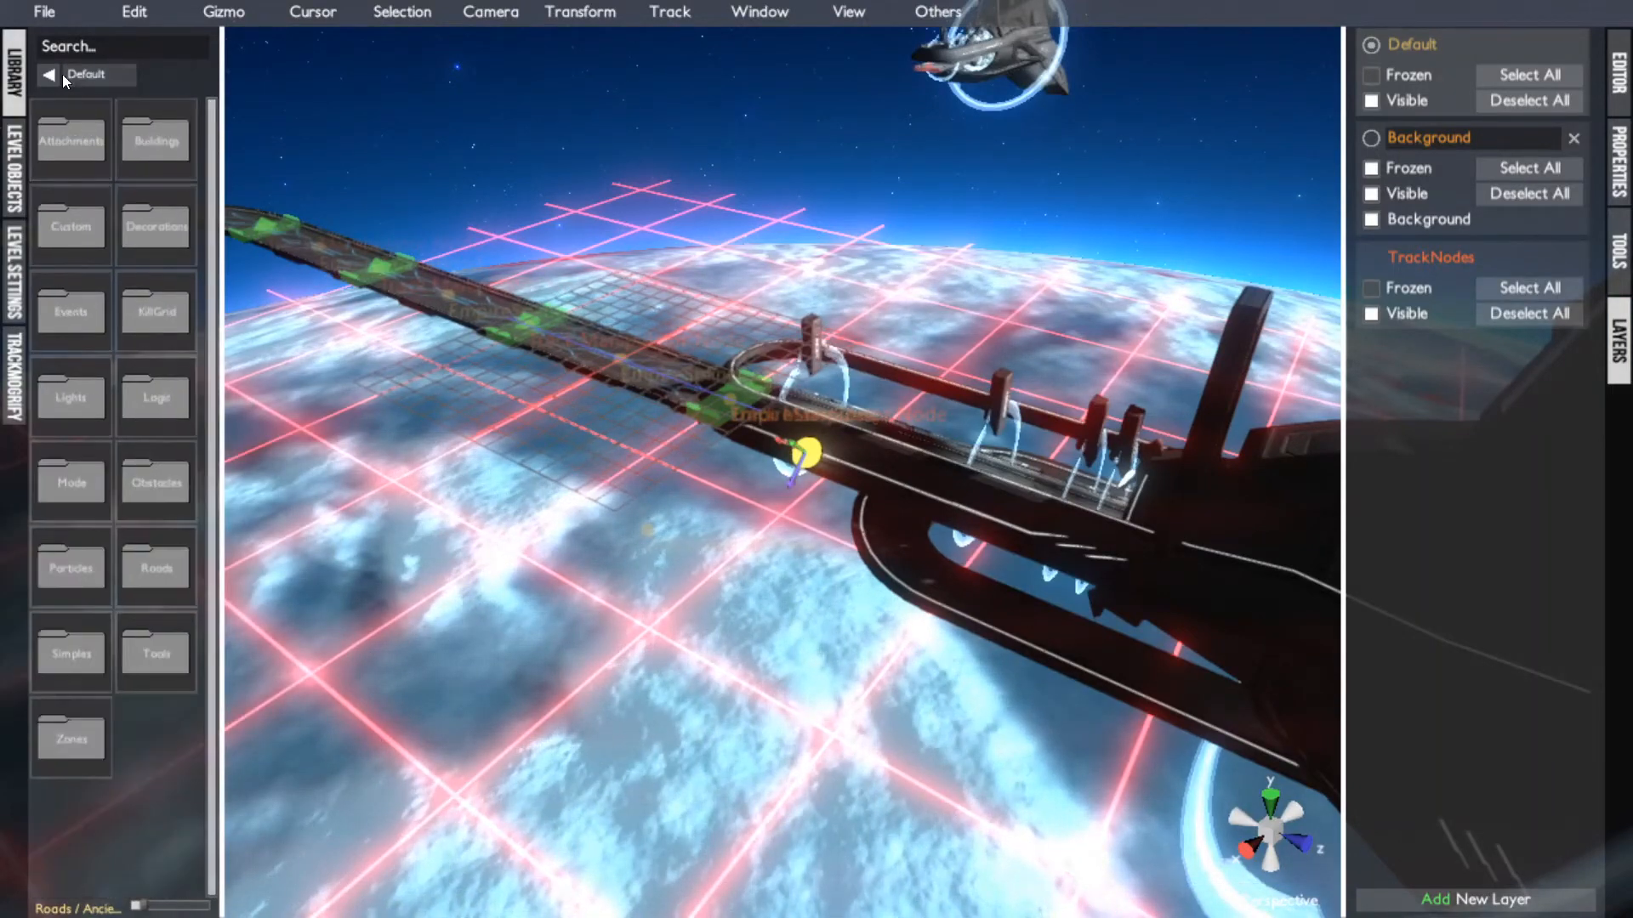
{"action": "left_click", "coordinate": [138, 160]}
Browse the building pieces and add an EmpireBuildingBlock001 at the 3D cursor
{"action": "mouse_move", "coordinate": [98, 509]}
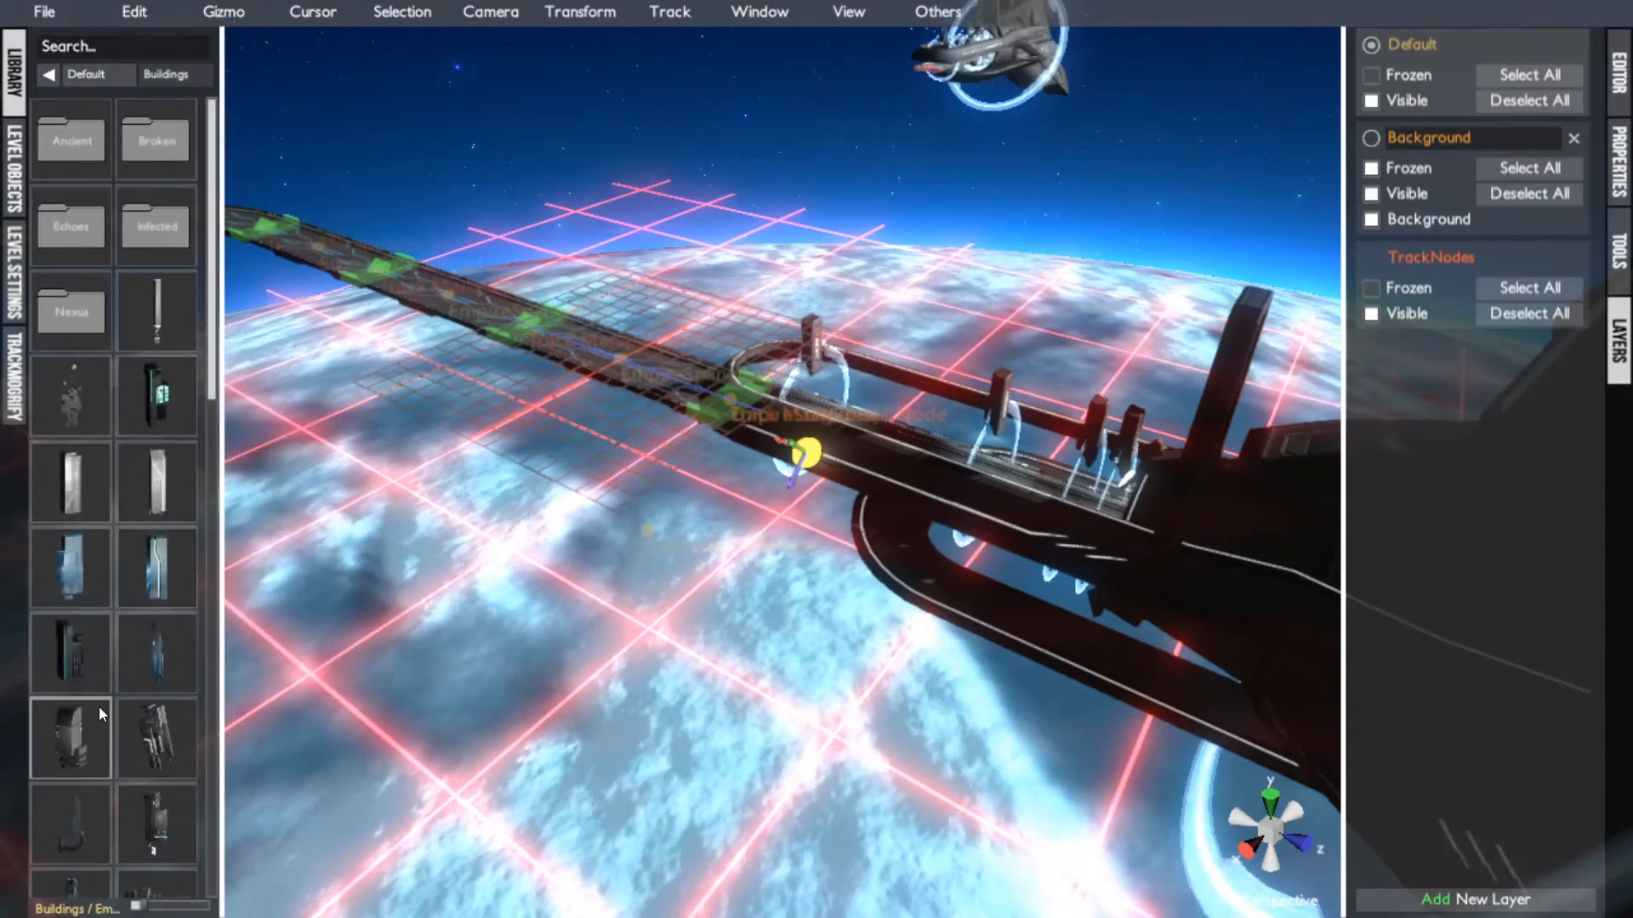
{"action": "scroll", "coordinate": [99, 707], "scroll_direction": "down", "scroll_amount": 10}
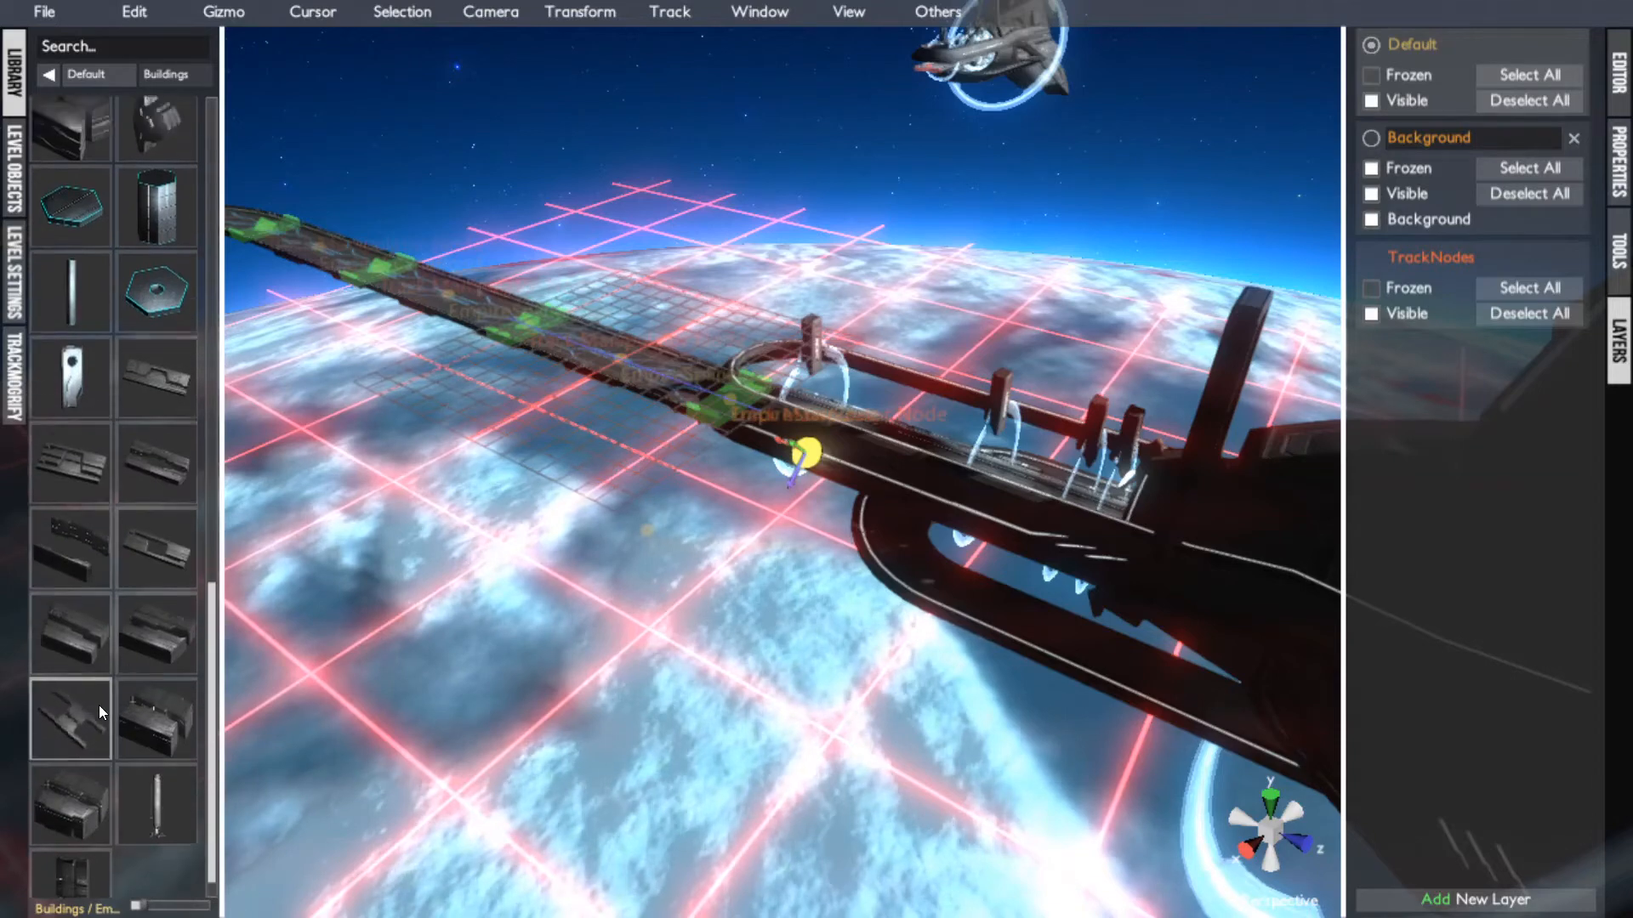
{"action": "scroll", "coordinate": [97, 706], "scroll_direction": "up", "scroll_amount": 10}
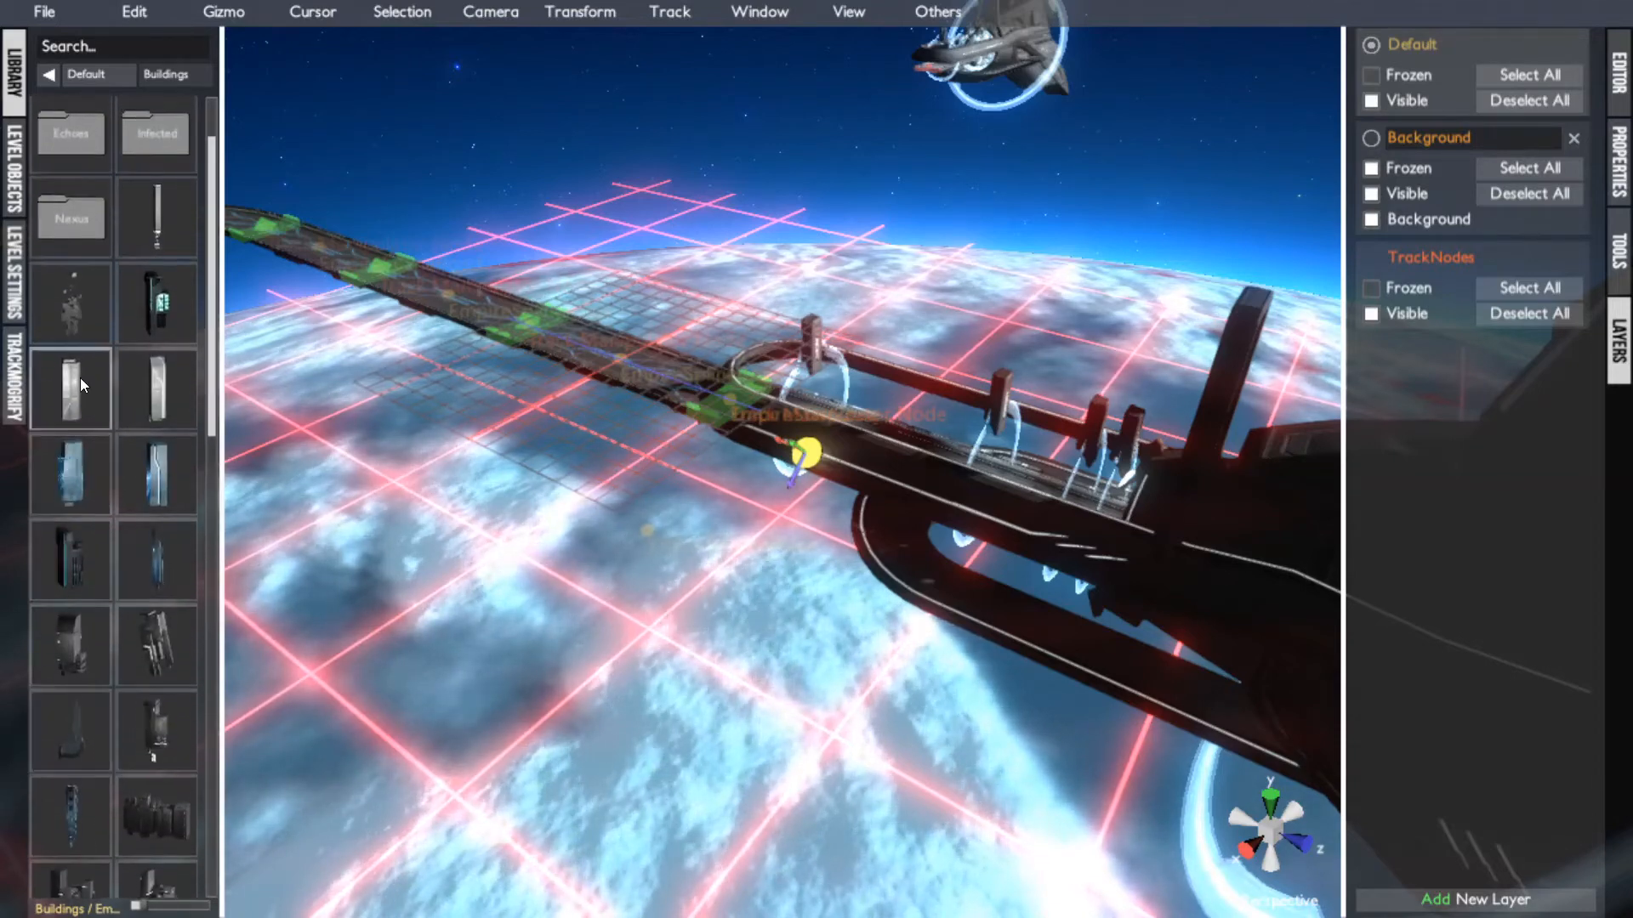
{"action": "scroll", "coordinate": [166, 603], "scroll_direction": "down", "scroll_amount": 6}
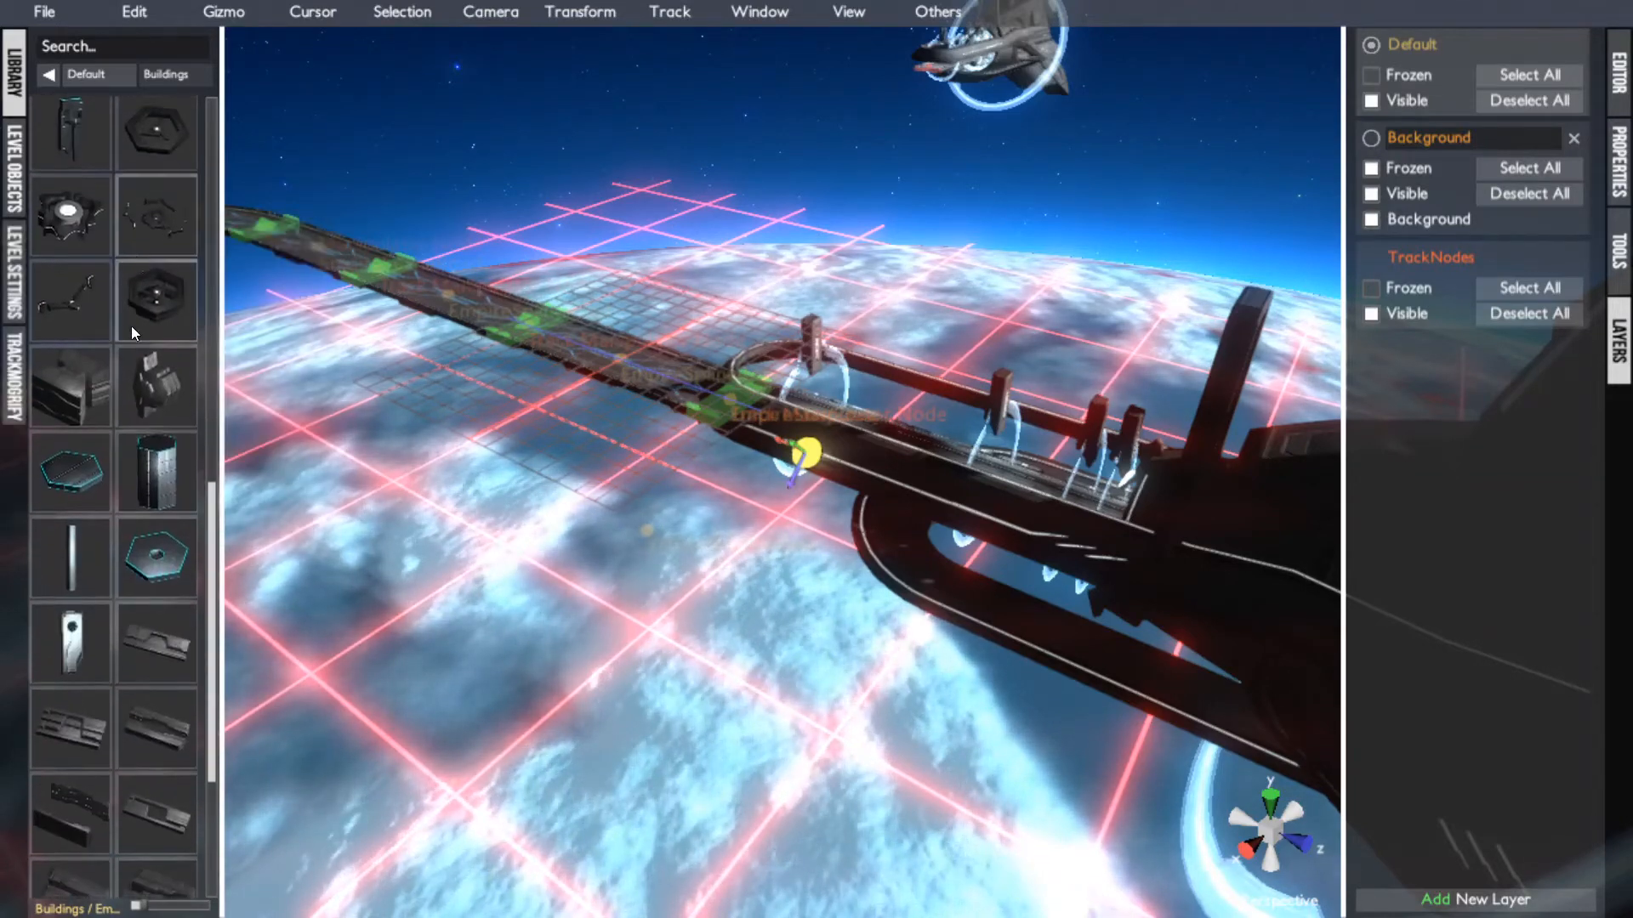
{"action": "scroll", "coordinate": [131, 325], "scroll_direction": "up", "scroll_amount": 5}
{"action": "left_click", "coordinate": [154, 627]}
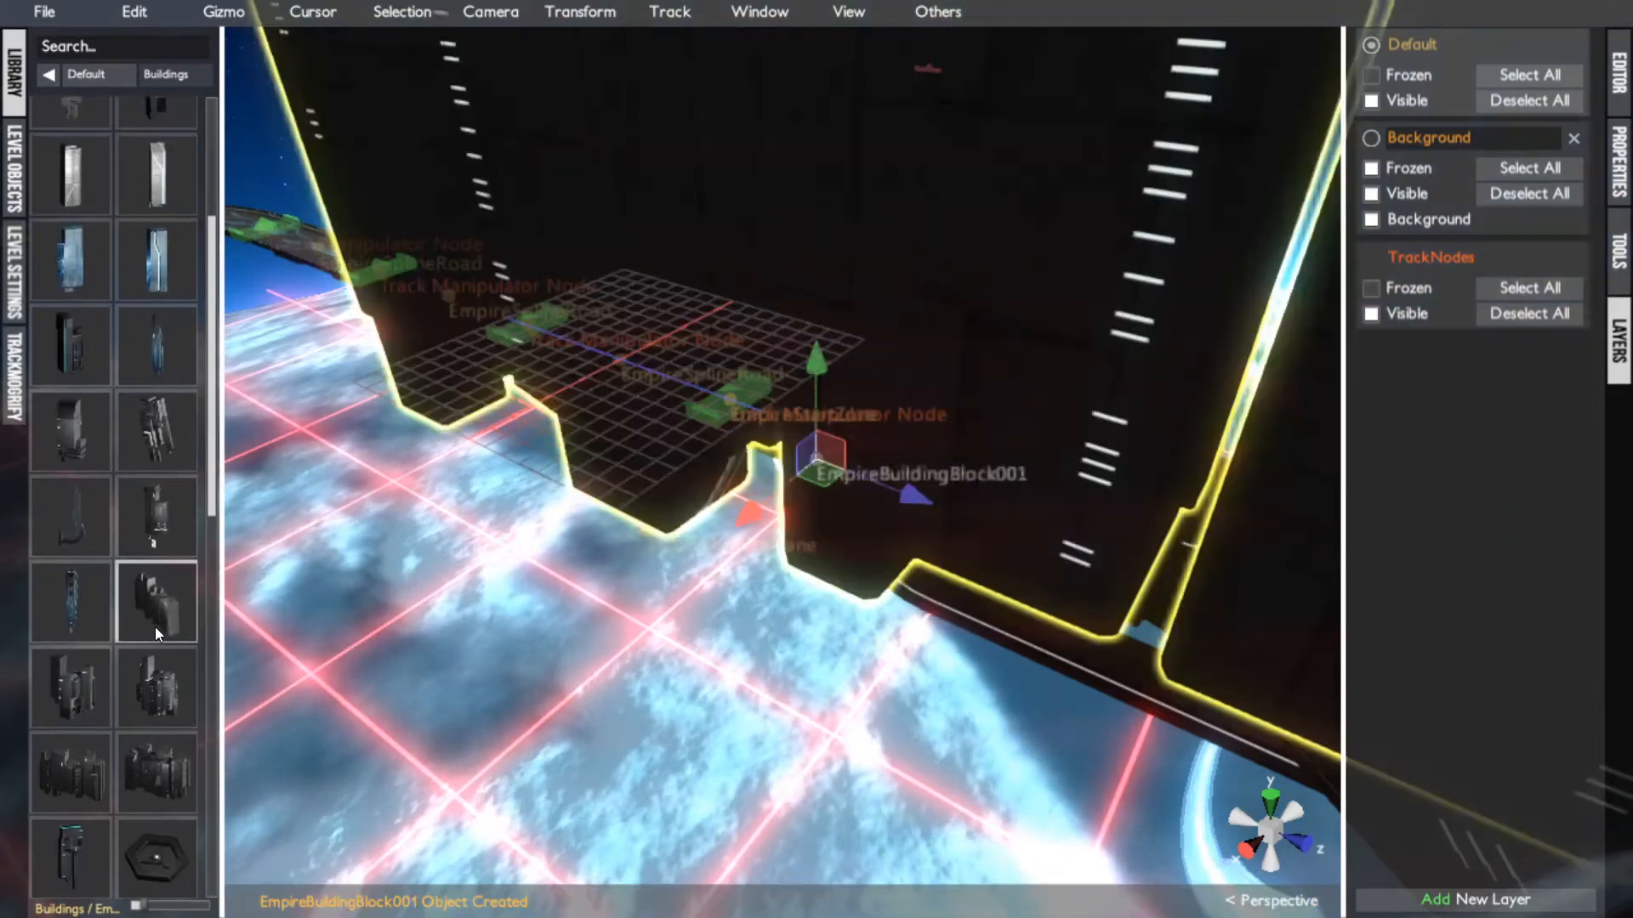
Move the building block horizontally off the start area so it stands beside the first stretch of road
{"action": "scroll", "coordinate": [1070, 560], "scroll_direction": "down", "scroll_amount": 4}
{"action": "left_click_drag", "start_coordinate": [1071, 606], "coordinate": [803, 617], "text": "alt"}
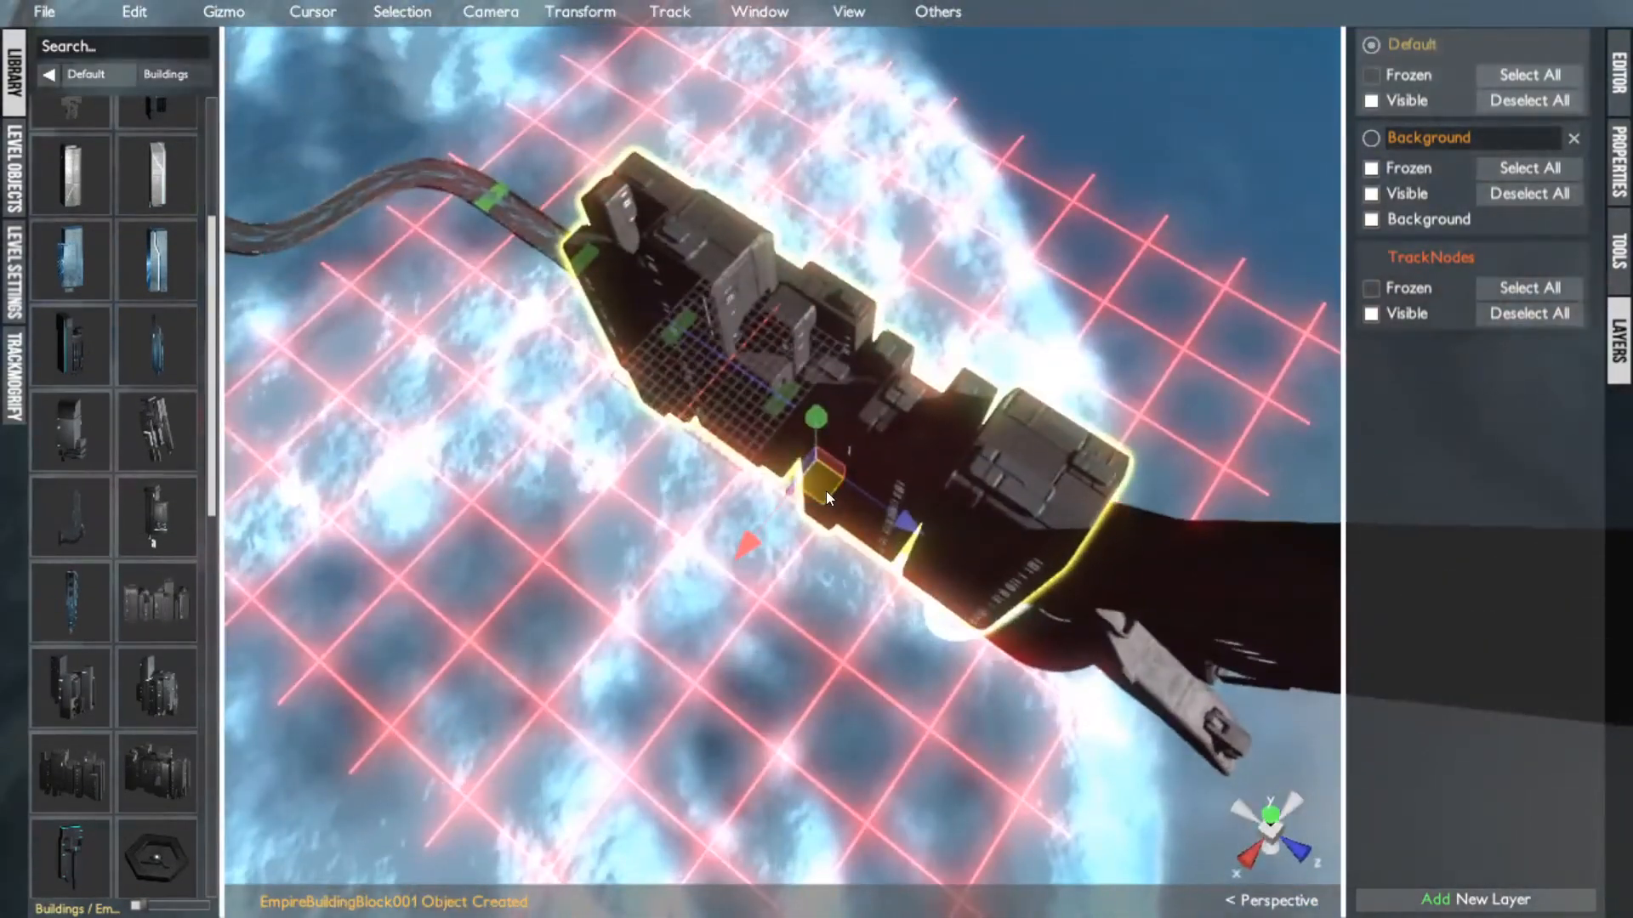
{"action": "left_click_drag", "start_coordinate": [826, 491], "coordinate": [727, 201]}
Shift the building block about 81 units farther along the road toward the first curve, keeping it at the same height
{"action": "middle_click", "coordinate": [635, 278]}
{"action": "key", "text": "t"}
{"action": "key", "text": "f"}
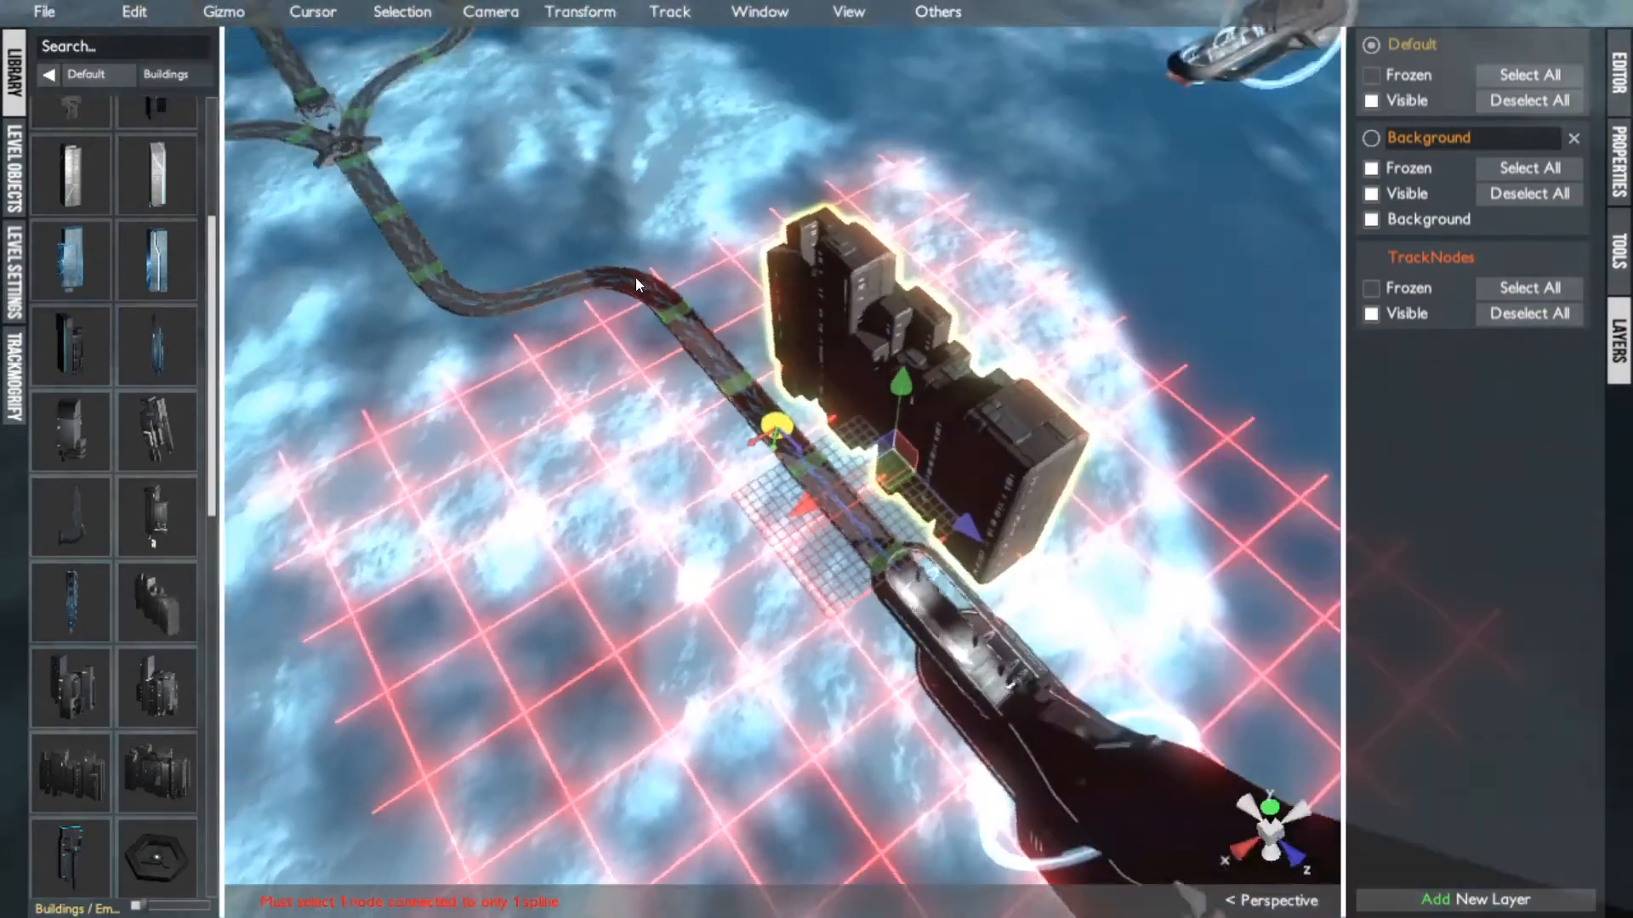
{"action": "left_click_drag", "start_coordinate": [635, 278], "coordinate": [460, 265], "text": "alt"}
{"action": "middle_click", "coordinate": [1119, 474]}
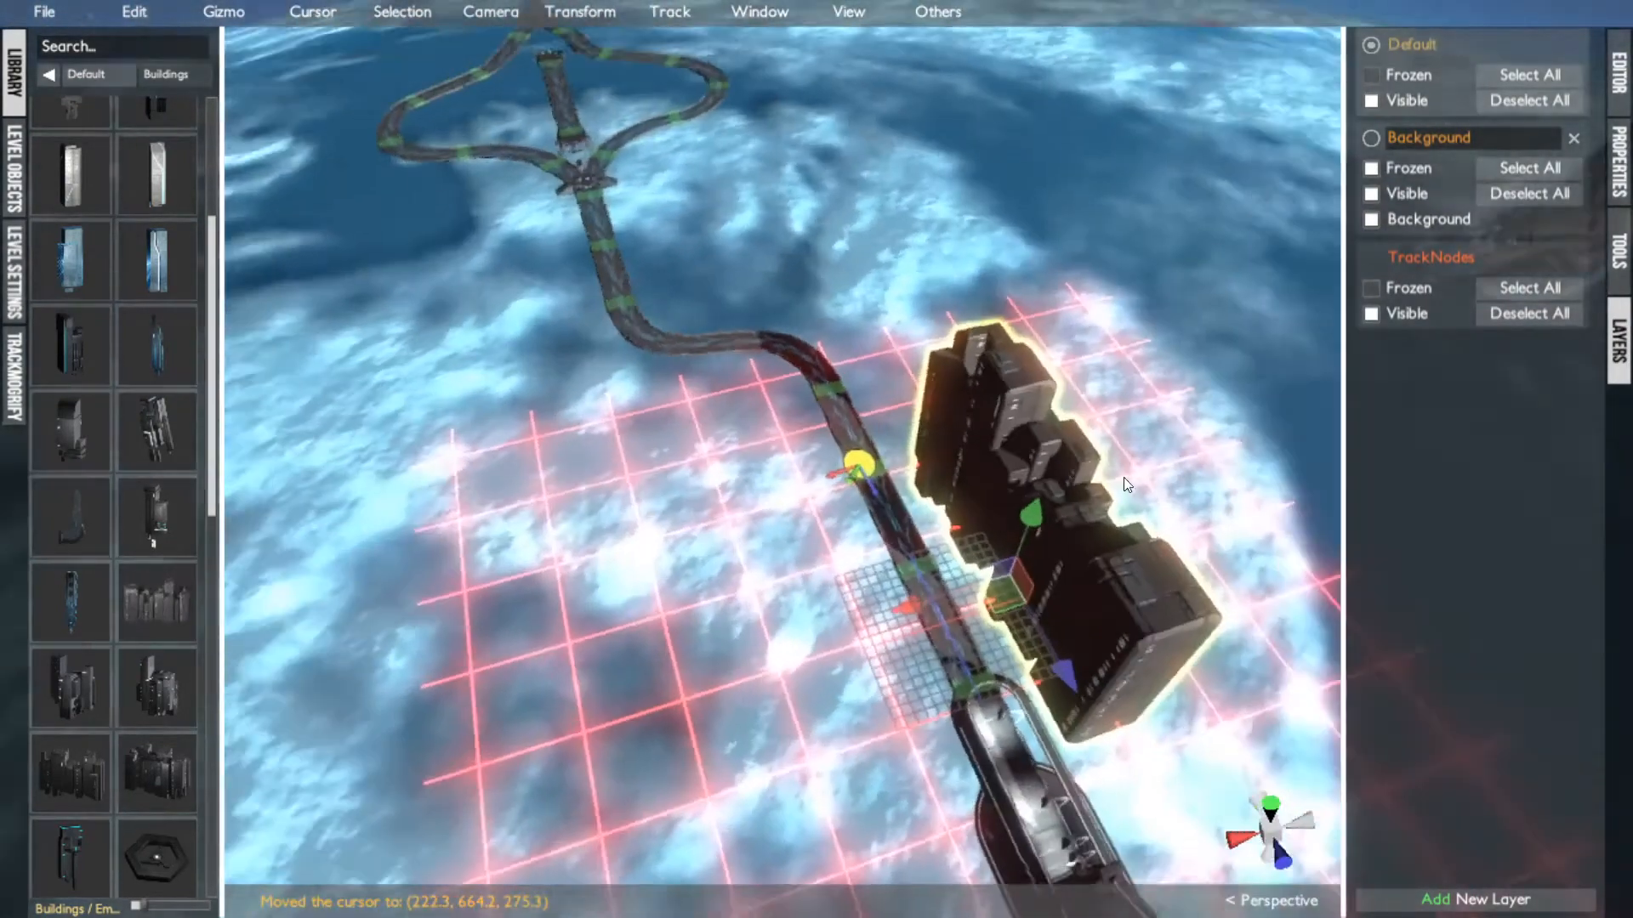
{"action": "scroll", "coordinate": [1123, 477], "scroll_direction": "up", "scroll_amount": 4}
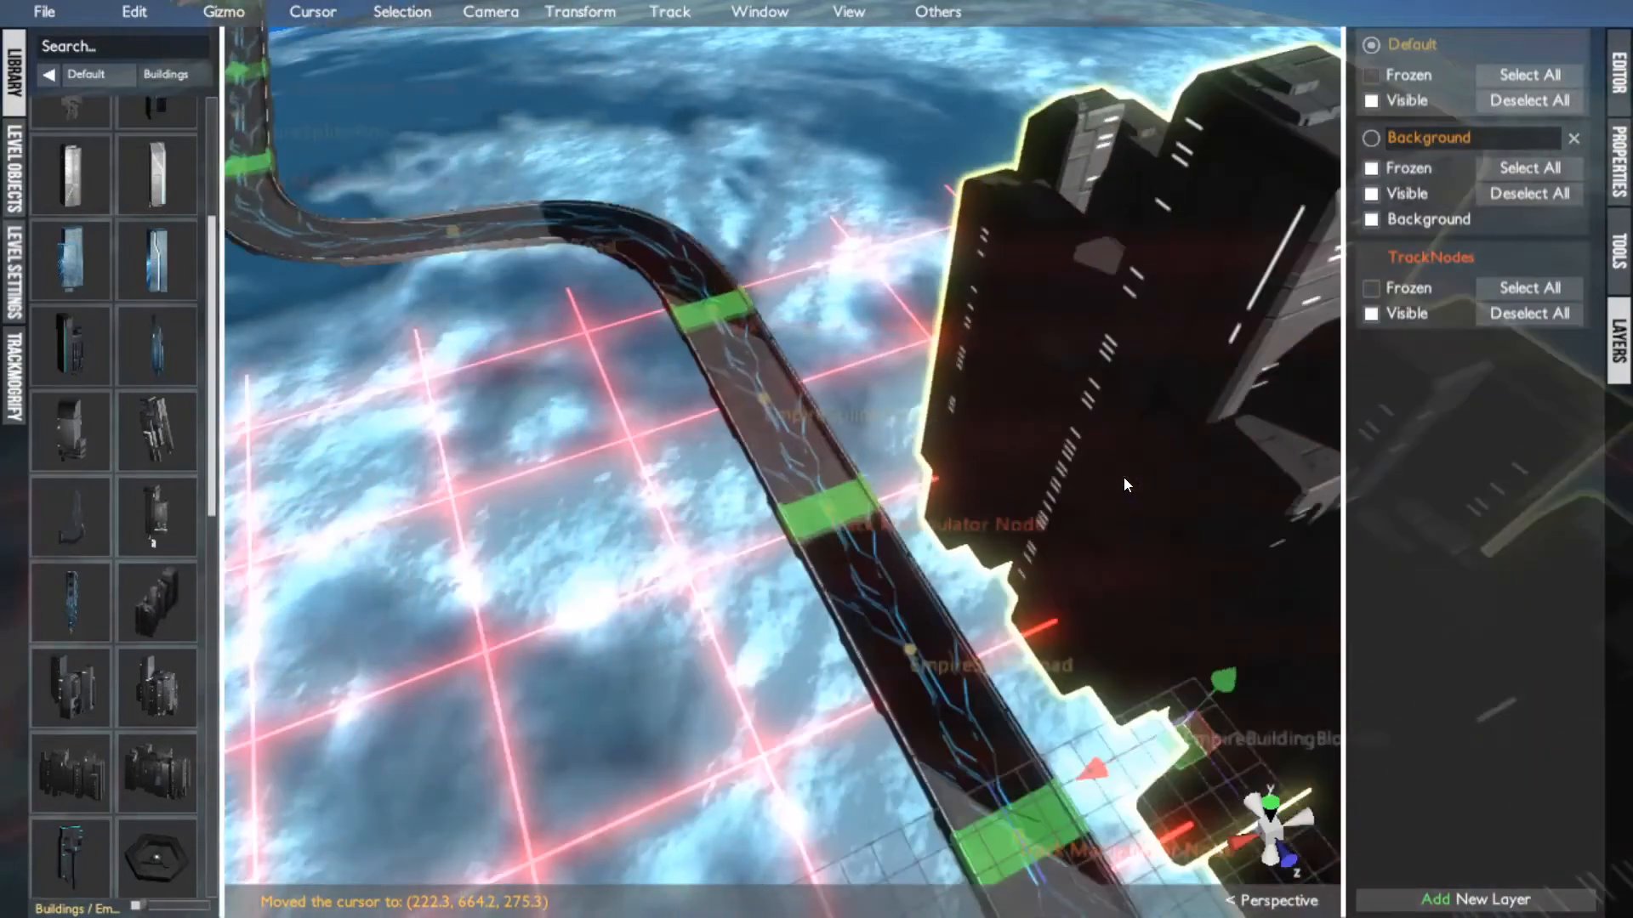
{"action": "left_click_drag", "start_coordinate": [1184, 742], "coordinate": [1086, 603]}
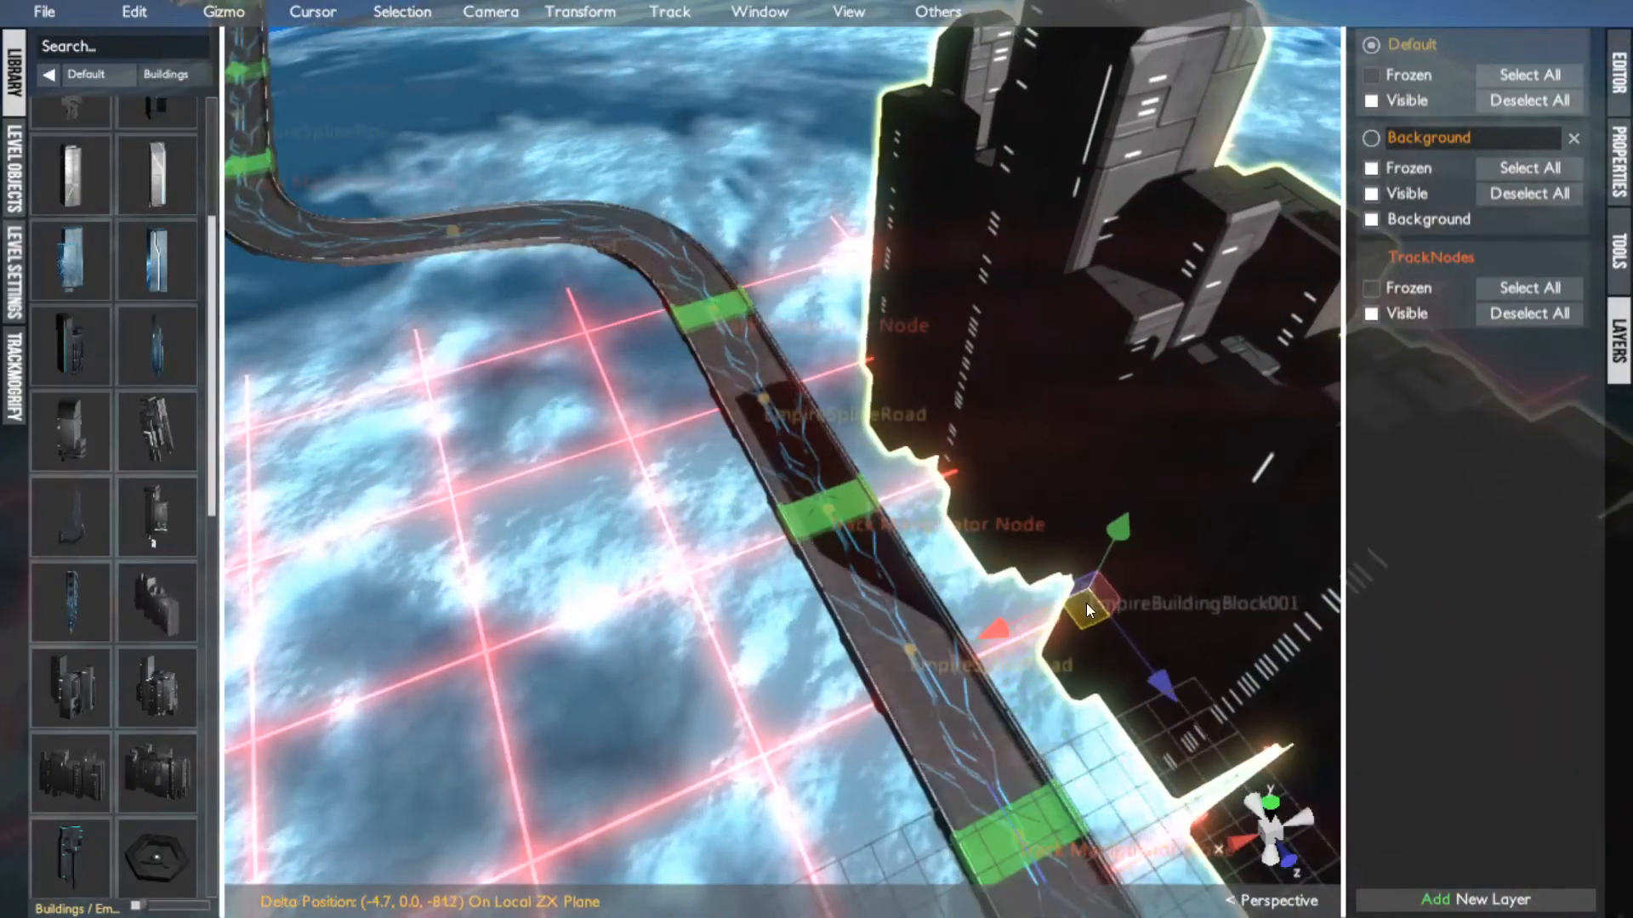
Raise the building block beside the first stretch of road about 25 units
{"action": "left_click_drag", "start_coordinate": [1110, 537], "coordinate": [1108, 500]}
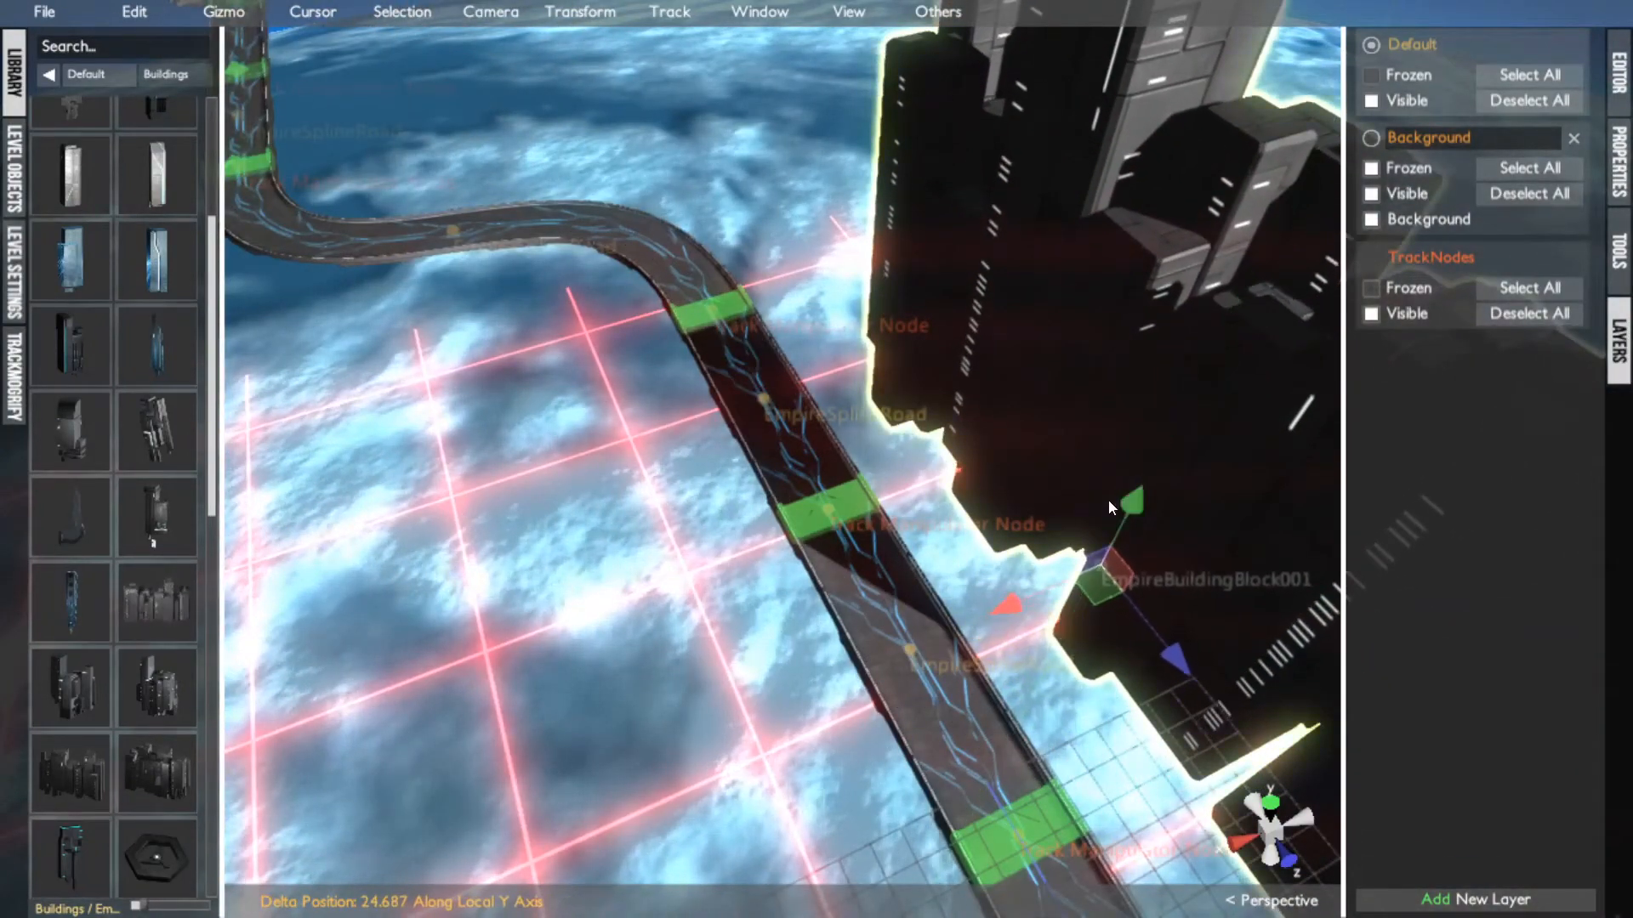
{"action": "scroll", "coordinate": [935, 391], "scroll_direction": "down", "scroll_amount": 5}
{"action": "scroll", "coordinate": [998, 478], "scroll_direction": "up", "scroll_amount": 3}
{"action": "middle_click", "coordinate": [996, 479]}
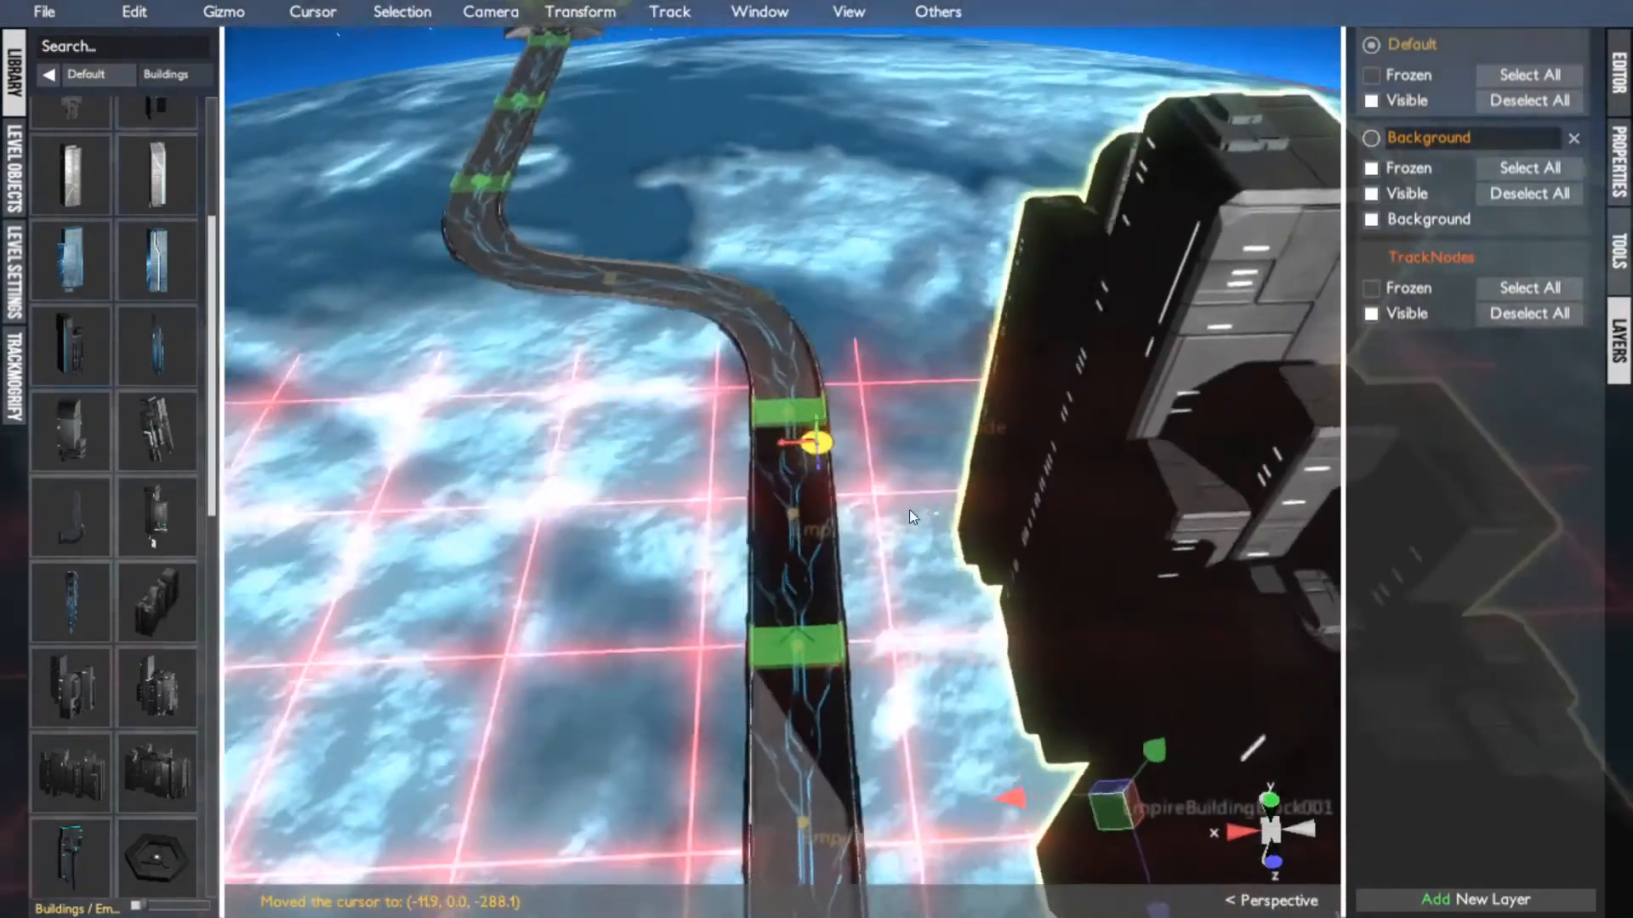
{"action": "middle_click_drag", "start_coordinate": [910, 509], "coordinate": [812, 524]}
{"action": "left_click_drag", "start_coordinate": [841, 562], "coordinate": [1065, 594], "text": "alt"}
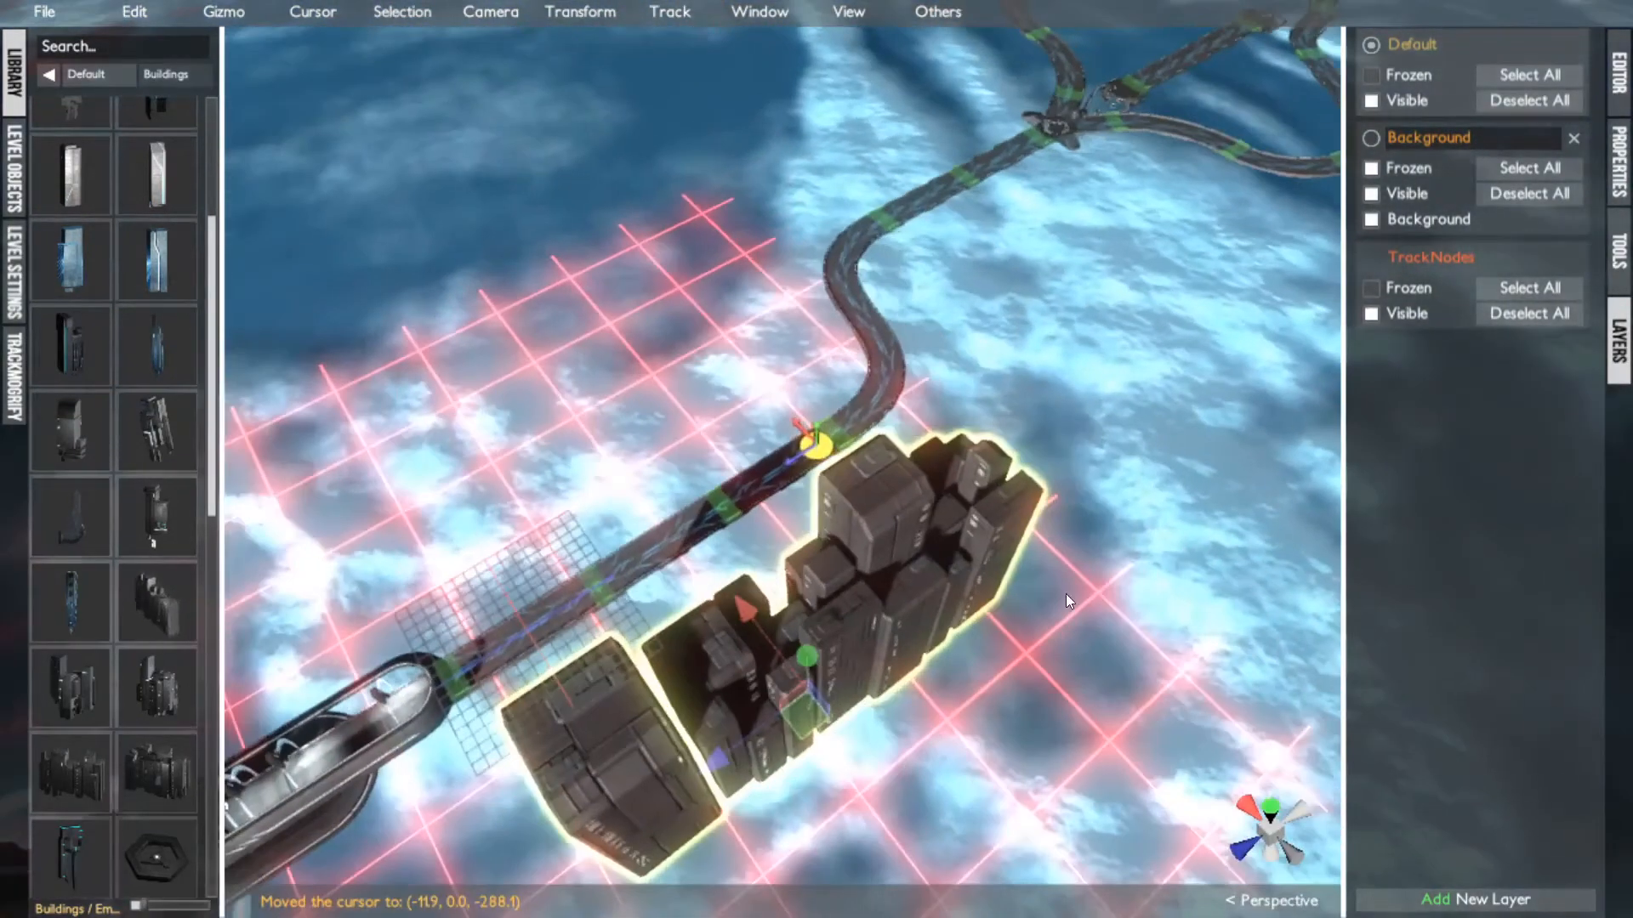
Duplicate the building block to both sides of the road past the first curve, turning and repositioning the second copy
{"action": "key", "text": "Page_Up"}
{"action": "key", "text": "ctrl+z"}
{"action": "left_click_drag", "start_coordinate": [816, 730], "coordinate": [1069, 338], "text": "shift"}
{"action": "key", "text": "e"}
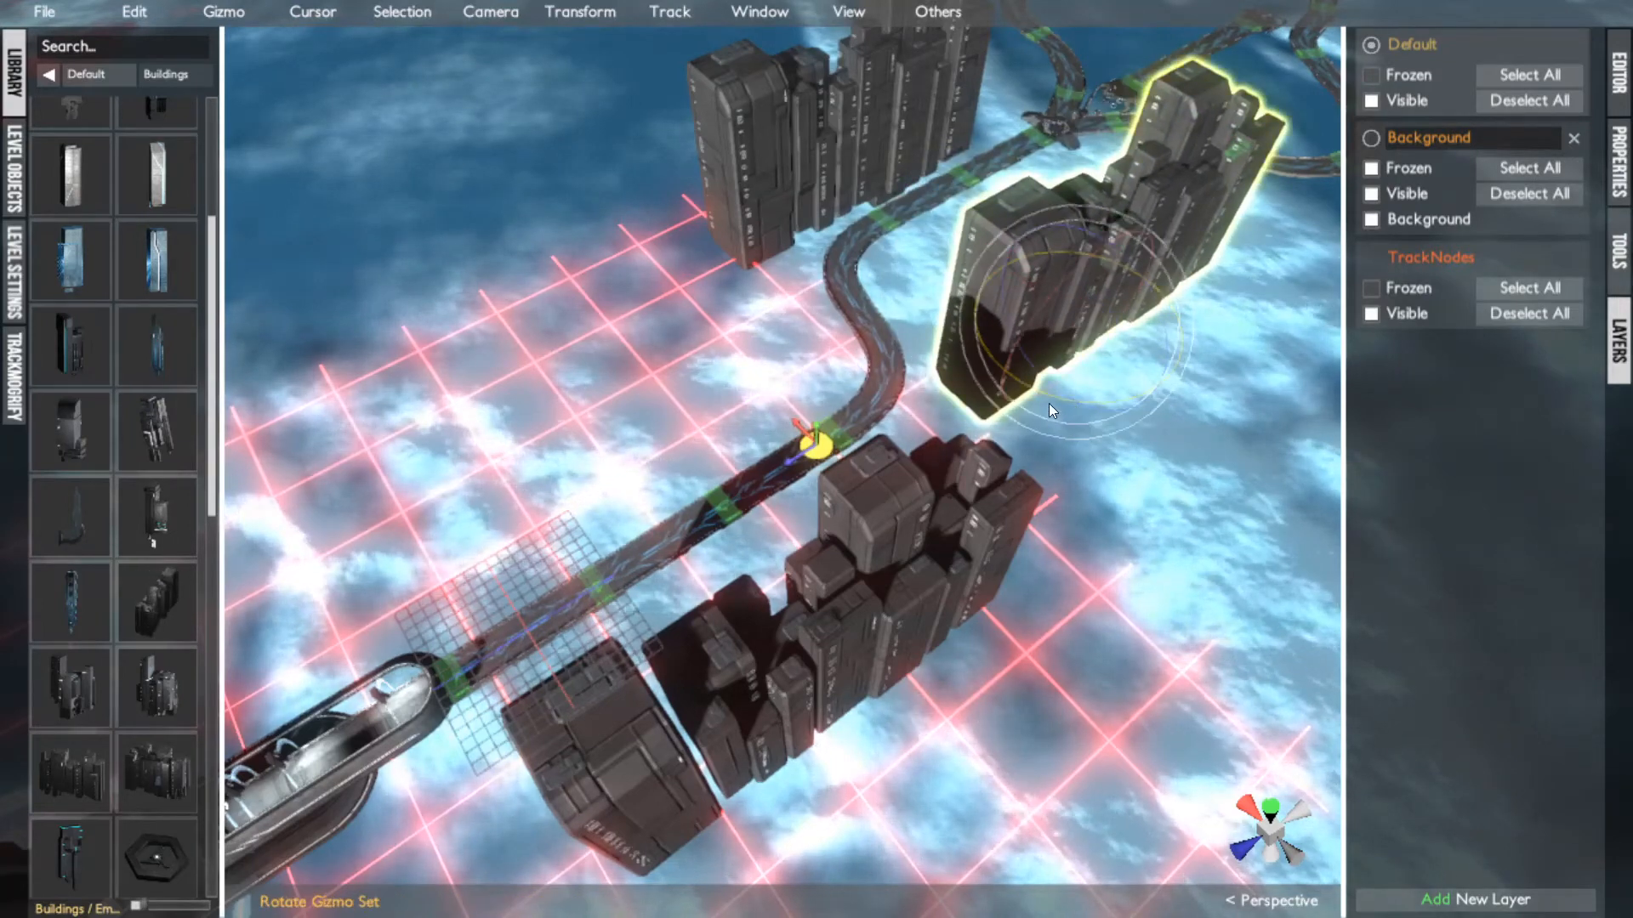
{"action": "left_click_drag", "start_coordinate": [1050, 404], "coordinate": [1106, 385]}
{"action": "key", "text": "w"}
{"action": "left_click_drag", "start_coordinate": [1060, 336], "coordinate": [817, 313]}
Place the 3D cursor in the area enclosed by the split branches and add an EmpireBuilding009 there
{"action": "middle_click", "coordinate": [1019, 140]}
{"action": "scroll", "coordinate": [1018, 140], "scroll_direction": "up", "scroll_amount": 5}
{"action": "middle_click", "coordinate": [968, 154]}
{"action": "middle_click", "coordinate": [739, 316]}
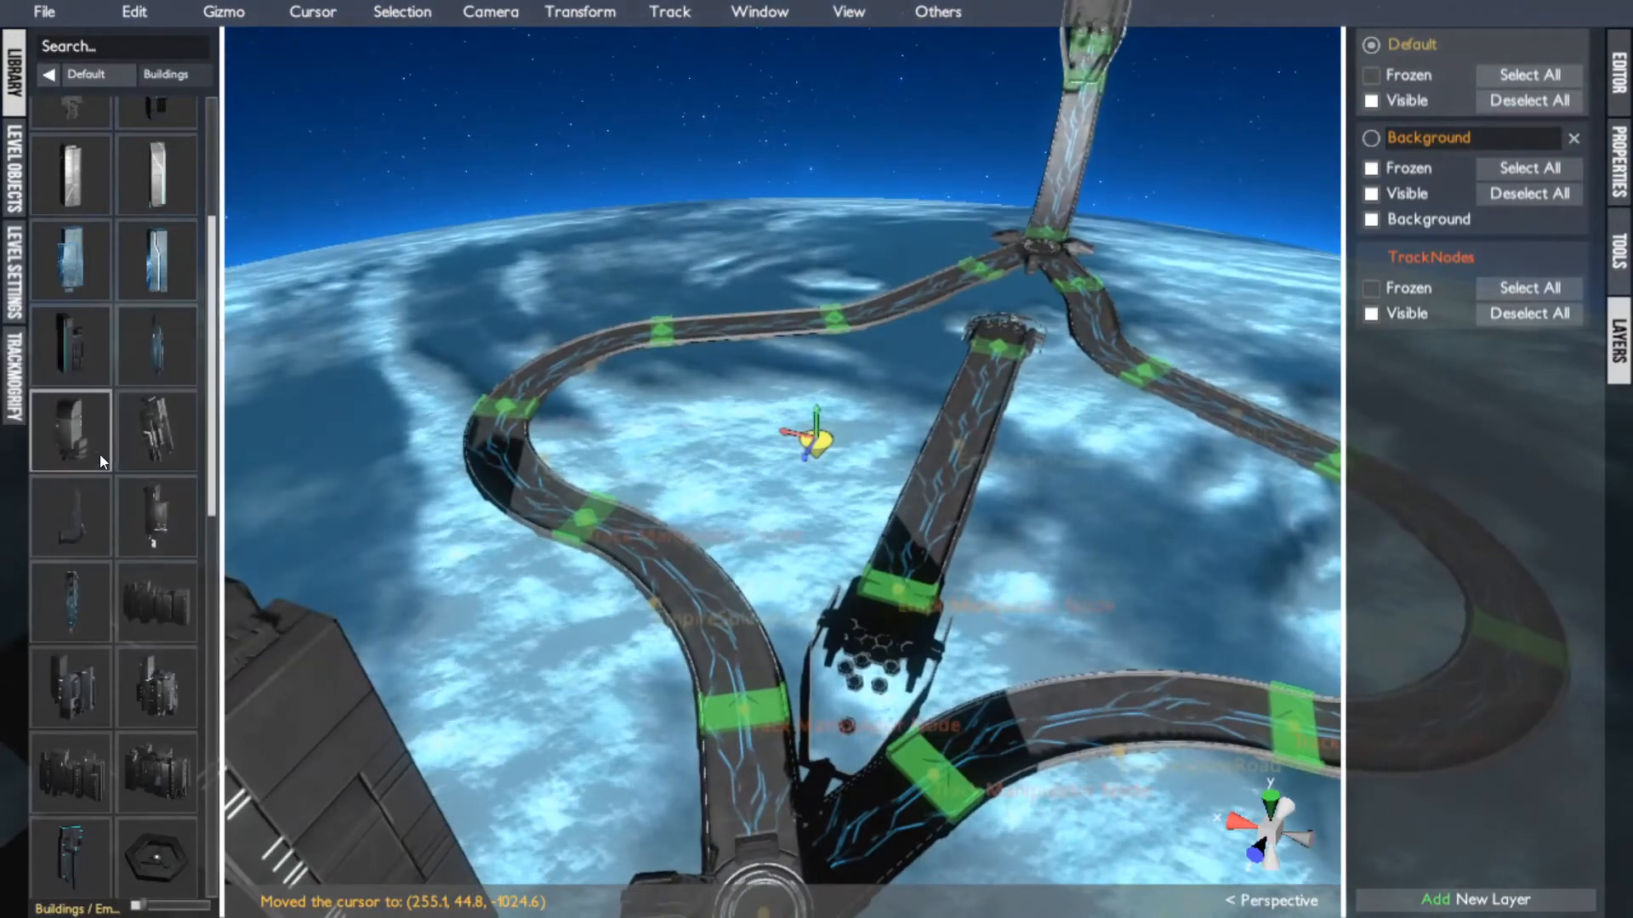
{"action": "mouse_move", "coordinate": [60, 323]}
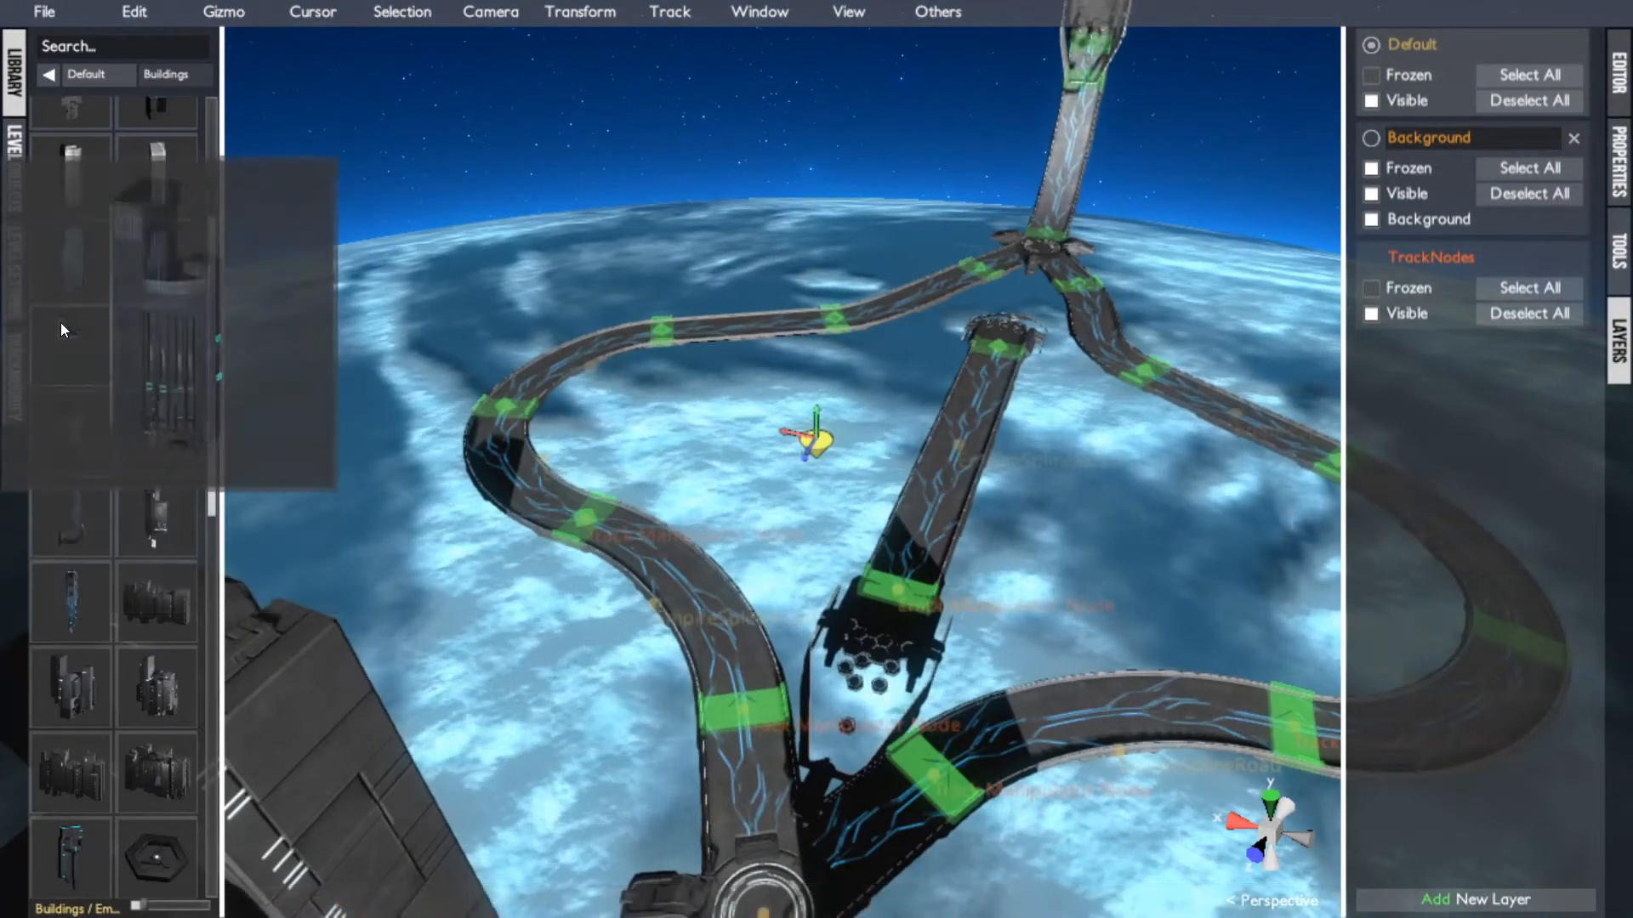
{"action": "left_click", "coordinate": [68, 361]}
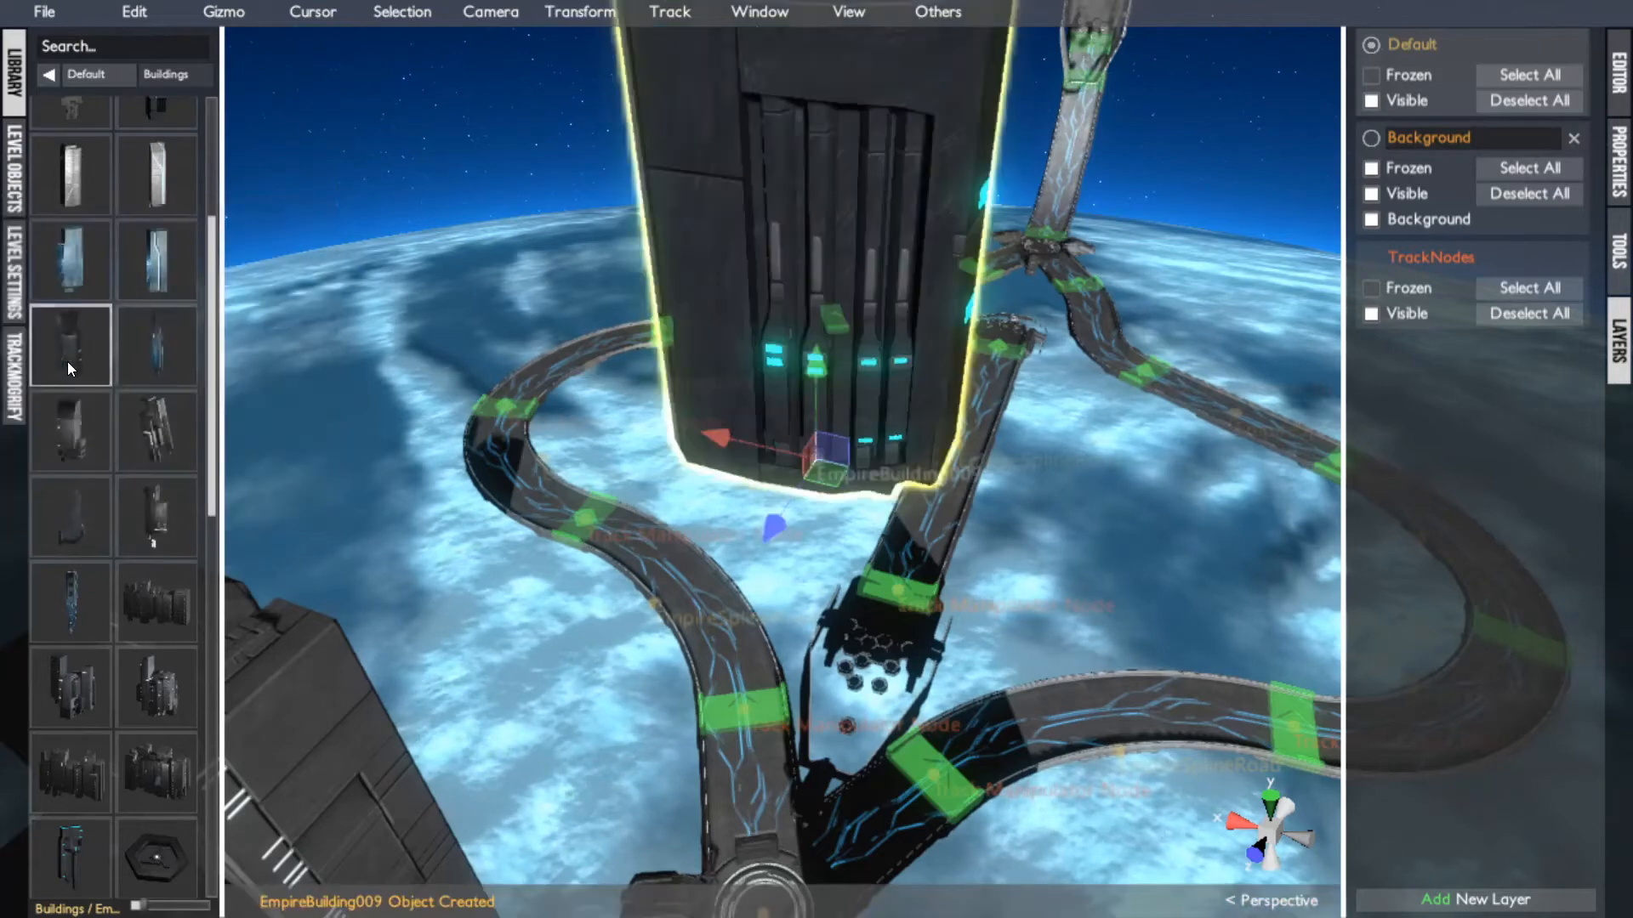
Lower the building about 164 units and turn it to stand between the middle road and one outer branch
{"action": "left_click_drag", "start_coordinate": [817, 471], "coordinate": [728, 566]}
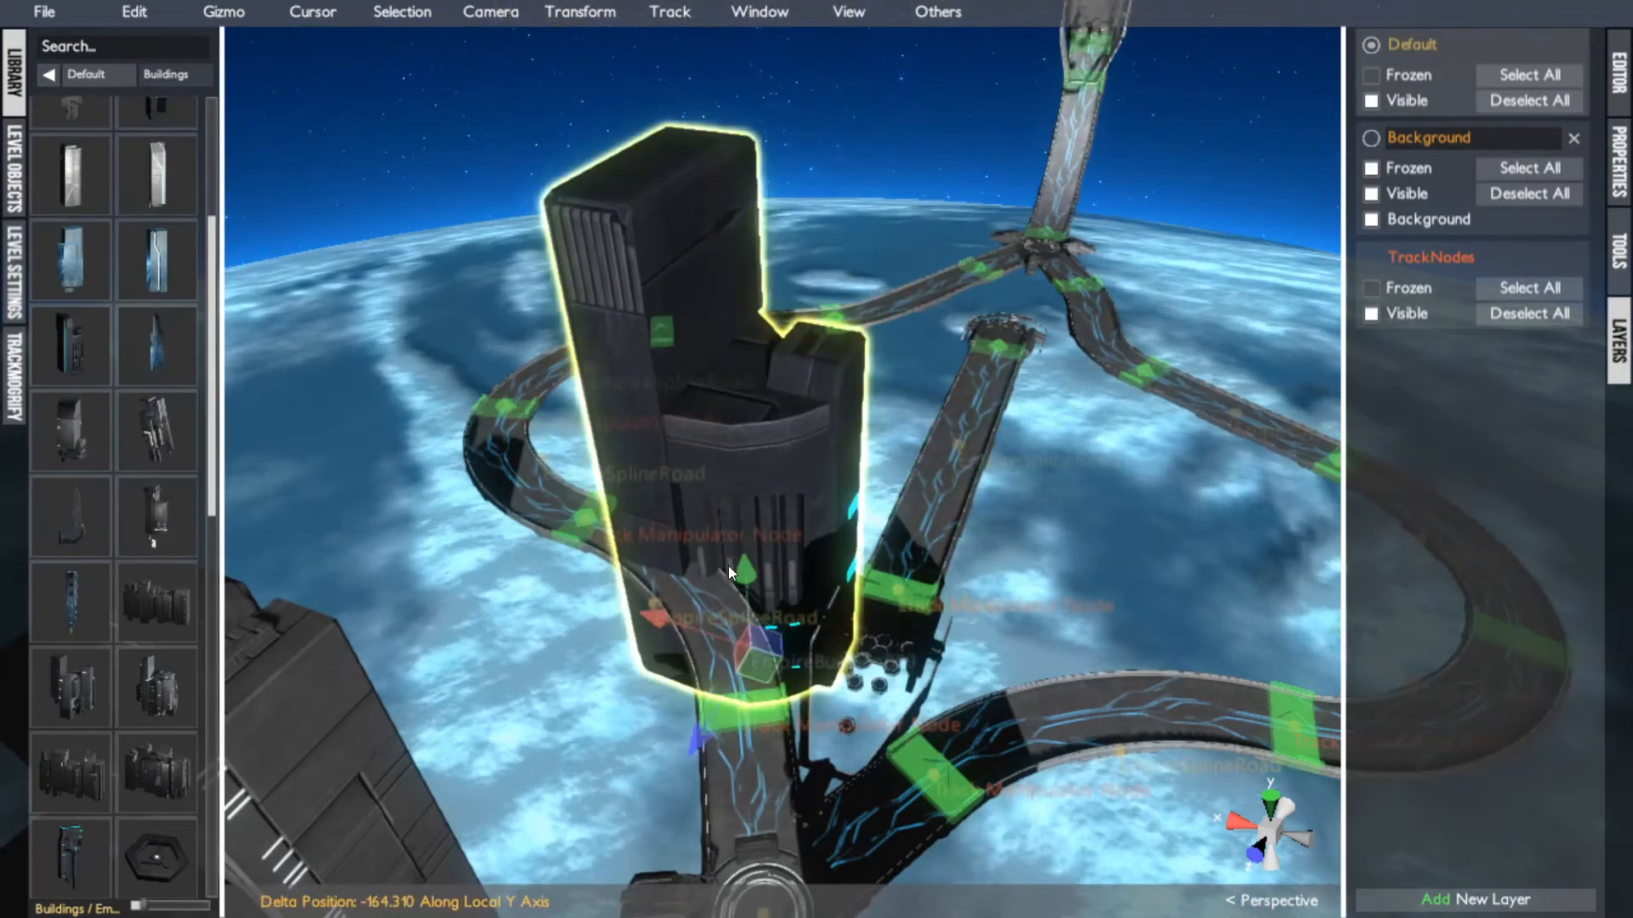
{"action": "left_click_drag", "start_coordinate": [758, 662], "coordinate": [1068, 647]}
{"action": "key", "text": "e"}
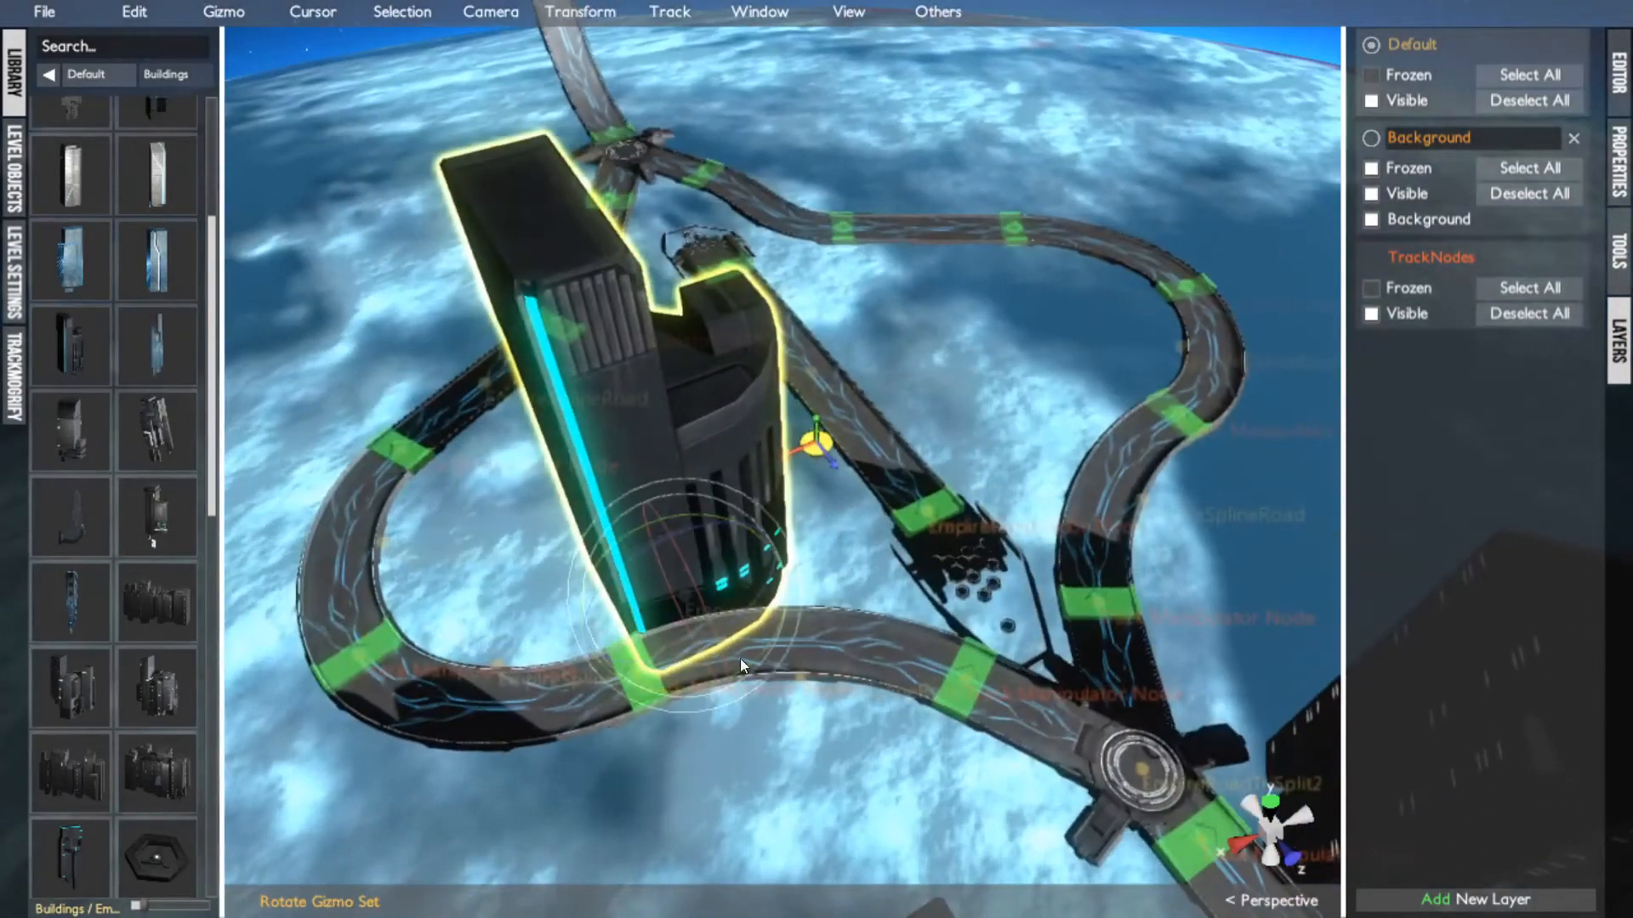
{"action": "left_click_drag", "start_coordinate": [671, 687], "coordinate": [680, 546]}
{"action": "left_click_drag", "start_coordinate": [681, 547], "coordinate": [484, 484], "text": "alt"}
Place an upside-down duplicate of the building on the other side of the middle road, raised about 291 units
{"action": "key", "text": "ctrl+d"}
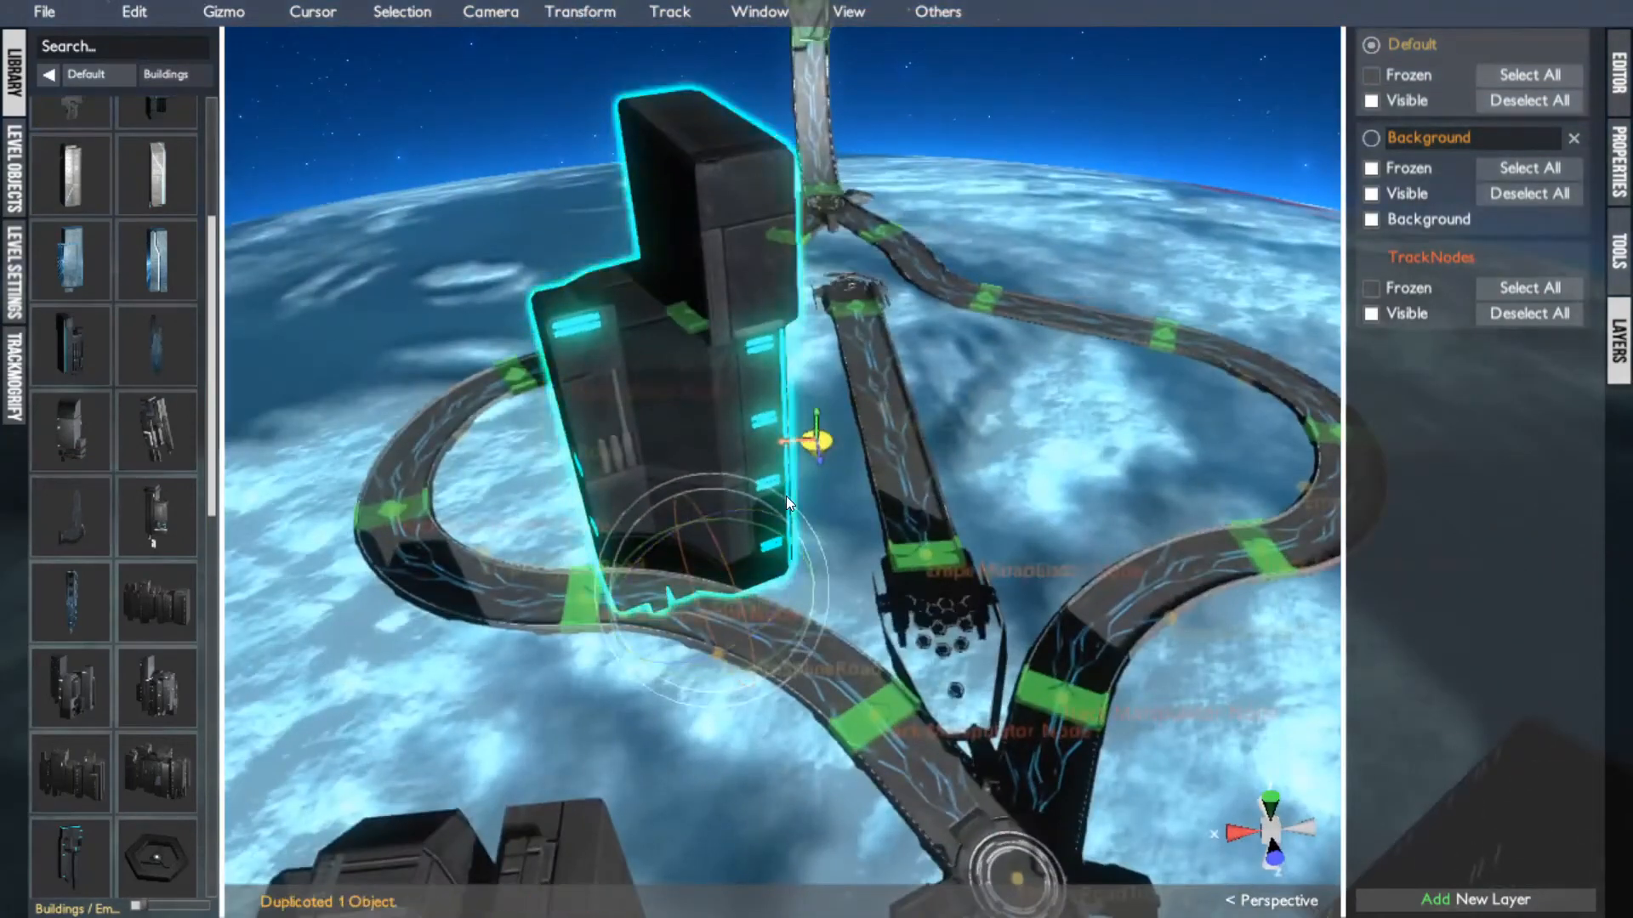
{"action": "key", "text": "w"}
{"action": "left_click_drag", "start_coordinate": [701, 613], "coordinate": [1077, 573]}
{"action": "key", "text": "e"}
{"action": "left_click_drag", "start_coordinate": [1061, 500], "coordinate": [1032, 152]}
{"action": "key", "text": "w"}
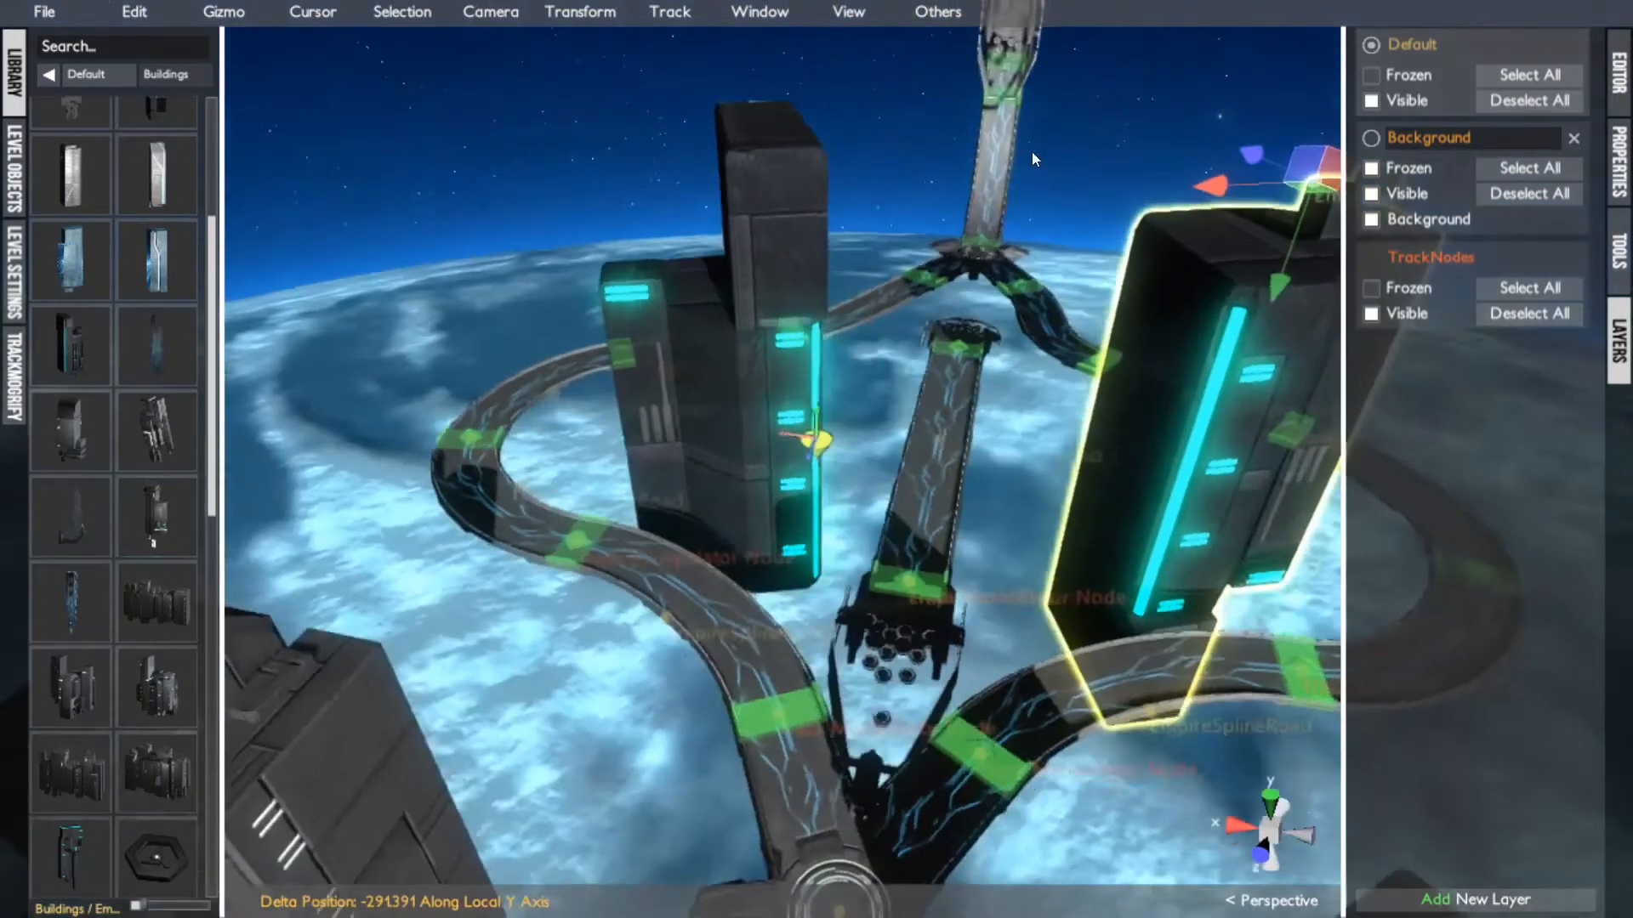
Turn and nudge the upside-down building horizontally inside the outer branch's curve, and show its properties
{"action": "middle_click", "coordinate": [1241, 402]}
{"action": "left_click_drag", "start_coordinate": [1240, 402], "coordinate": [886, 460], "text": "alt"}
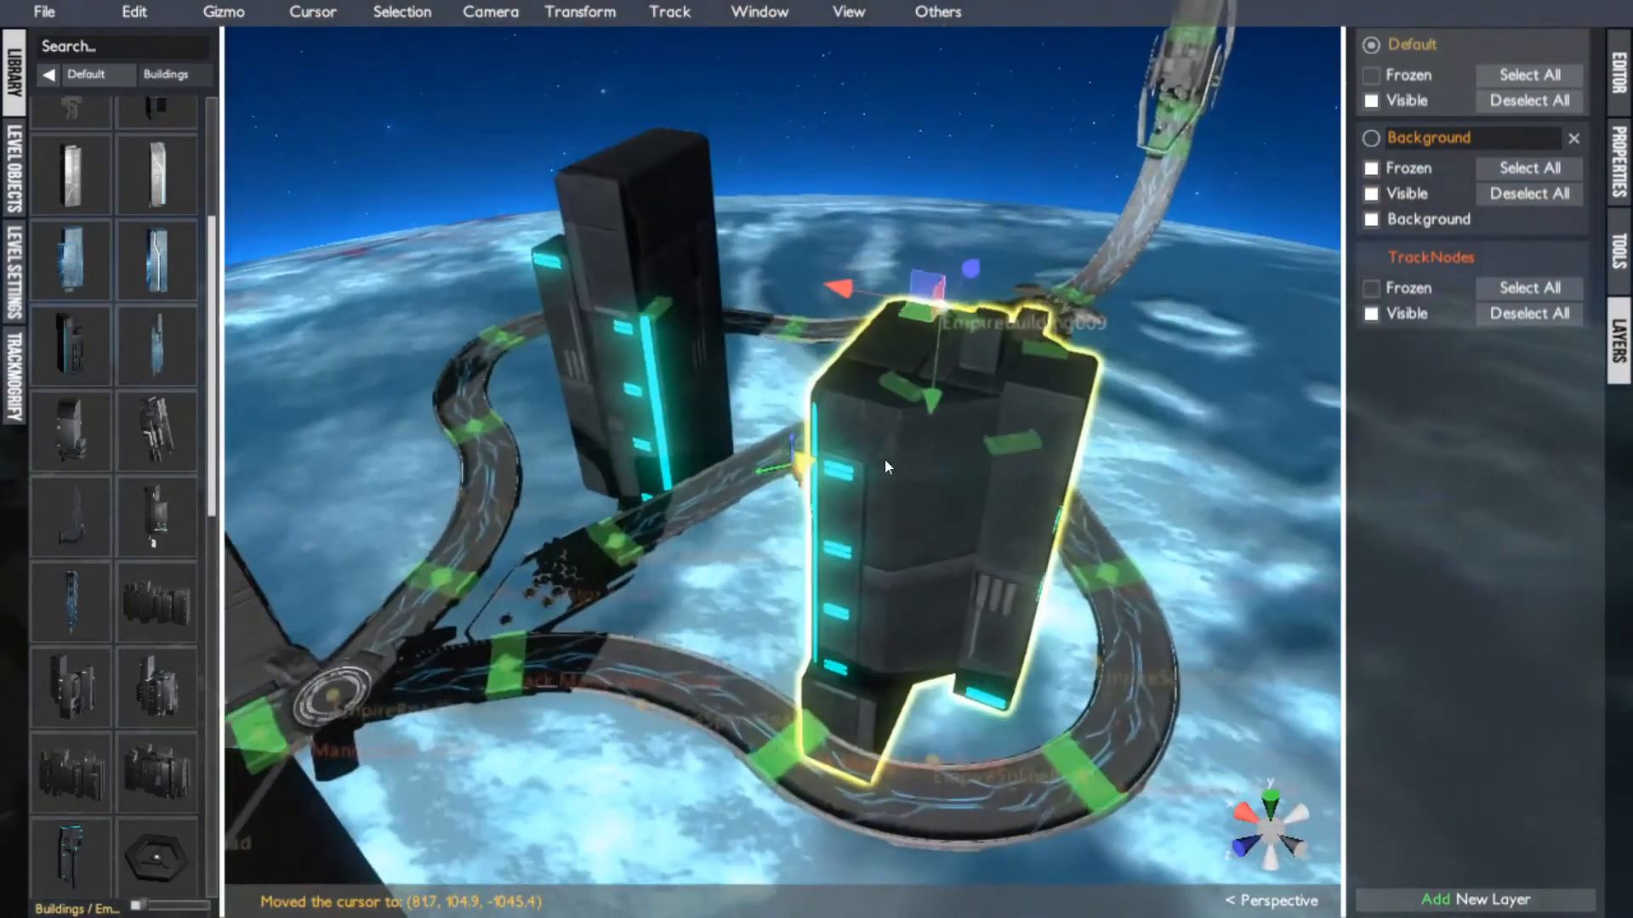
{"action": "left_click_drag", "start_coordinate": [958, 325], "coordinate": [892, 285]}
{"action": "key", "text": "e"}
{"action": "key", "text": "w"}
{"action": "left_click", "coordinate": [1619, 162]}
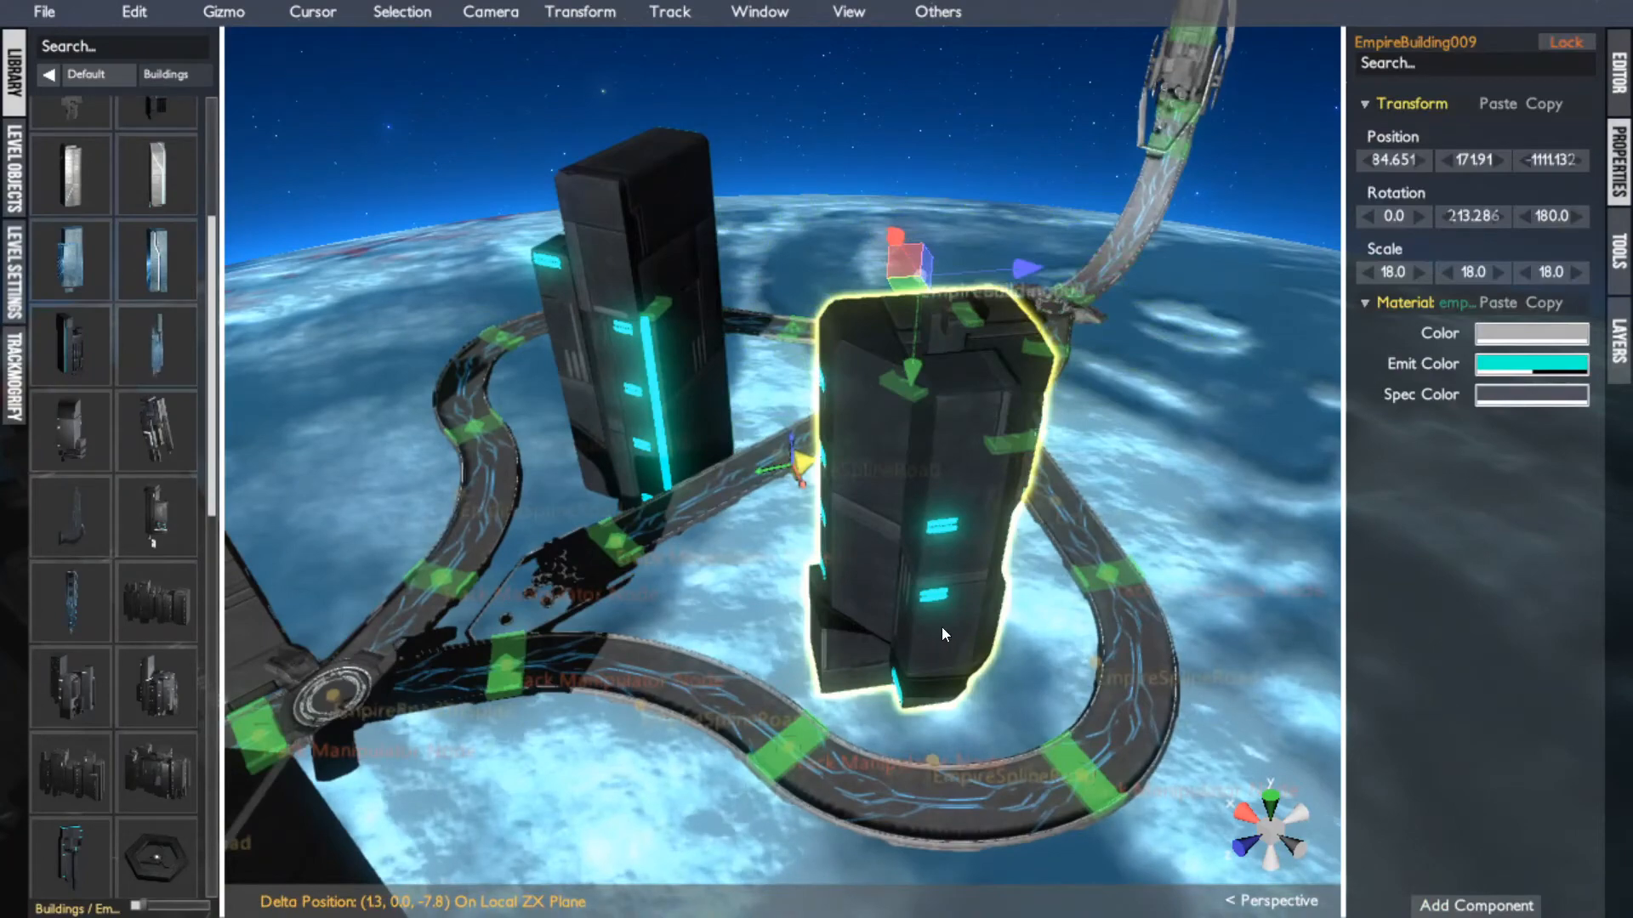
Examine the placement of the two buildings between the branches and the building blocks near the split
{"action": "left_click_drag", "start_coordinate": [941, 626], "coordinate": [706, 596], "text": "alt"}
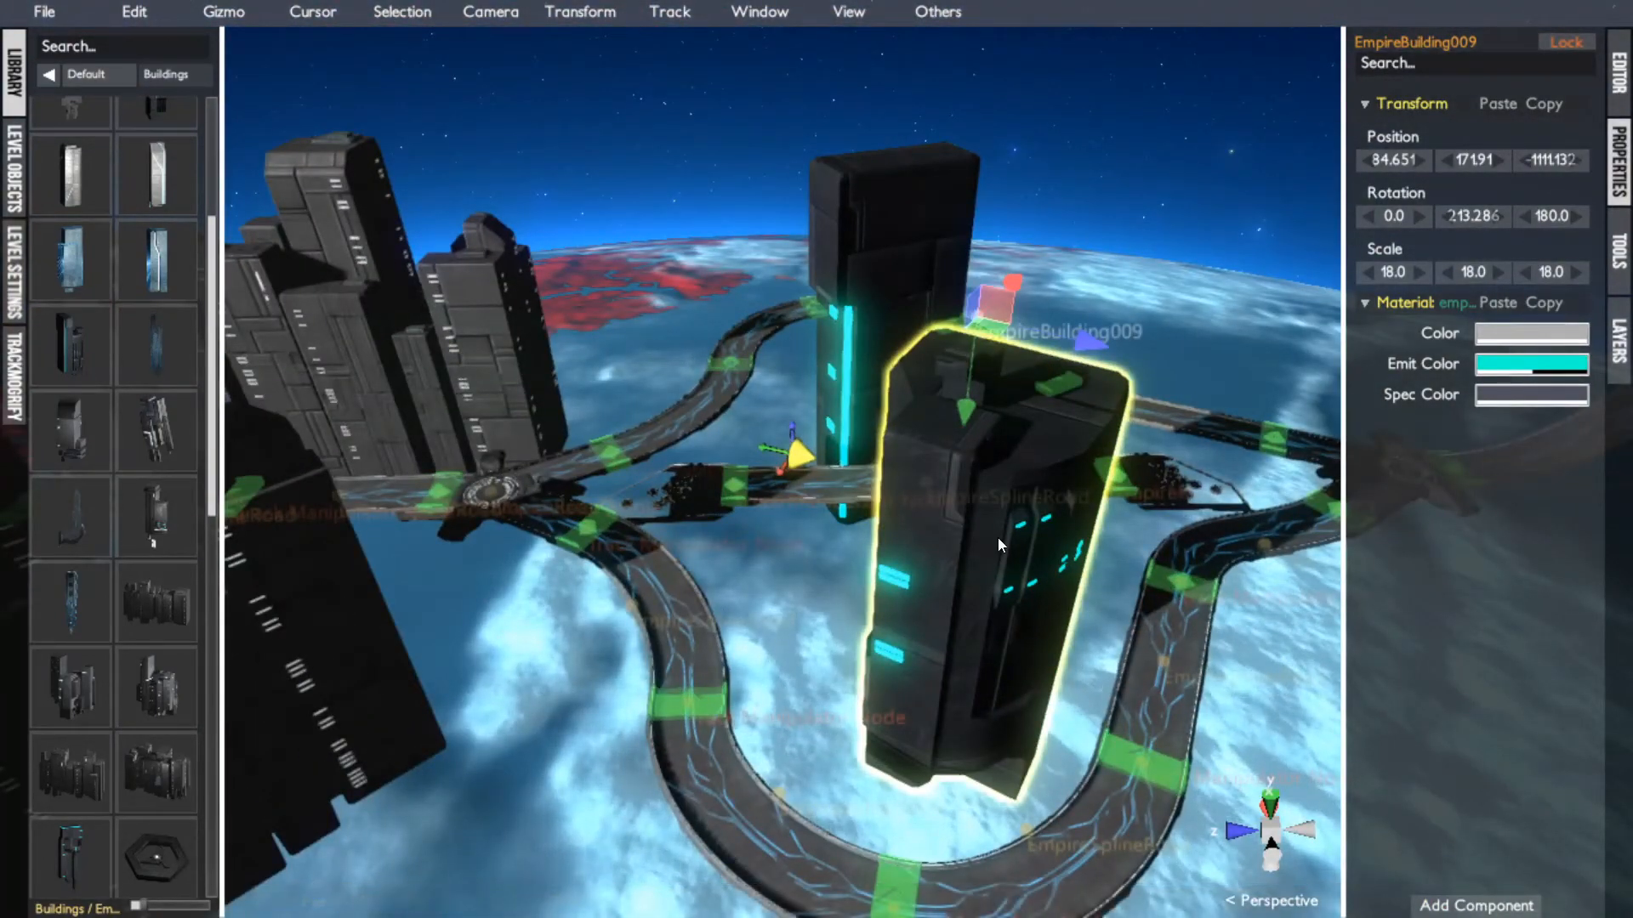
{"action": "left_click_drag", "start_coordinate": [997, 536], "coordinate": [1272, 833], "text": "alt"}
{"action": "left_click", "coordinate": [974, 182]}
{"action": "left_click", "coordinate": [976, 179]}
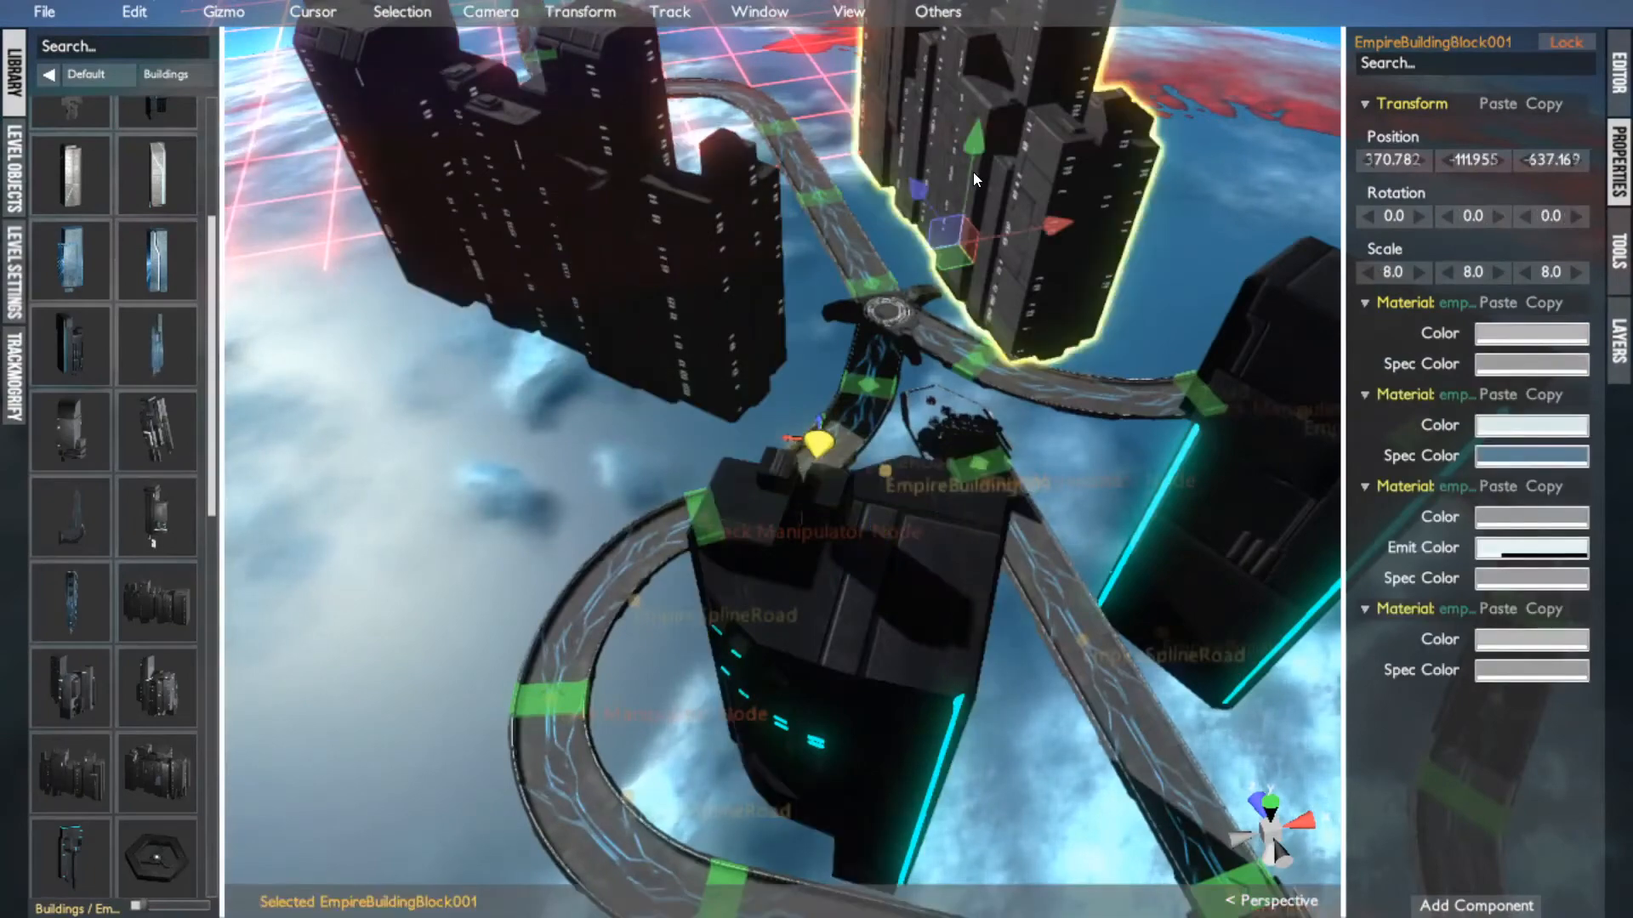
{"action": "left_click_drag", "start_coordinate": [1018, 311], "coordinate": [986, 401], "text": "alt"}
{"action": "middle_click", "coordinate": [986, 400]}
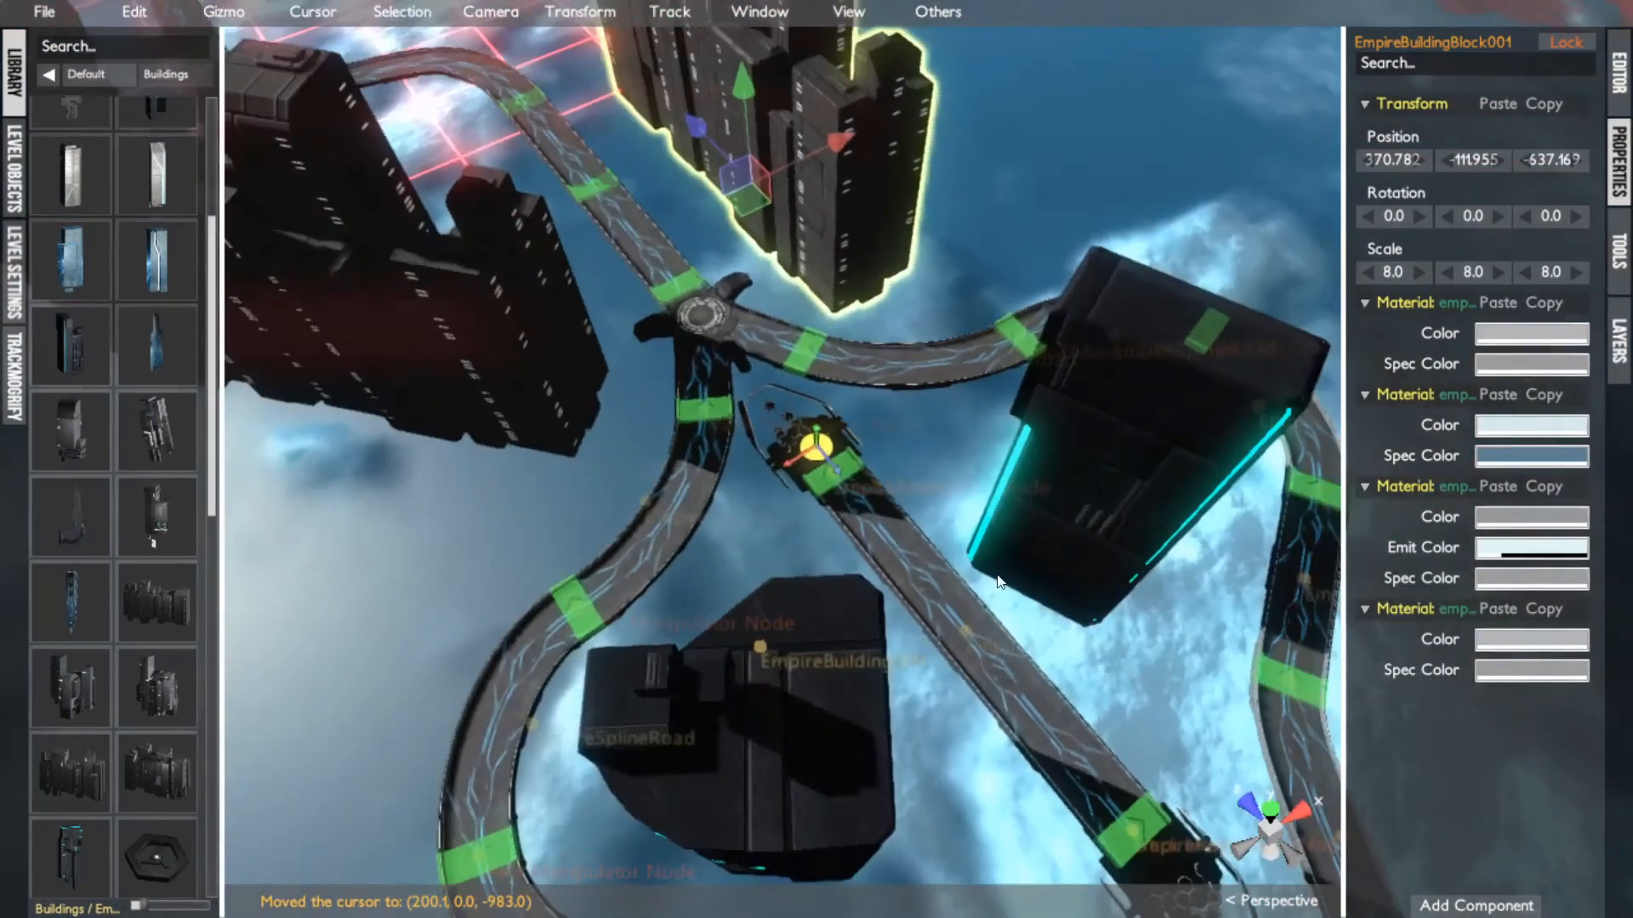
{"action": "middle_click", "coordinate": [986, 642]}
{"action": "left_click_drag", "start_coordinate": [986, 642], "coordinate": [1015, 464], "text": "alt"}
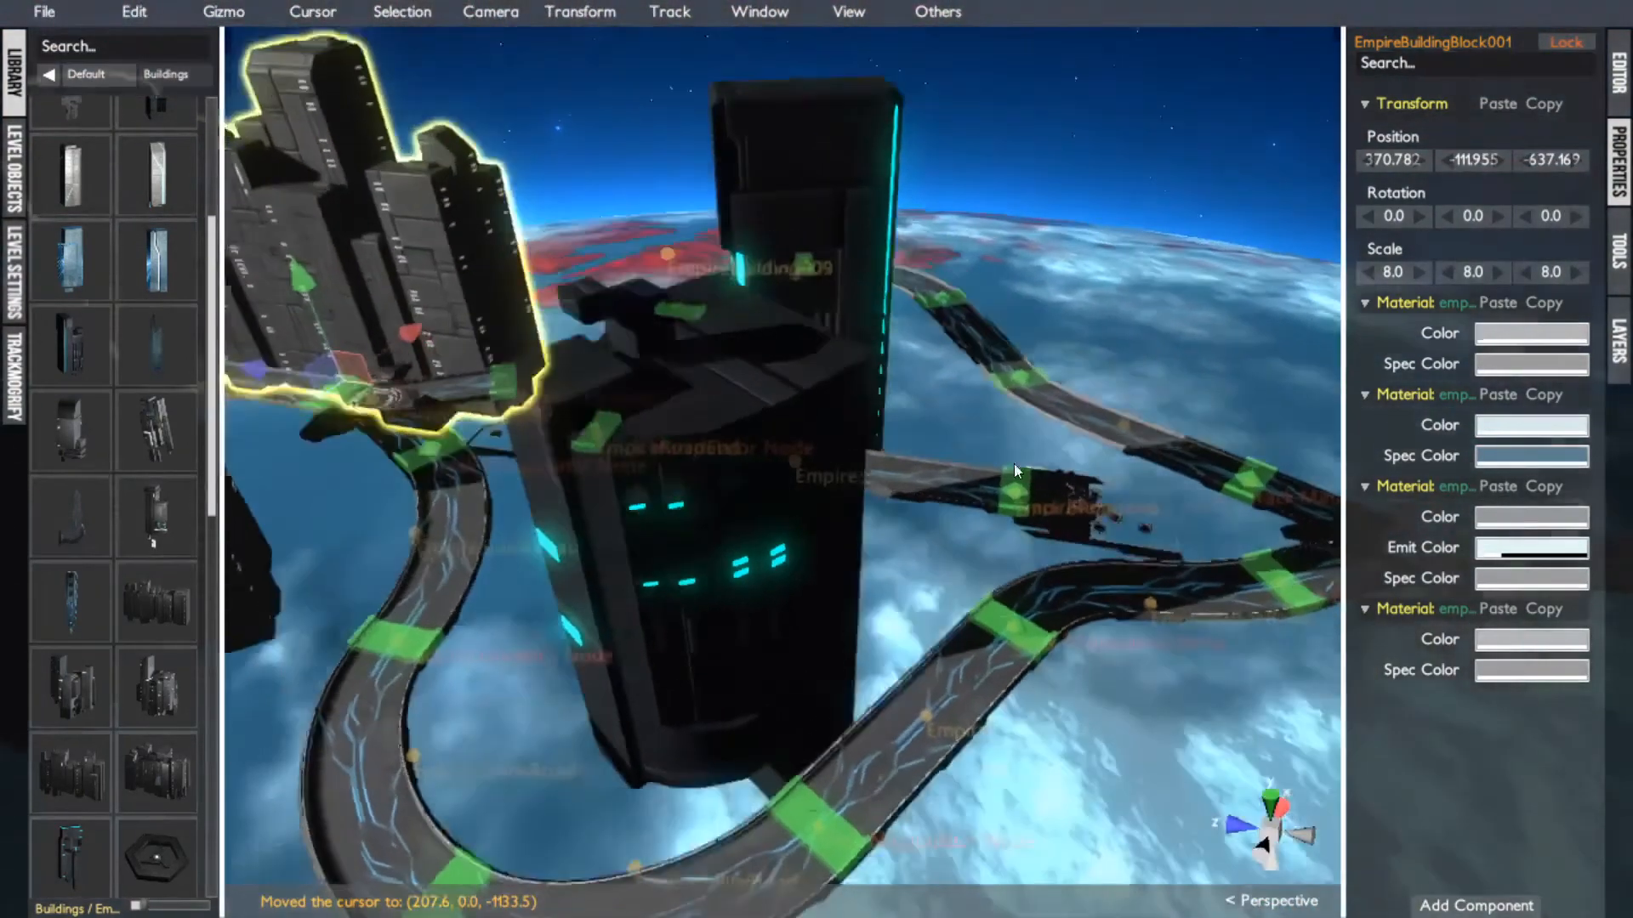
Add an EmpireBuilding006 at the junction where the branches rejoin and move it off to one side of the road
{"action": "middle_click", "coordinate": [1029, 505]}
{"action": "middle_click", "coordinate": [1074, 408]}
{"action": "left_click_drag", "start_coordinate": [1074, 406], "coordinate": [668, 385], "text": "alt"}
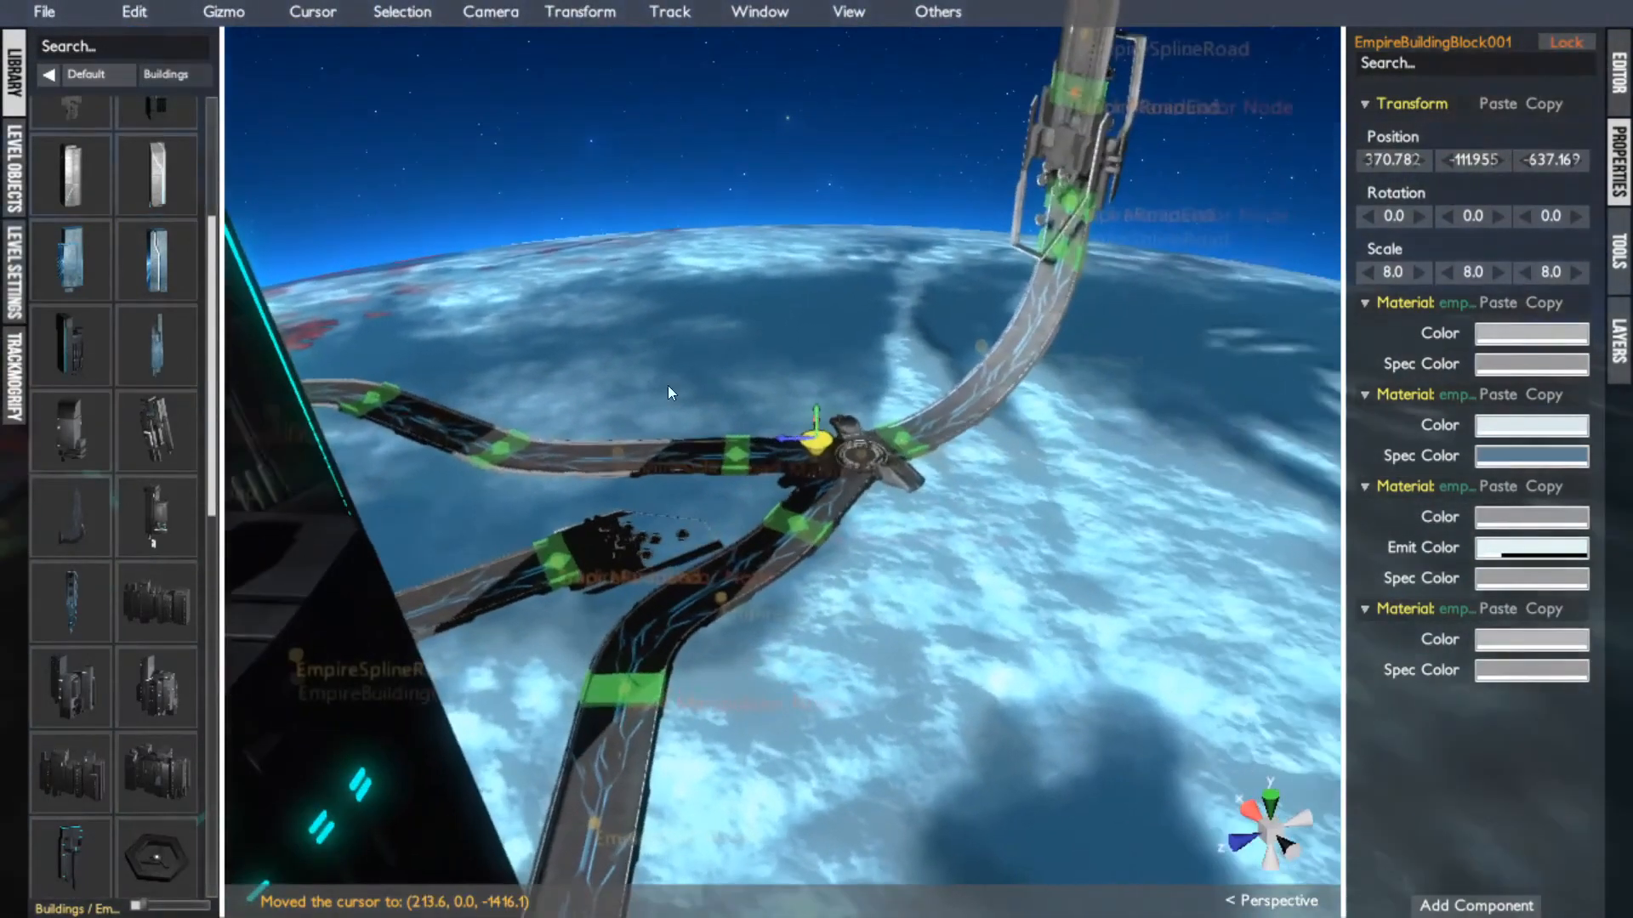
{"action": "left_click", "coordinate": [63, 284]}
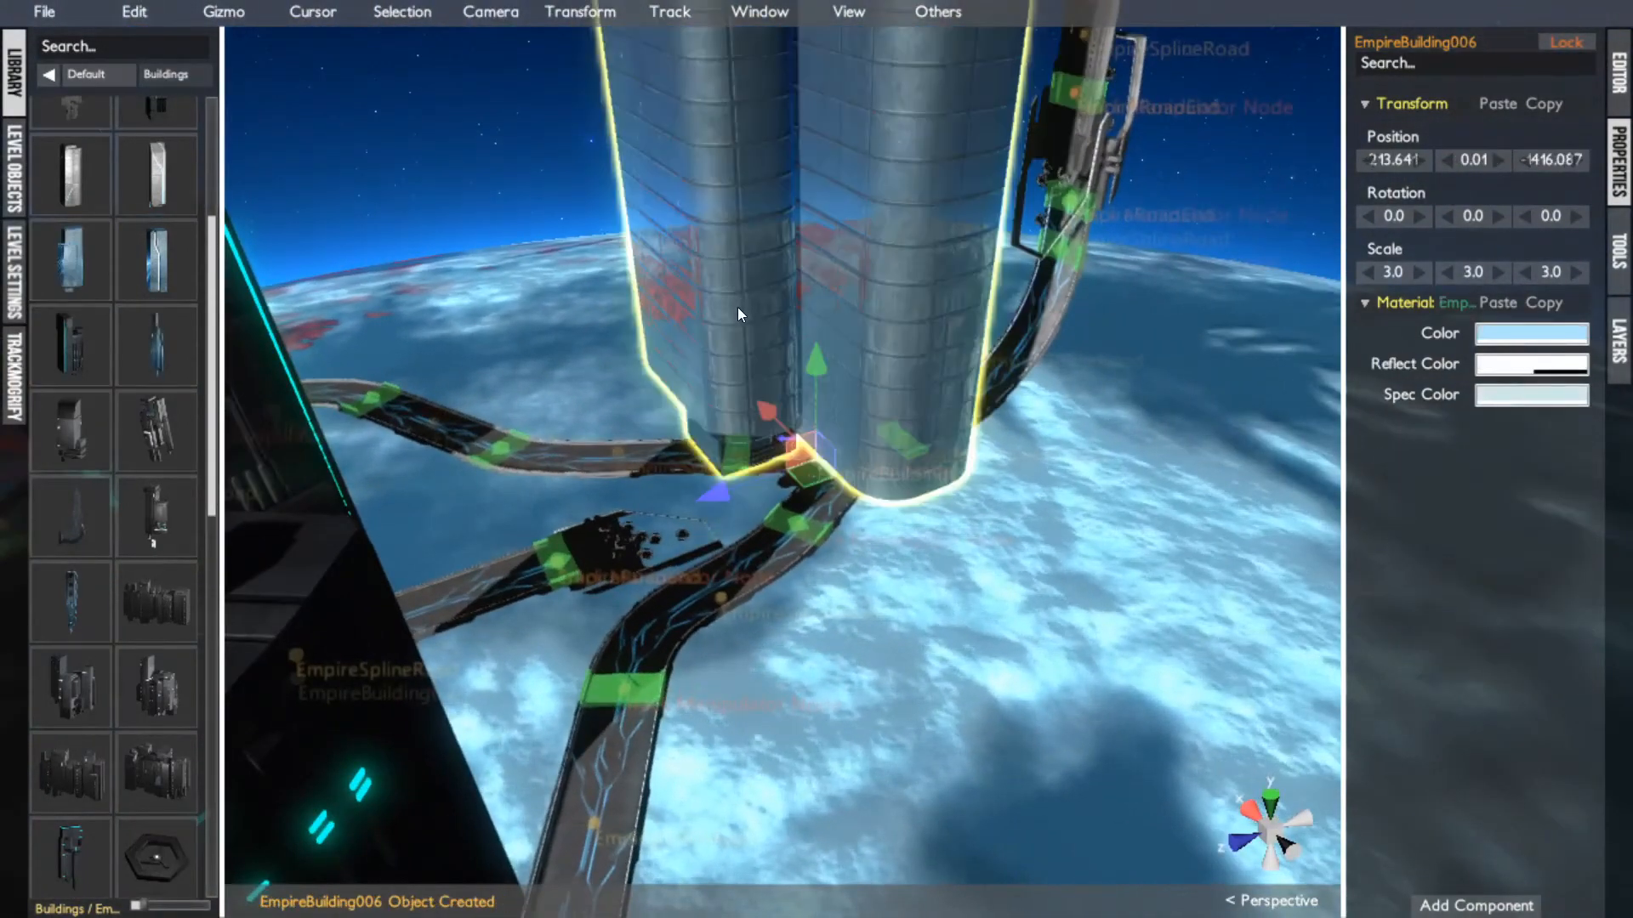
{"action": "left_click_drag", "start_coordinate": [799, 463], "coordinate": [691, 438]}
{"action": "left_click_drag", "start_coordinate": [718, 531], "coordinate": [685, 538]}
Add an EmpireBuildingBlock002 at the junction, move it to the opposite side of the road and lower it about 157 units
{"action": "left_click", "coordinate": [70, 708]}
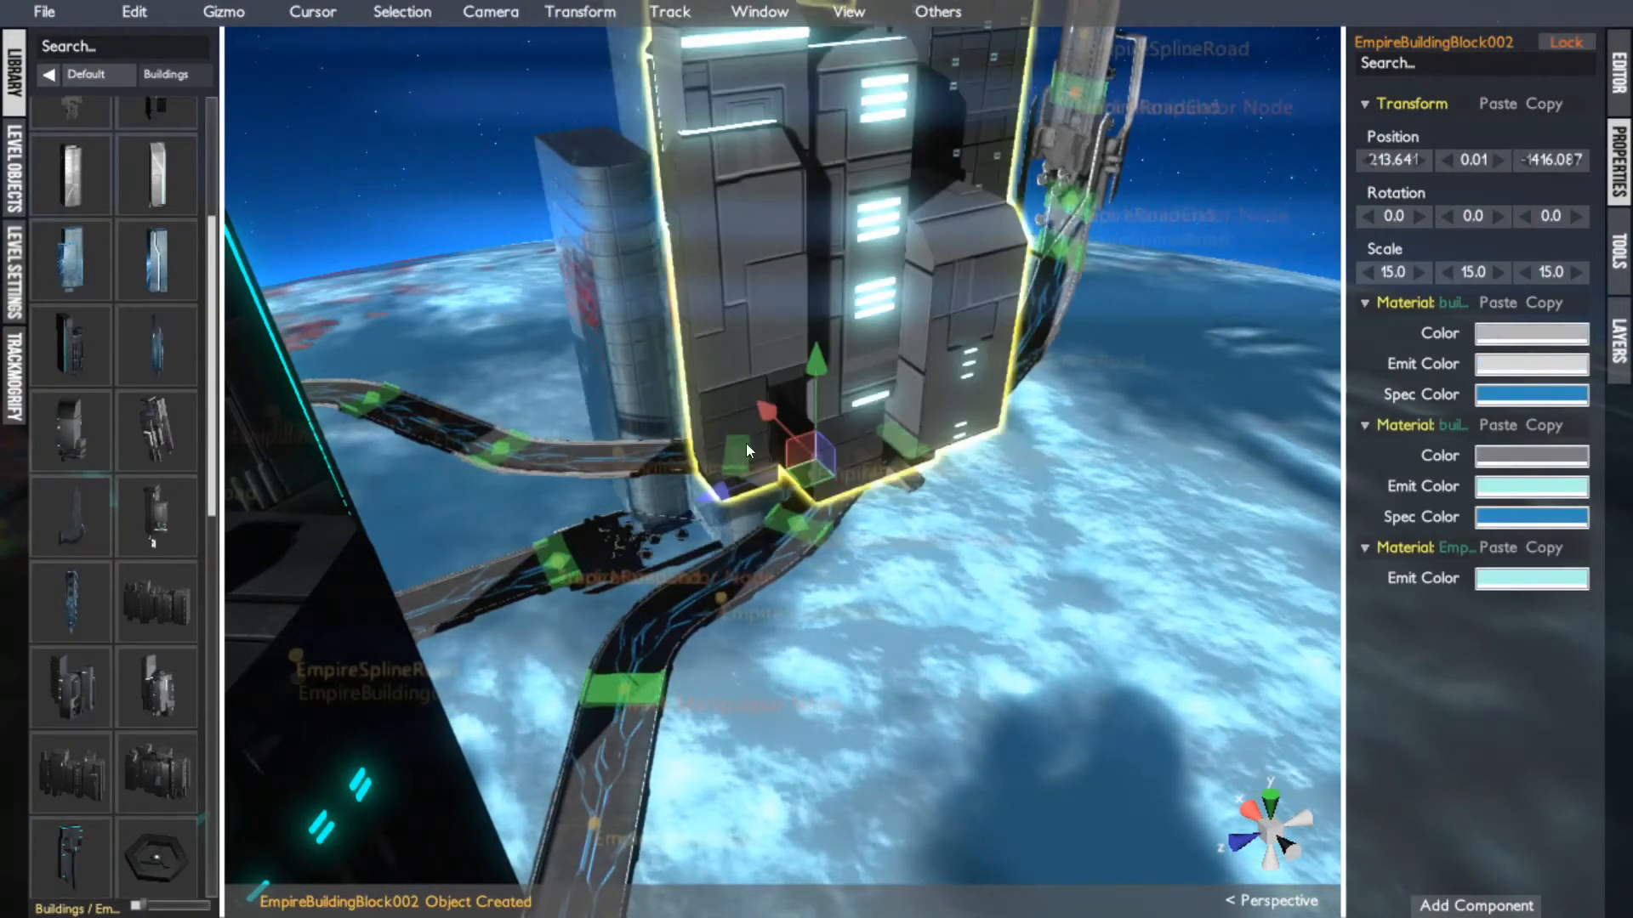
{"action": "left_click_drag", "start_coordinate": [808, 475], "coordinate": [909, 660]}
{"action": "left_click_drag", "start_coordinate": [929, 550], "coordinate": [900, 746]}
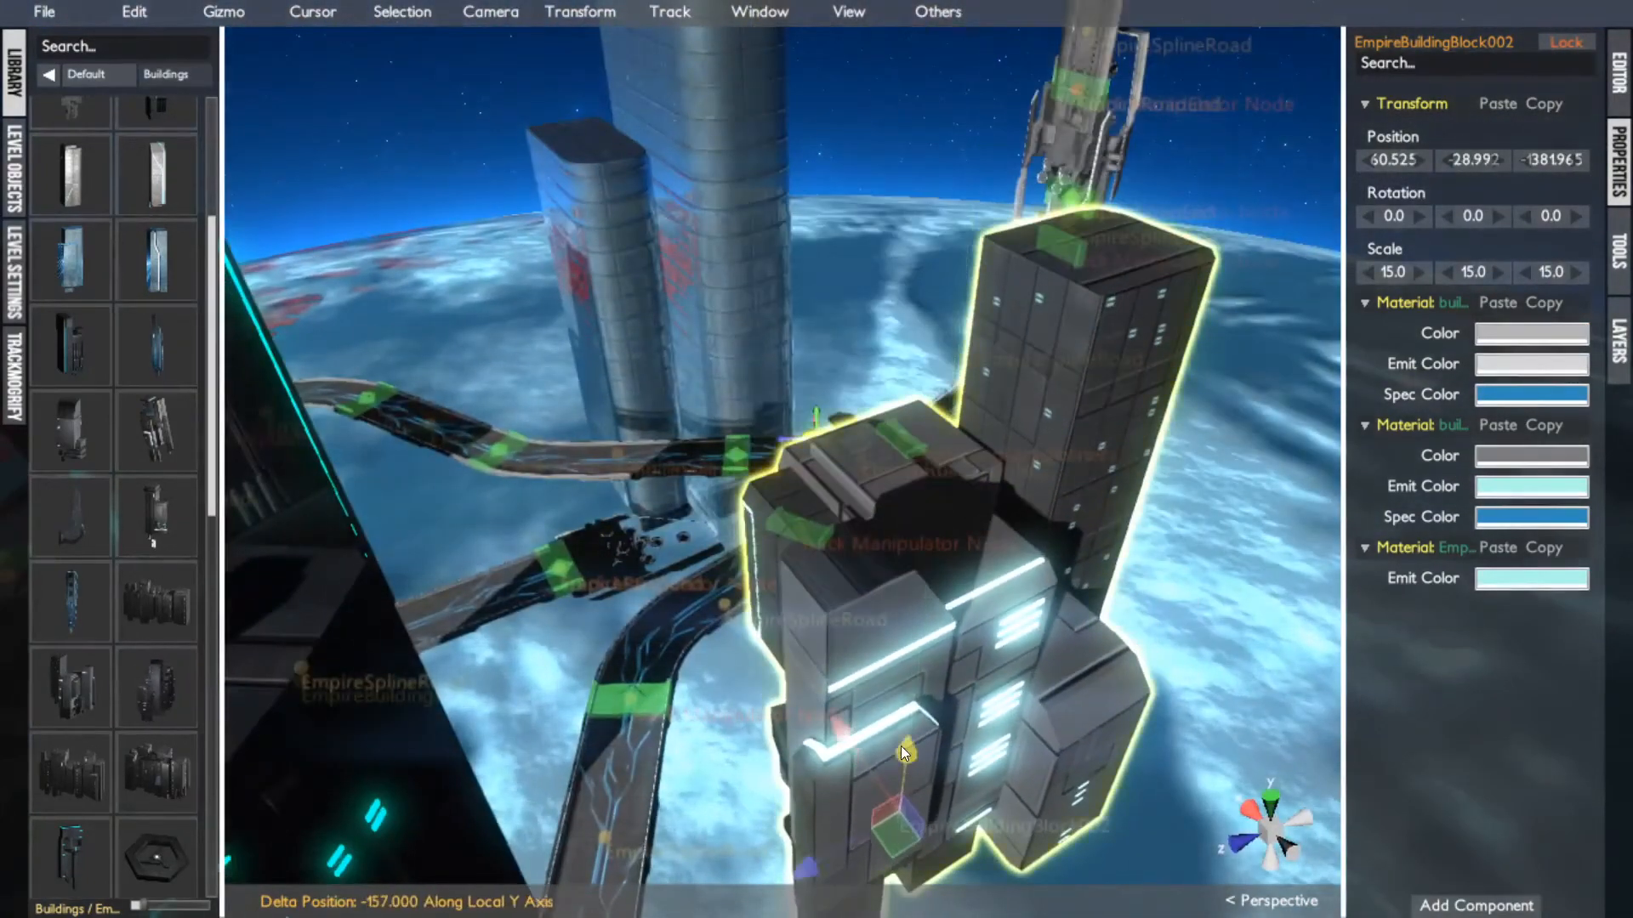
Raise the new block about 78 units, then shift it closer to the junction and rotate it around its vertical axis
{"action": "key", "text": "e"}
{"action": "key", "text": "f"}
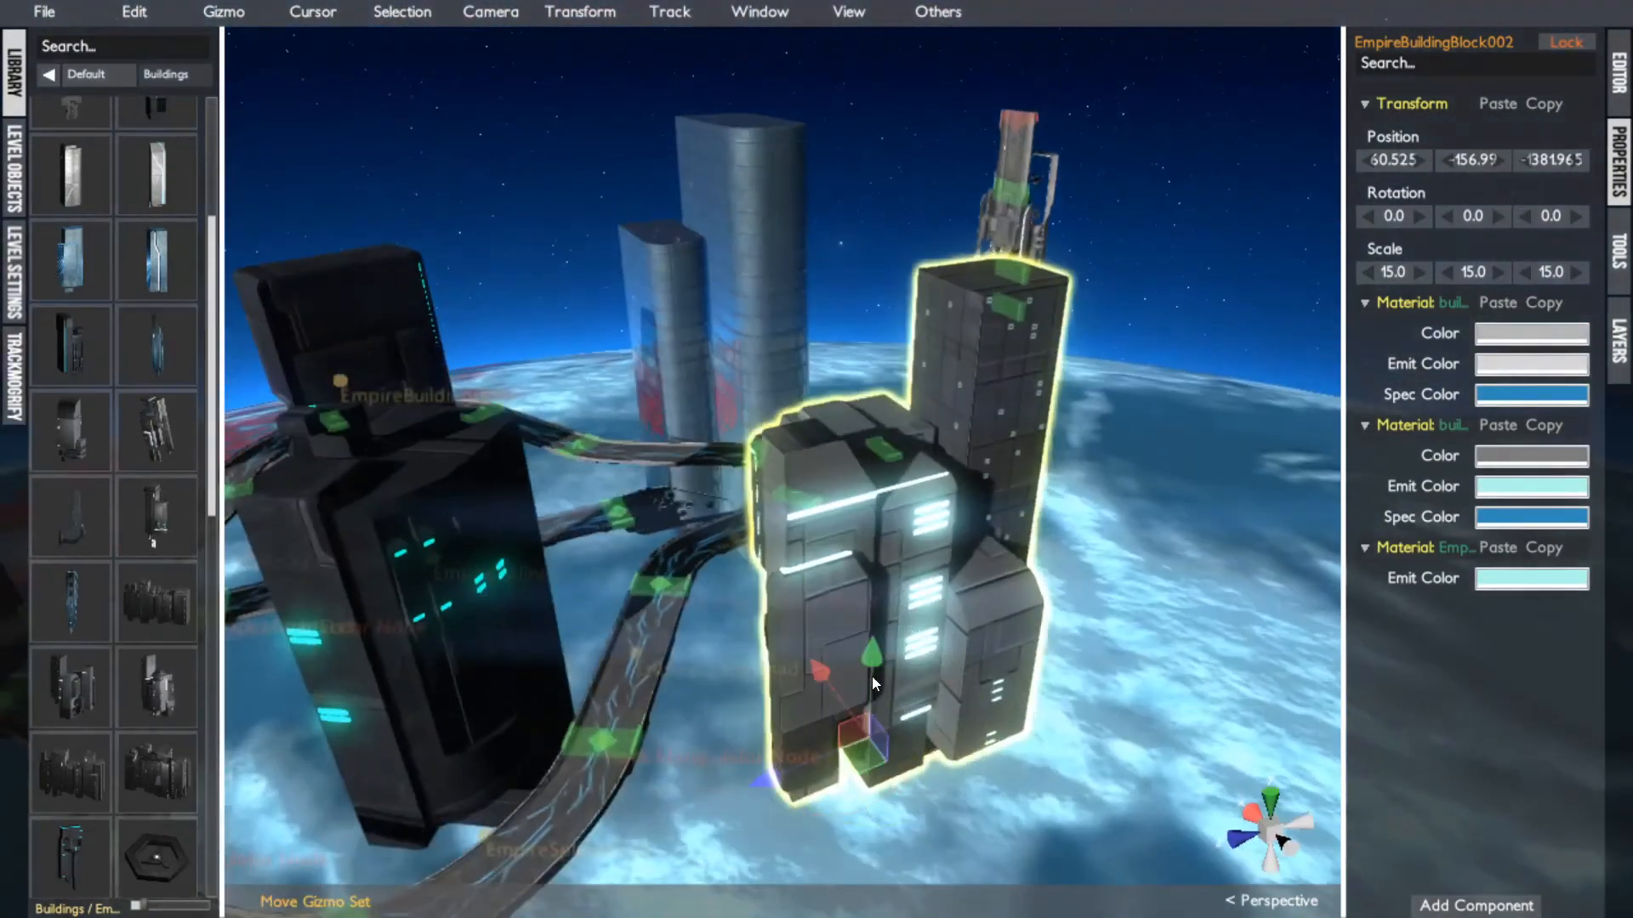
{"action": "left_click_drag", "start_coordinate": [866, 661], "coordinate": [870, 578]}
{"action": "key", "text": "e"}
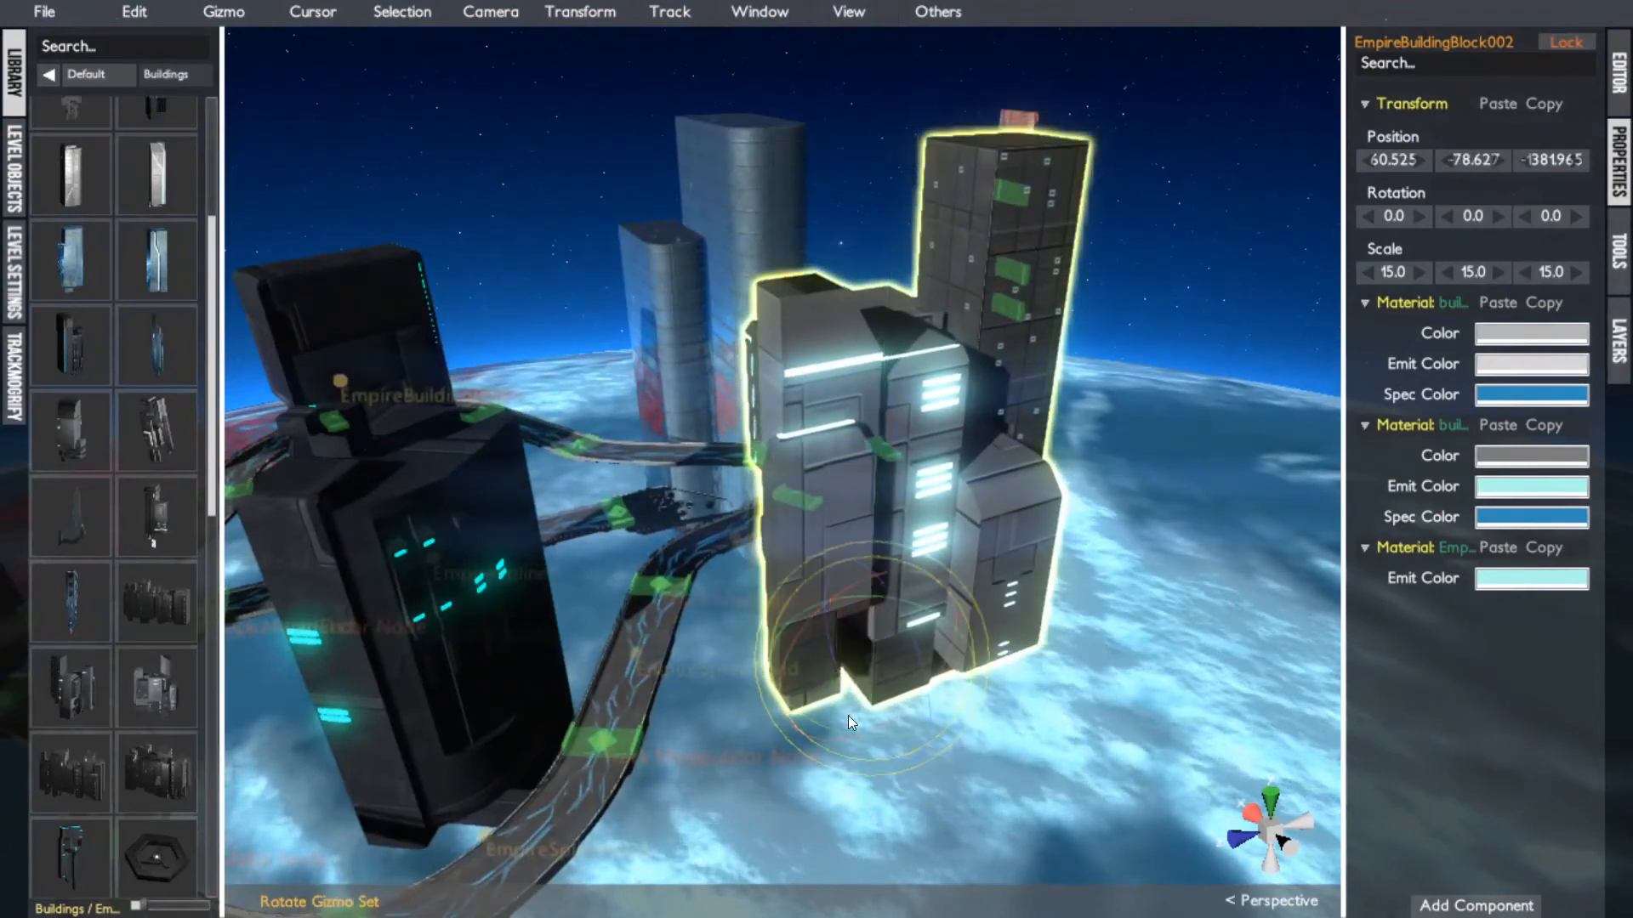
{"action": "left_click_drag", "start_coordinate": [876, 697], "coordinate": [874, 671]}
{"action": "key", "text": "e"}
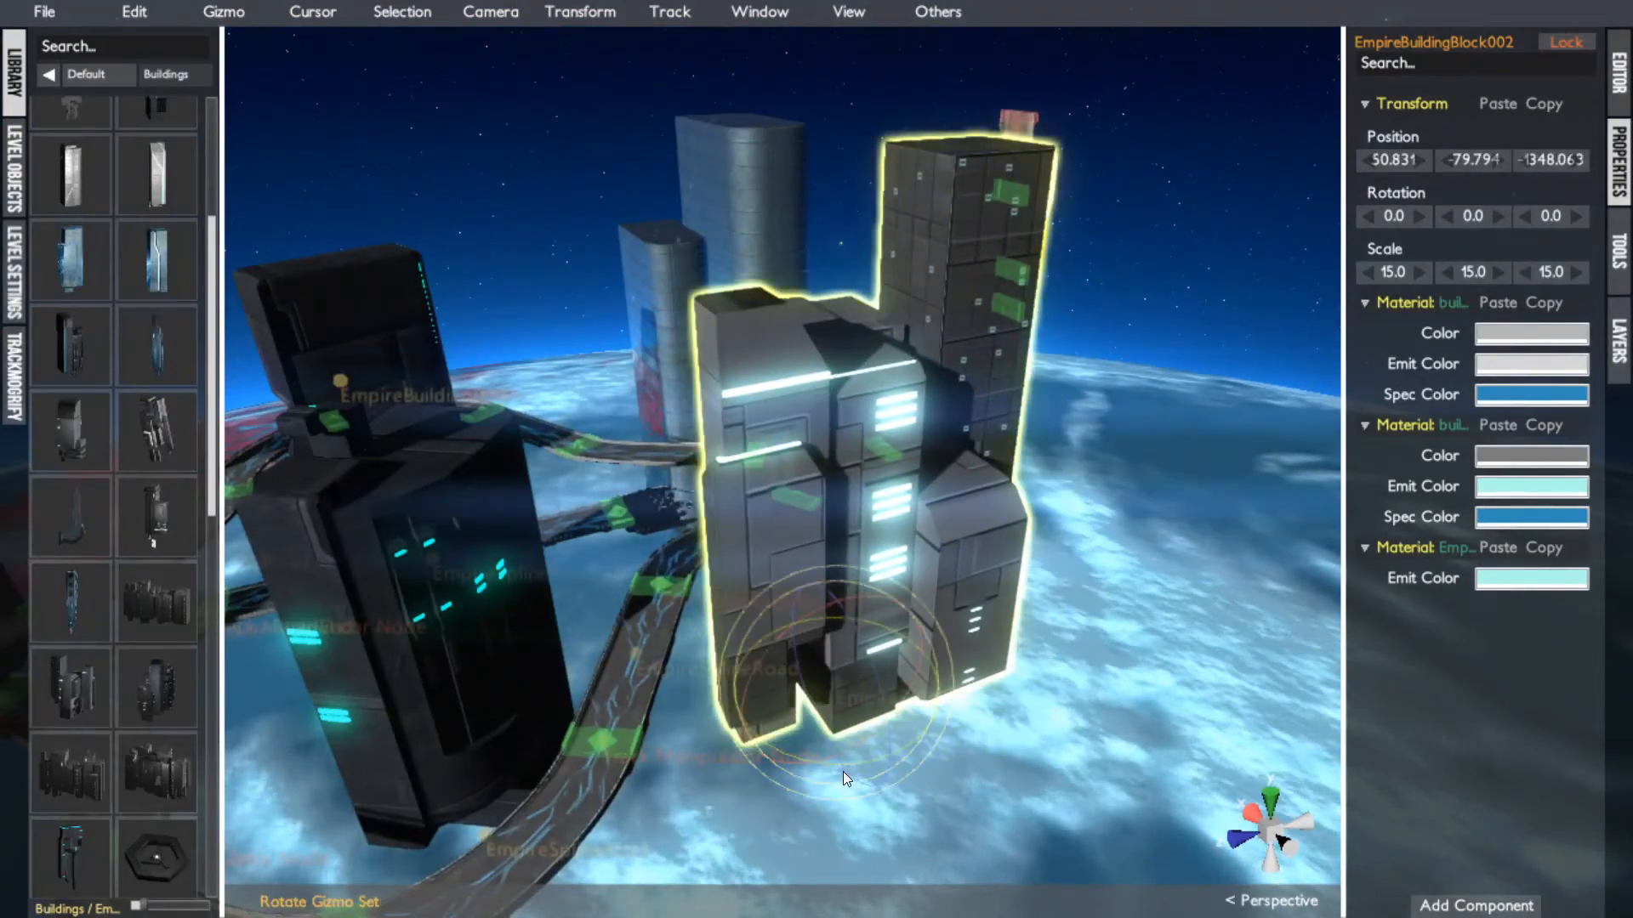
{"action": "left_click_drag", "start_coordinate": [842, 772], "coordinate": [902, 850]}
{"action": "key", "text": "w"}
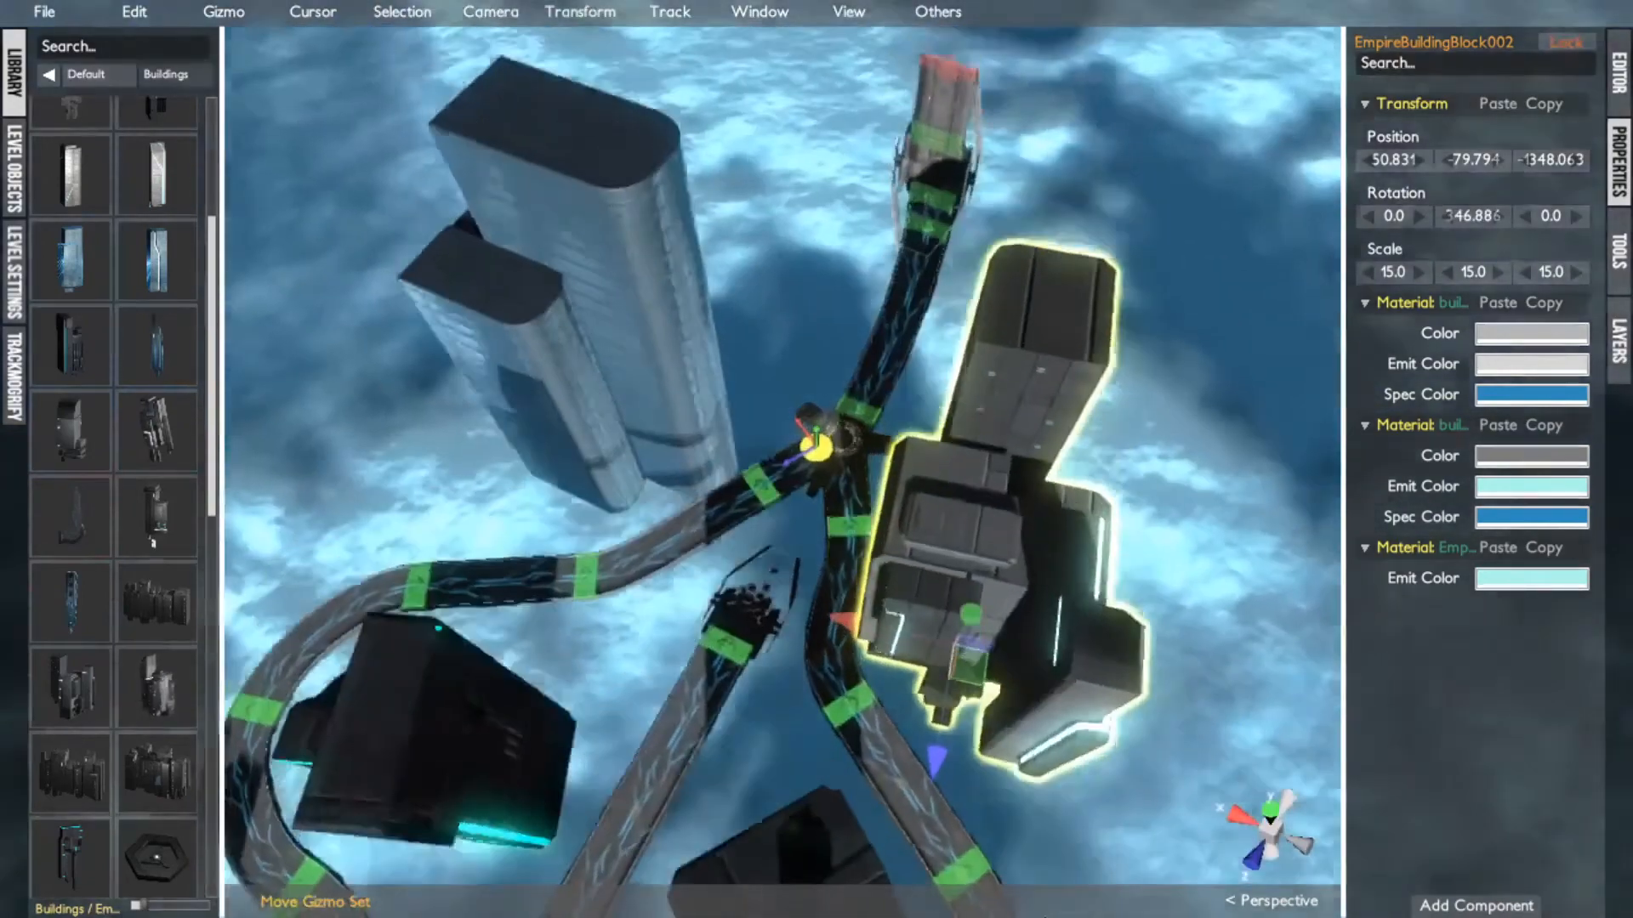
Browse the building pieces, add an EmpireBuilding015 and move it out beyond the vertical climb
{"action": "scroll", "coordinate": [141, 713], "scroll_direction": "down", "scroll_amount": 4}
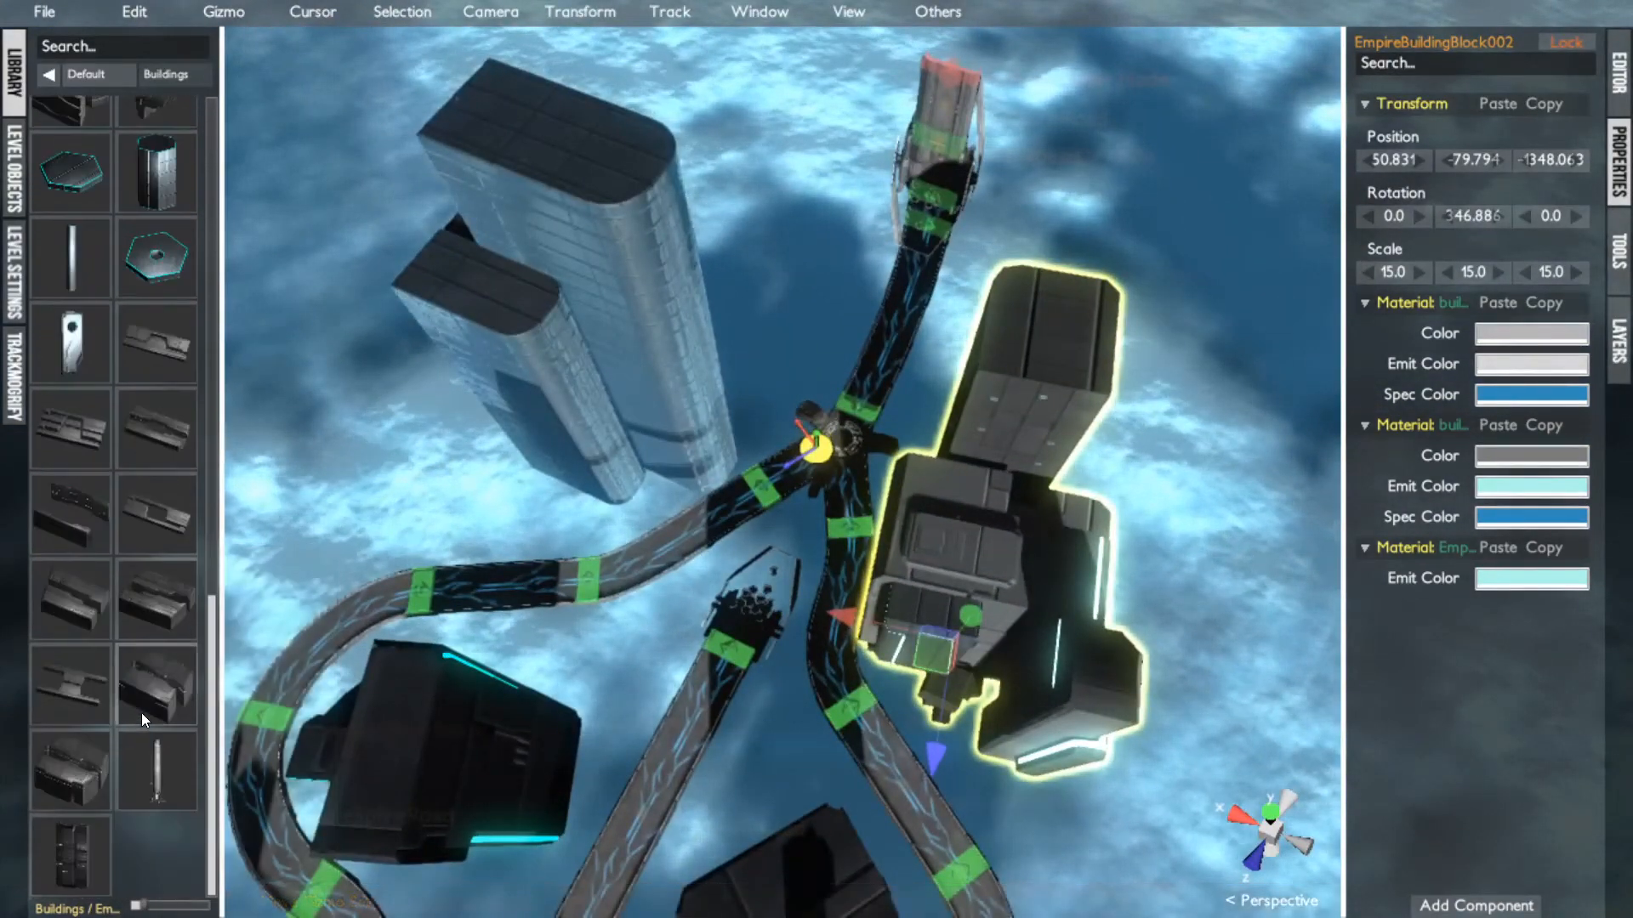
{"action": "scroll", "coordinate": [138, 584], "scroll_direction": "up", "scroll_amount": 1}
{"action": "scroll", "coordinate": [142, 647], "scroll_direction": "up", "scroll_amount": 7}
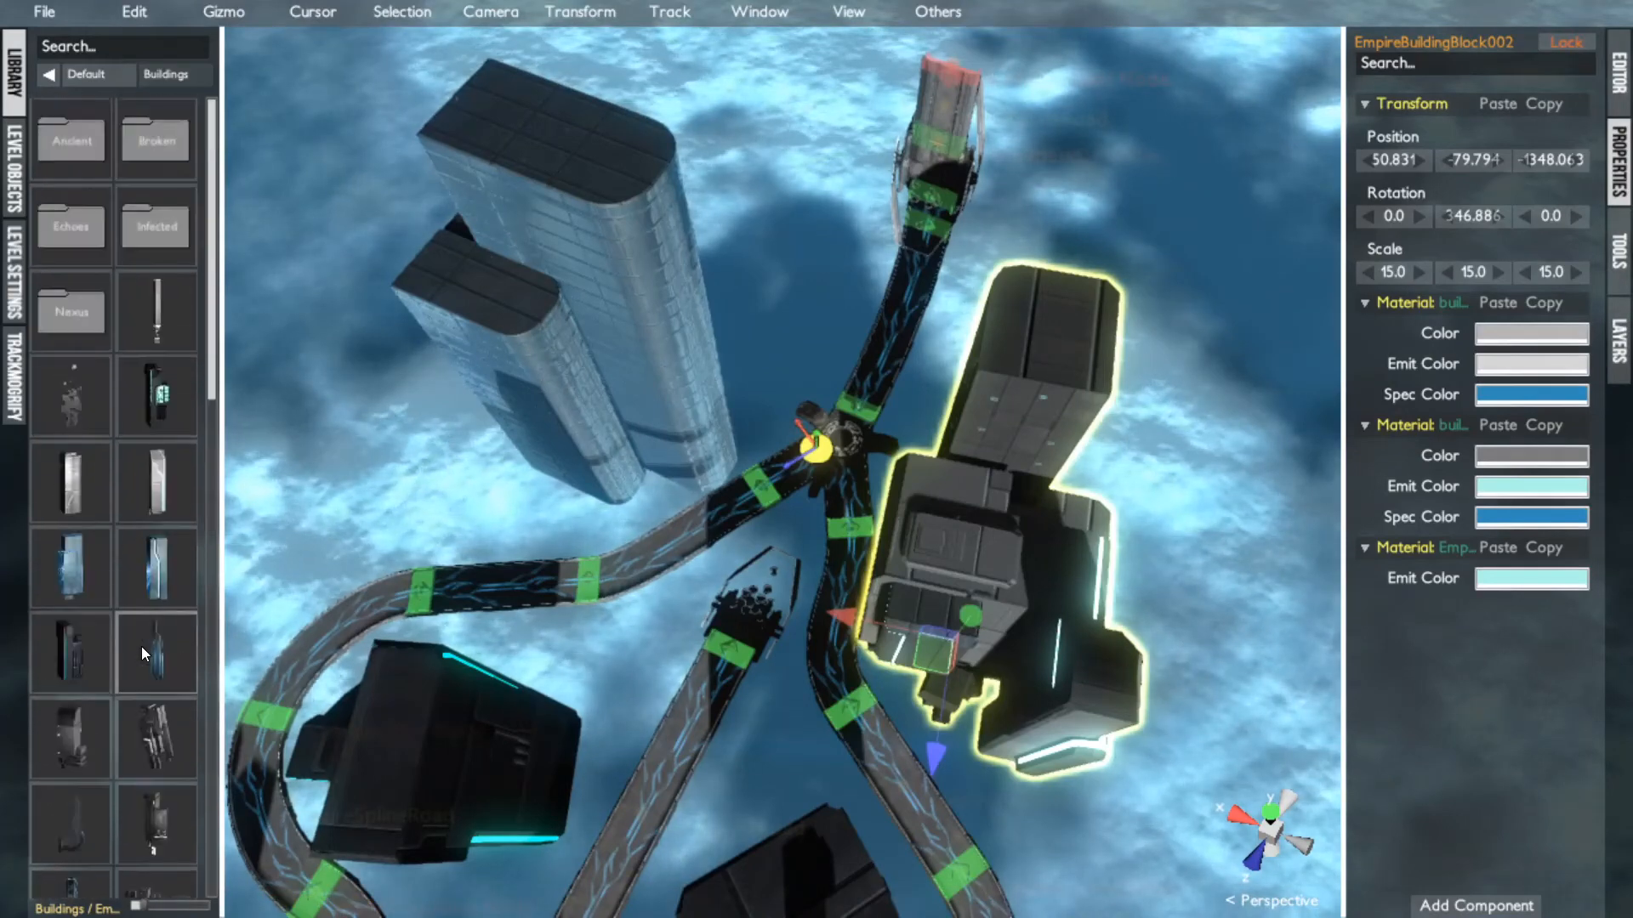
{"action": "left_click", "coordinate": [70, 888]}
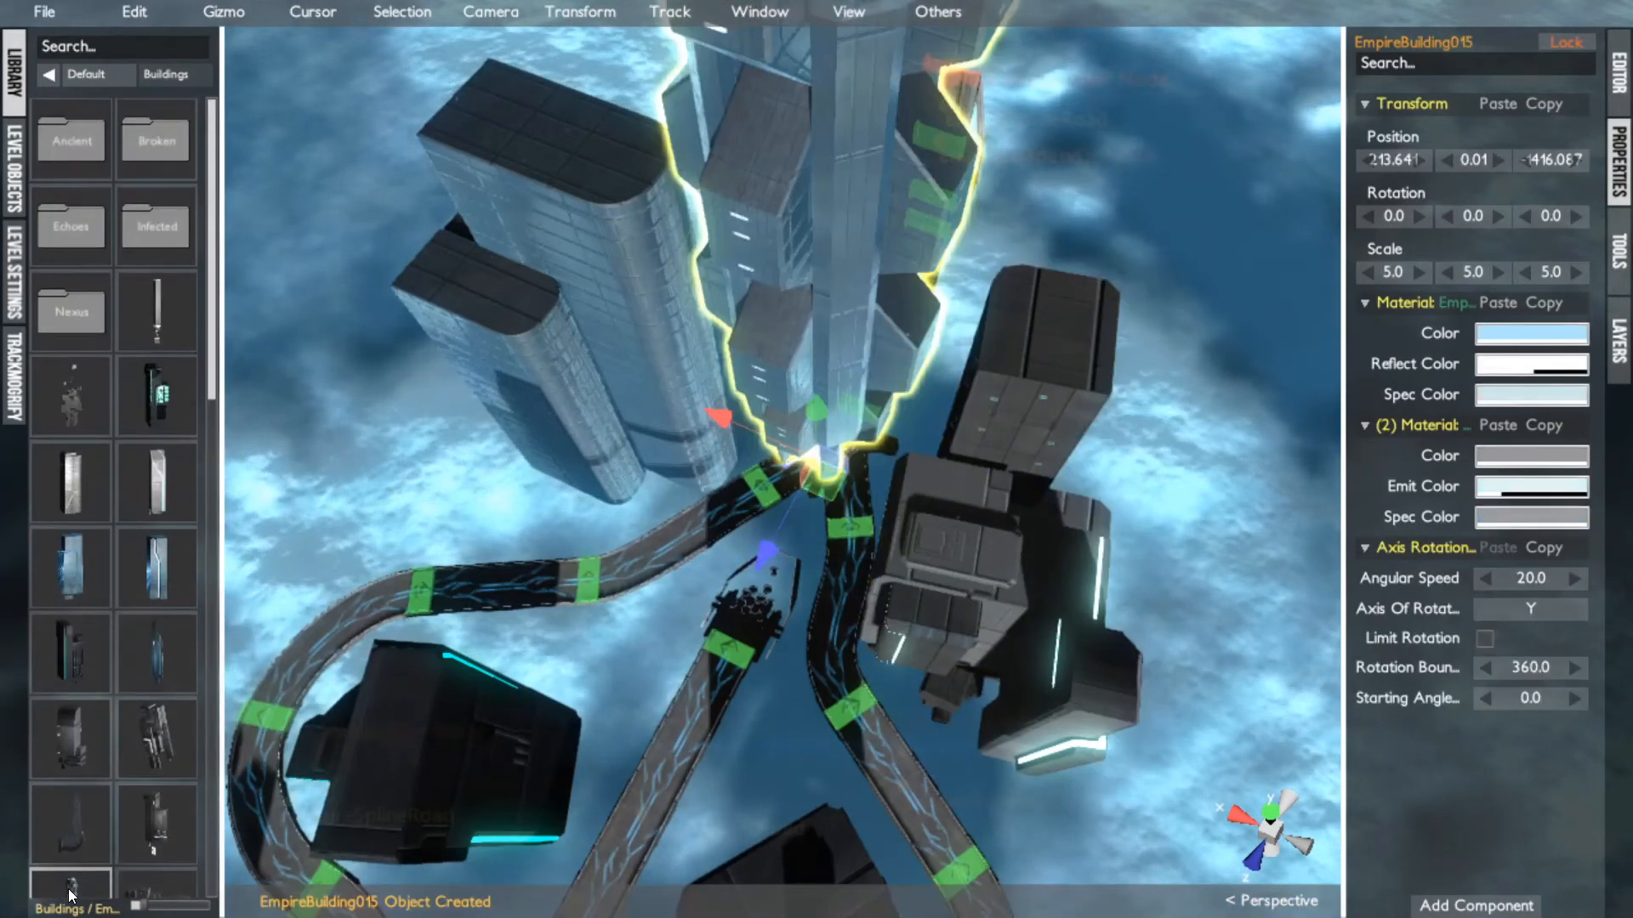
{"action": "left_click_drag", "start_coordinate": [814, 488], "coordinate": [949, 262]}
{"action": "key", "text": "f"}
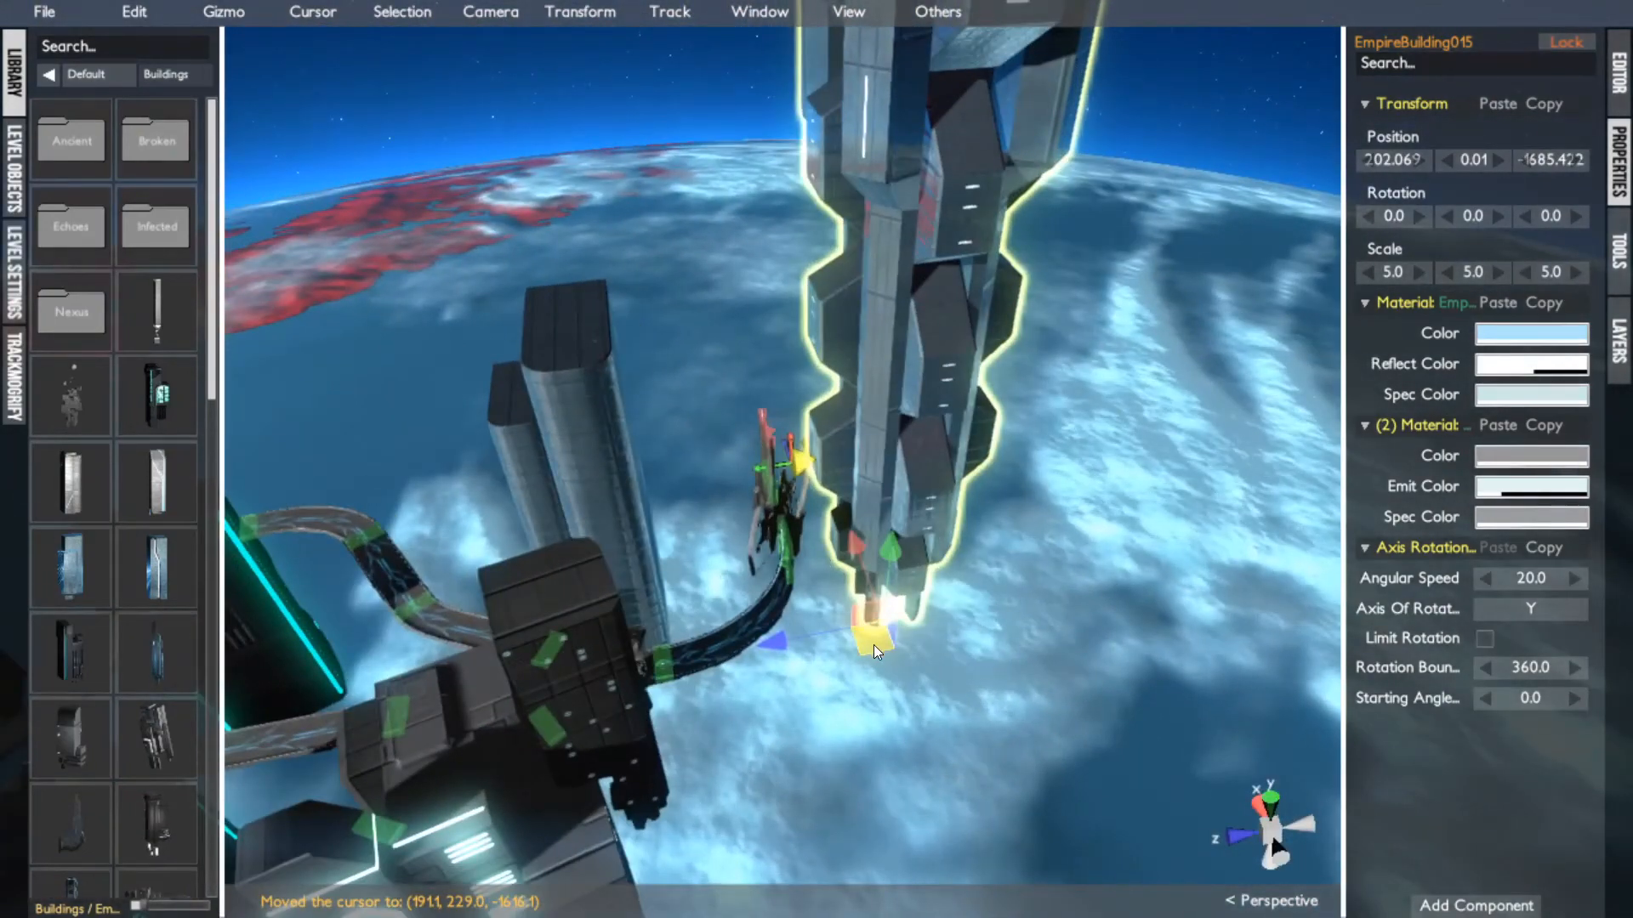
Move the rotating tower about 14 units farther from the vertical climb and lower it about 229 units
{"action": "left_click_drag", "start_coordinate": [874, 645], "coordinate": [933, 587]}
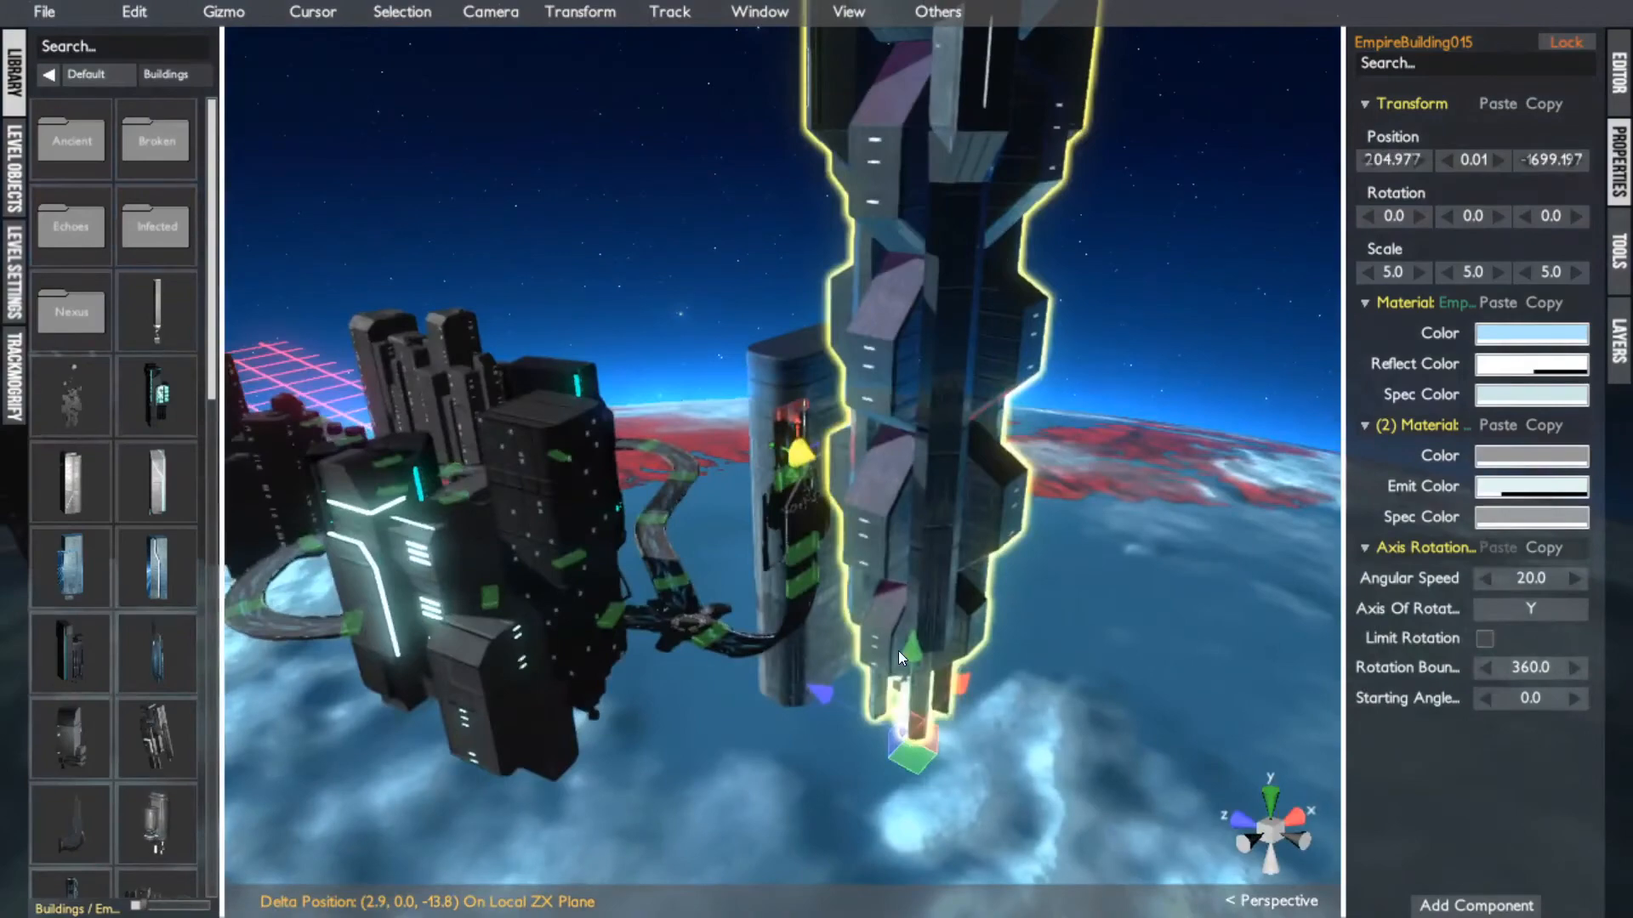
{"action": "left_click_drag", "start_coordinate": [907, 648], "coordinate": [894, 842]}
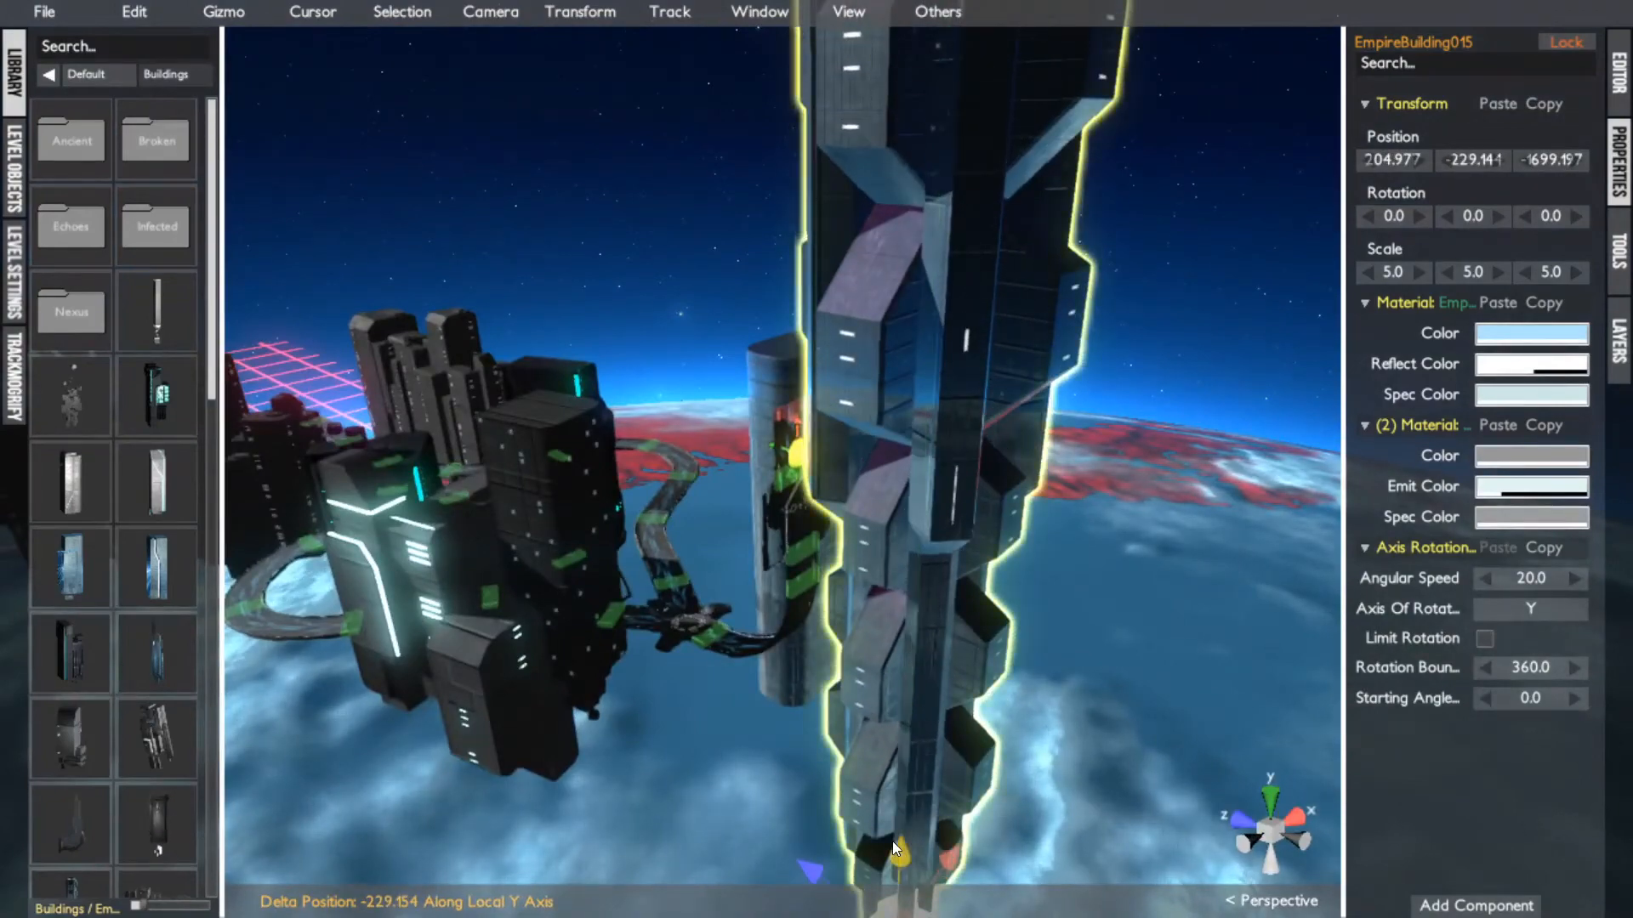
{"action": "right_click_drag", "start_coordinate": [892, 841], "coordinate": [1074, 632]}
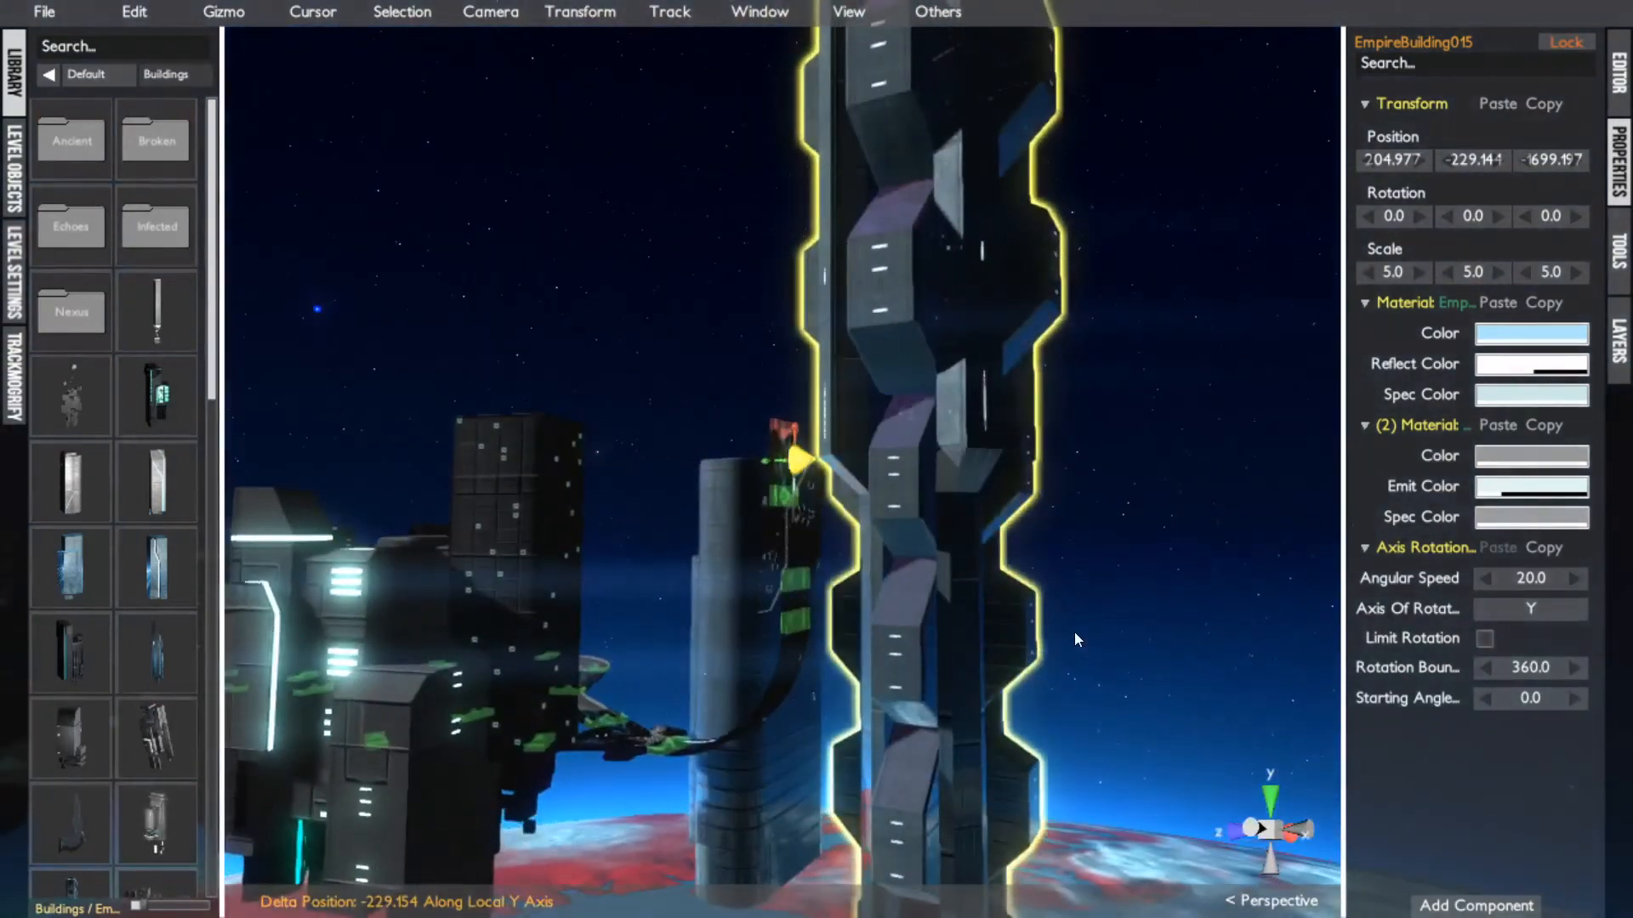
Save the level and test-drive the track past the new buildings
{"action": "key", "text": "ctrl+s"}
{"action": "right_click_drag", "start_coordinate": [841, 552], "coordinate": [751, 627]}
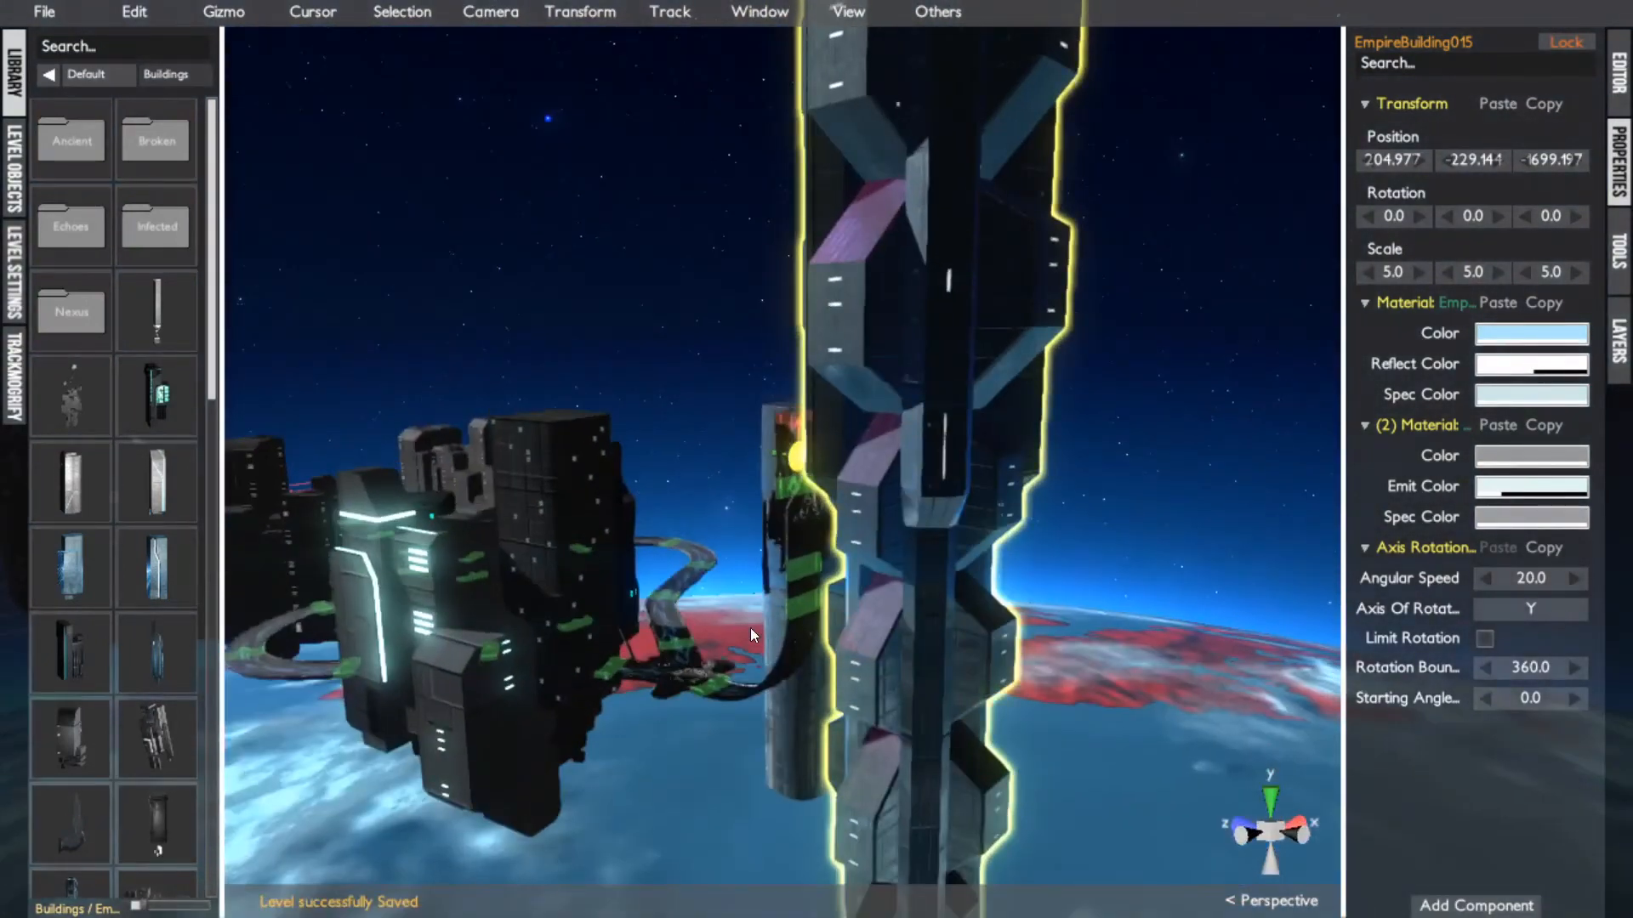
{"action": "key", "text": "ctrl+p"}
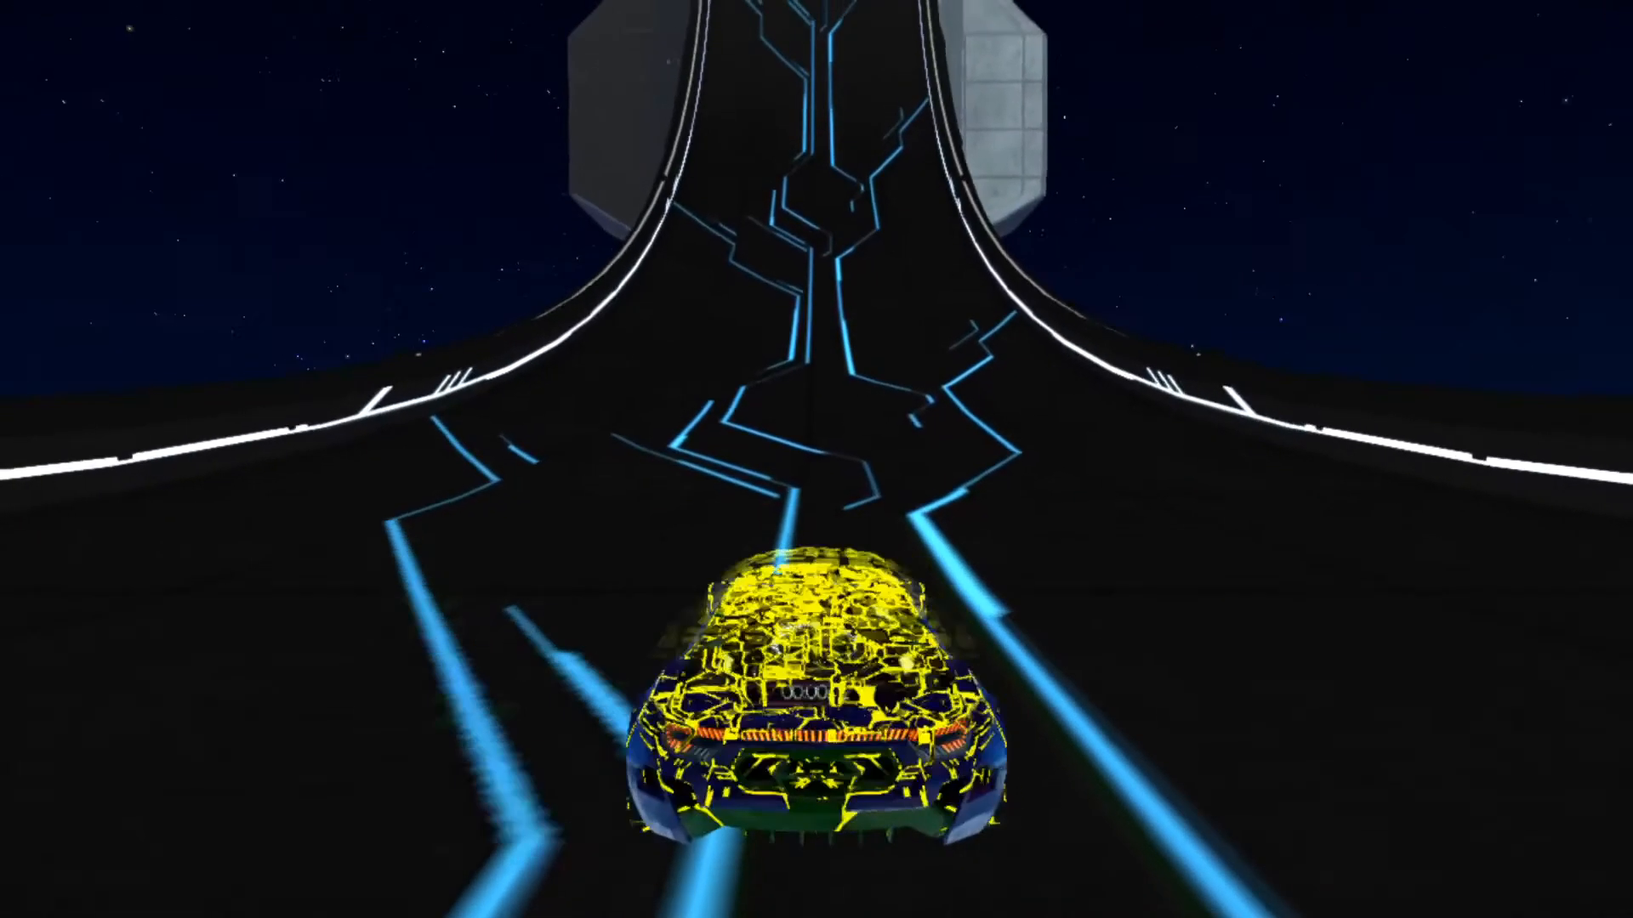
{"action": "key", "text": "Up"}
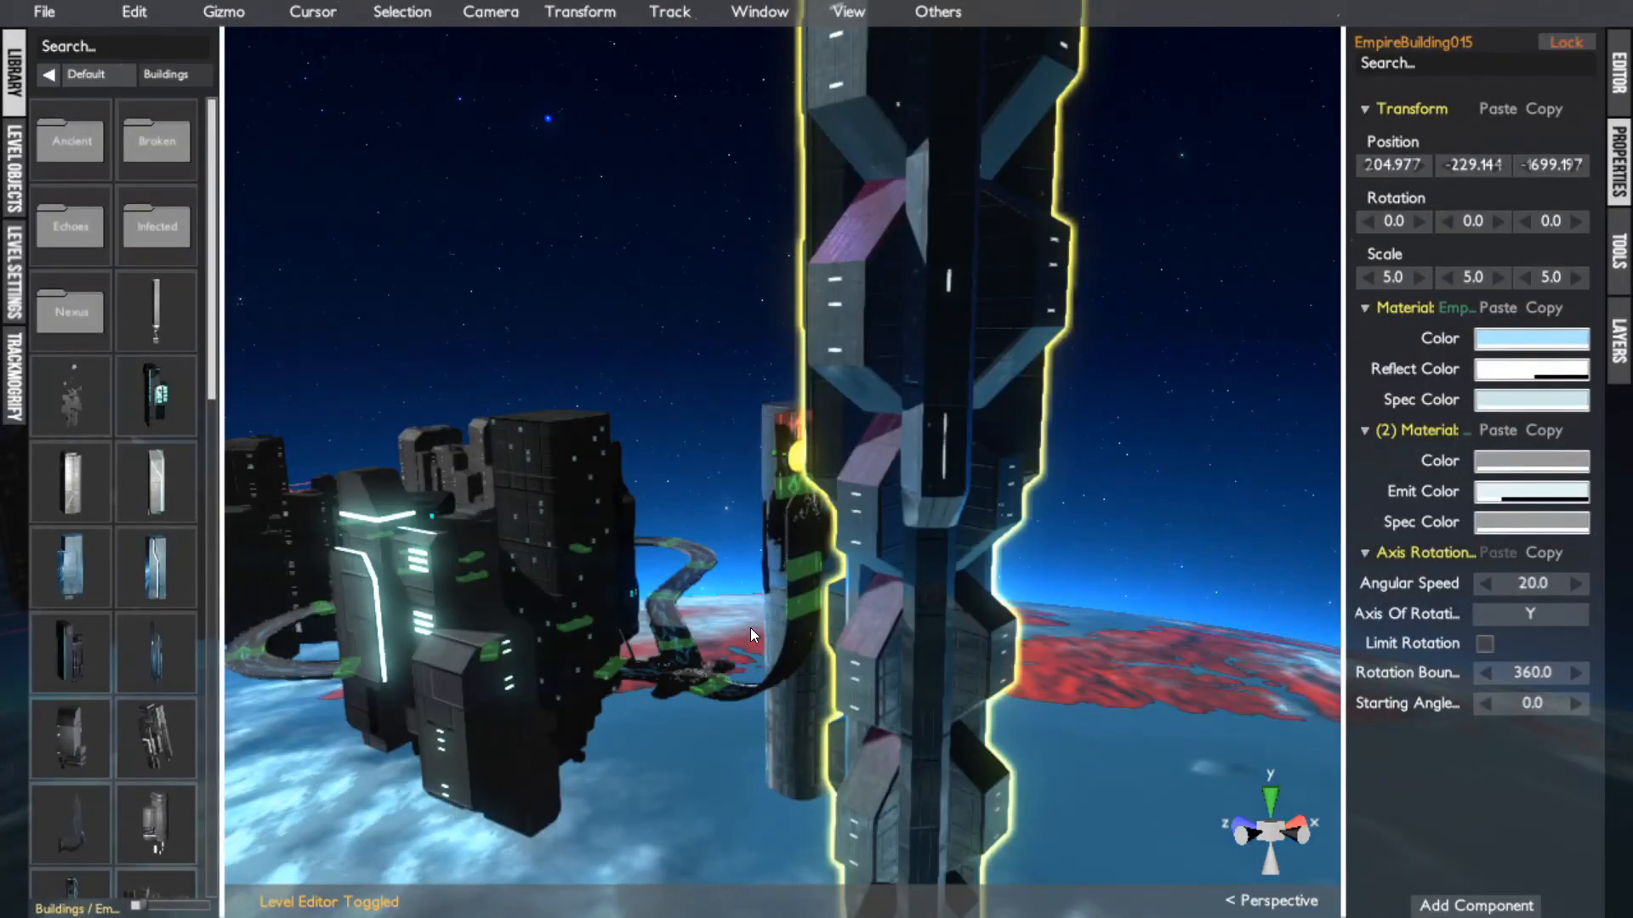
Examine the whole building layout along the road, around the split branches and at the vertical climb
{"action": "left_click", "coordinate": [580, 465]}
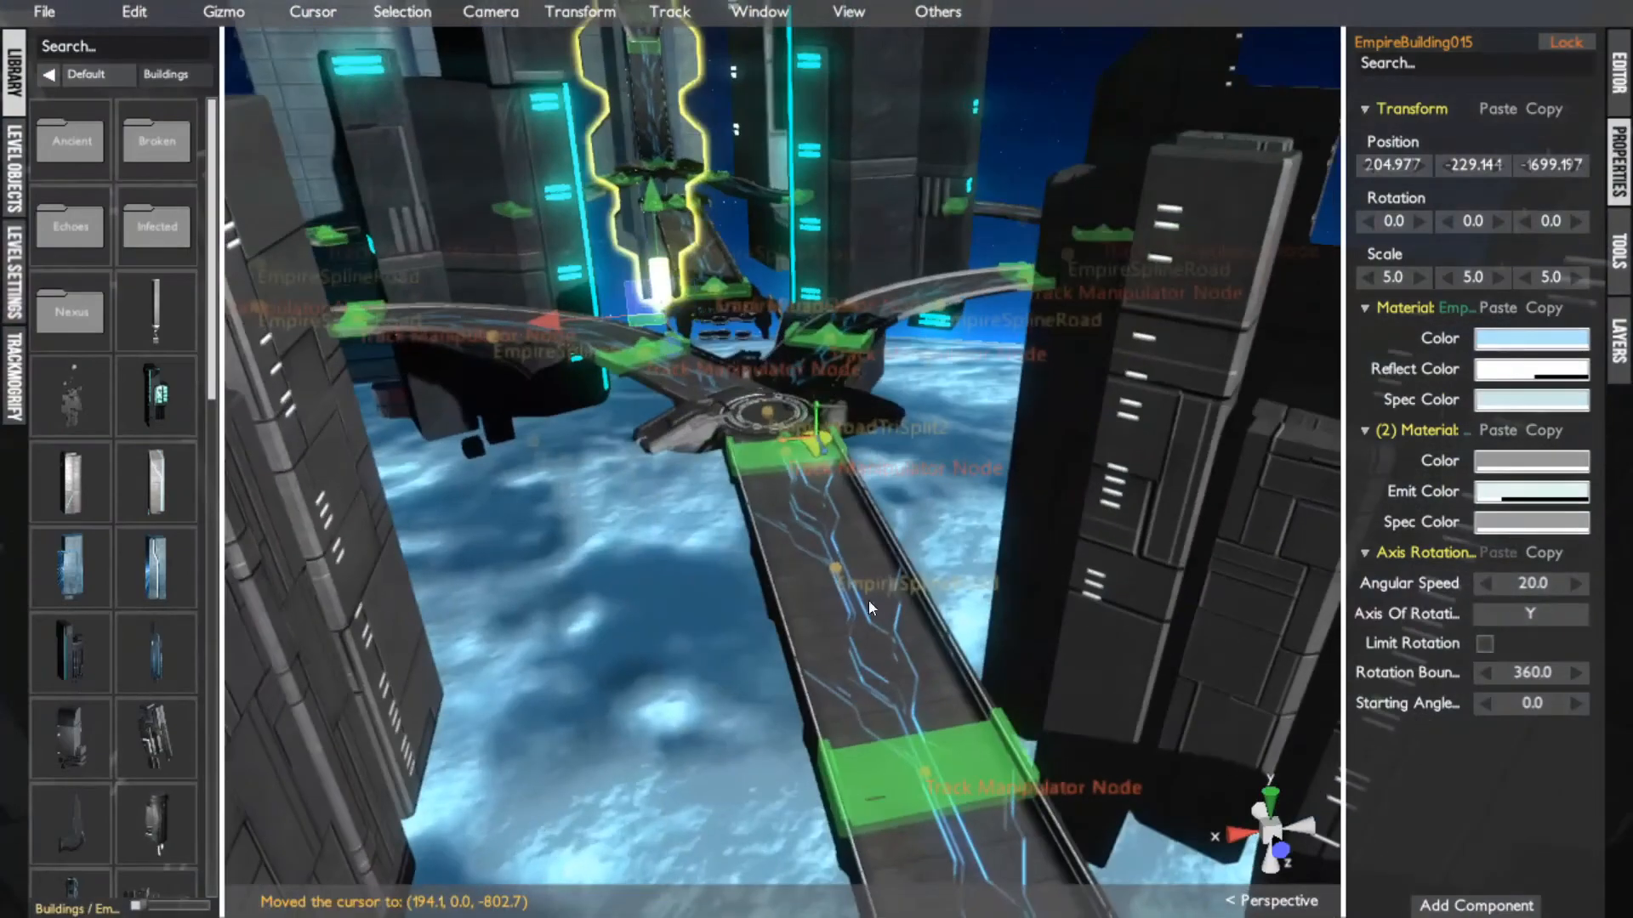
{"action": "middle_click", "coordinate": [871, 611]}
{"action": "scroll", "coordinate": [871, 611], "scroll_direction": "down", "scroll_amount": 5}
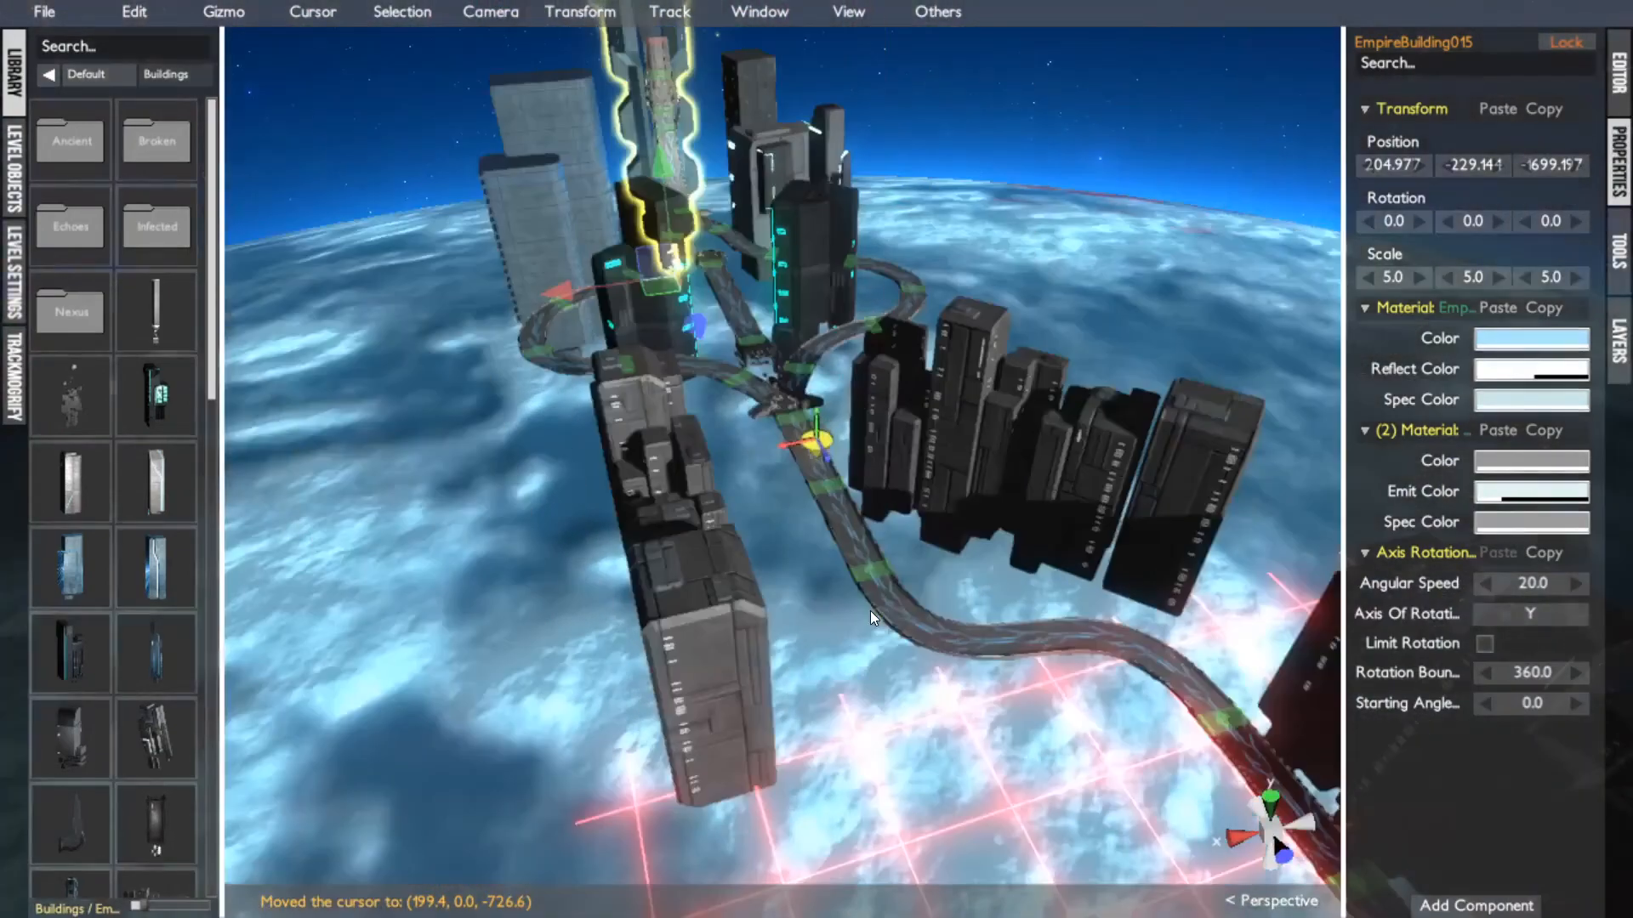
{"action": "middle_click_drag", "start_coordinate": [870, 611], "coordinate": [712, 489]}
{"action": "scroll", "coordinate": [956, 563], "scroll_direction": "down", "scroll_amount": 4}
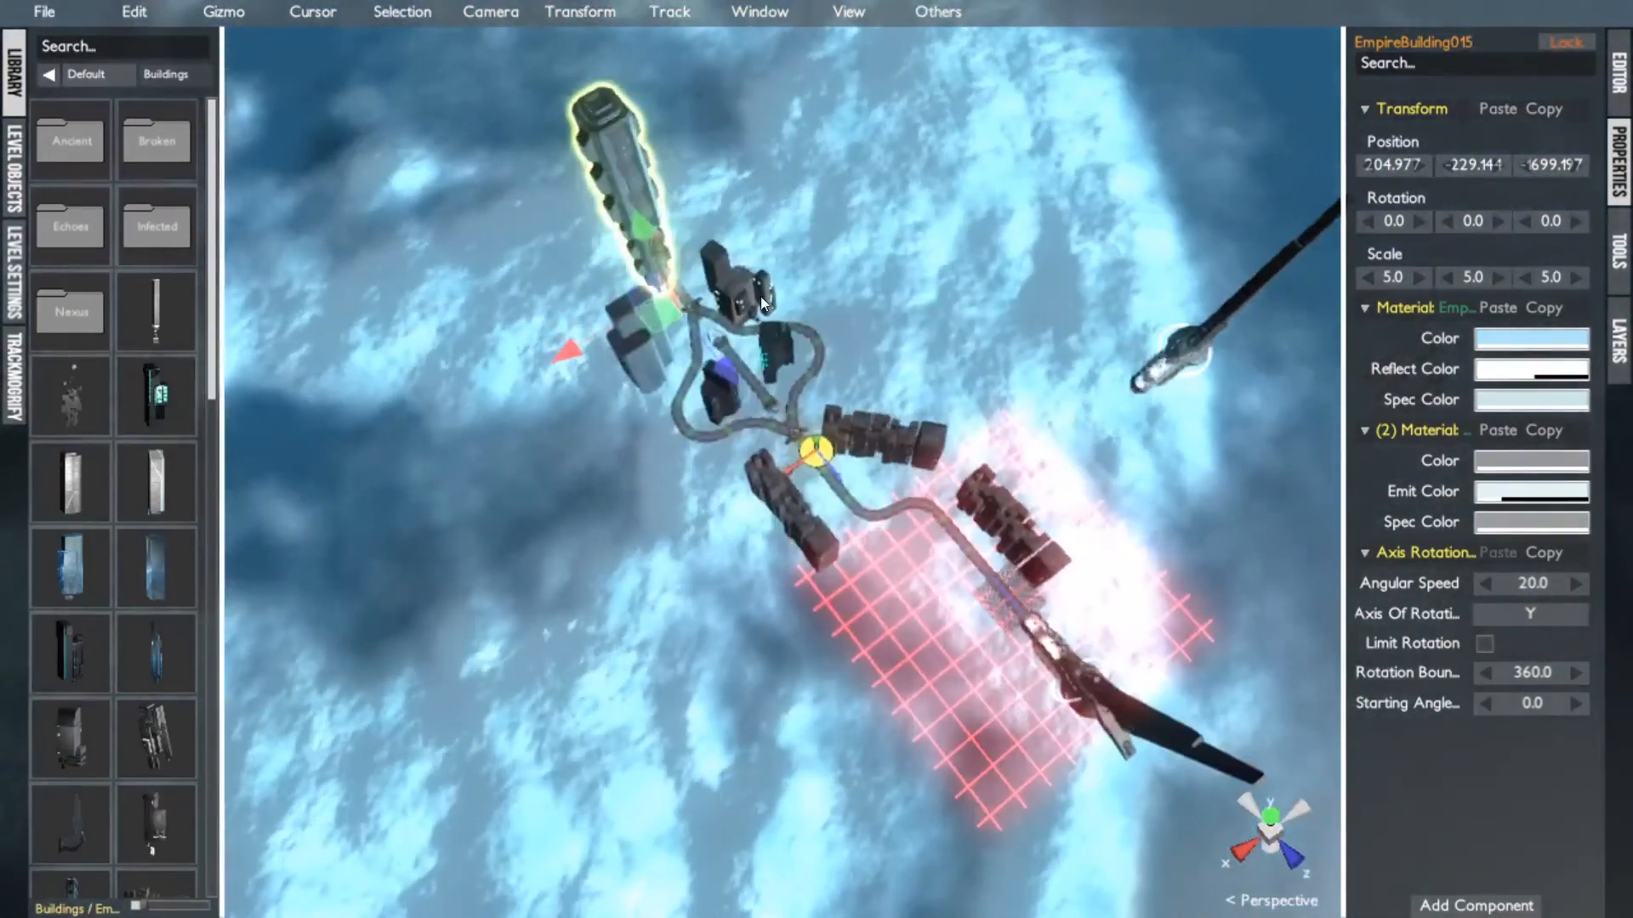
{"action": "middle_click", "coordinate": [673, 286]}
{"action": "scroll", "coordinate": [673, 287], "scroll_direction": "up", "scroll_amount": 4}
{"action": "middle_click_drag", "start_coordinate": [672, 287], "coordinate": [1491, 139]}
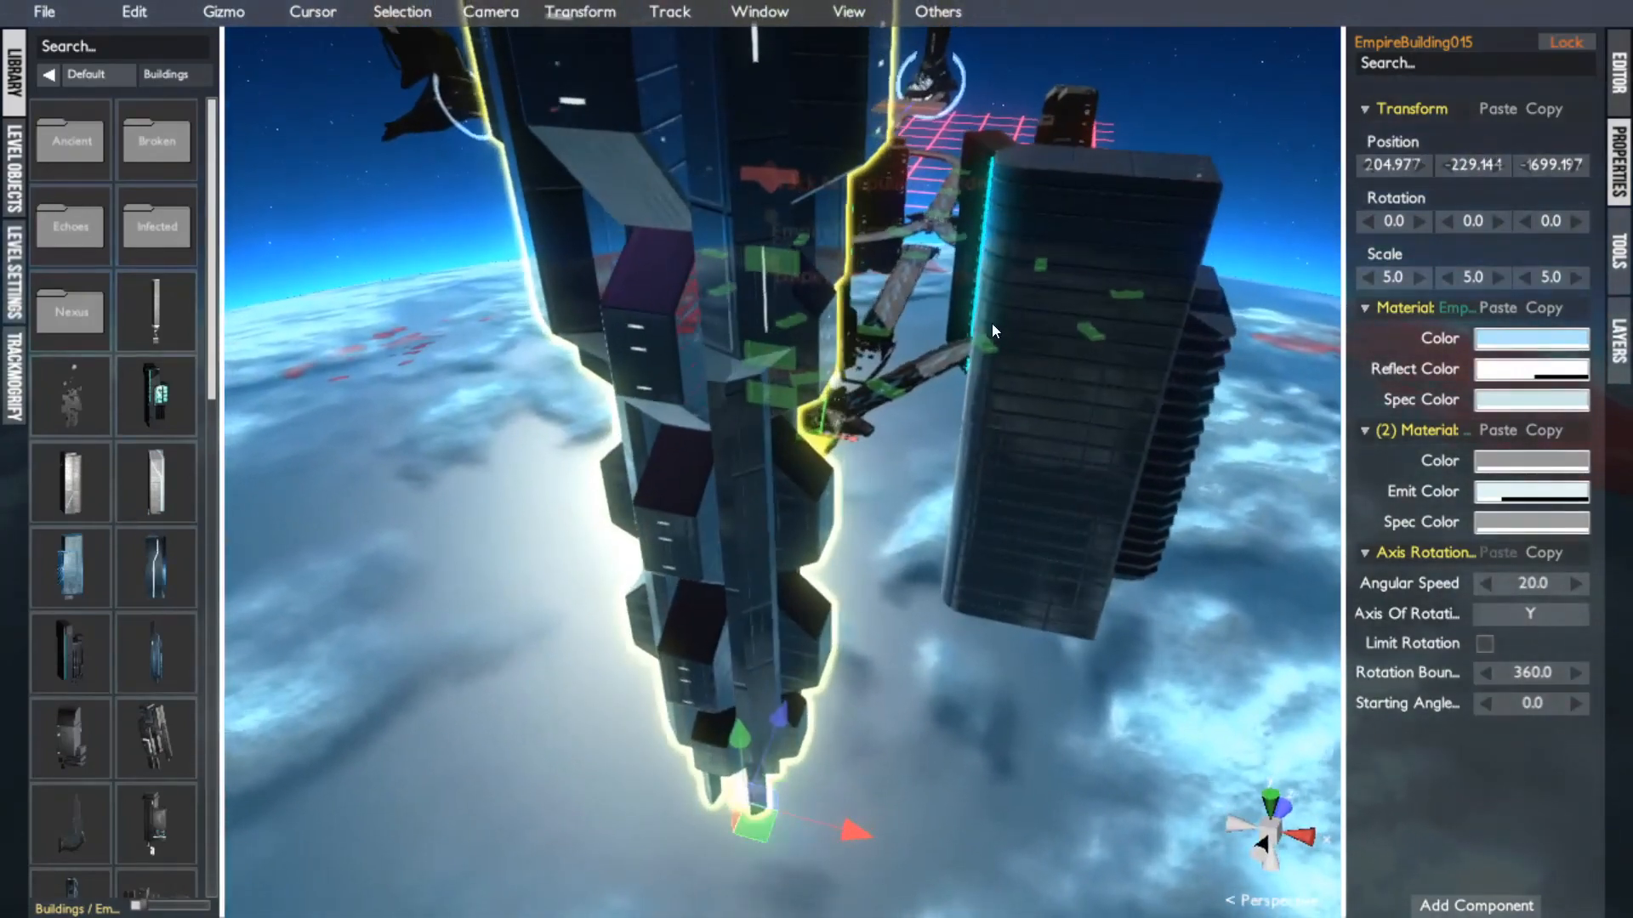
{"action": "middle_click_drag", "start_coordinate": [991, 323], "coordinate": [751, 395]}
{"action": "left_click", "coordinate": [958, 364]}
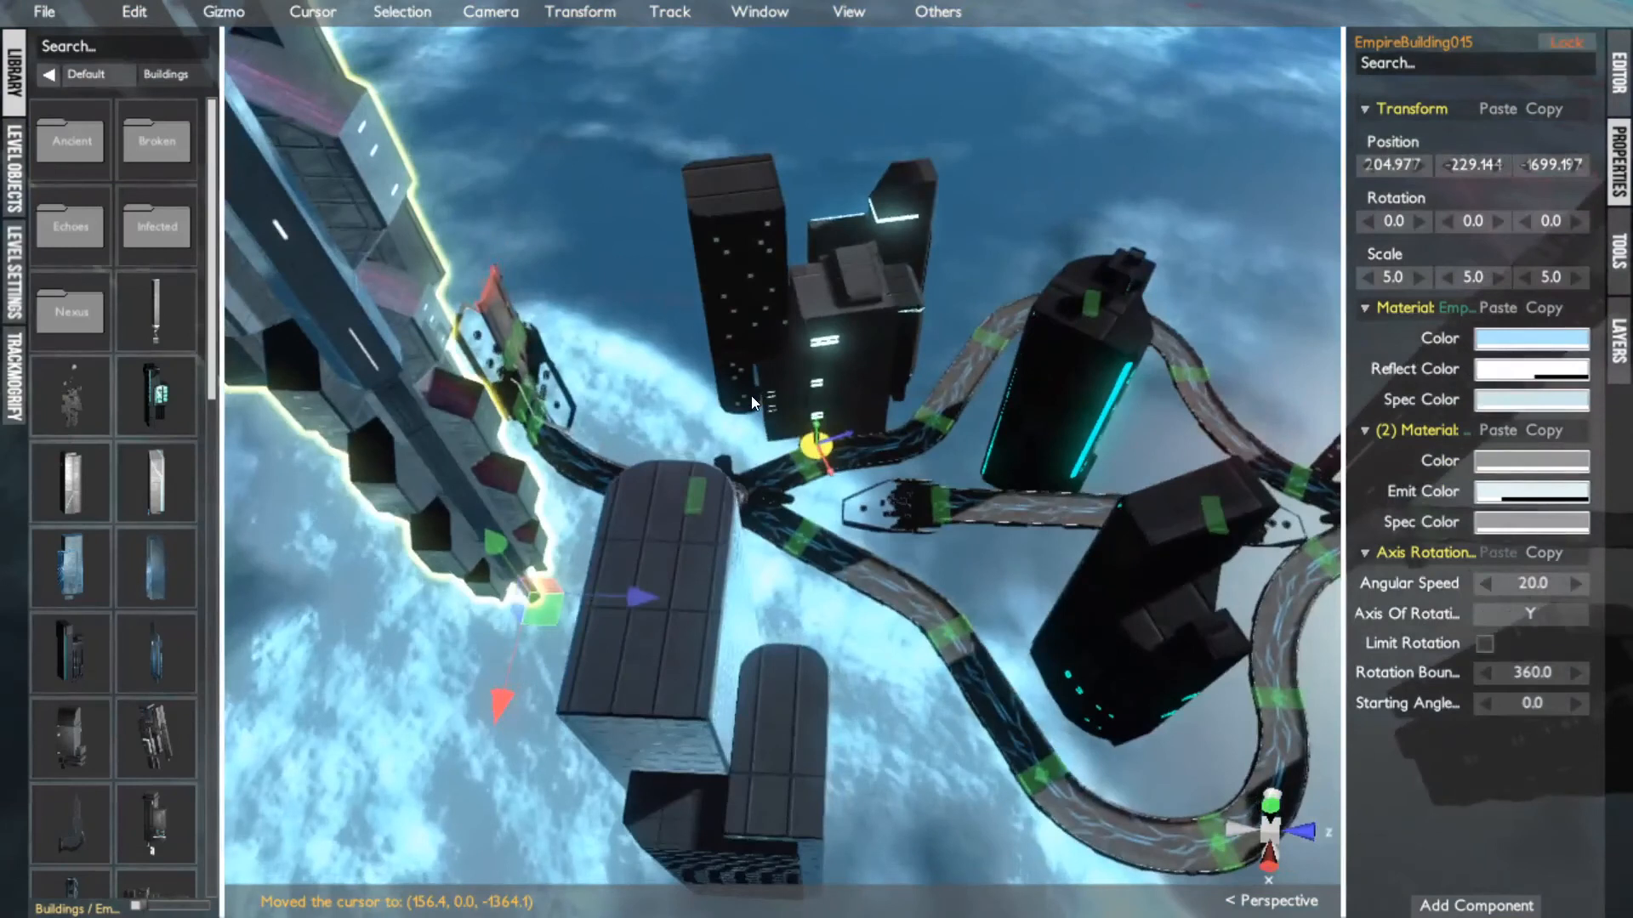